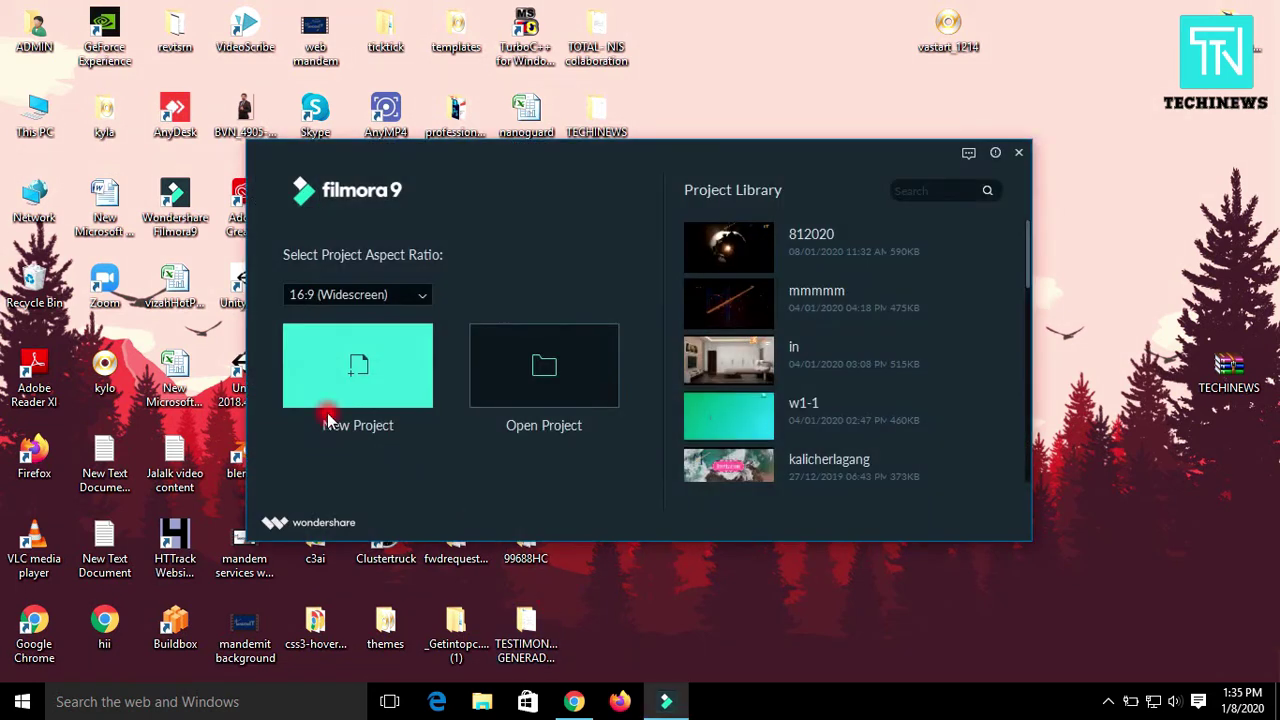
# - Create a new project and import Video_20-01-08_13-04-17 from the Downloads folder
pyautogui.click(328, 418)
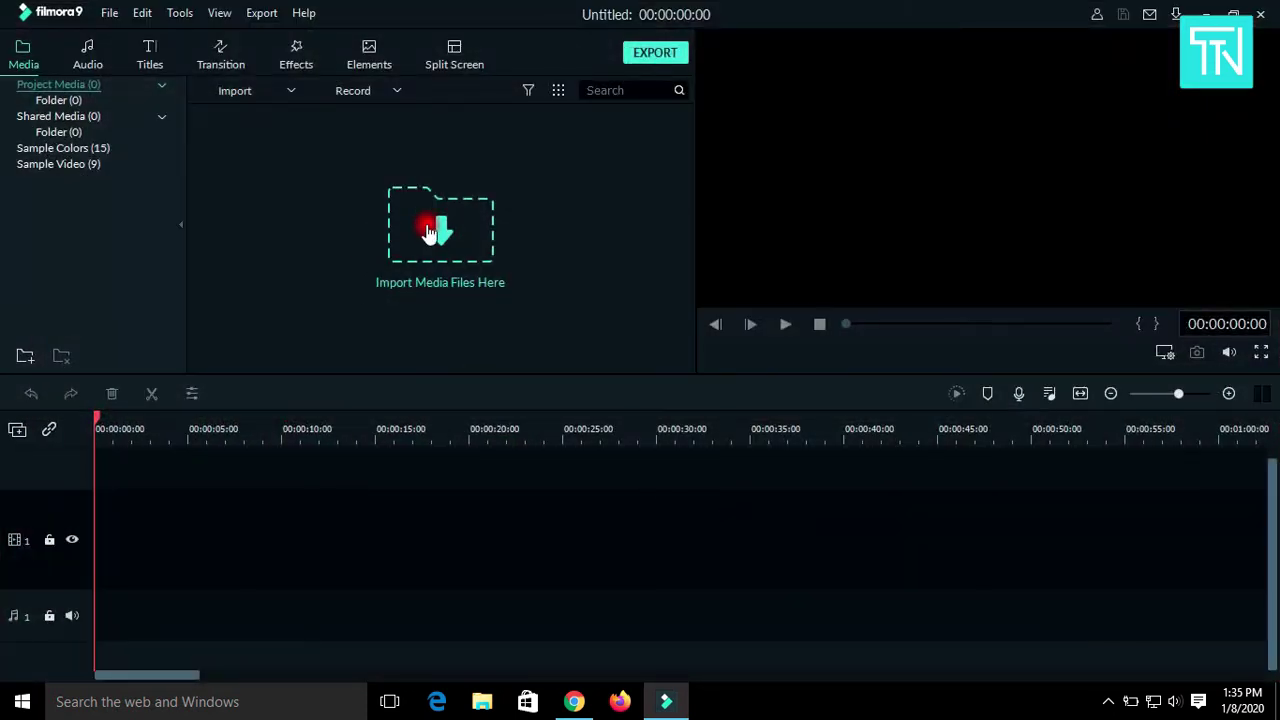
pyautogui.click(428, 232)
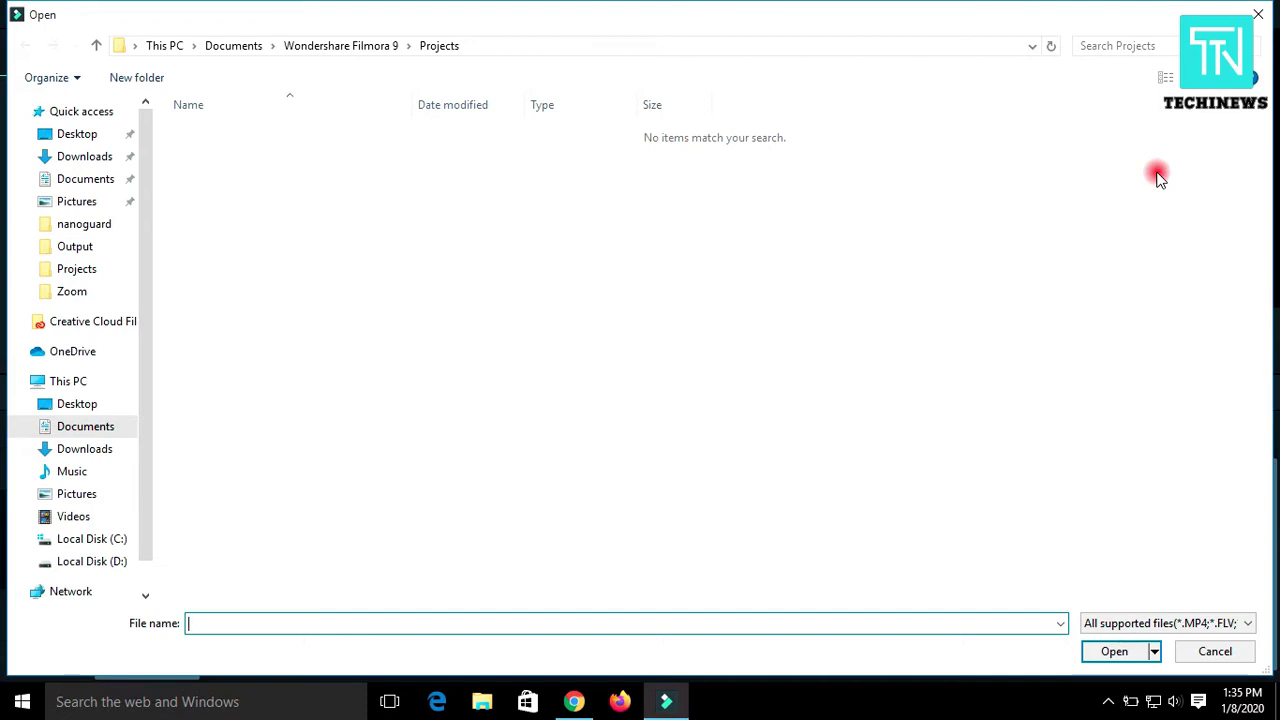
pyautogui.click(70, 450)
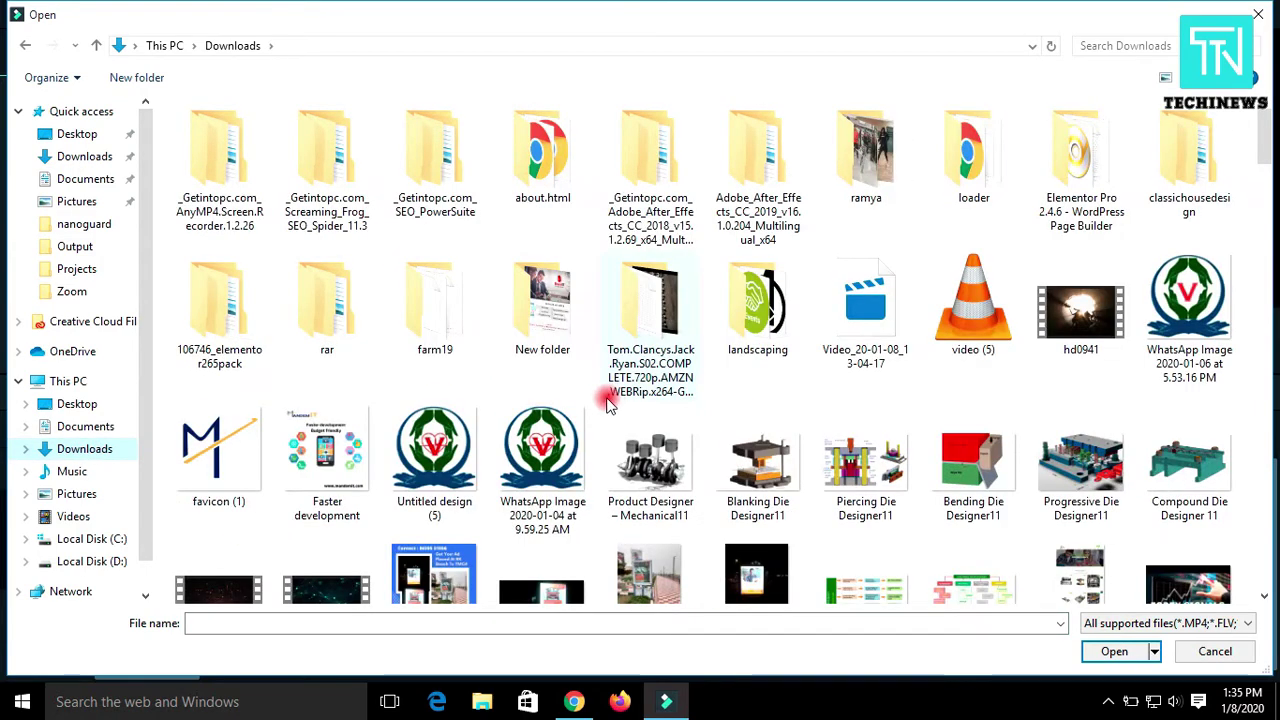
pyautogui.click(876, 366)
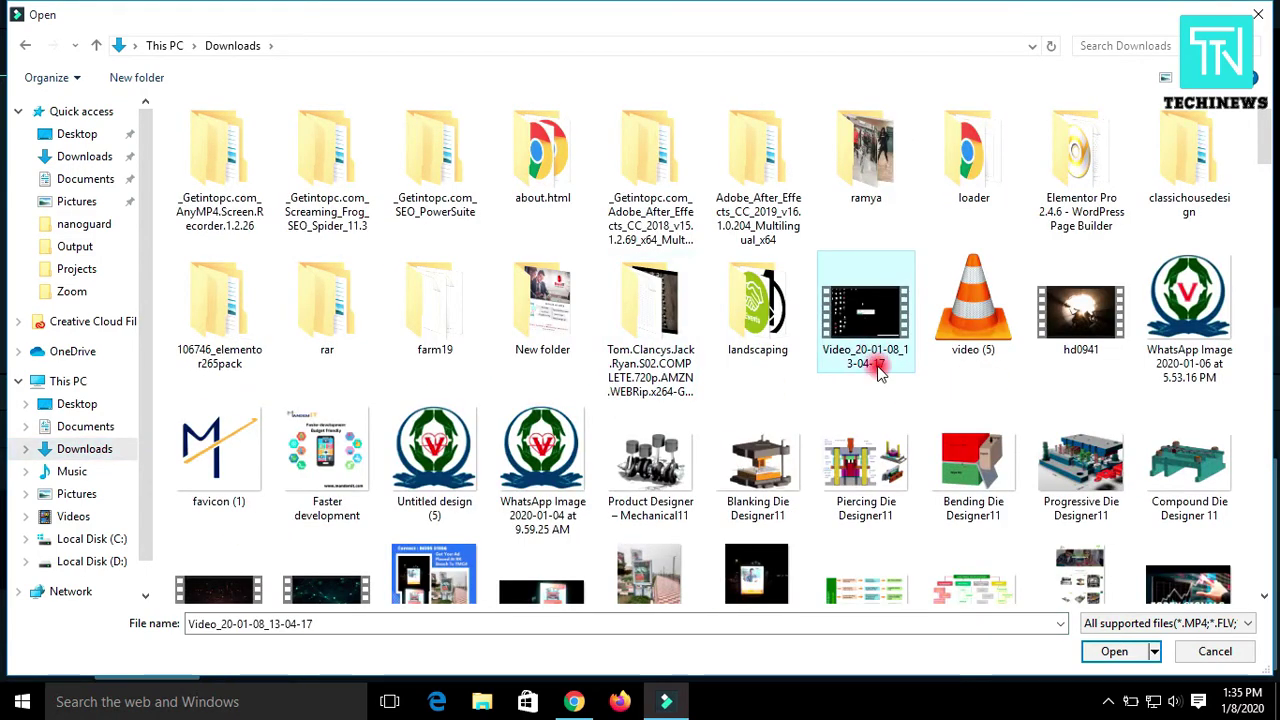
pyautogui.click(1124, 650)
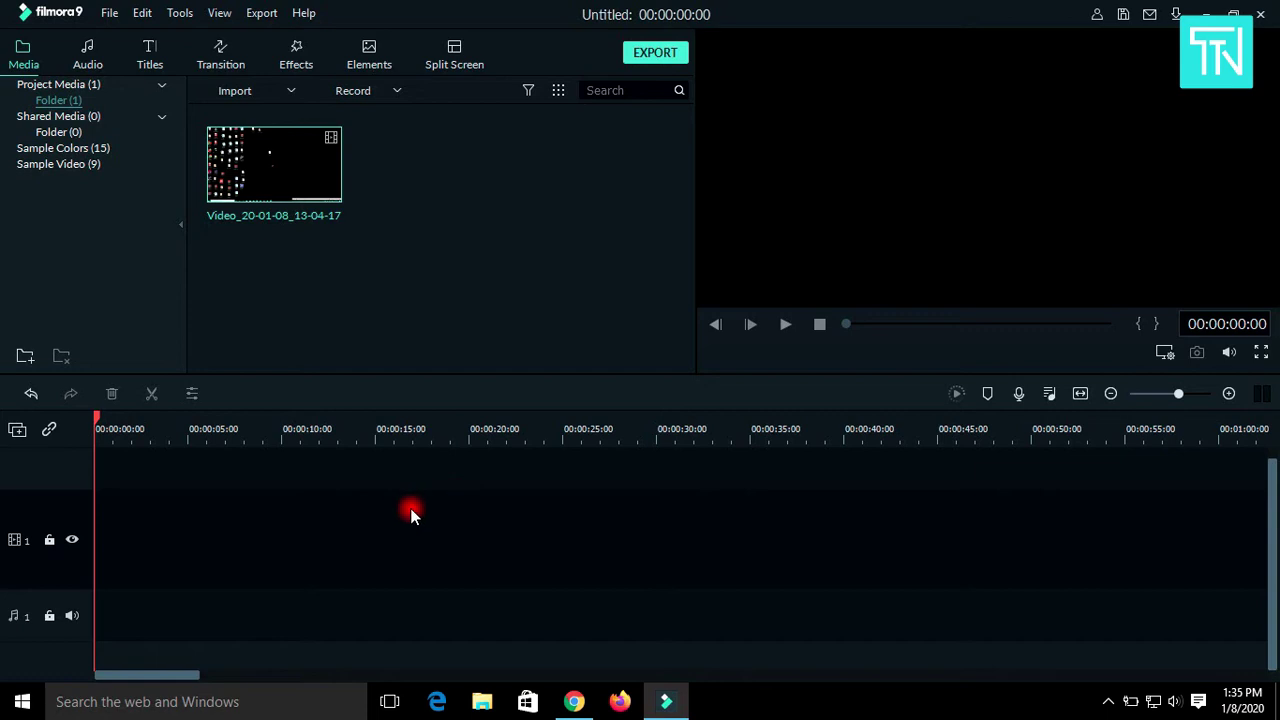
pyautogui.rightClick(427, 243)
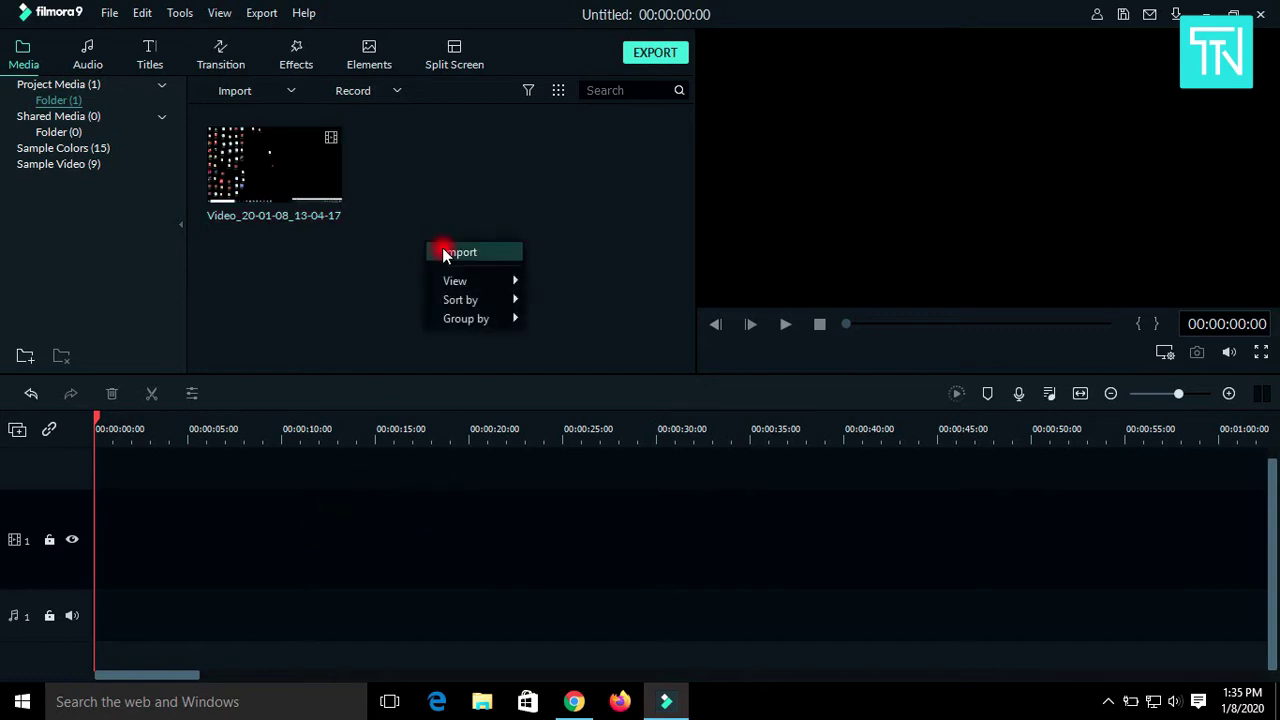
pyautogui.click(632, 289)
# - Open the klaim.in website in a new Chrome tab
pyautogui.click(573, 701)
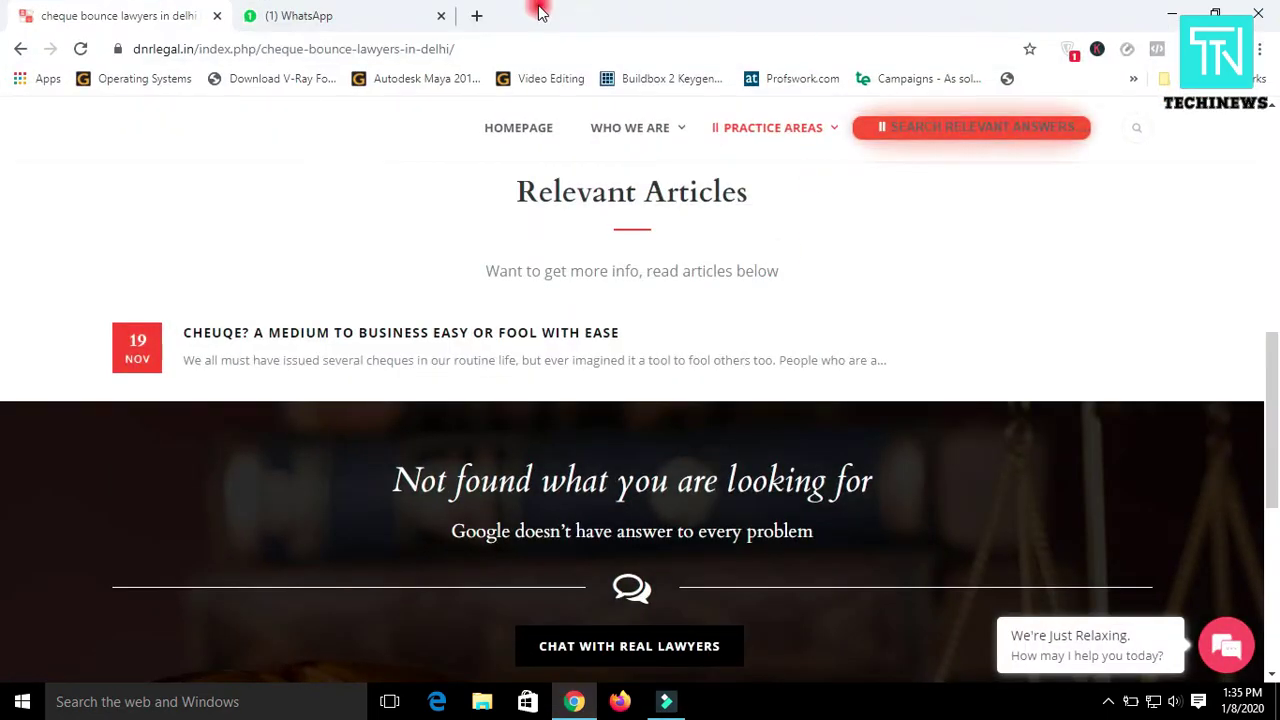
pyautogui.click(477, 14)
pyautogui.write('kl')
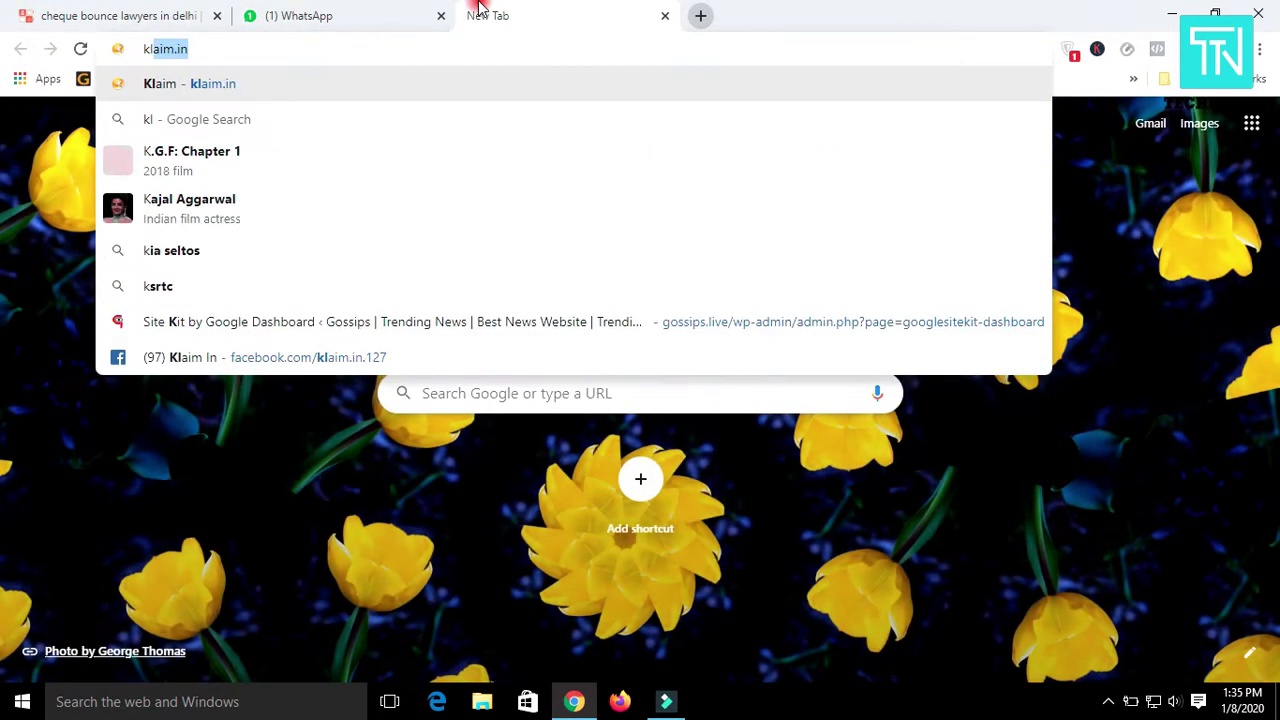
pyautogui.write('a')
pyautogui.press('Return')
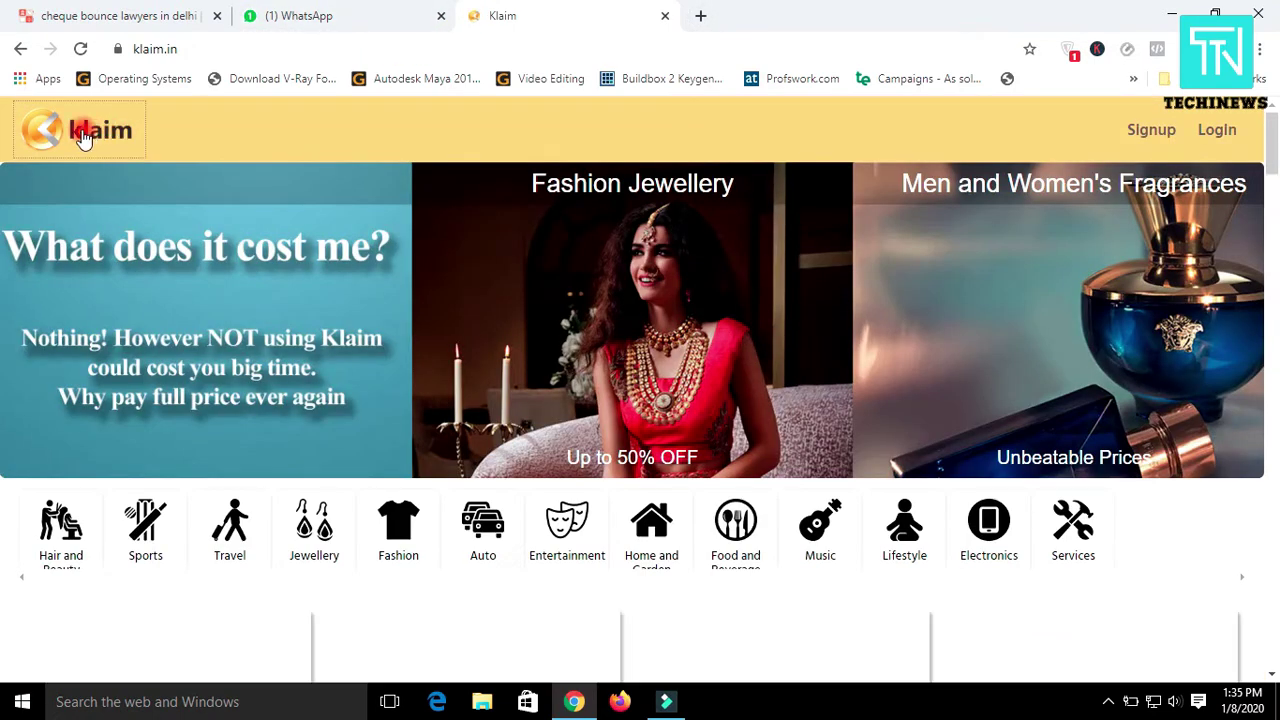
# - Save the Klaim logo as a PNG and add it to Filmora's media library
pyautogui.rightClick(85, 136)
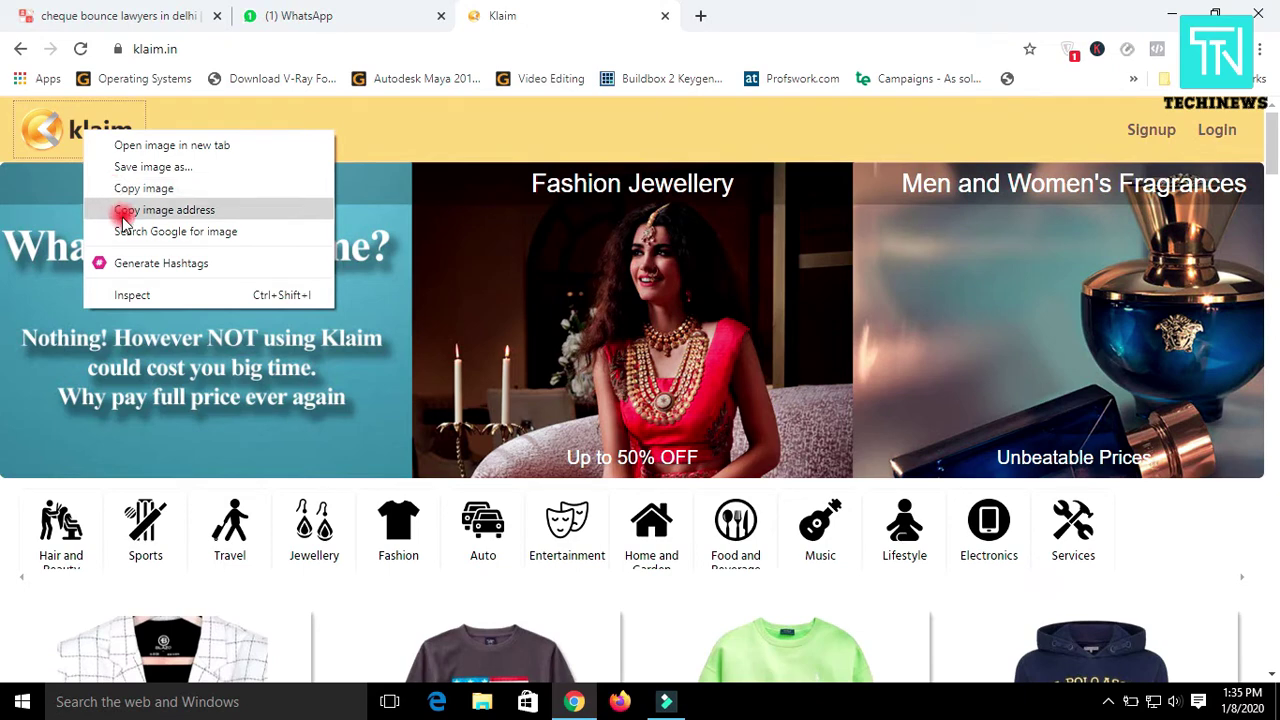
pyautogui.click(134, 166)
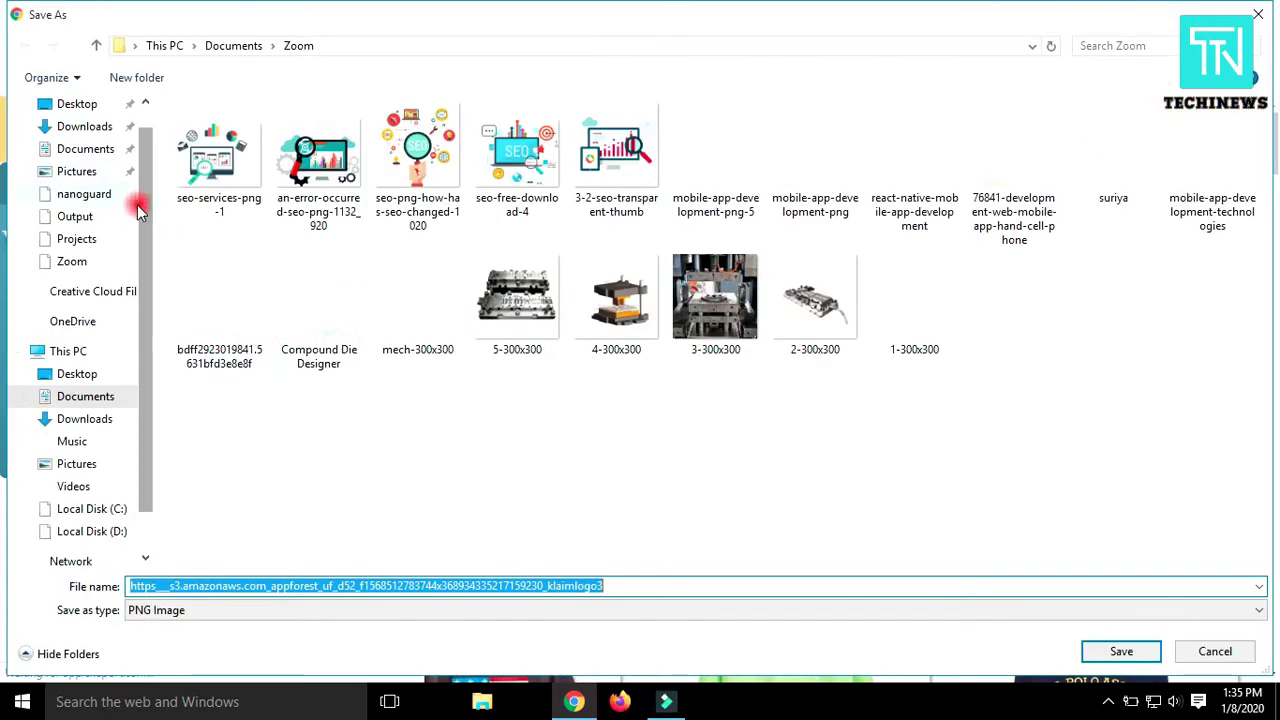
pyautogui.click(1112, 643)
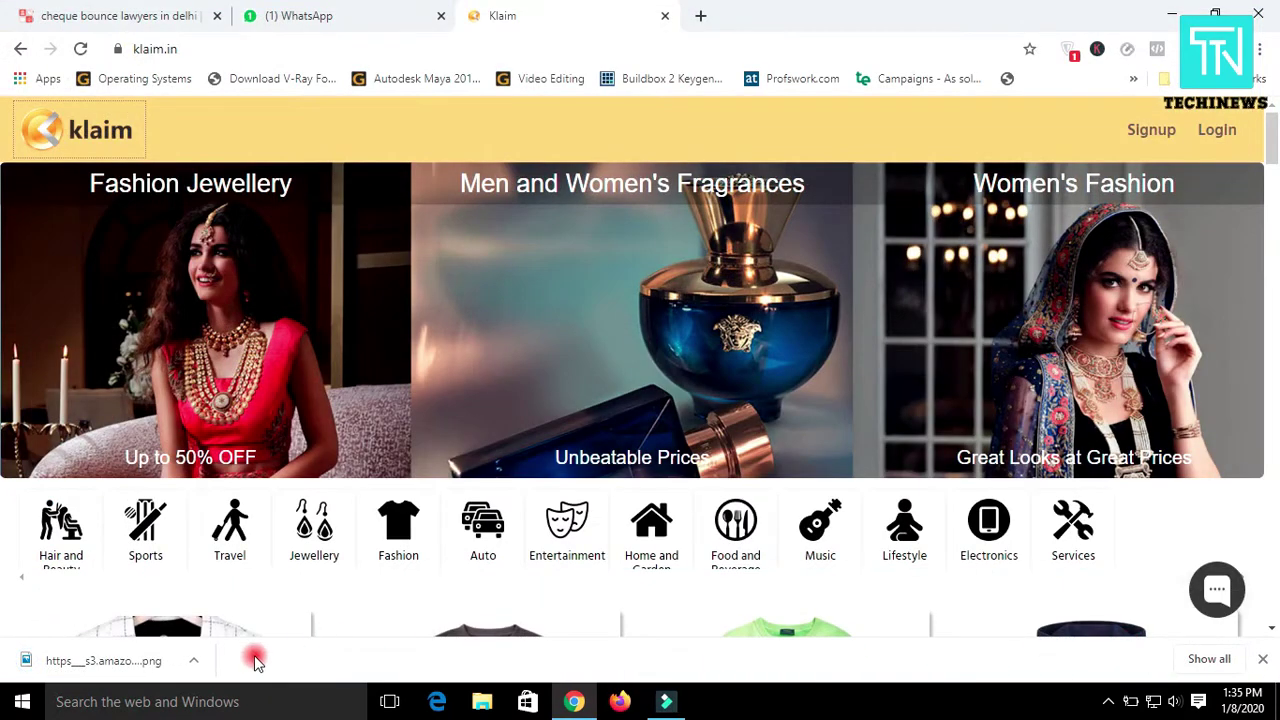
pyautogui.moveTo(112, 665)
pyautogui.mouseDown()
pyautogui.moveTo(667, 713)
pyautogui.moveTo(403, 160)
pyautogui.mouseUp()
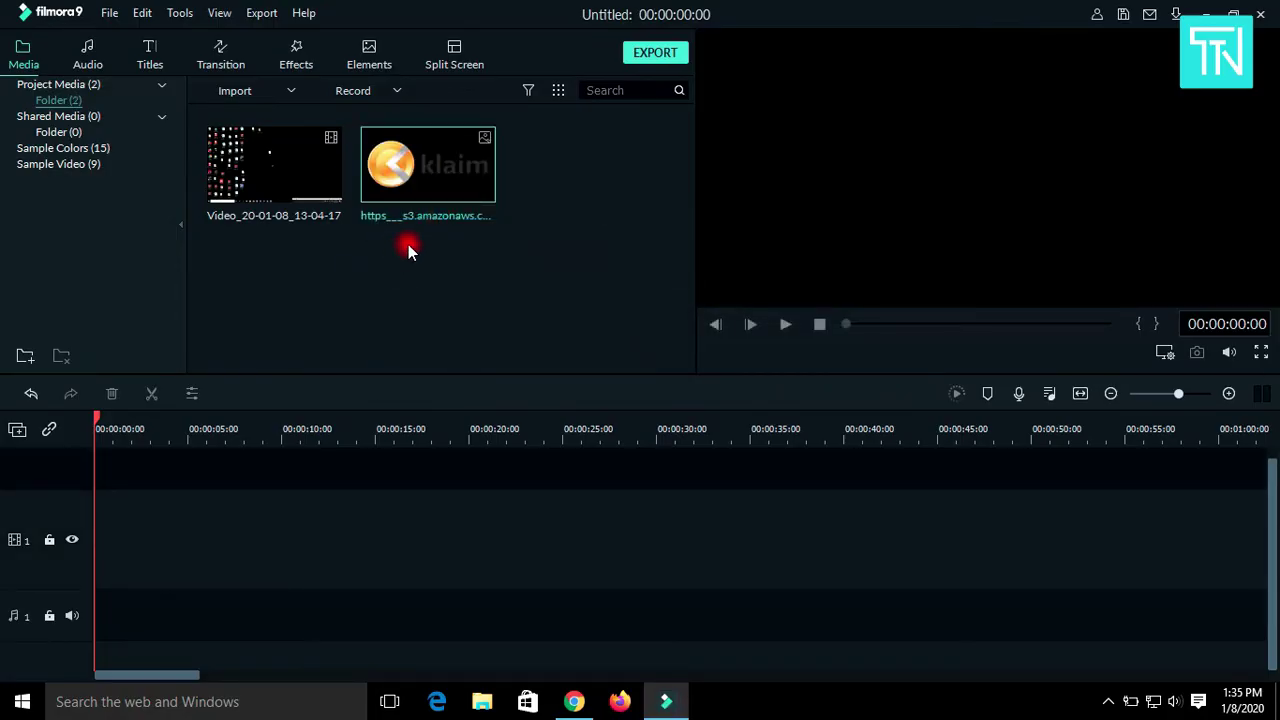
# - Put the recording on track 1 with Match to Media, and the Klaim logo on track 2
pyautogui.moveTo(298, 179); pyautogui.dragTo(111, 567)
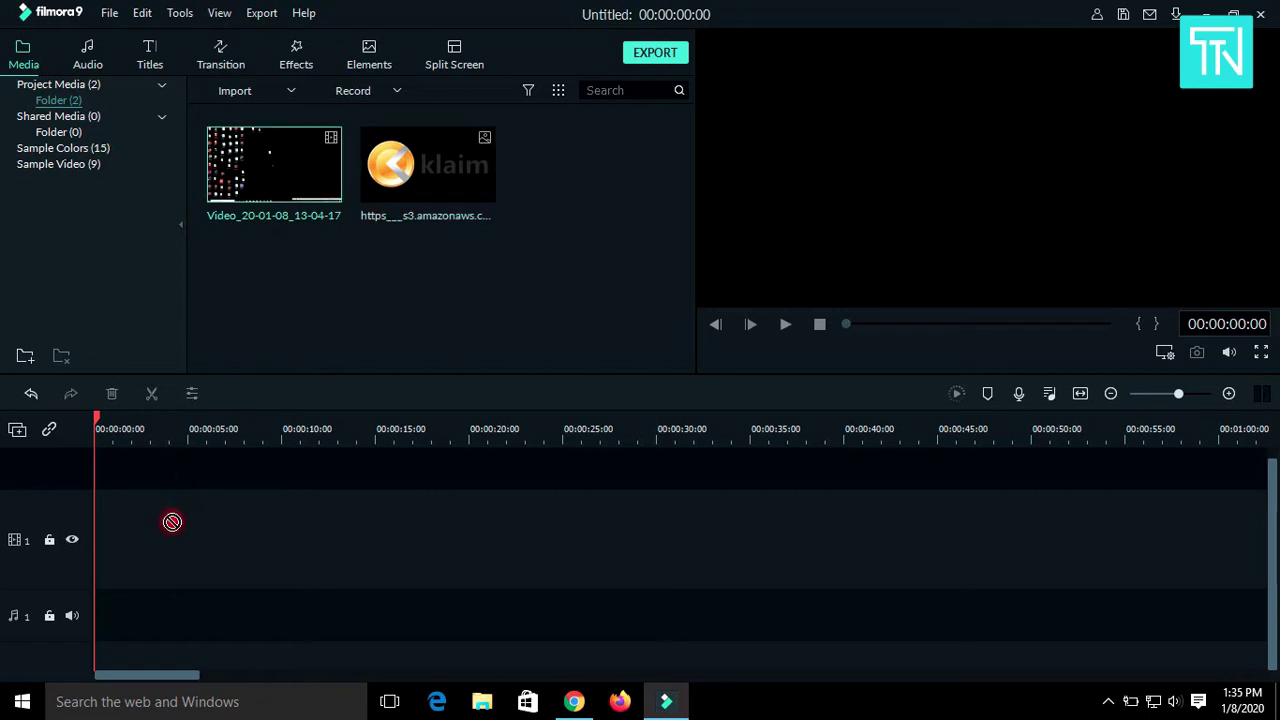
pyautogui.click(683, 369)
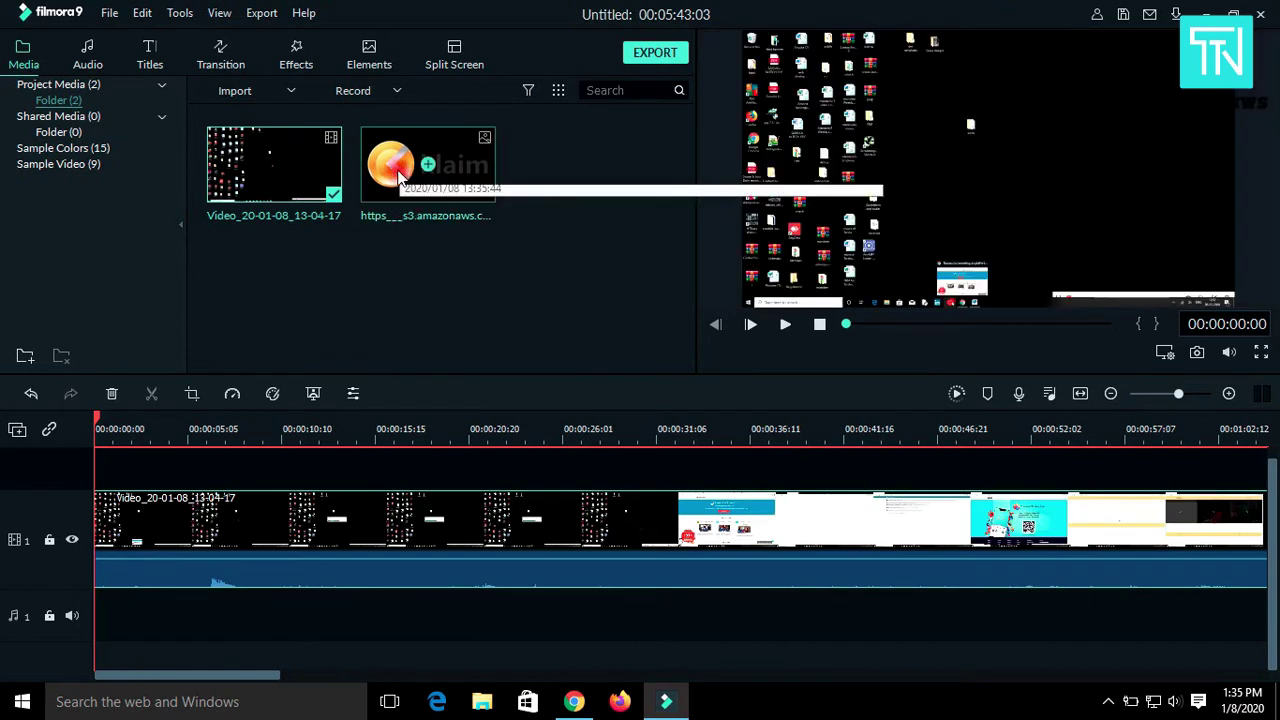
pyautogui.moveTo(407, 183)
pyautogui.mouseDown()
pyautogui.moveTo(122, 461)
pyautogui.moveTo(102, 456)
pyautogui.mouseUp()
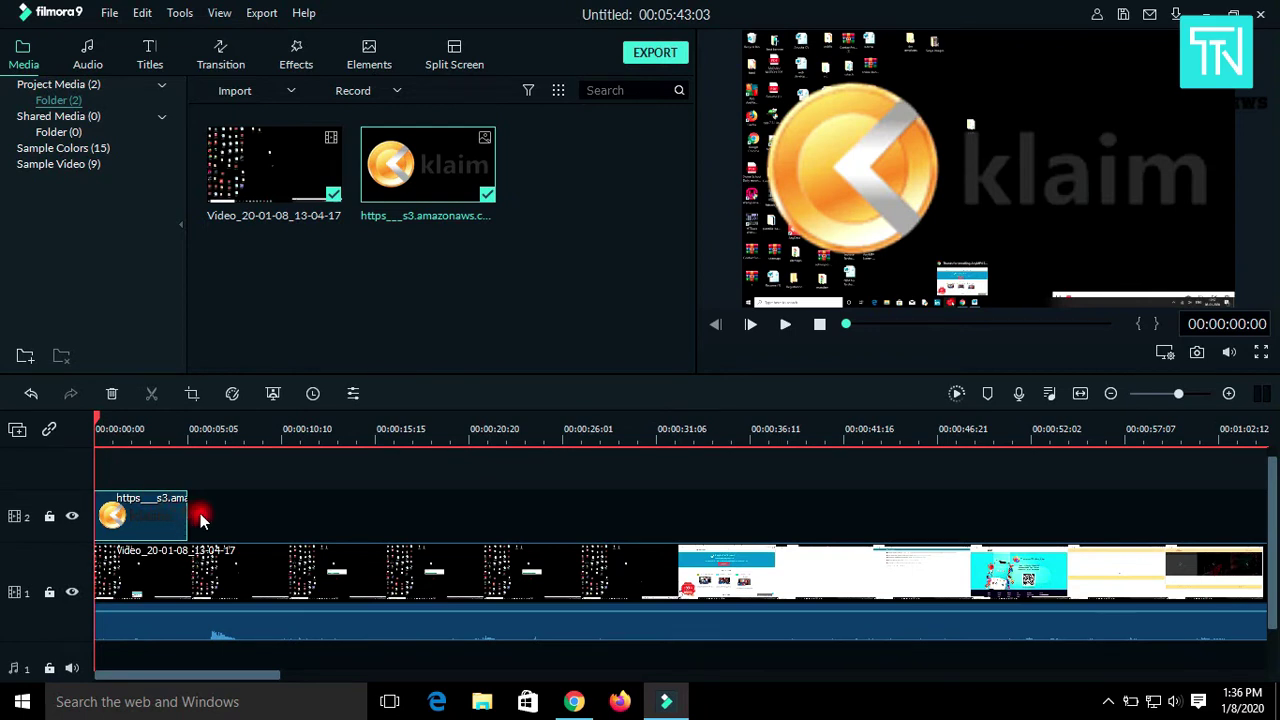
# - Shrink the logo into the frame's top-left corner, then preview a later point
pyautogui.click(969, 203)
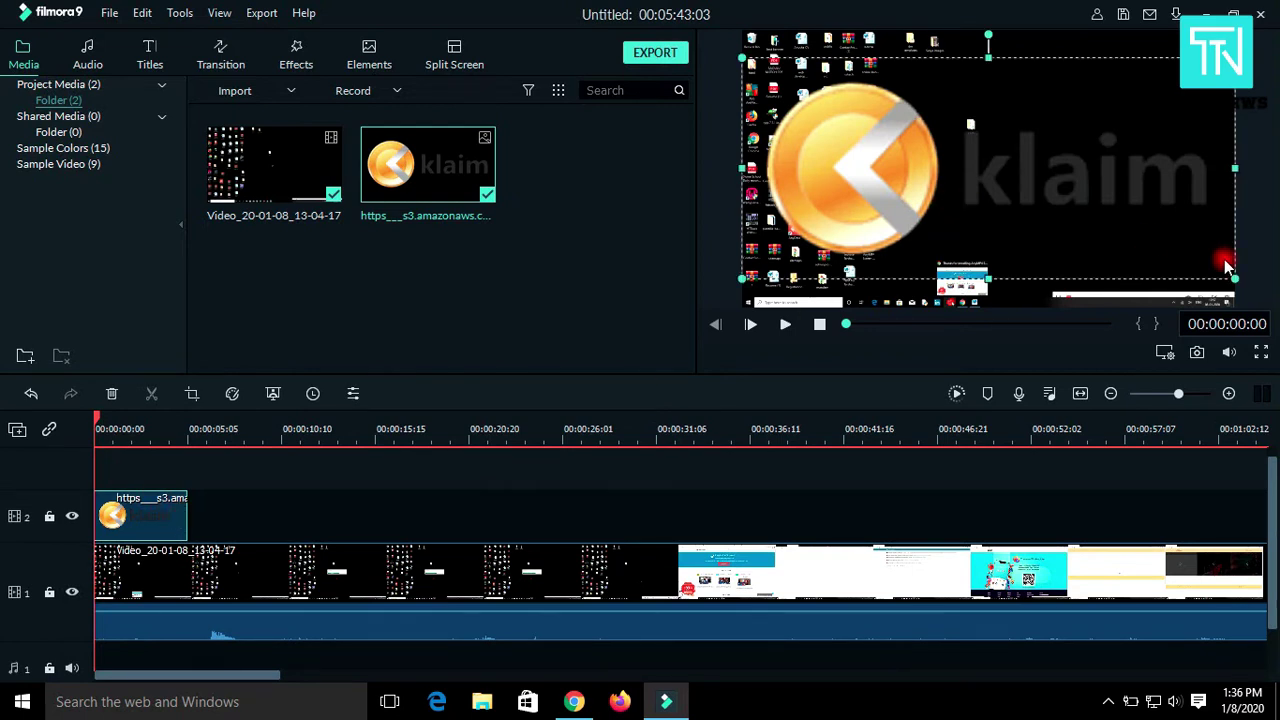
pyautogui.moveTo(1227, 266); pyautogui.dragTo(934, 117)
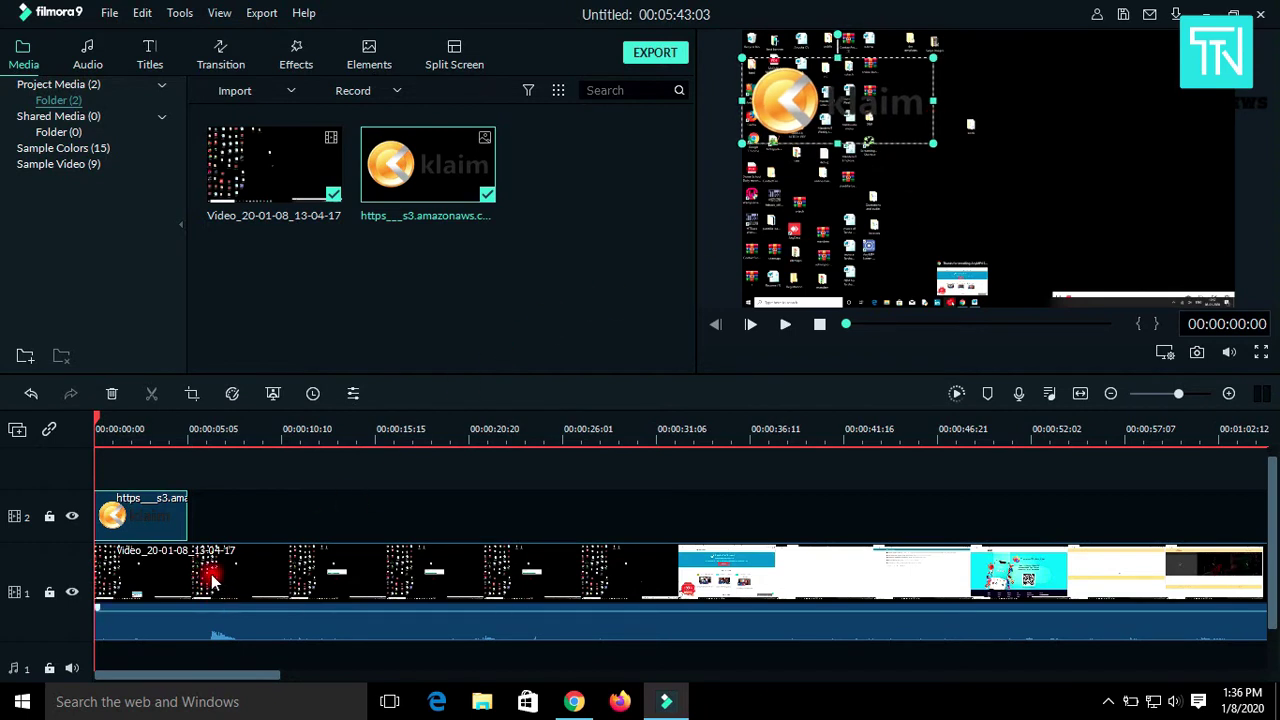
pyautogui.moveTo(94, 411)
pyautogui.mouseDown()
pyautogui.moveTo(676, 462)
pyautogui.moveTo(590, 466)
pyautogui.mouseUp()
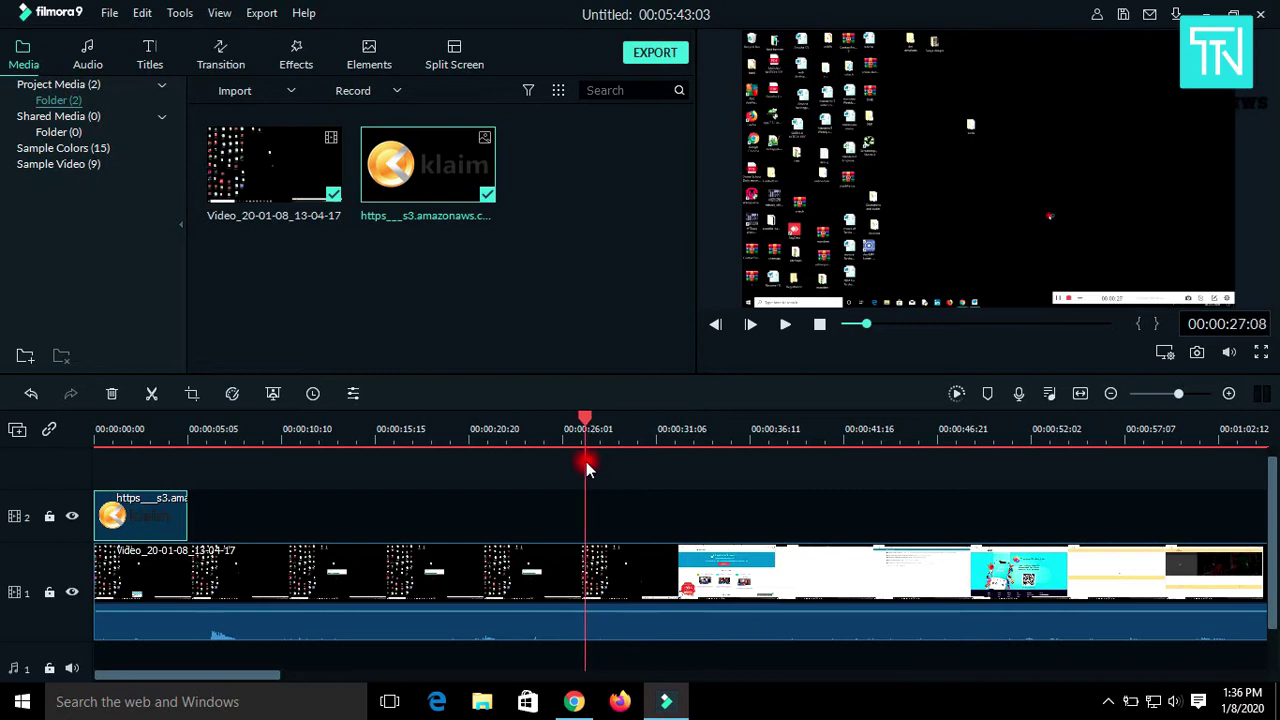
# - Split the recording at about 00:00:26 and delete the opening part
pyautogui.moveTo(590, 466)
pyautogui.mouseDown()
pyautogui.moveTo(601, 432)
pyautogui.moveTo(587, 439)
pyautogui.mouseUp()
pyautogui.click(151, 394)
pyautogui.click(380, 583)
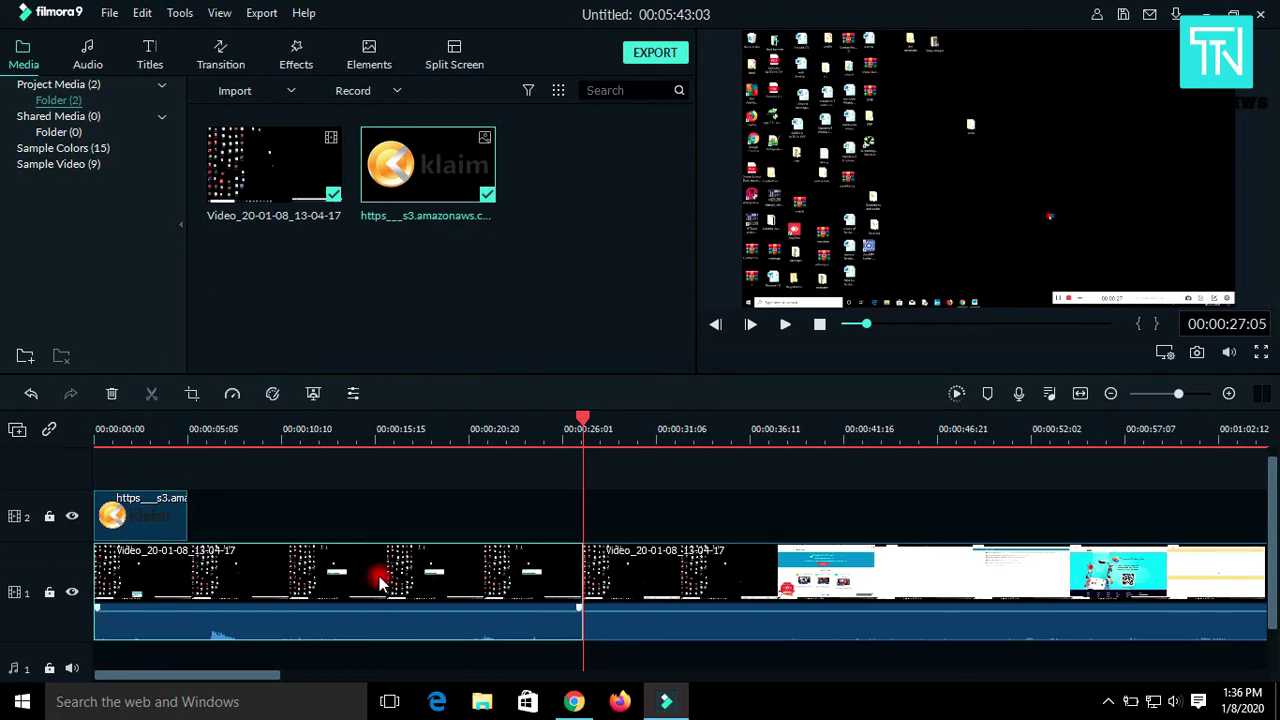
pyautogui.press('Delete')
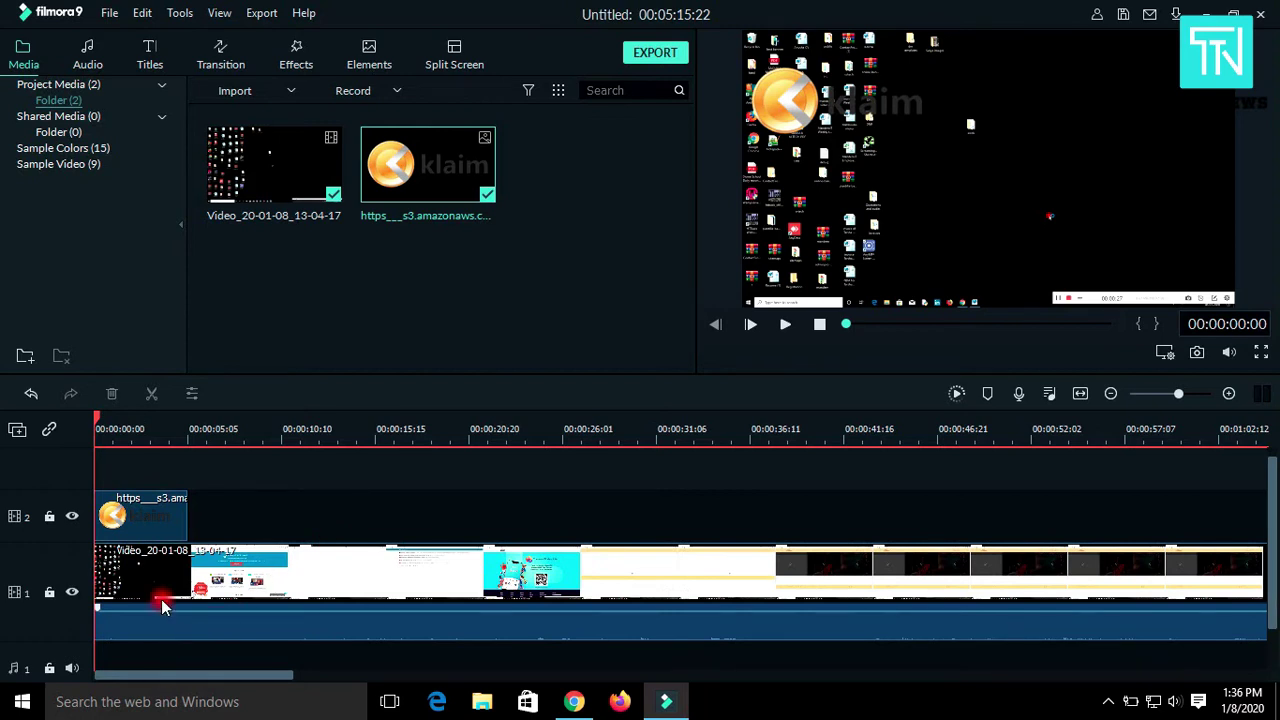
# - Detach the recording's audio onto its own track and delete it
pyautogui.rightClick(272, 563)
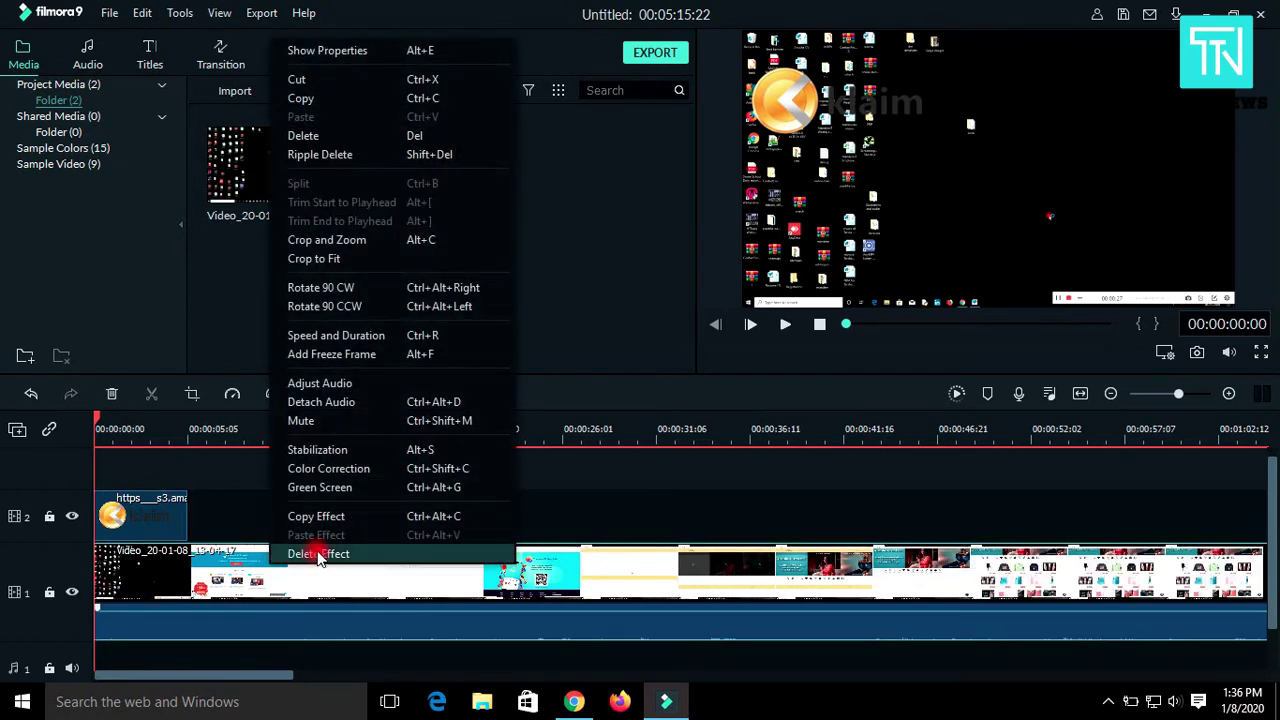
pyautogui.click(357, 402)
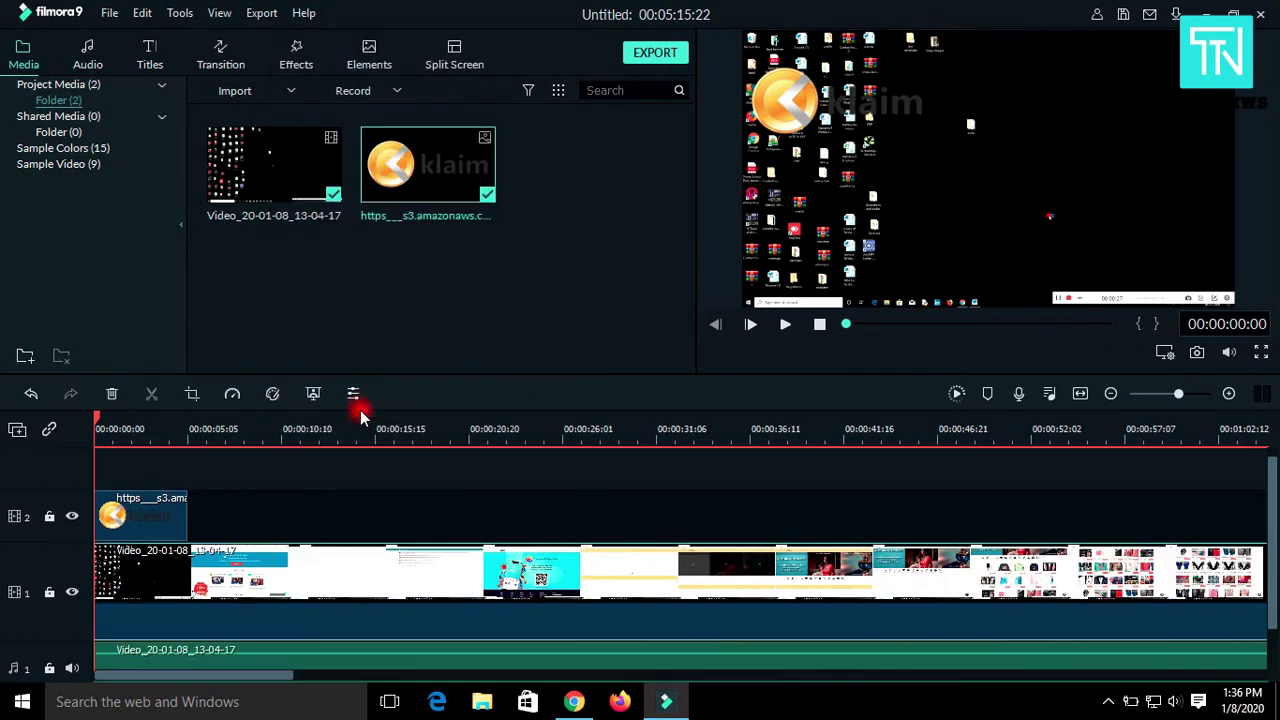
pyautogui.scroll(-1, 350, 470)
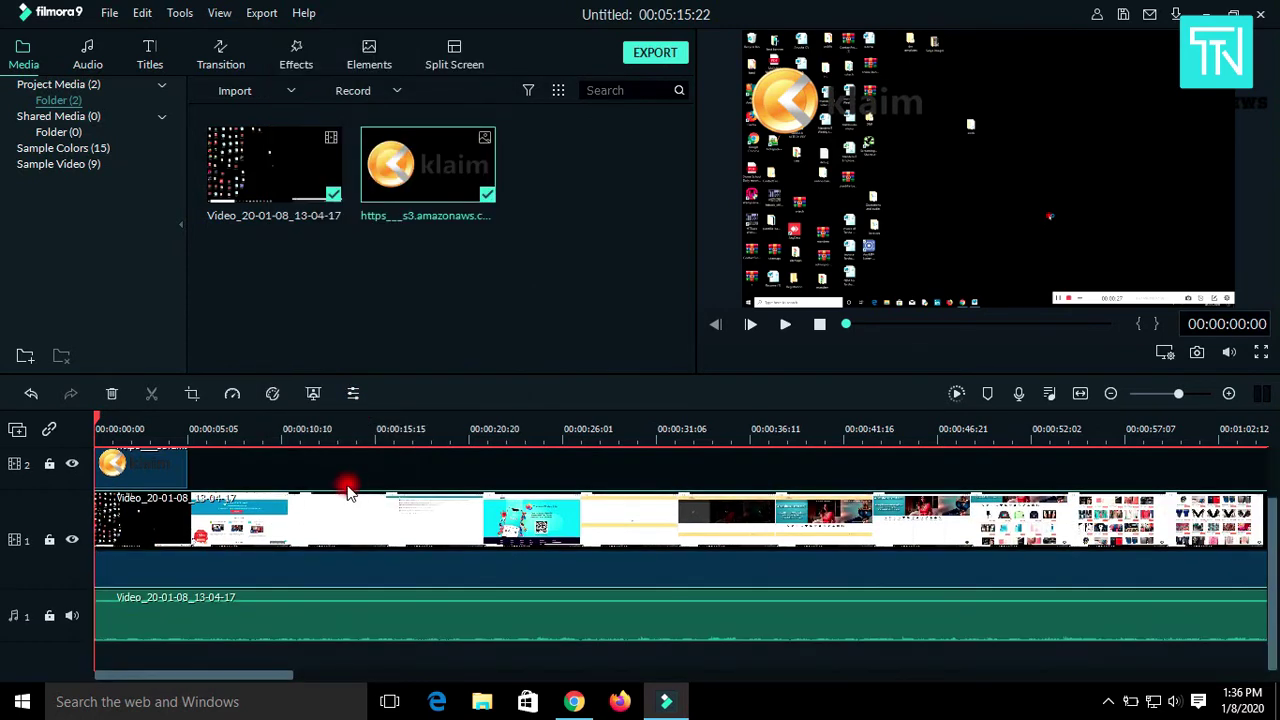
pyautogui.rightClick(178, 619)
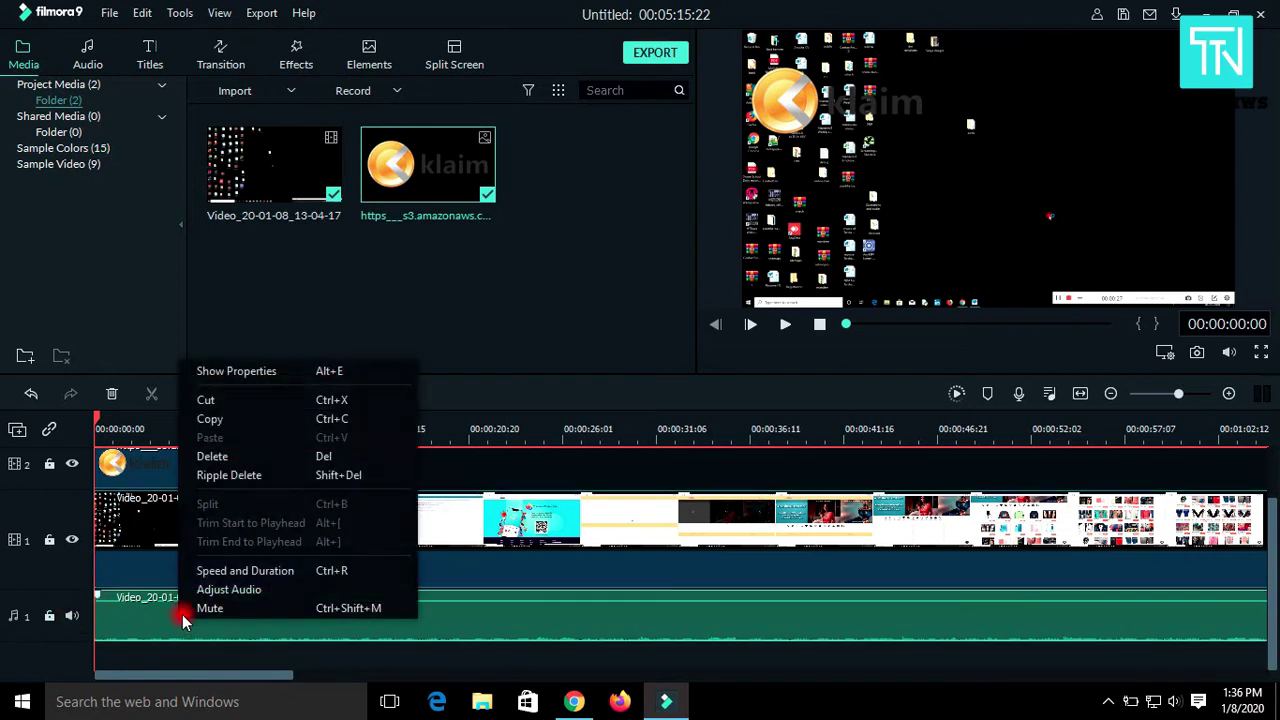
pyautogui.click(255, 459)
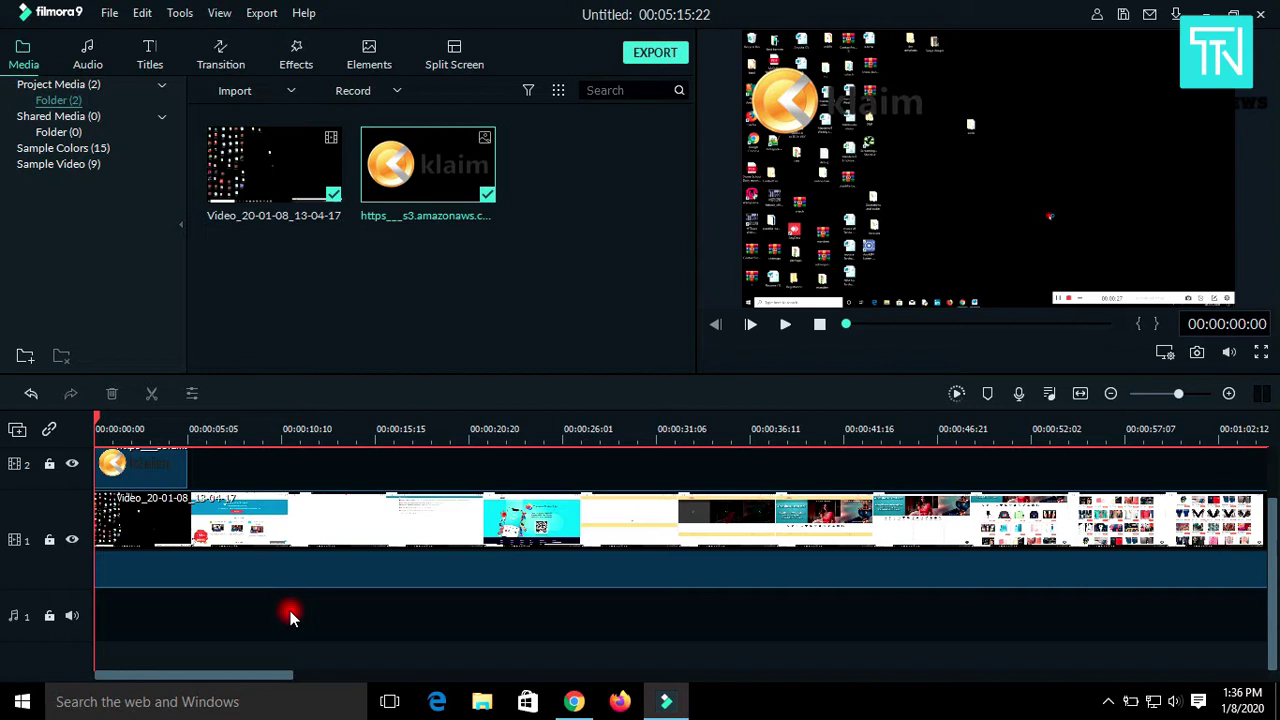
# - Split the recording at about 0:09 and delete the part before it
pyautogui.click(186, 428)
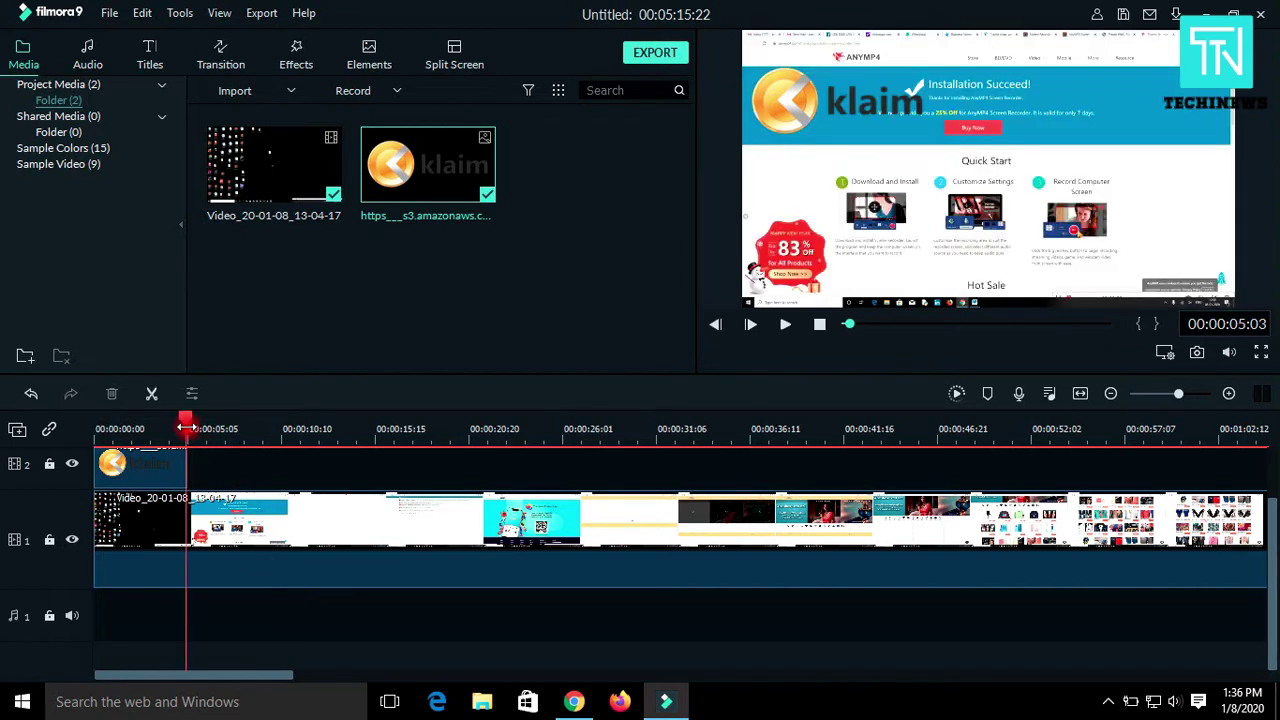
pyautogui.moveTo(186, 420); pyautogui.dragTo(191, 420)
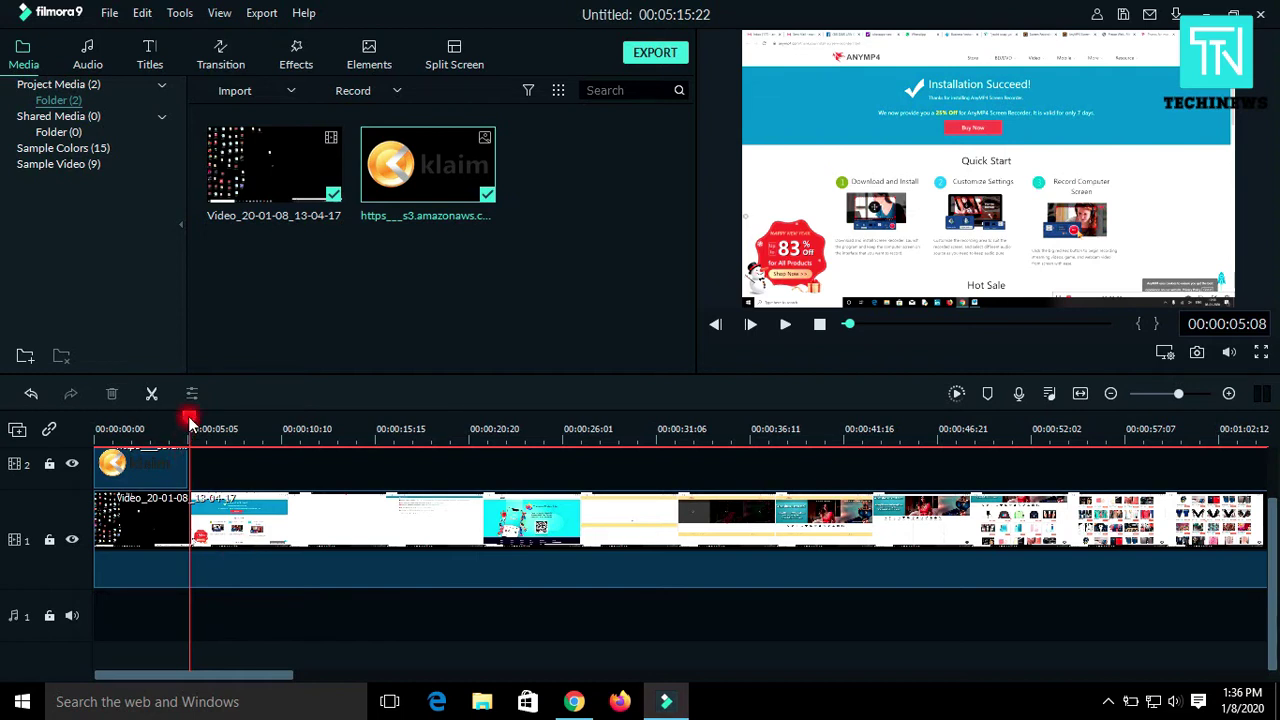
pyautogui.moveTo(189, 420)
pyautogui.mouseDown()
pyautogui.moveTo(451, 428)
pyautogui.moveTo(329, 421)
pyautogui.mouseUp()
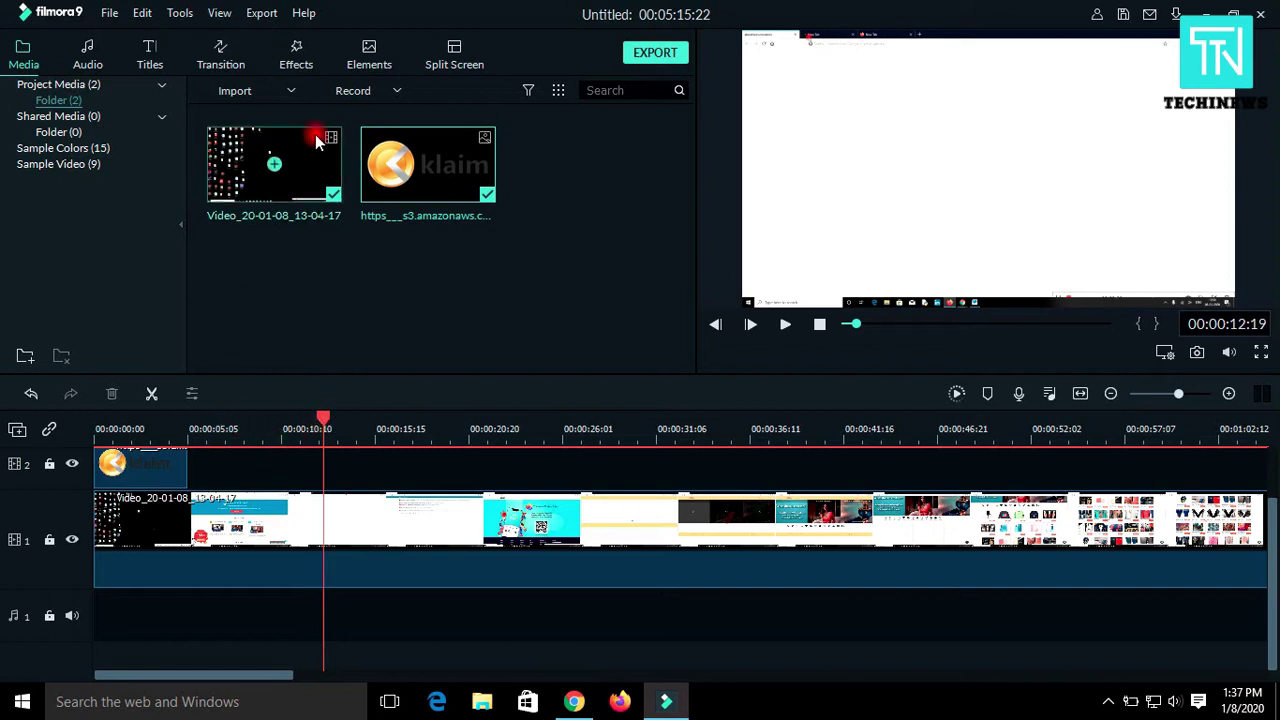
pyautogui.click(151, 396)
pyautogui.click(258, 527)
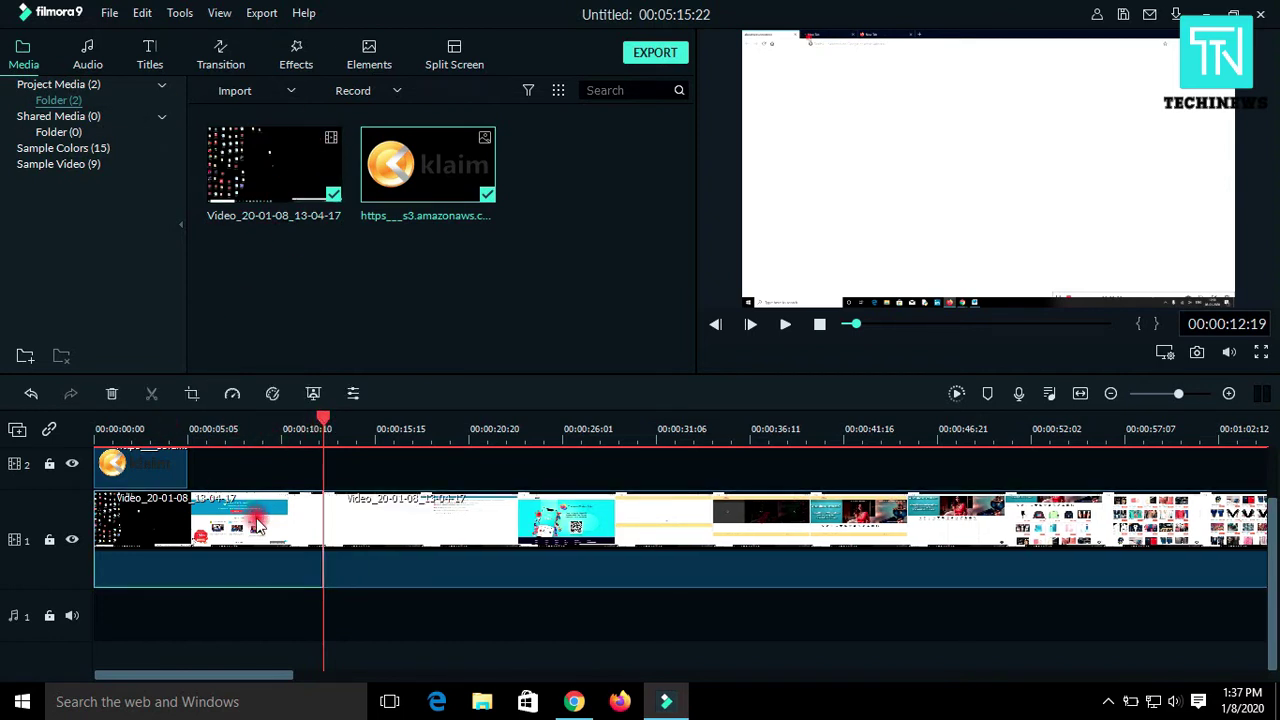
pyautogui.press('Delete')
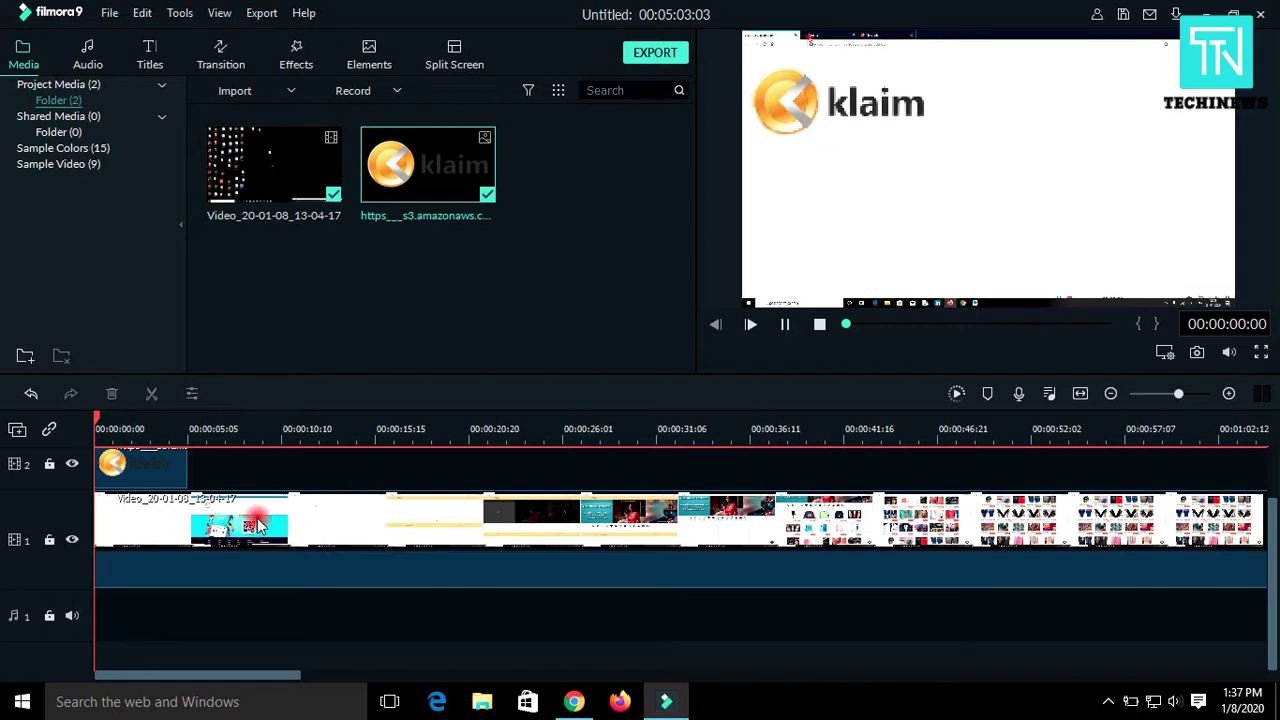
# - Hide the klaim logo track, play the recording and enlarge the preview area
pyautogui.press('space')
pyautogui.click(74, 464)
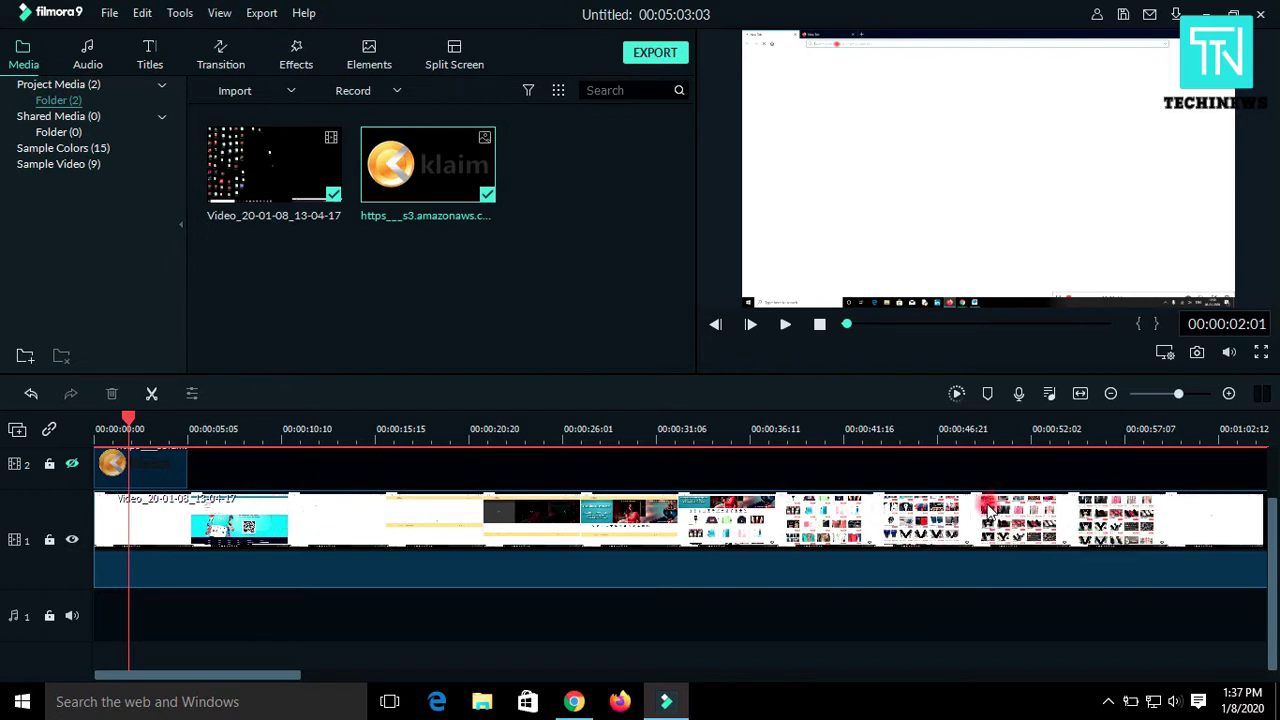
pyautogui.press('space')
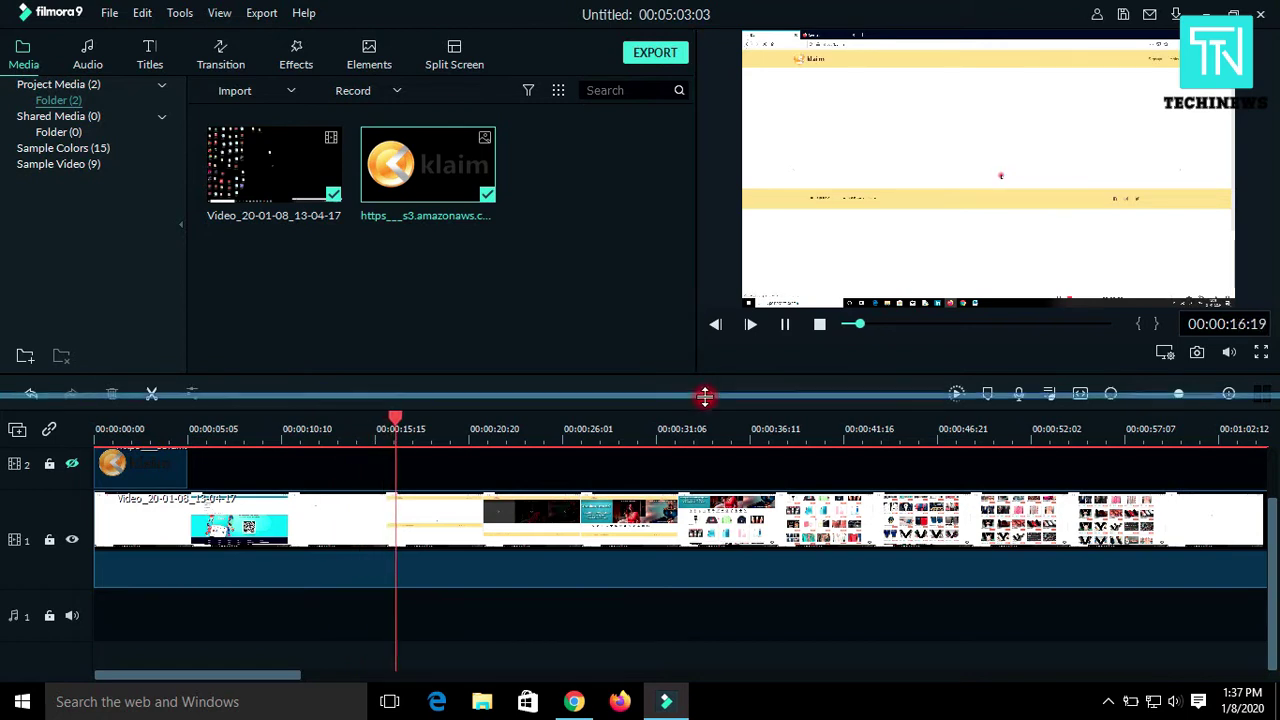
pyautogui.moveTo(705, 397); pyautogui.dragTo(705, 403)
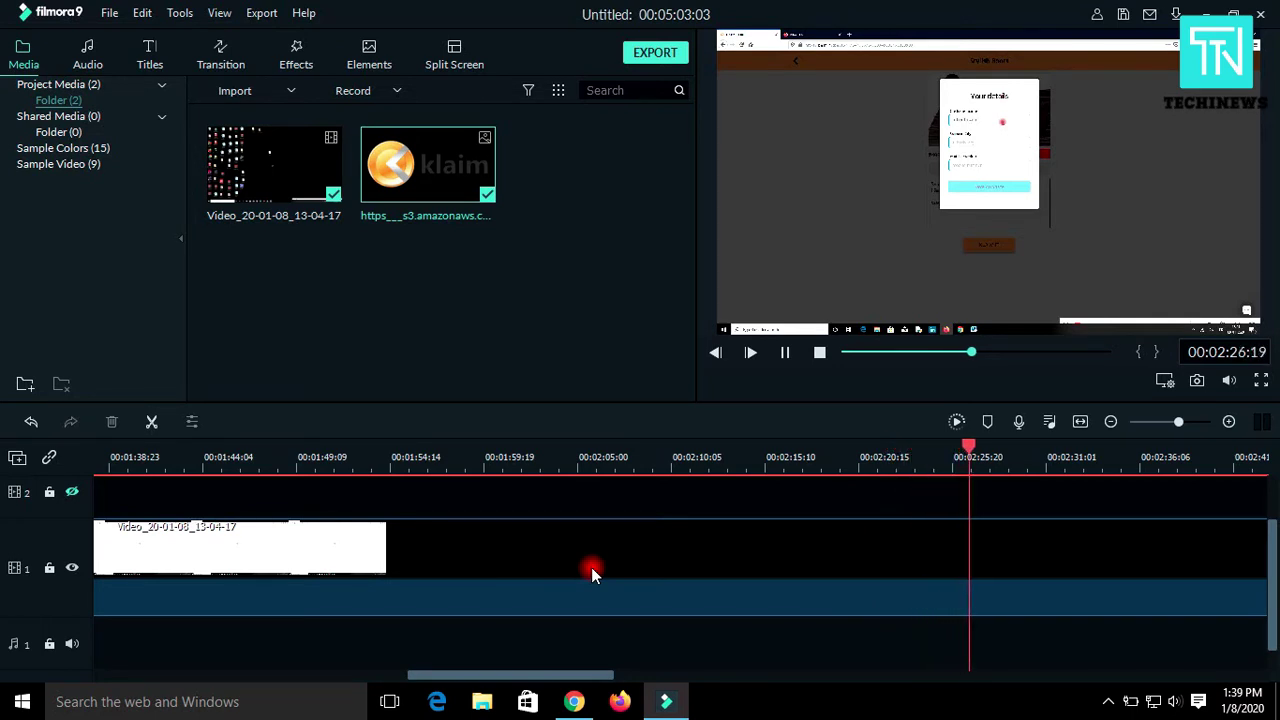
# - Split the recording at about 2:29, then play on briefly to 00:02:31
pyautogui.press('space')
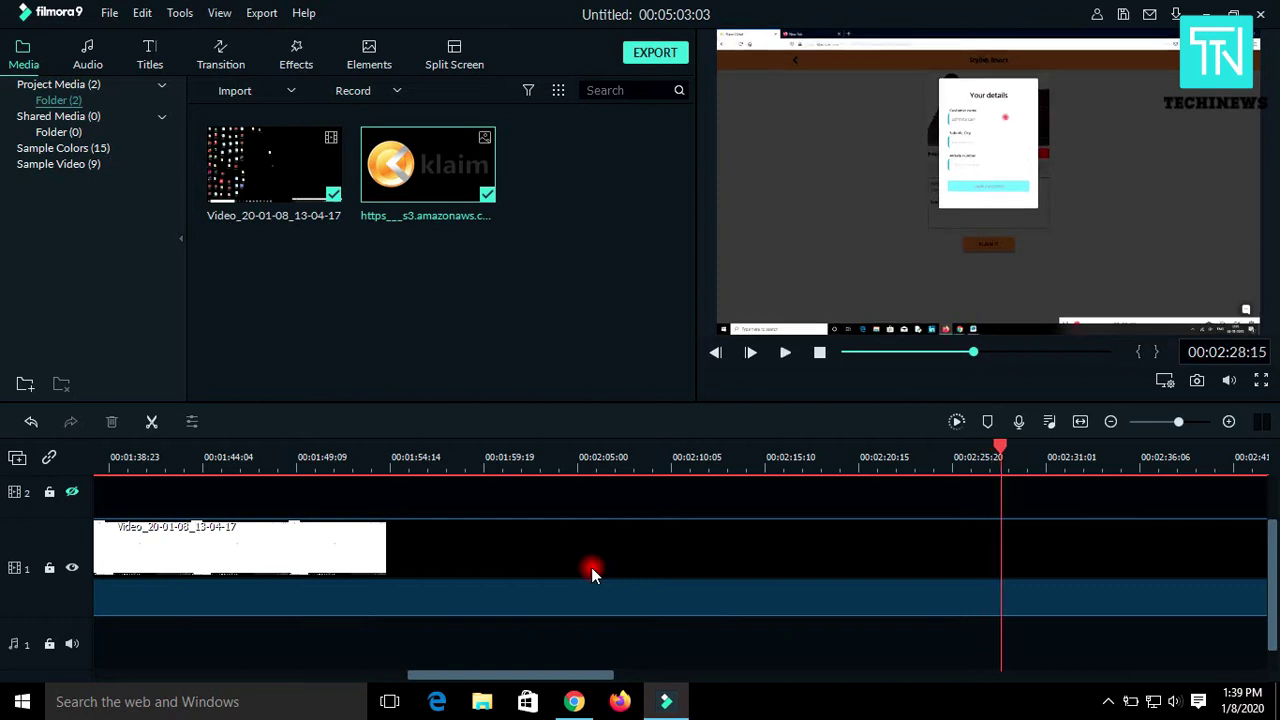
pyautogui.press('space')
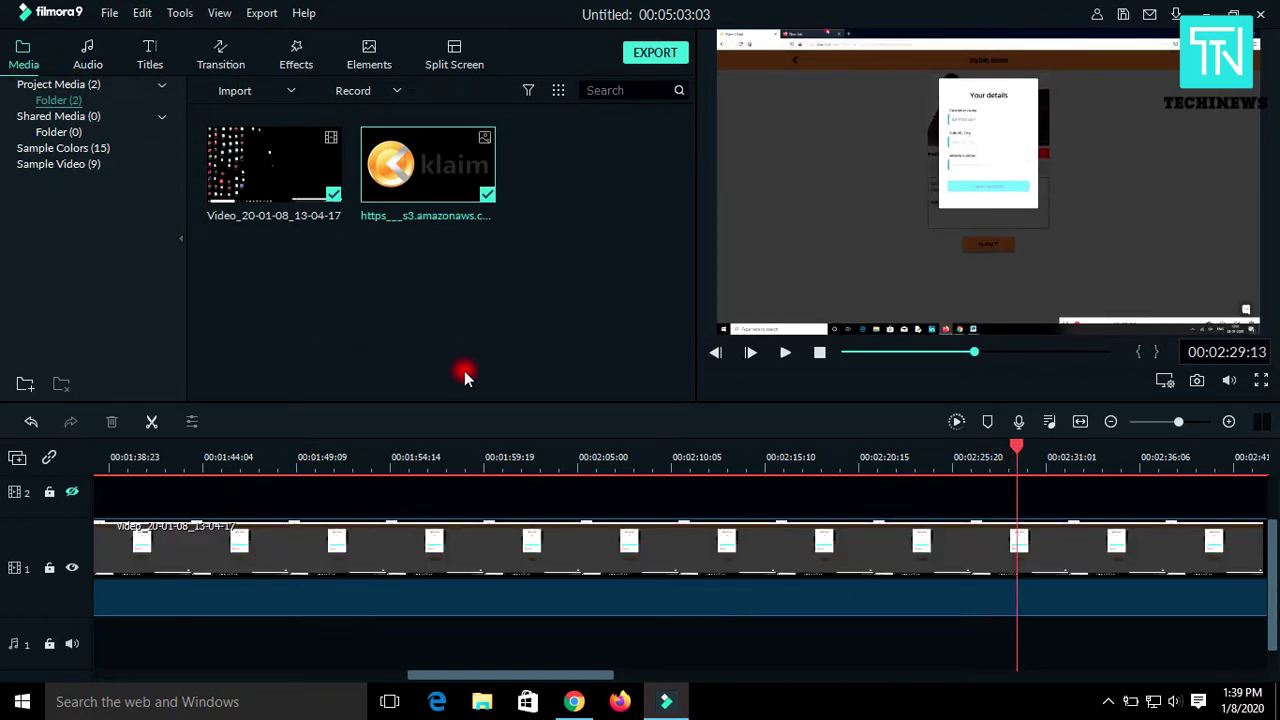
pyautogui.click(150, 421)
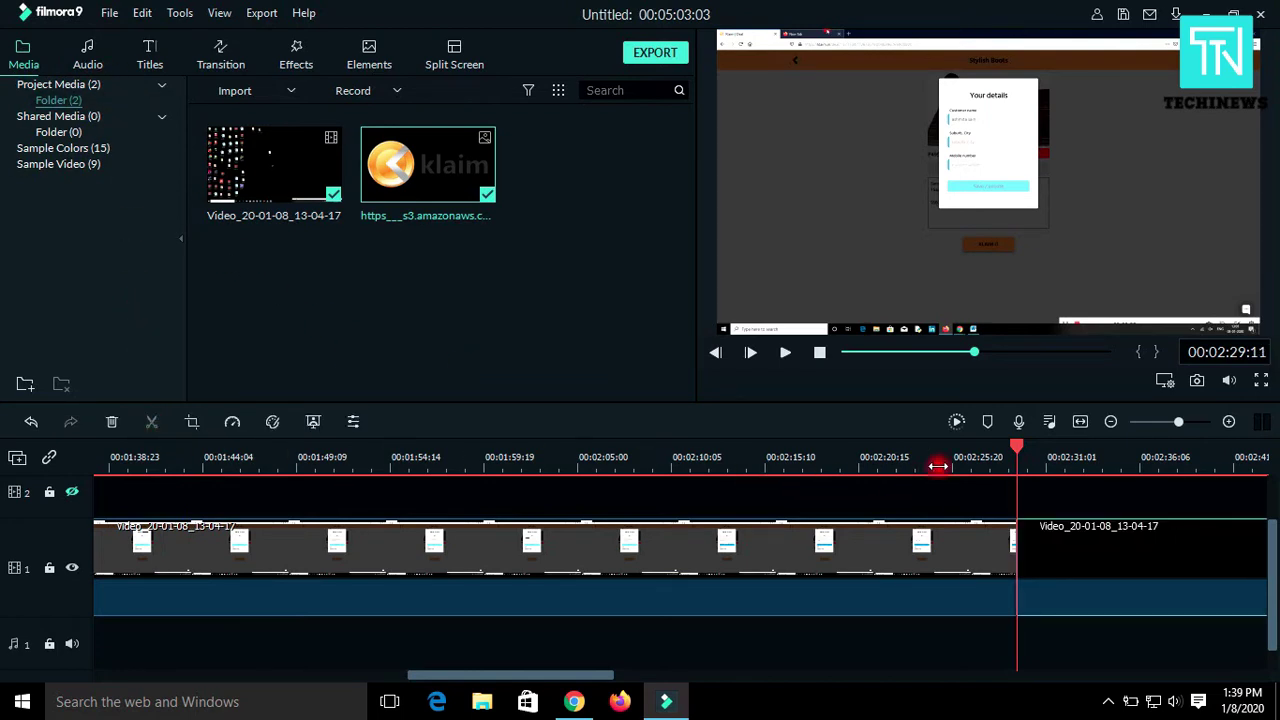
pyautogui.scroll(-1, 871, 457)
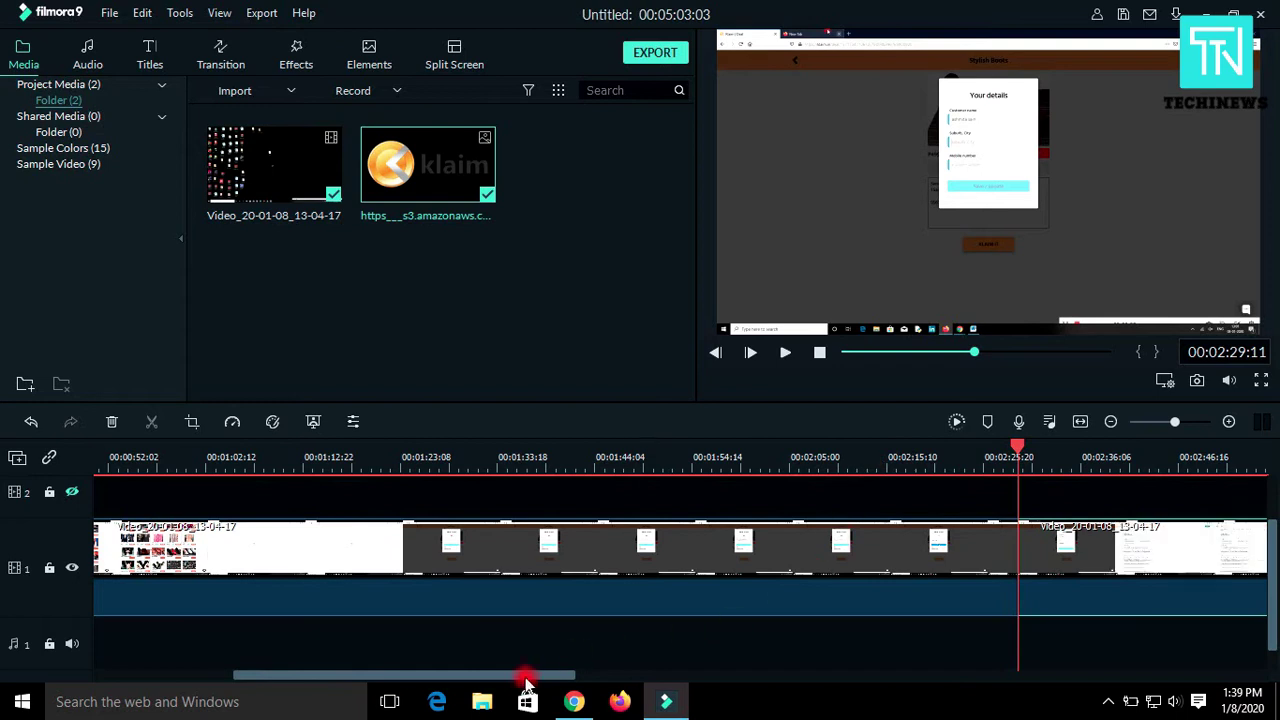
pyautogui.moveTo(516, 680); pyautogui.dragTo(560, 677)
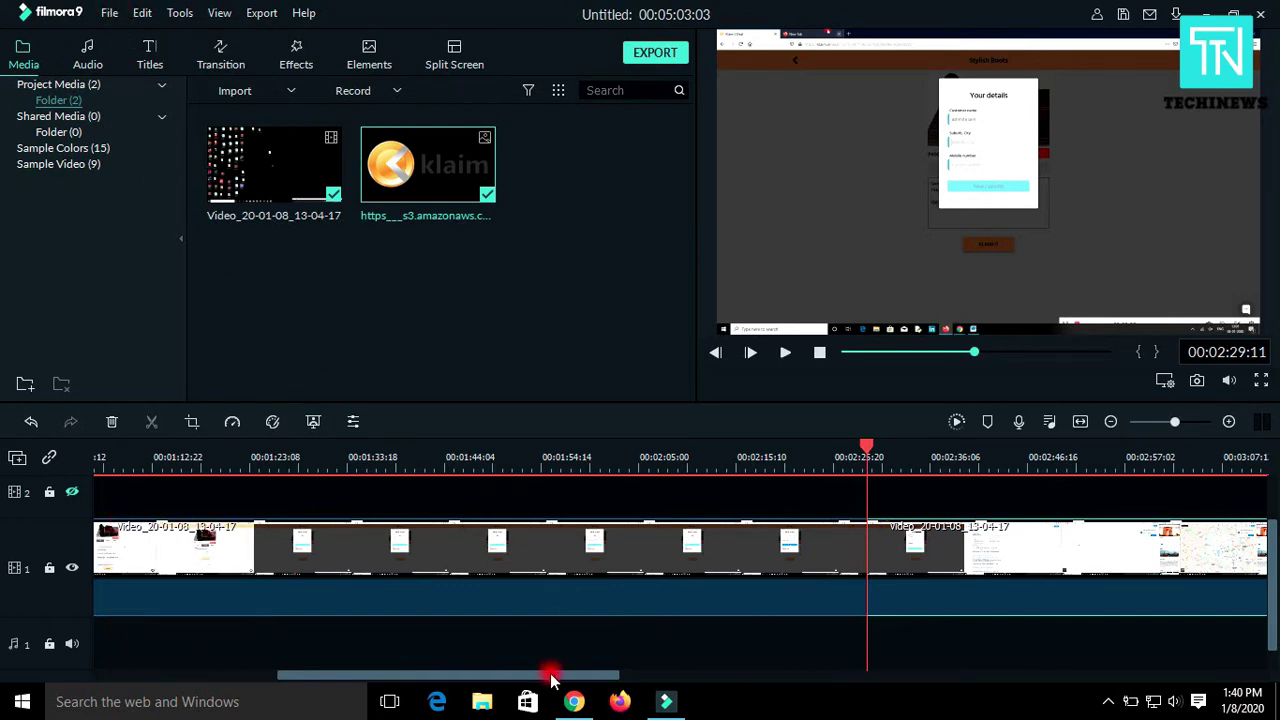
pyautogui.moveTo(551, 679); pyautogui.dragTo(769, 667)
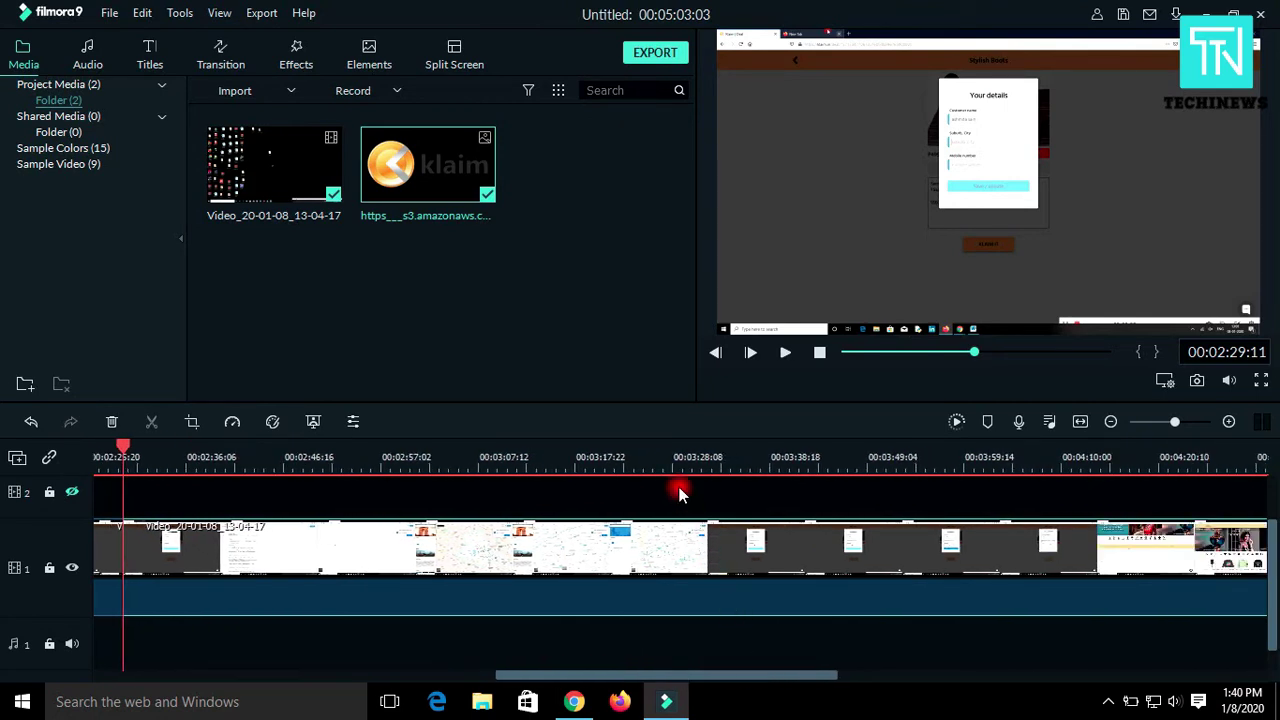
pyautogui.press('space')
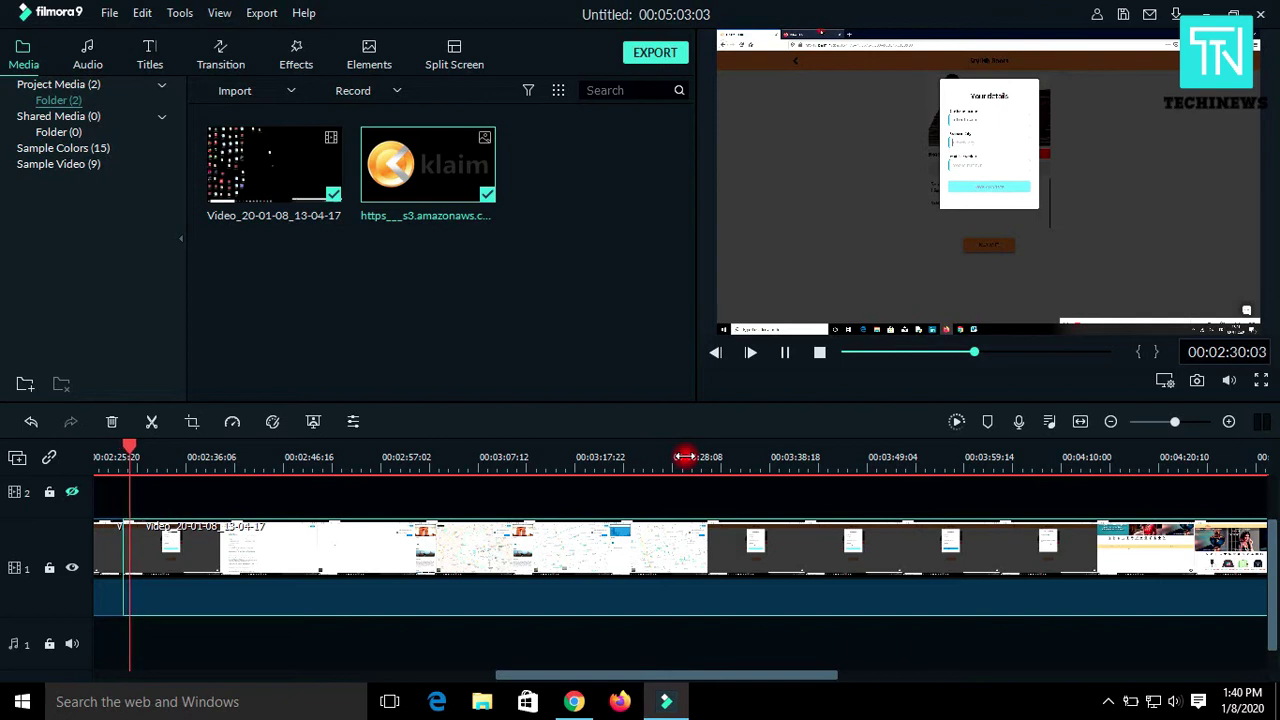
pyautogui.press('space')
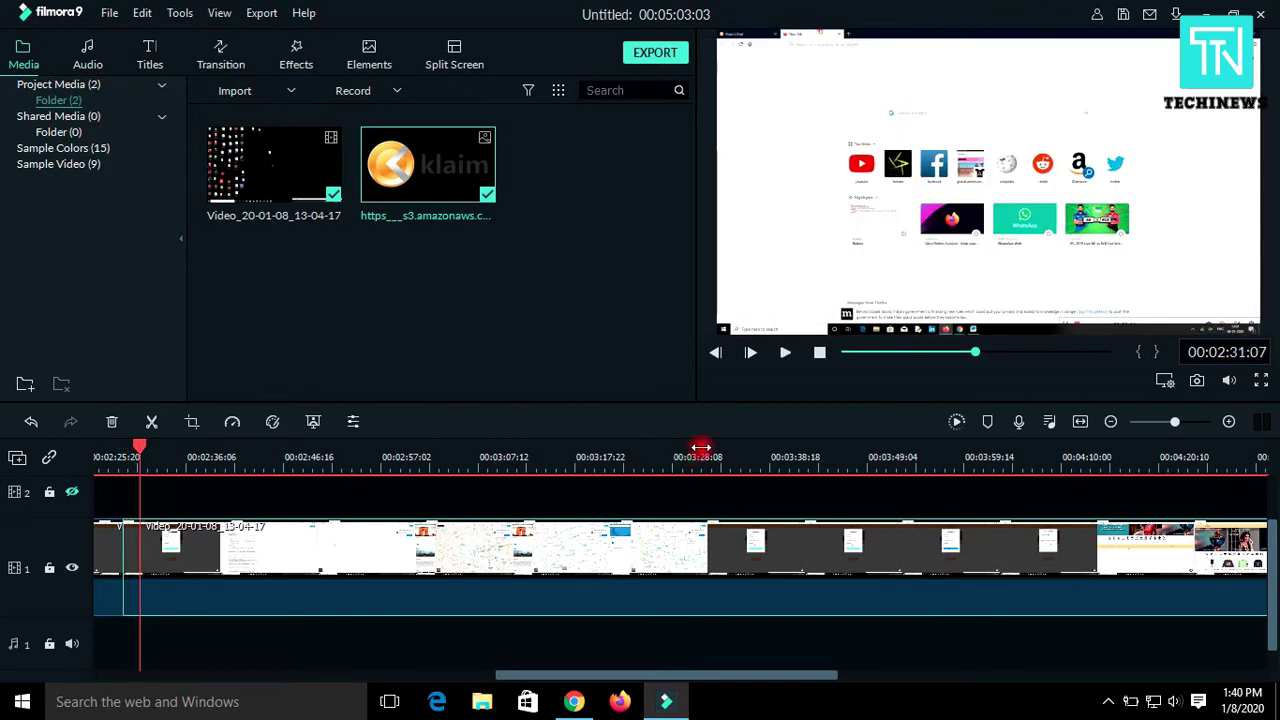
# - Split again at 3:30 and delete the section from 2:29 to 3:30
pyautogui.click(713, 442)
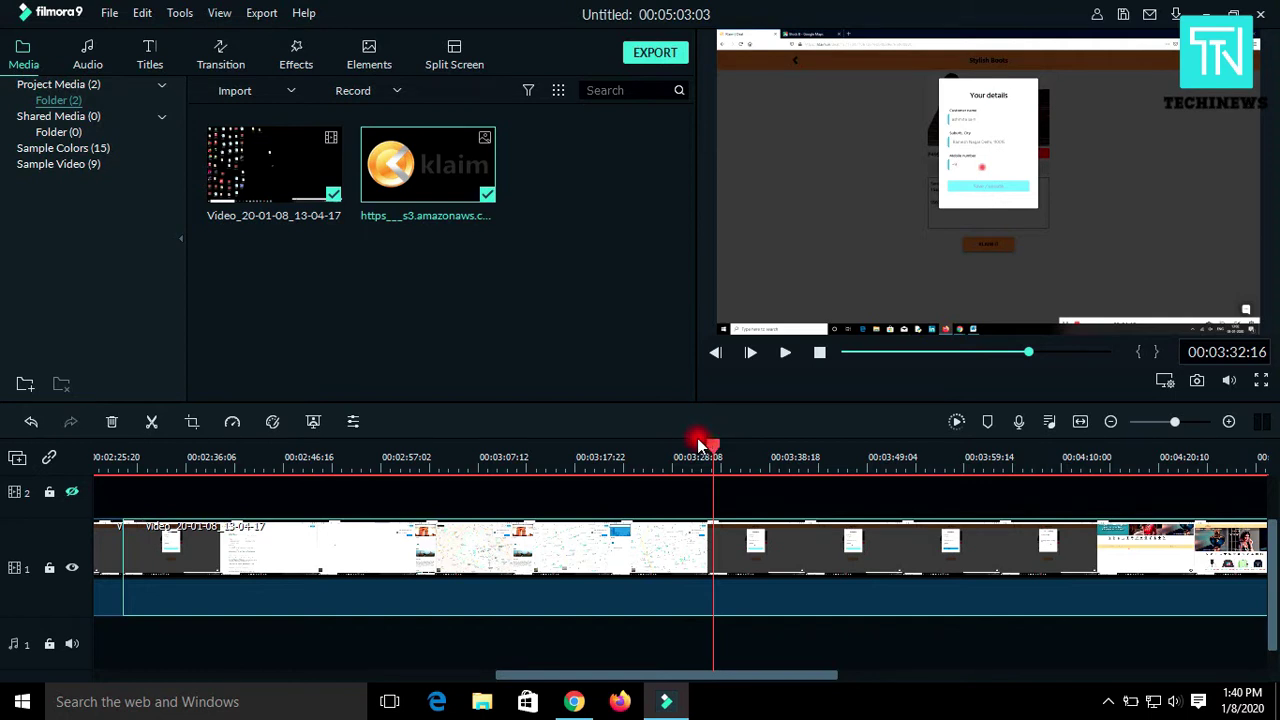
pyautogui.click(706, 445)
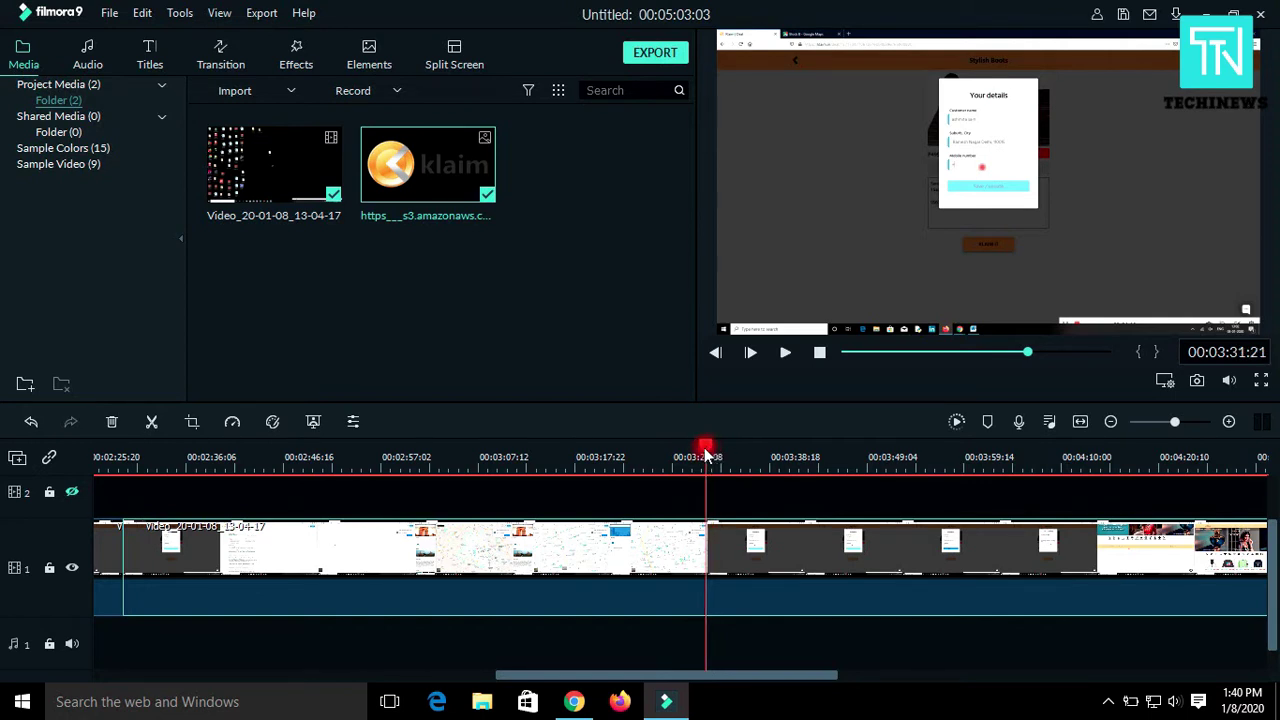
pyautogui.moveTo(706, 452); pyautogui.dragTo(695, 458)
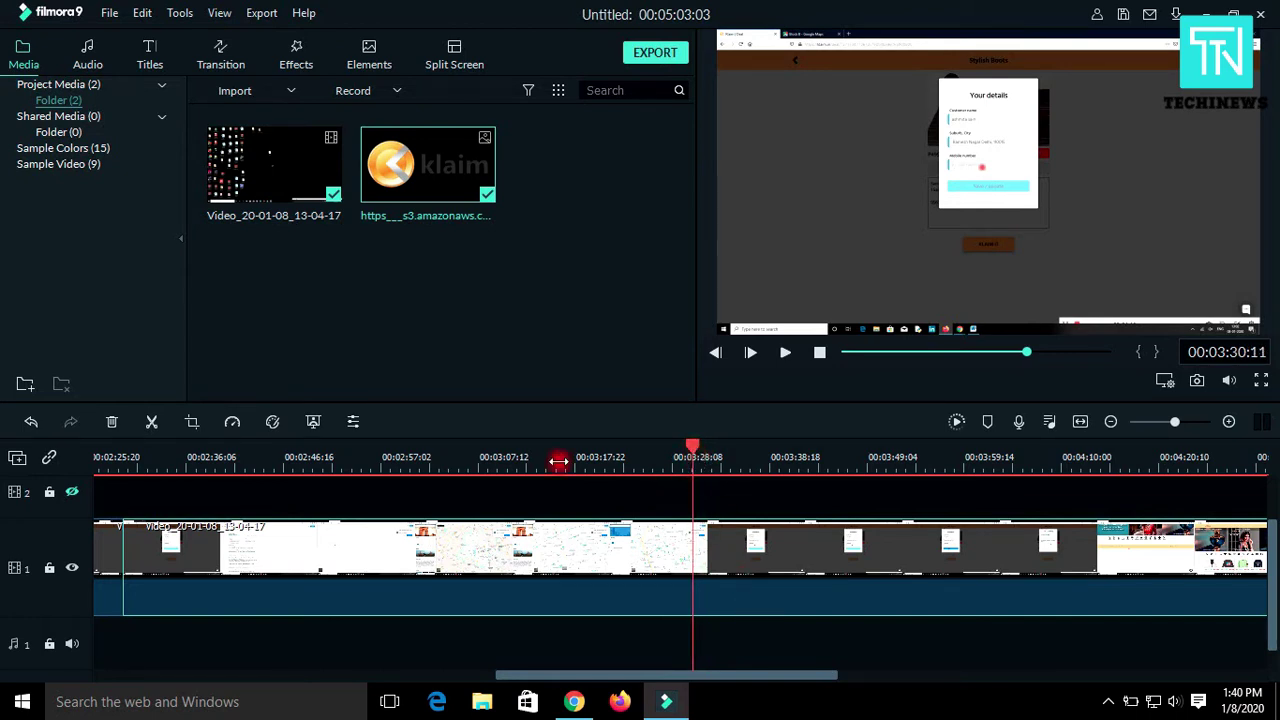
pyautogui.click(151, 421)
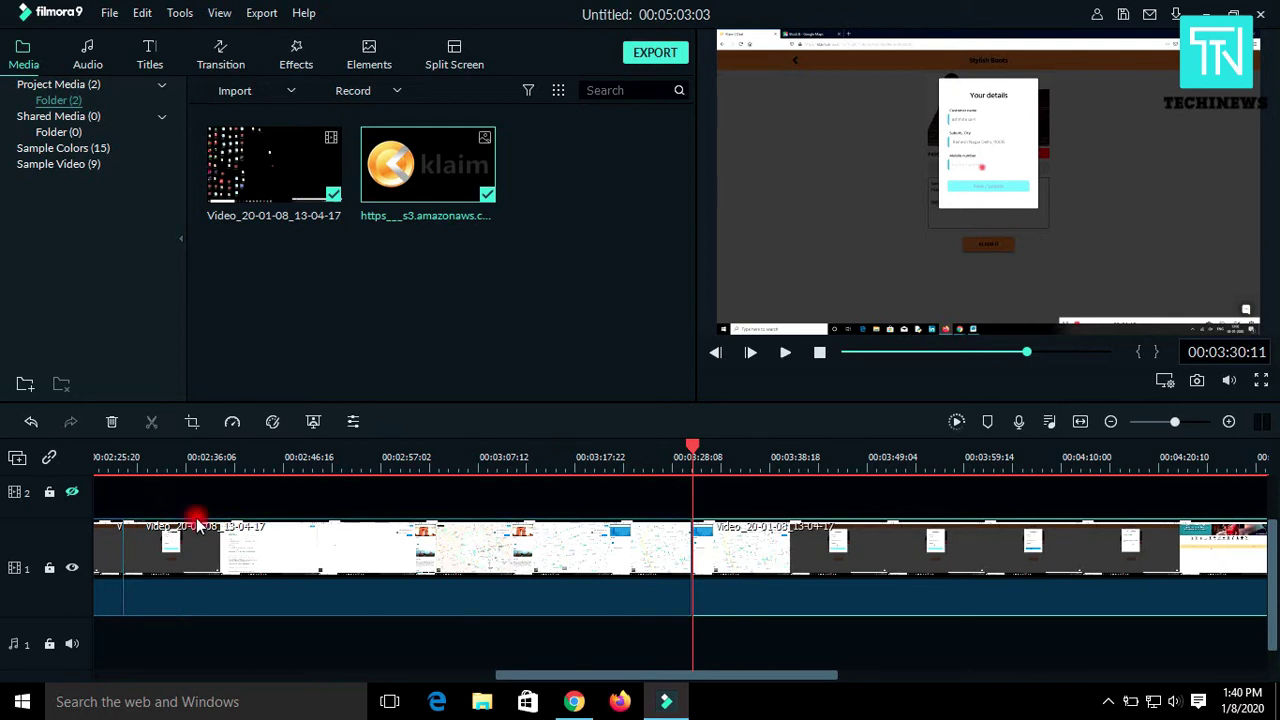
pyautogui.press('Delete')
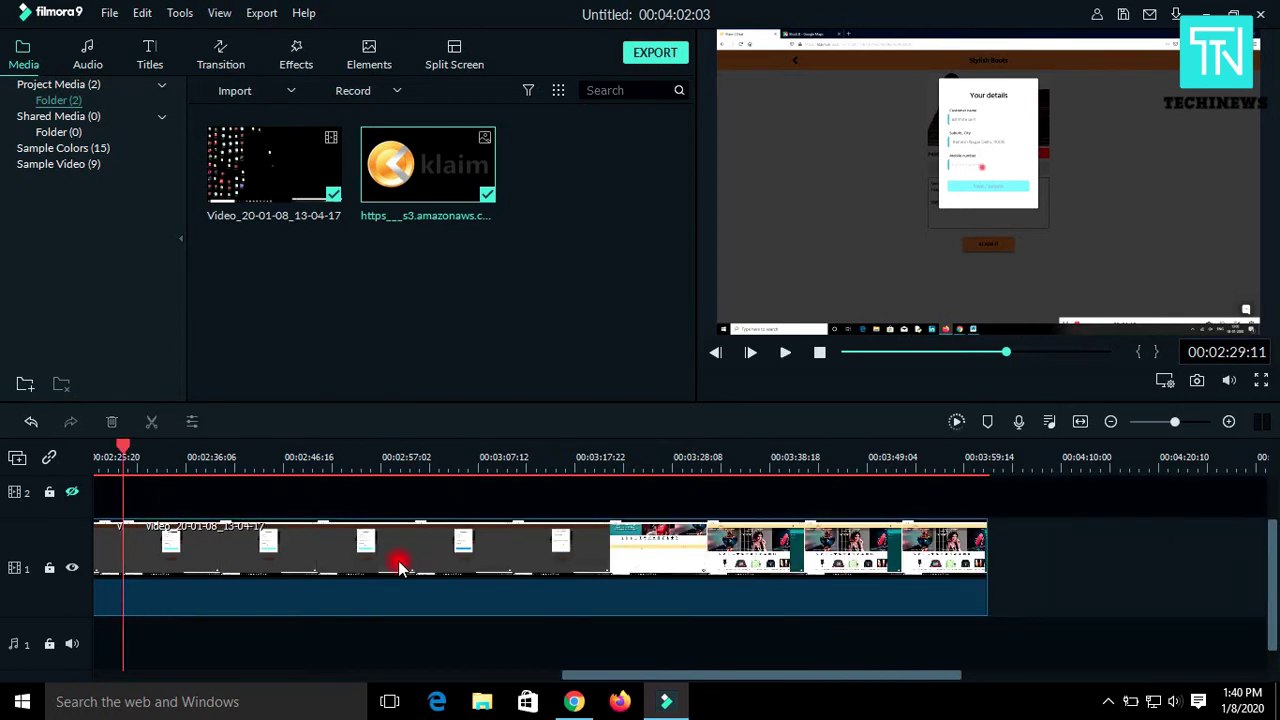
pyautogui.press('space')
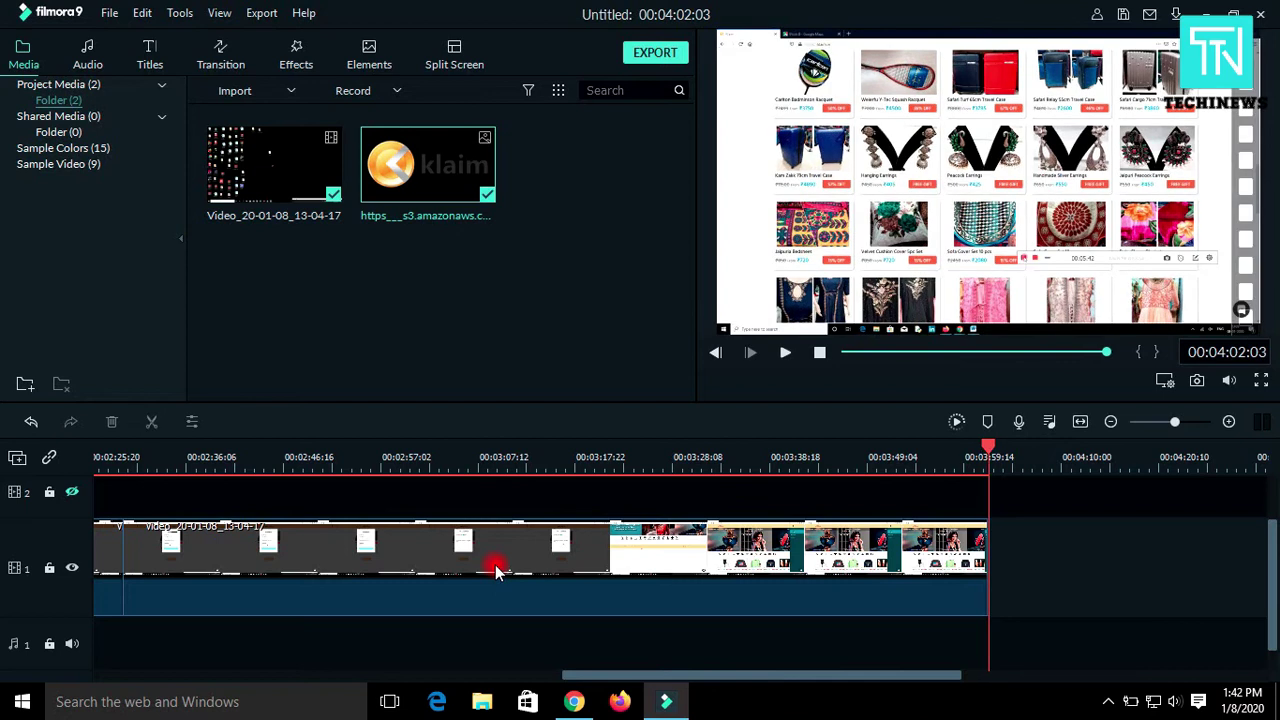
# - Split the recording at 00:03:54:11 and delete the trailing segment
pyautogui.click(962, 462)
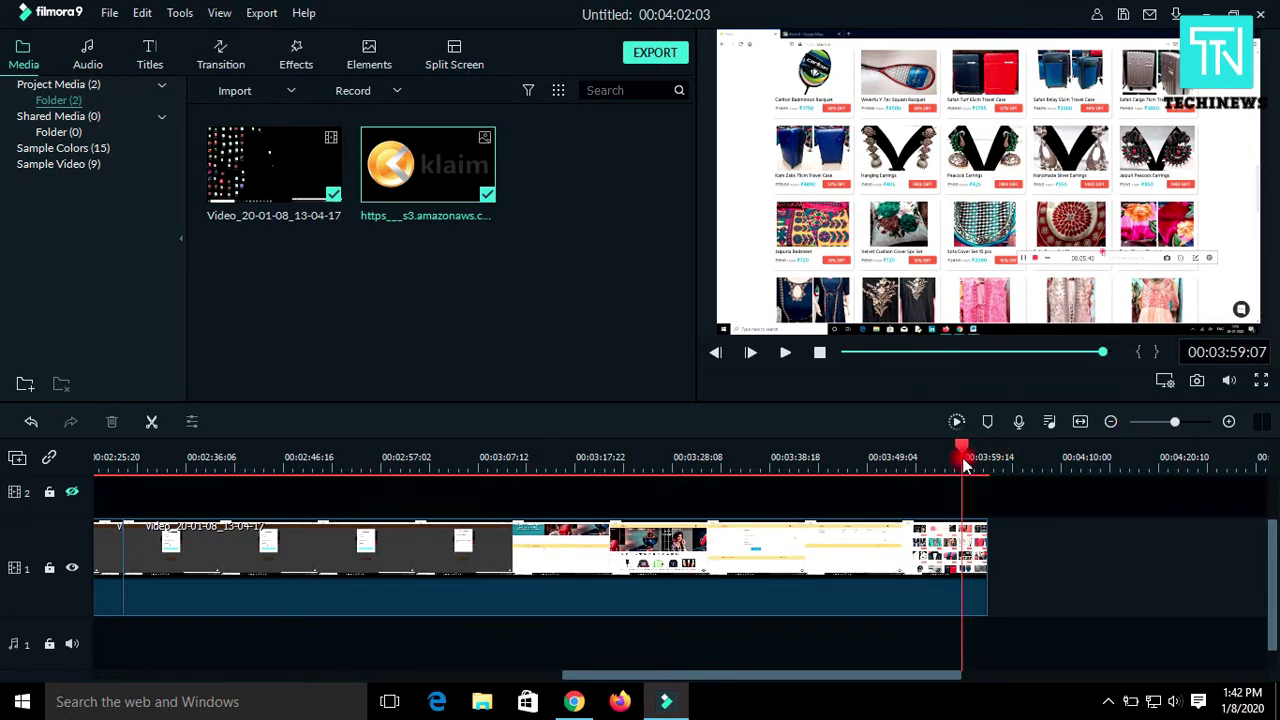
pyautogui.moveTo(962, 462); pyautogui.dragTo(918, 465)
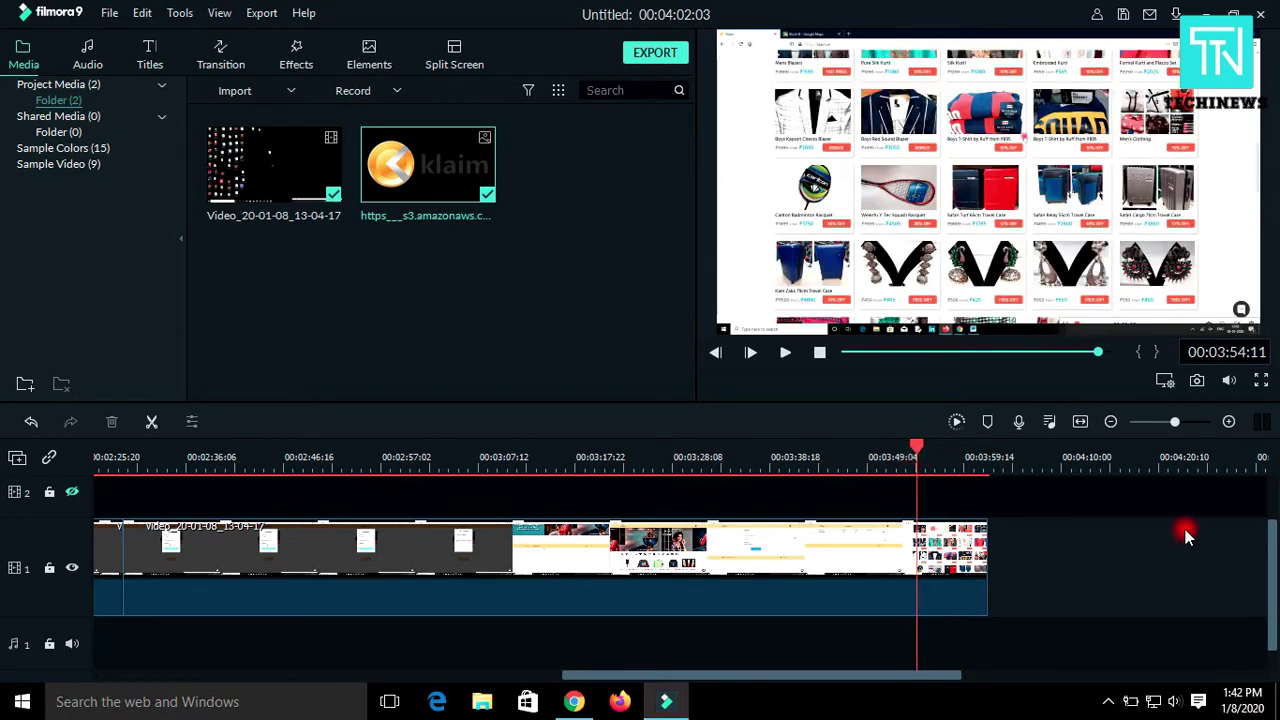
pyautogui.click(152, 424)
pyautogui.click(937, 532)
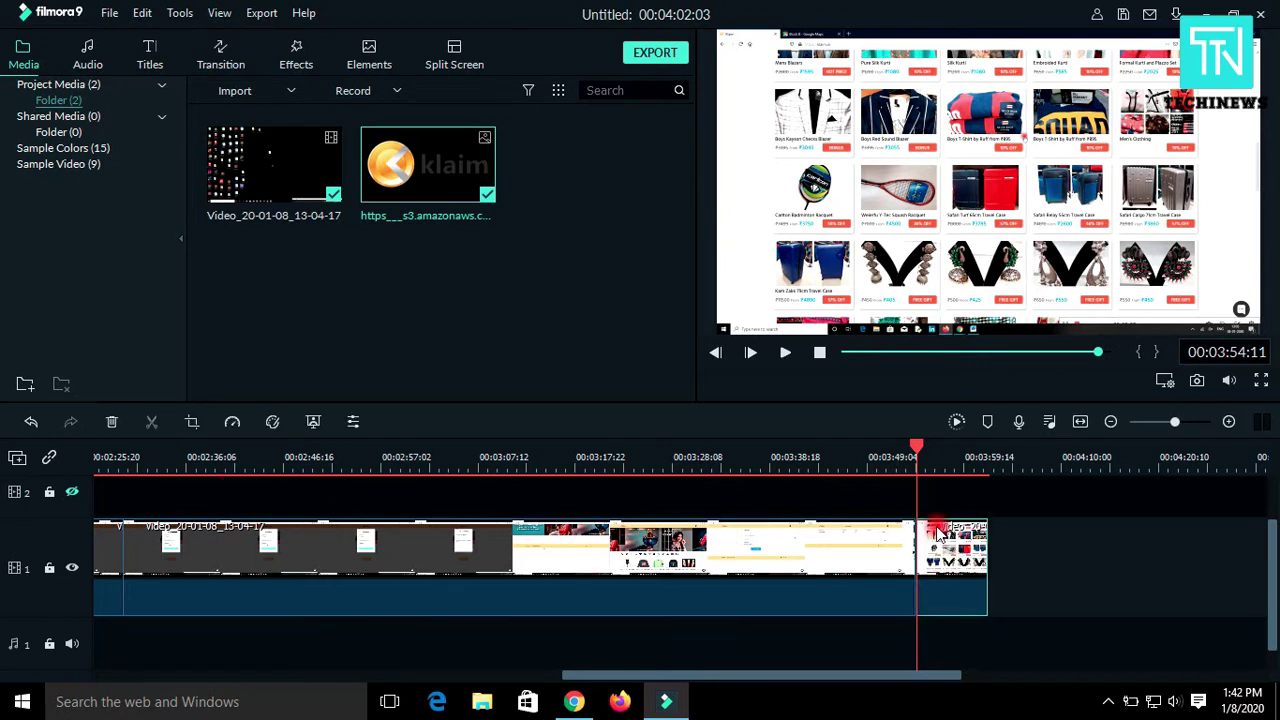
pyautogui.press('Delete')
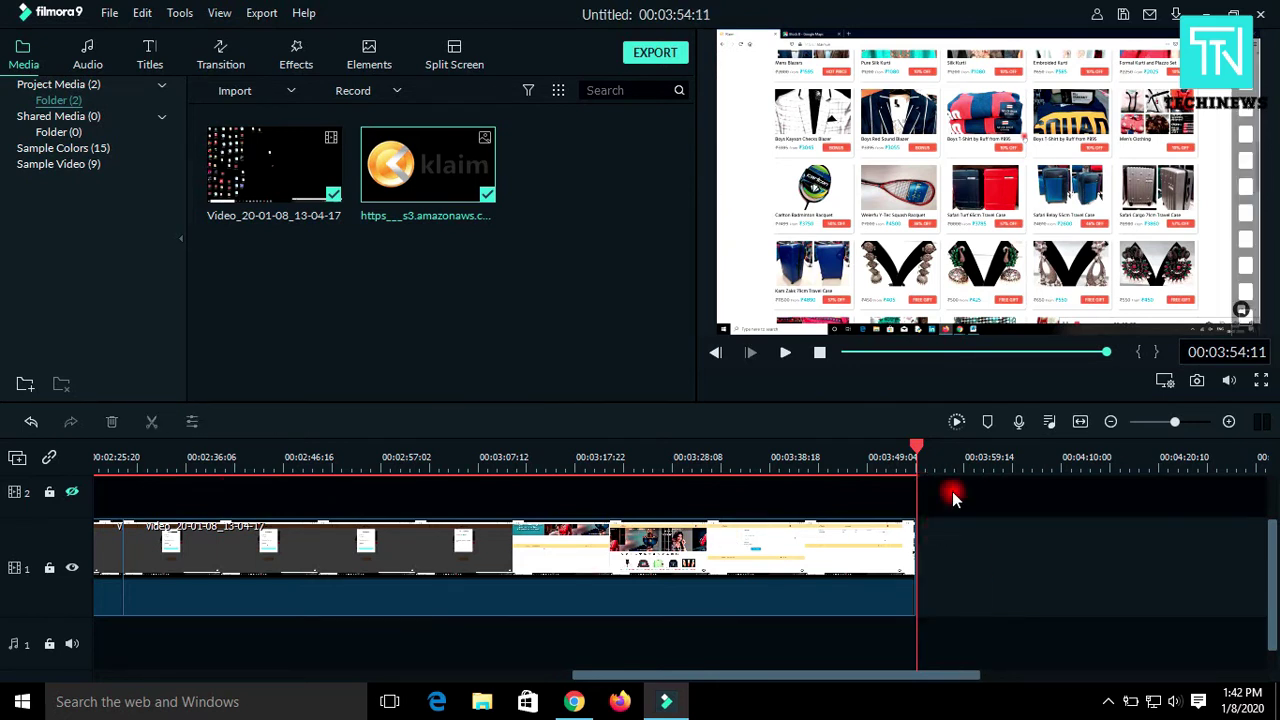
pyautogui.moveTo(918, 452)
pyautogui.mouseDown()
pyautogui.moveTo(179, 473)
pyautogui.moveTo(3, 497)
pyautogui.mouseUp()
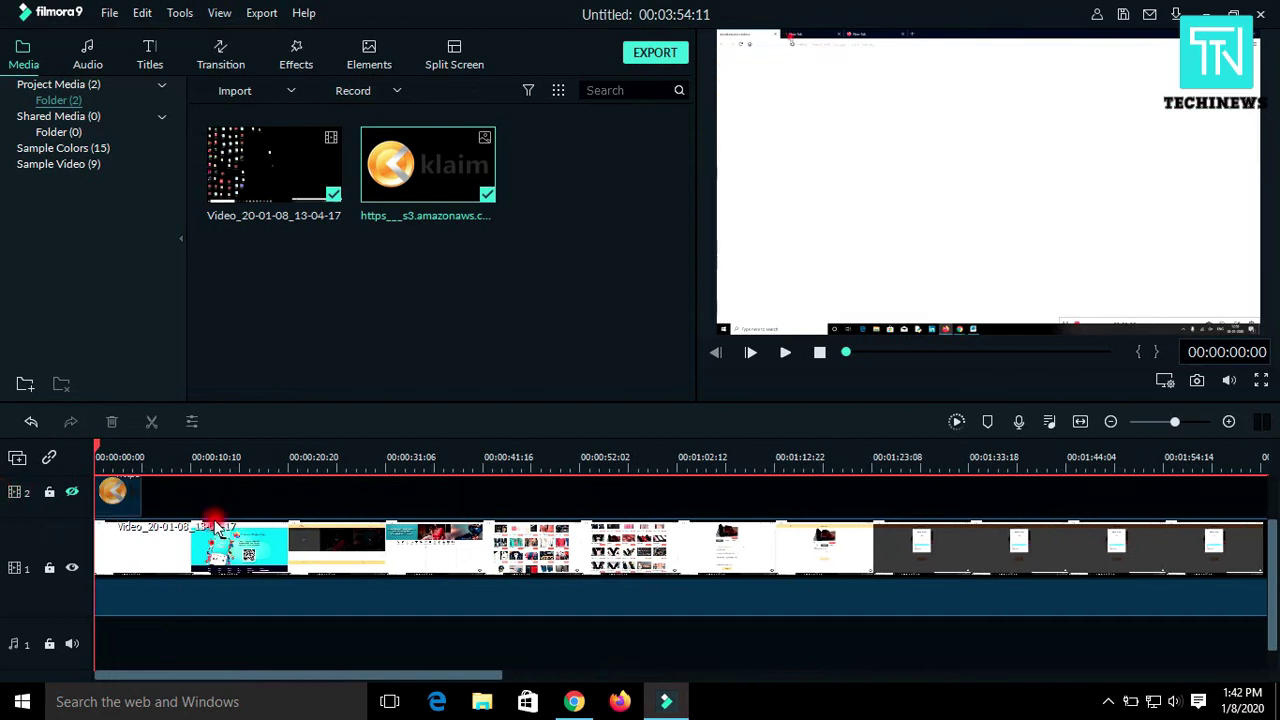
# - Play the recording from the start and stop near the 30-second mark
pyautogui.press('space')
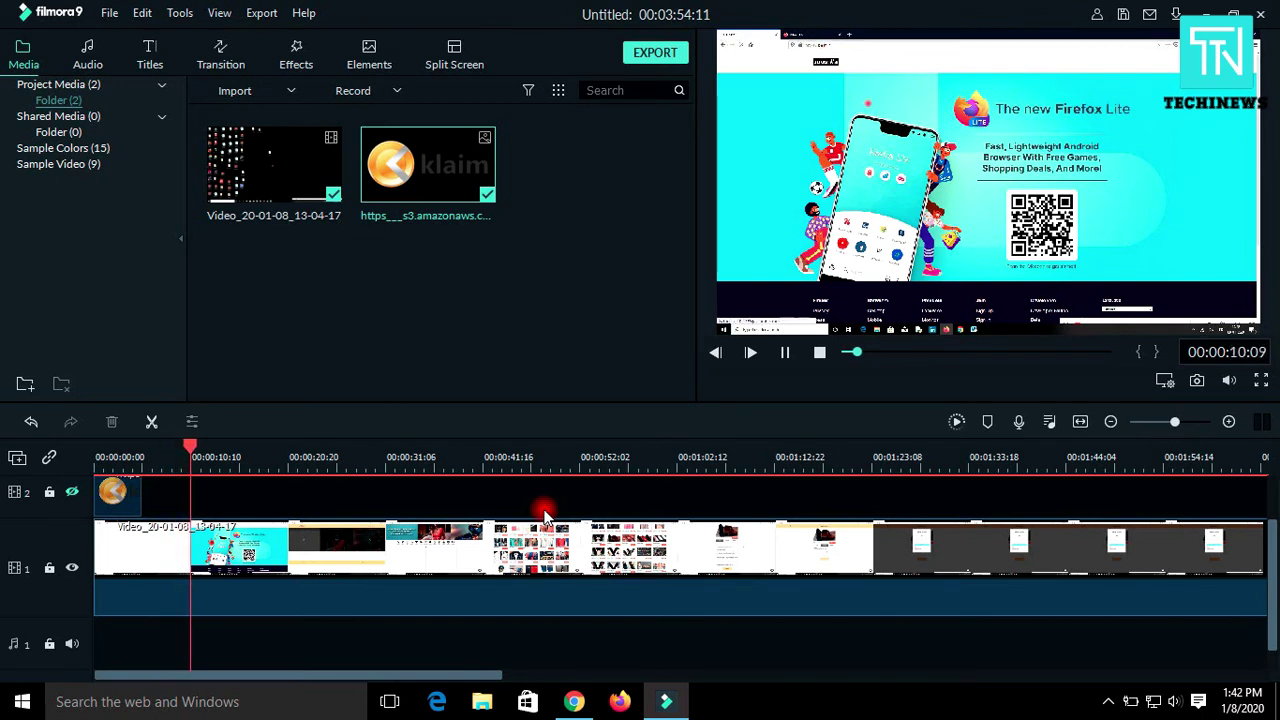
pyautogui.press('space')
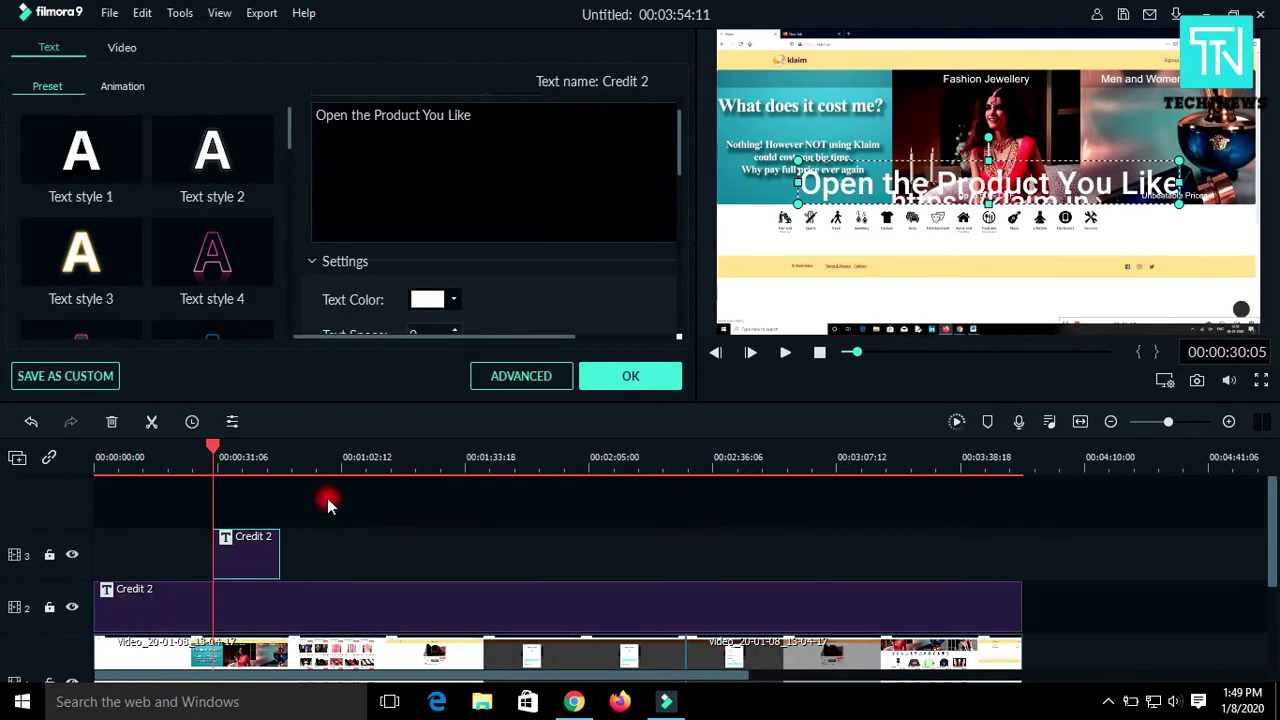
# - Make the 'Open the Product You Like' title text black
pyautogui.click(430, 302)
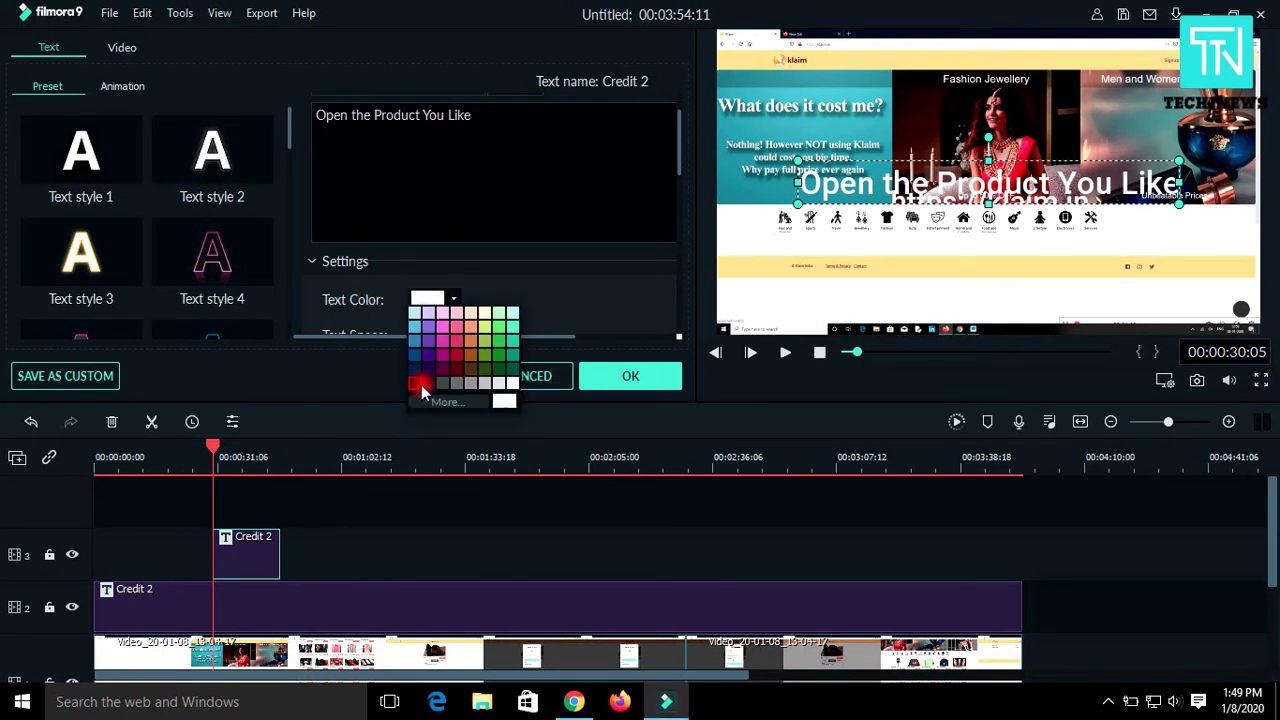
pyautogui.click(414, 388)
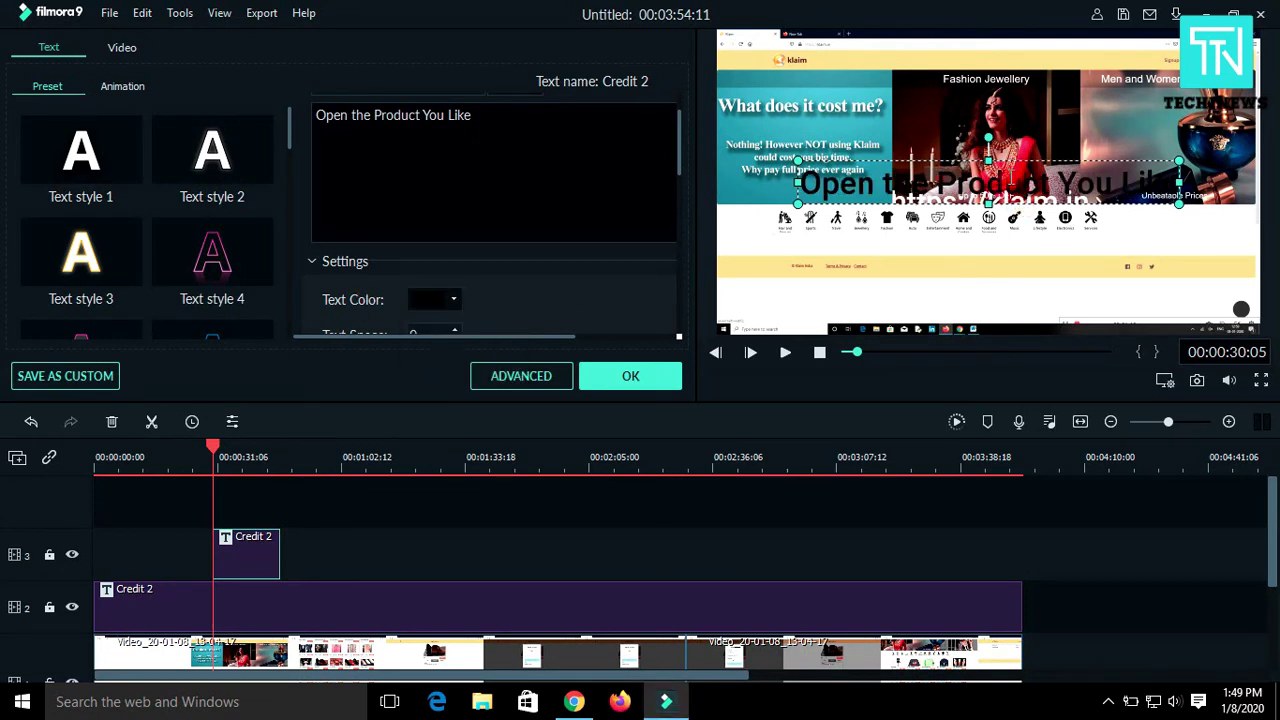
pyautogui.click(960, 199)
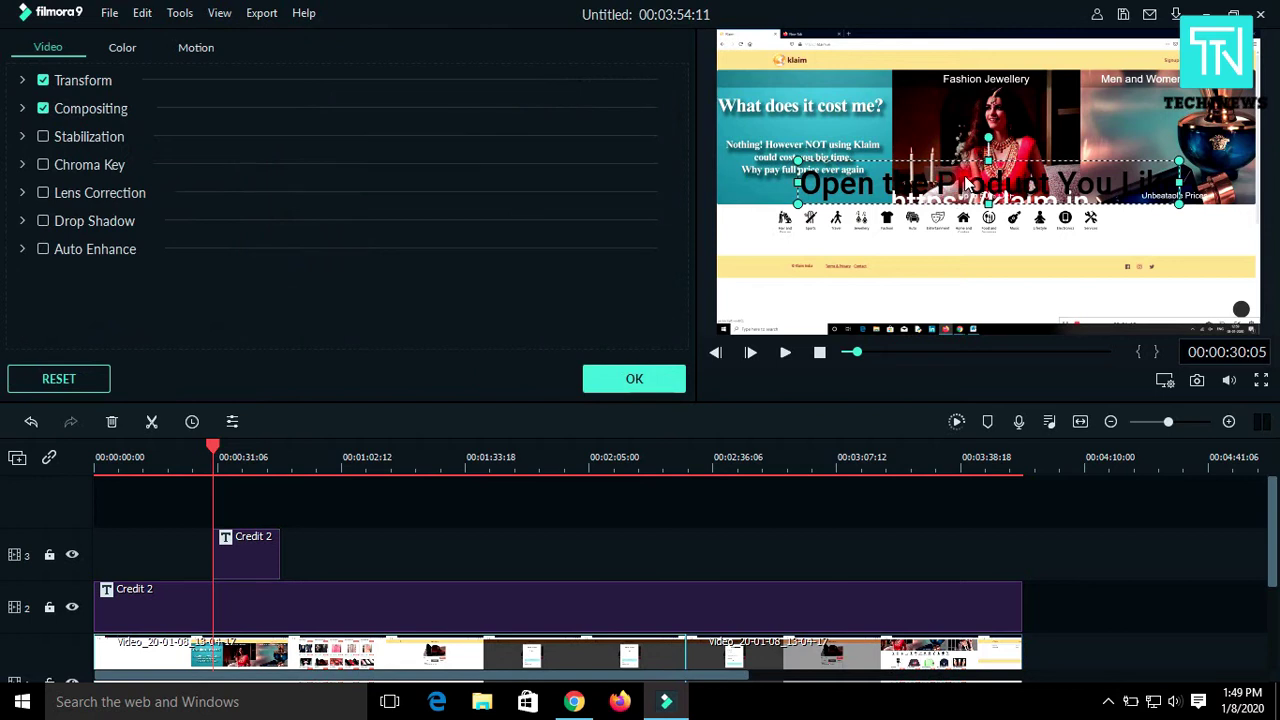
pyautogui.click(775, 332)
pyautogui.click(625, 398)
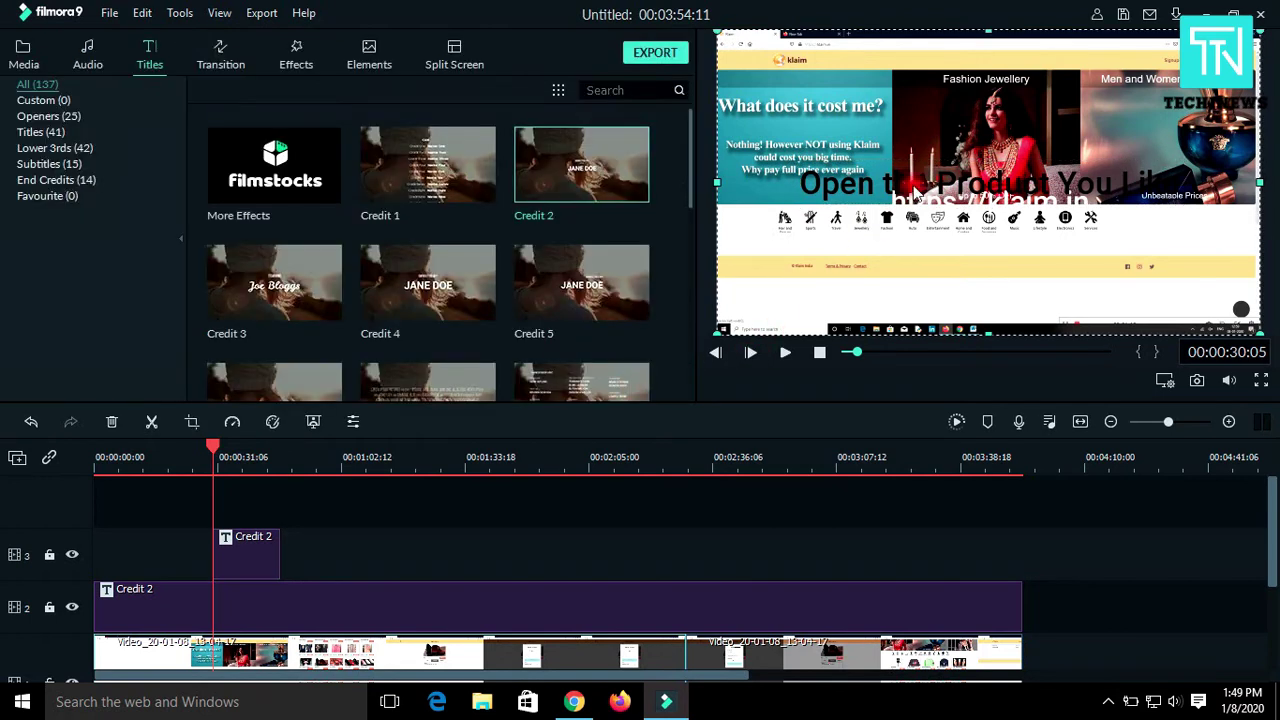
# - Move the title to the bottom of the frame and play back to check it
pyautogui.moveTo(919, 175); pyautogui.dragTo(928, 295)
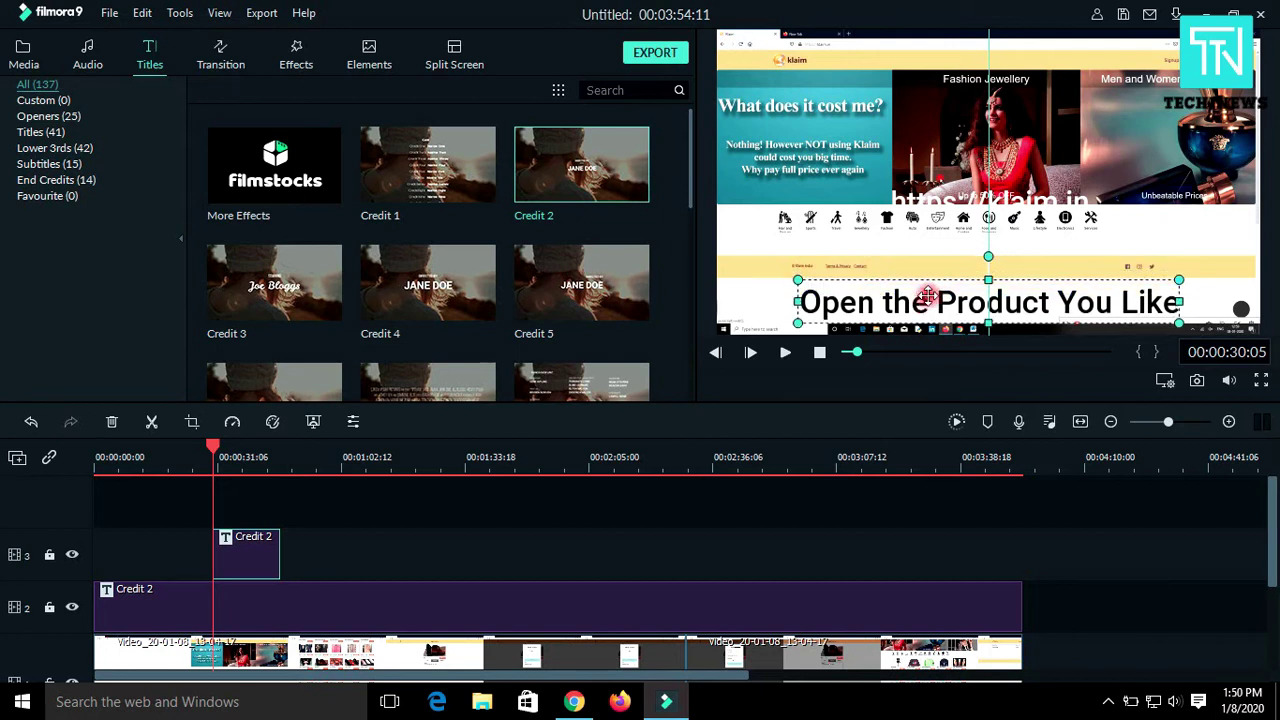
pyautogui.click(1044, 256)
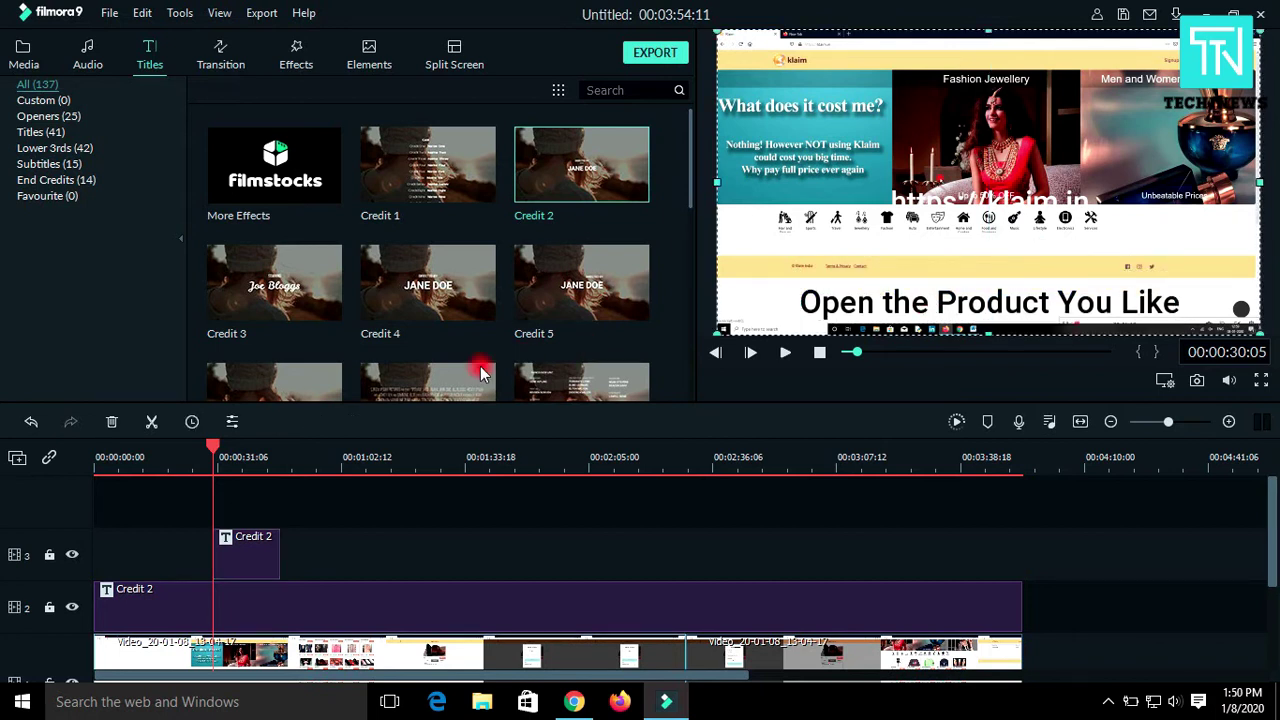
pyautogui.press('space')
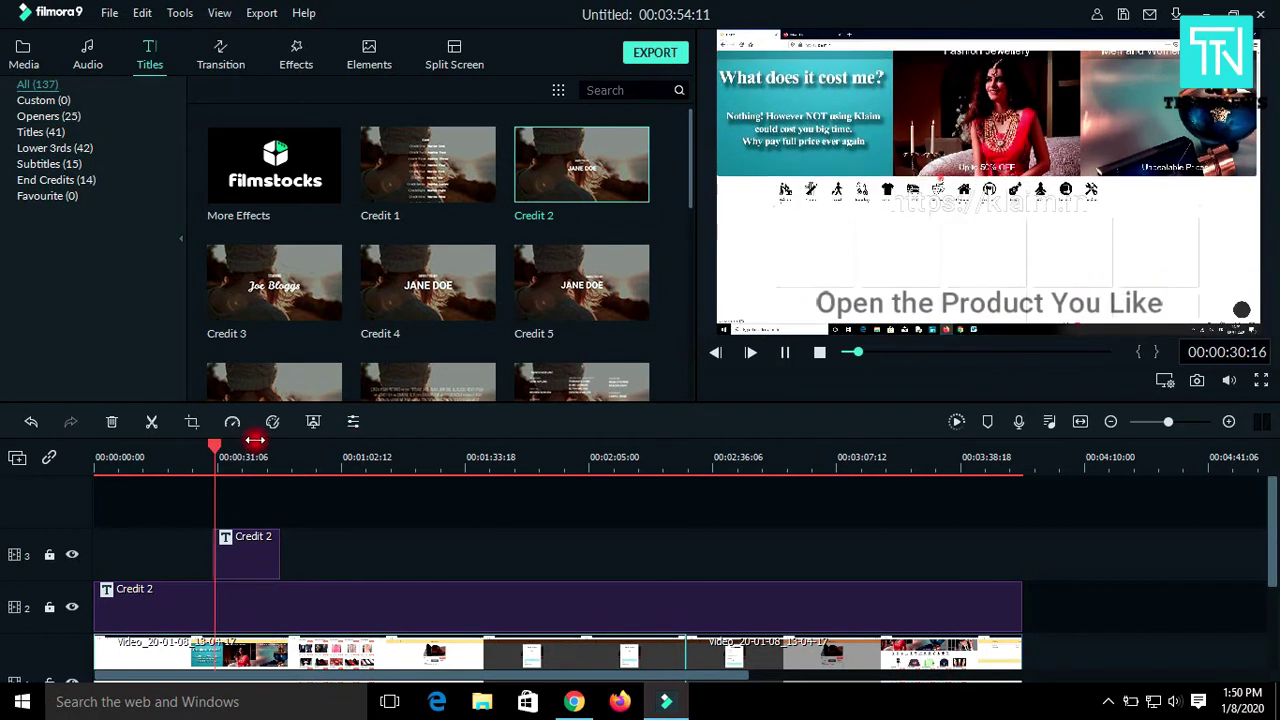
# - Play and scrub the preview to stop on the Stylish Boots product page around 00:01:01
pyautogui.click(305, 398)
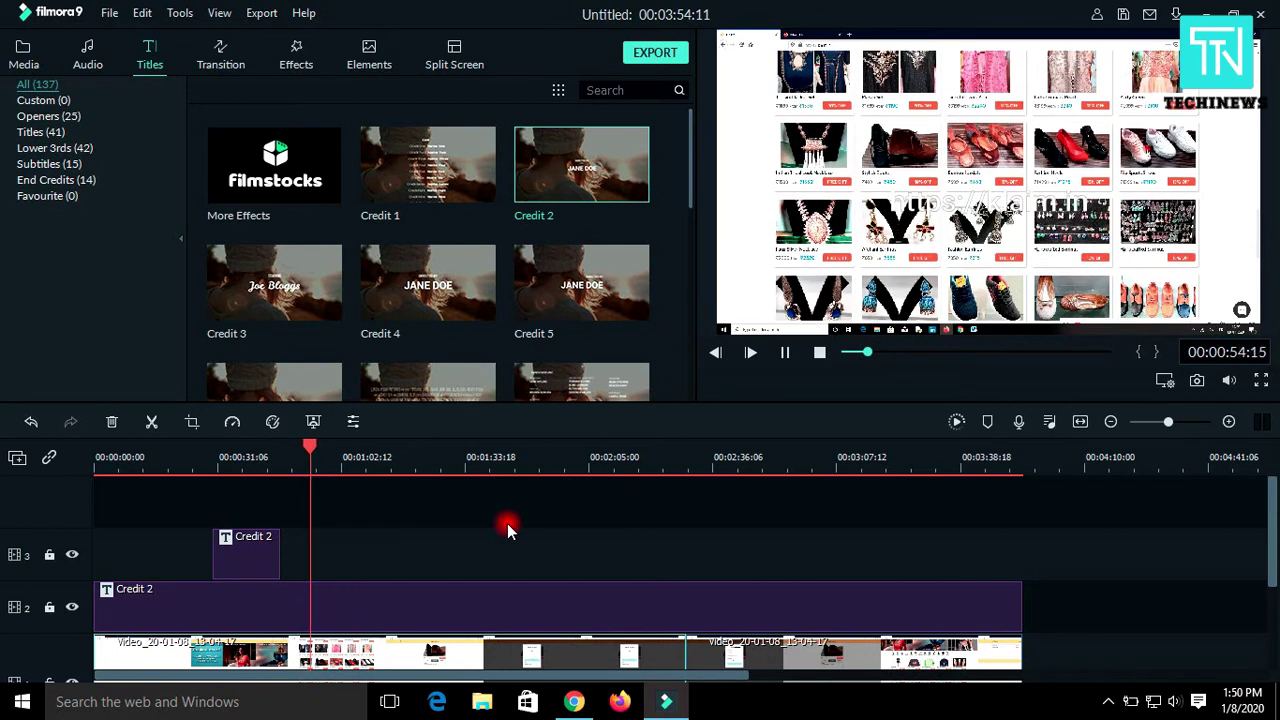
pyautogui.press('space')
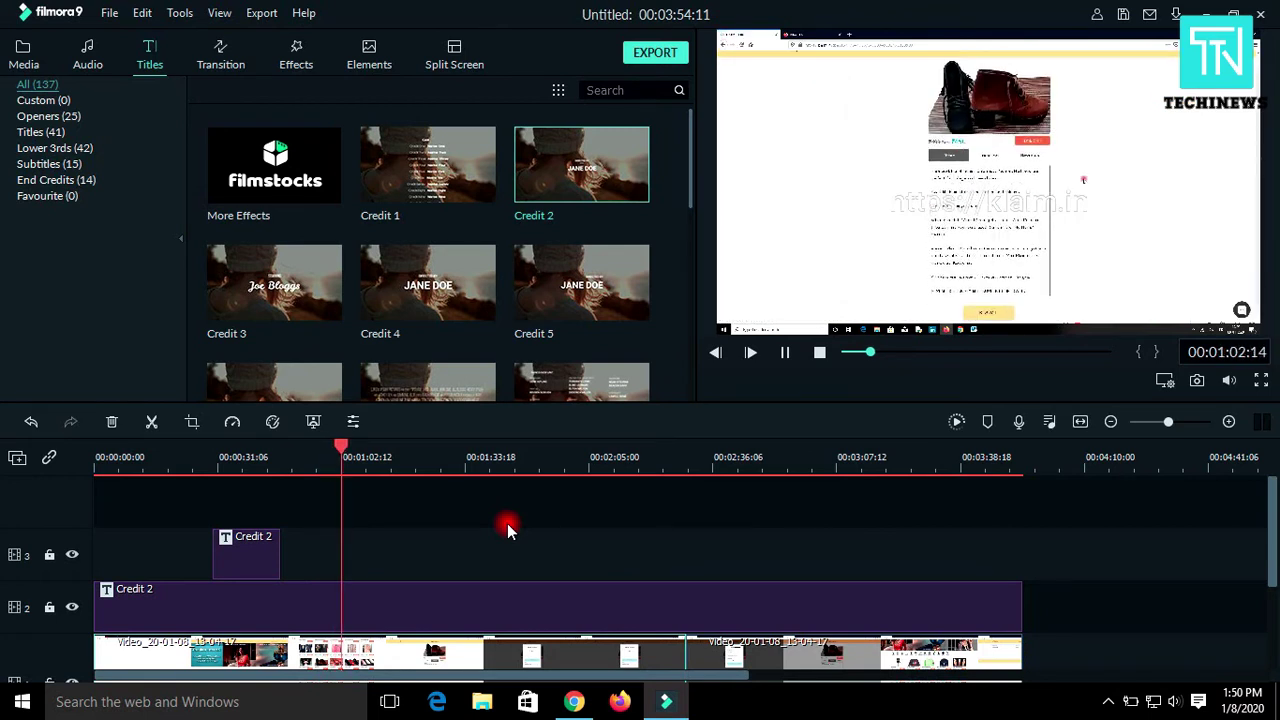
pyautogui.press('space')
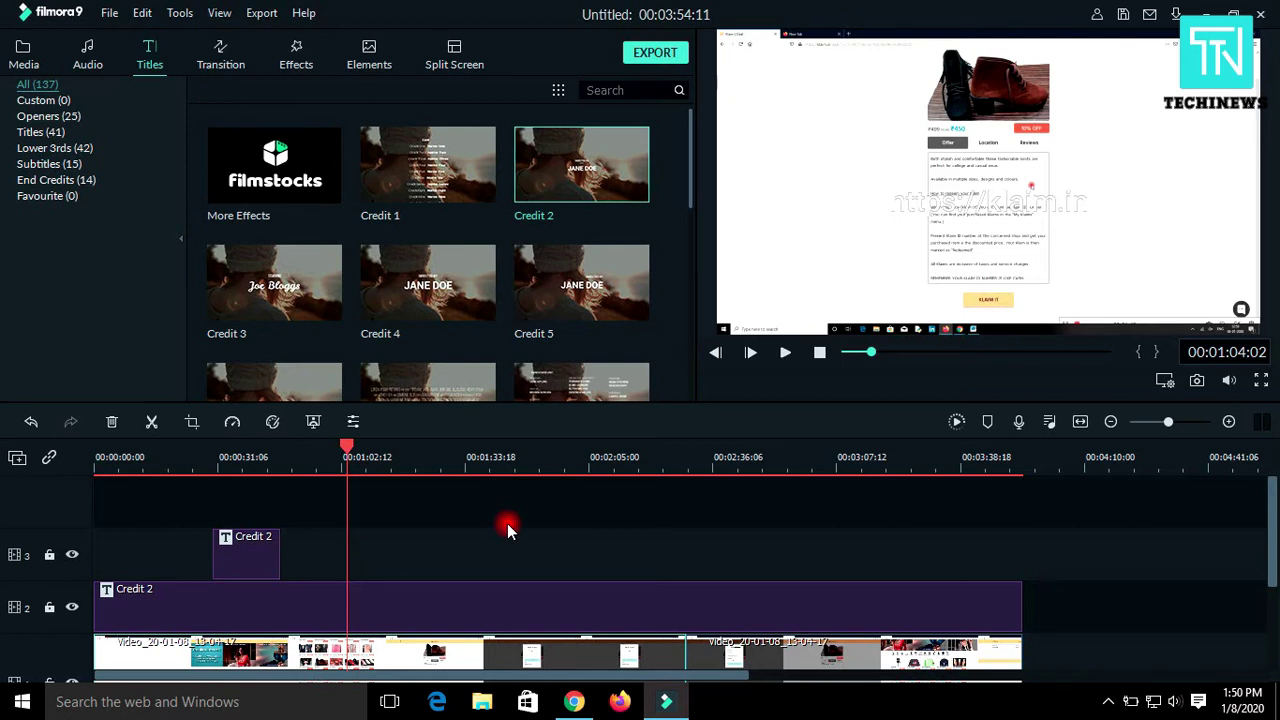
pyautogui.press('space')
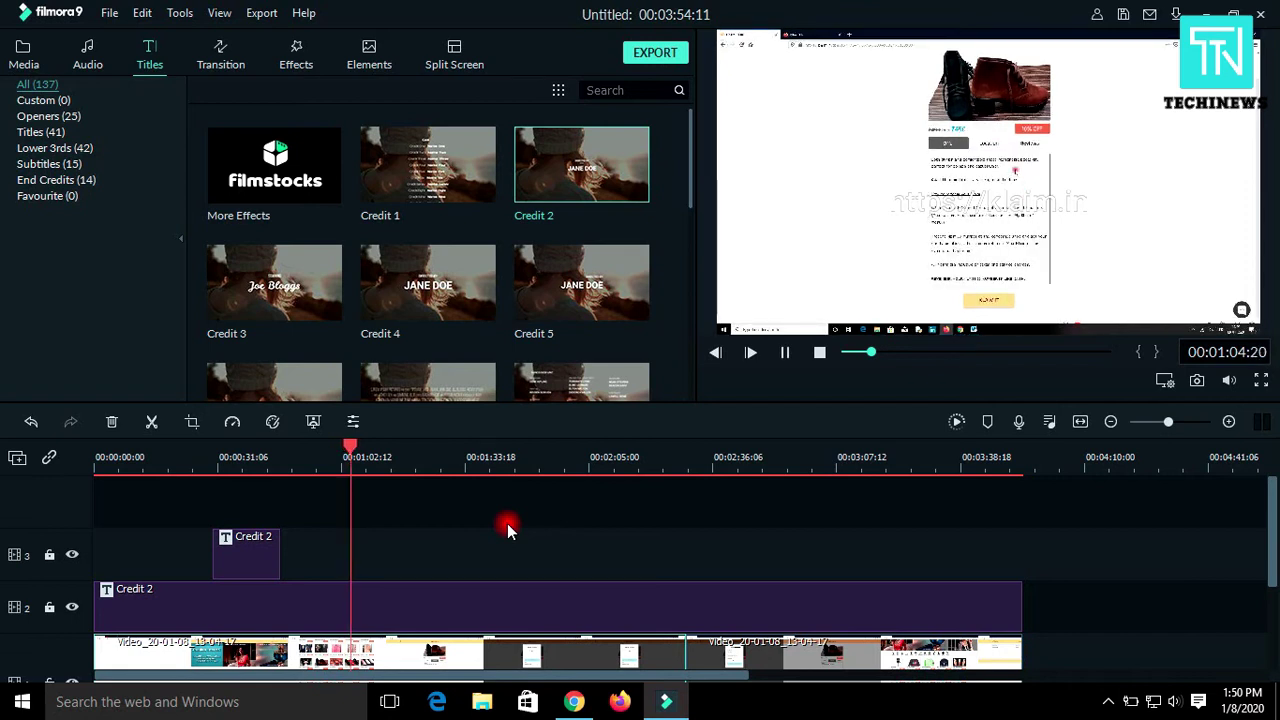
pyautogui.press('space')
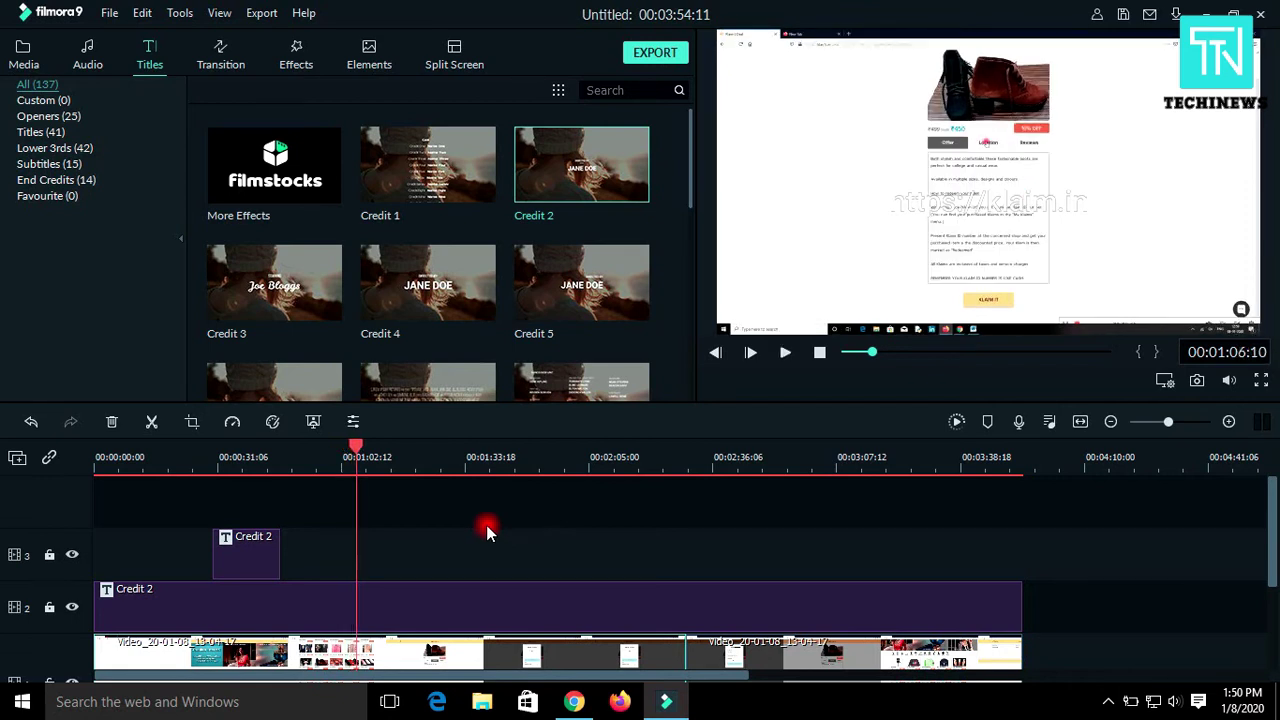
pyautogui.click(340, 457)
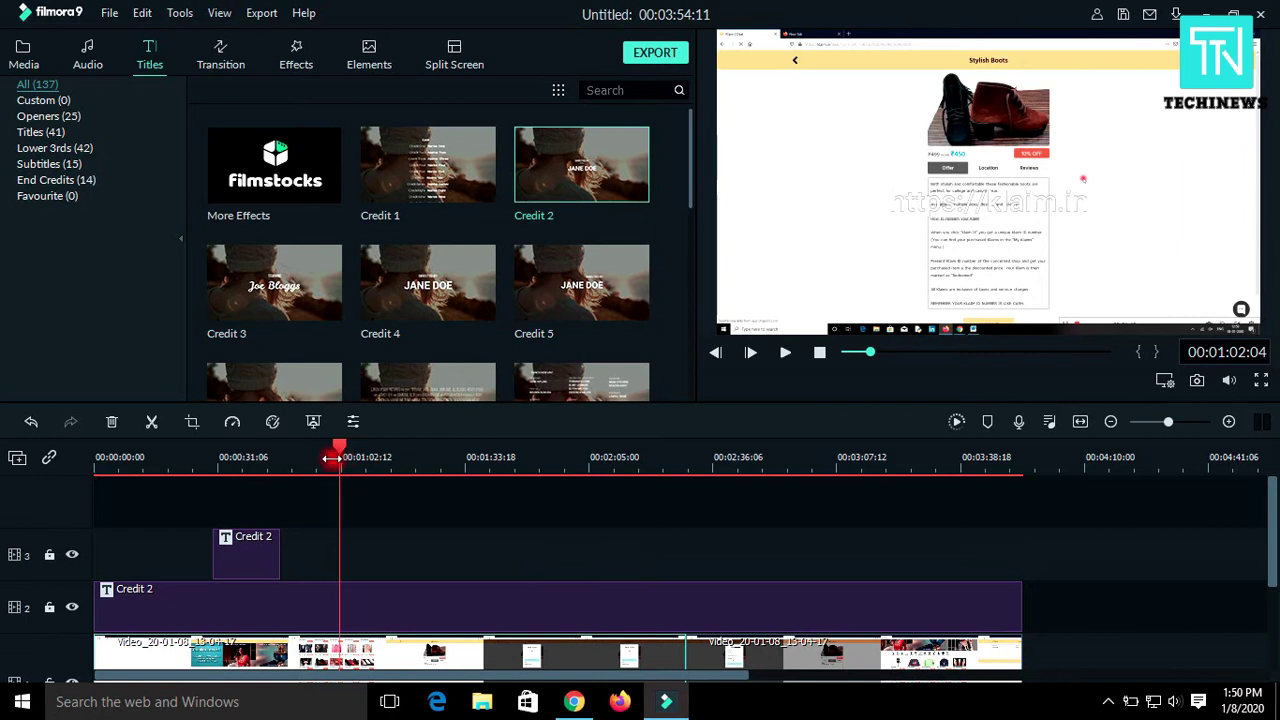
pyautogui.click(322, 457)
pyautogui.press('space')
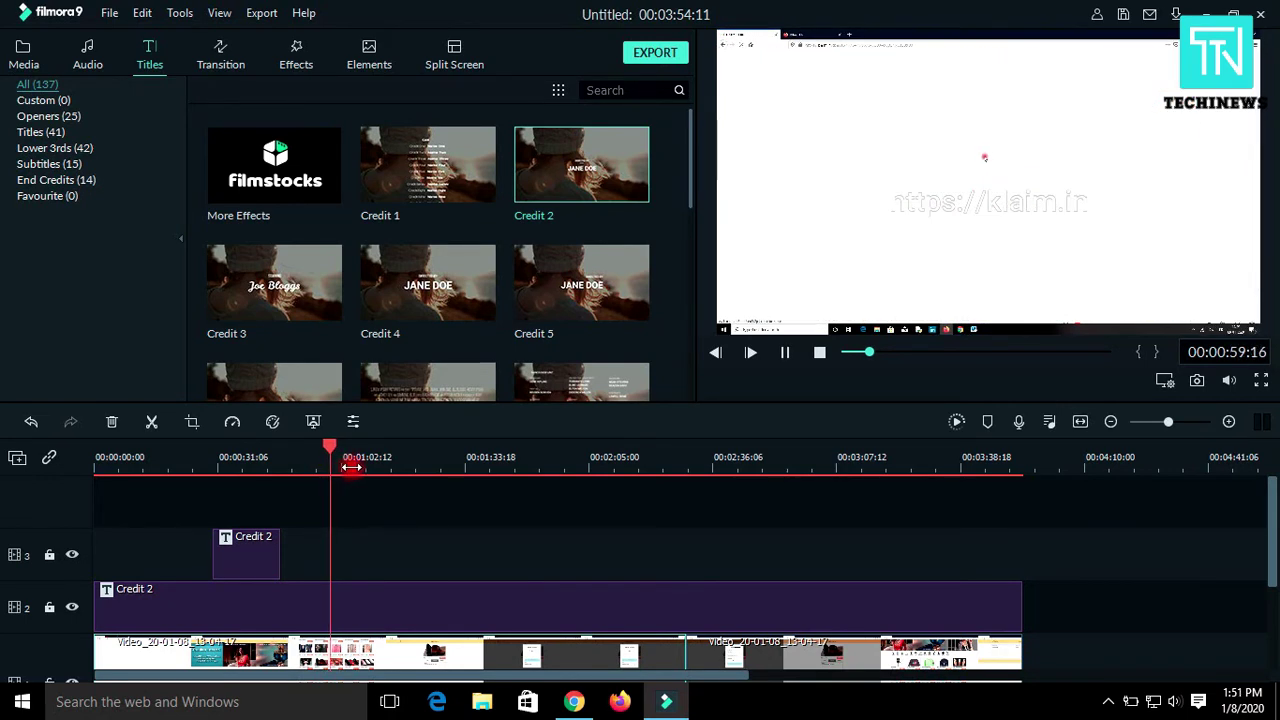
pyautogui.press('space')
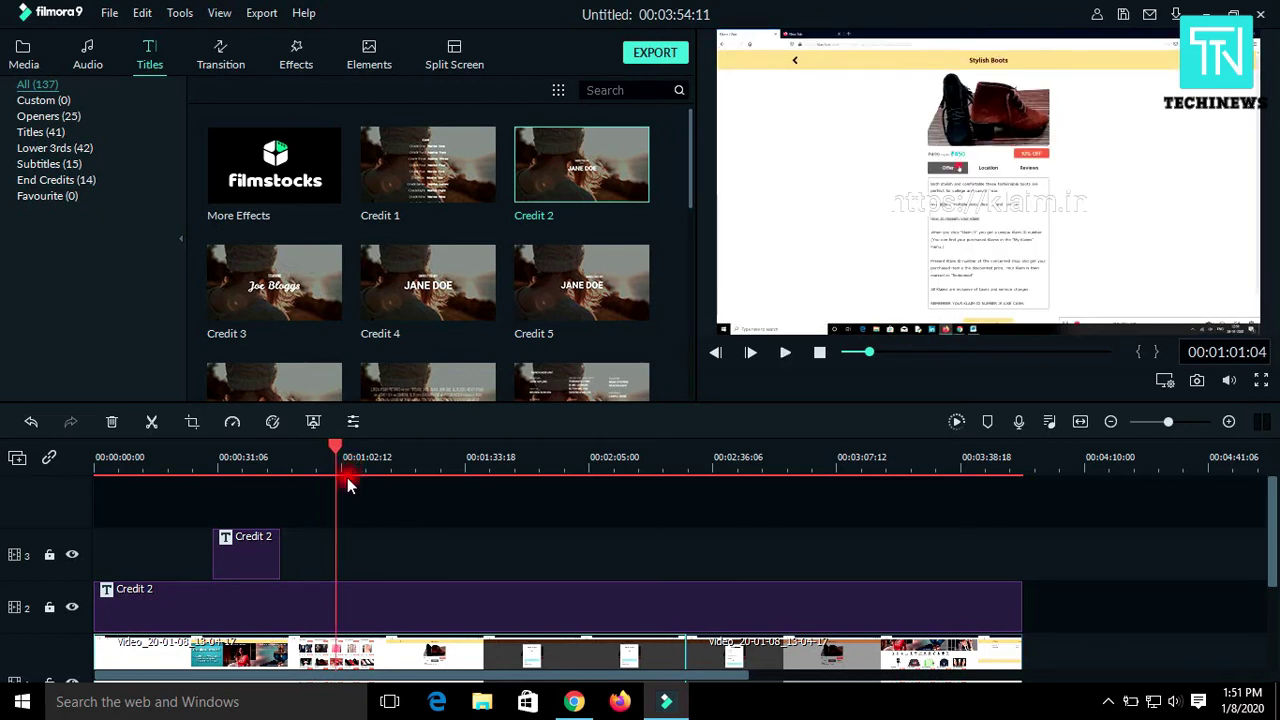
# - Add a Credit 2 title on track 3 at the playhead reading 'Read About your product'
pyautogui.moveTo(572, 190)
pyautogui.moveTo(494, 250); pyautogui.dragTo(341, 565)
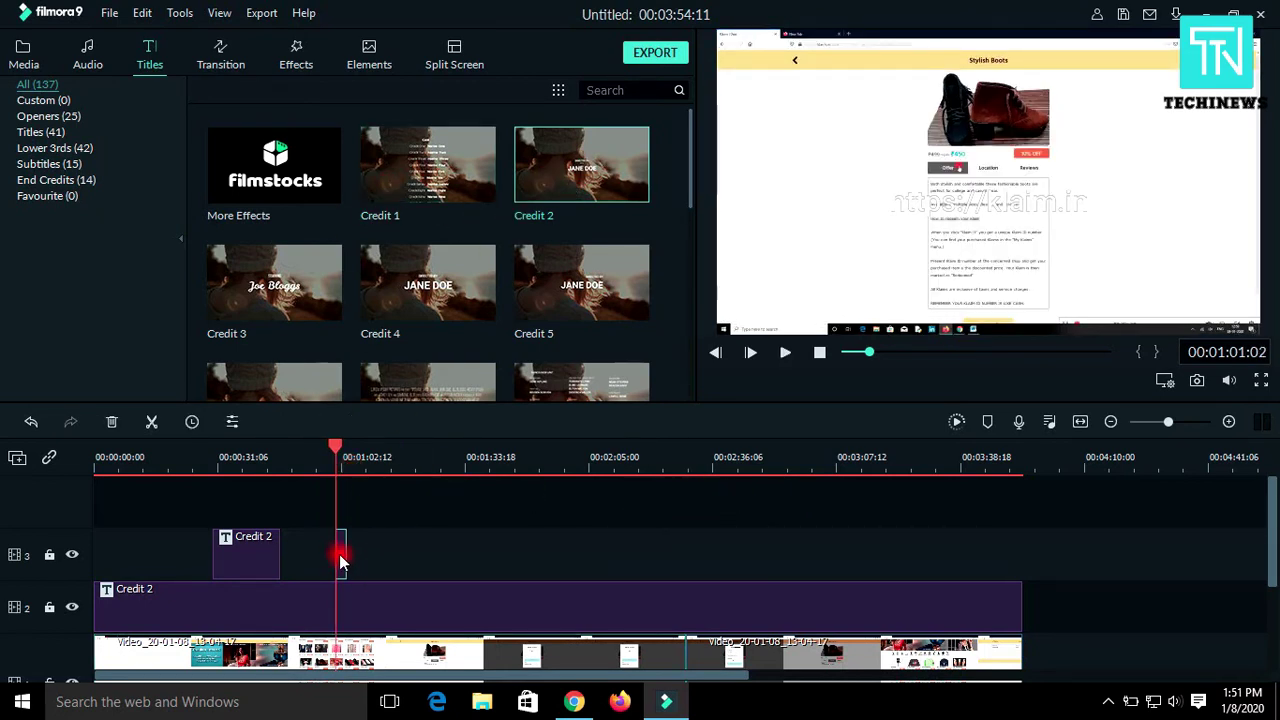
pyautogui.doubleClick(340, 560)
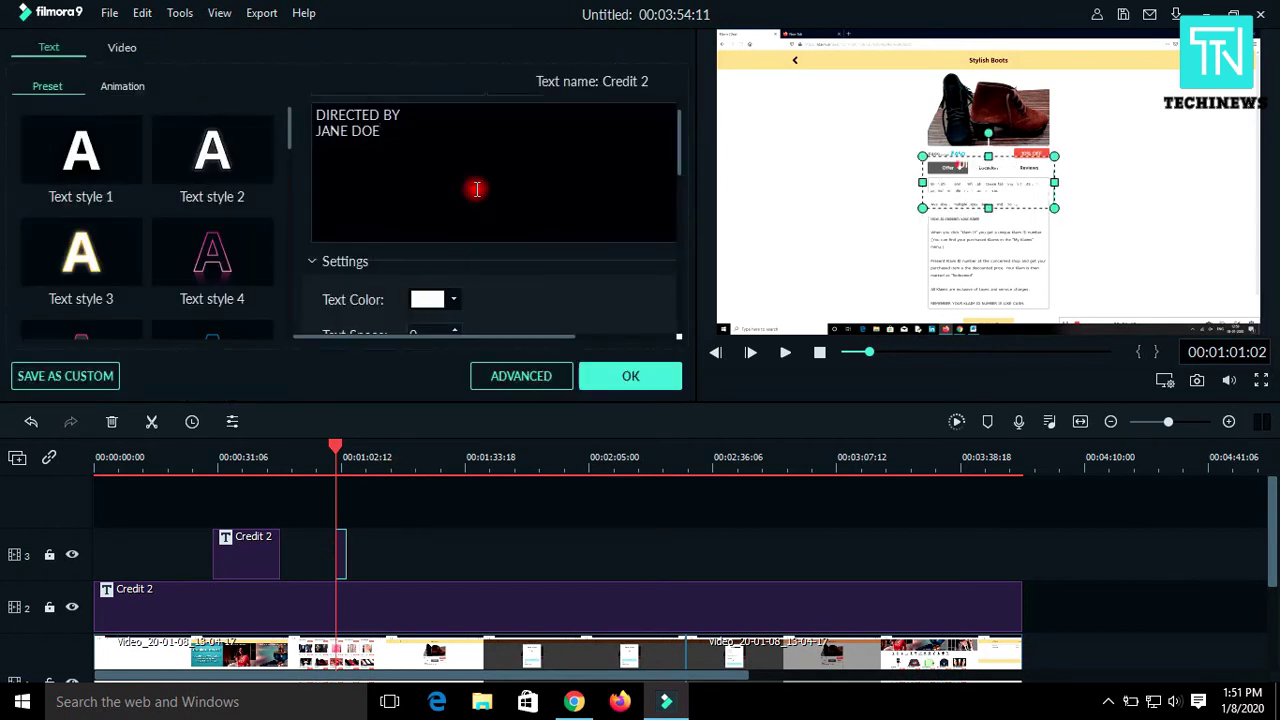
pyautogui.hotkey('ctrl', 'a')
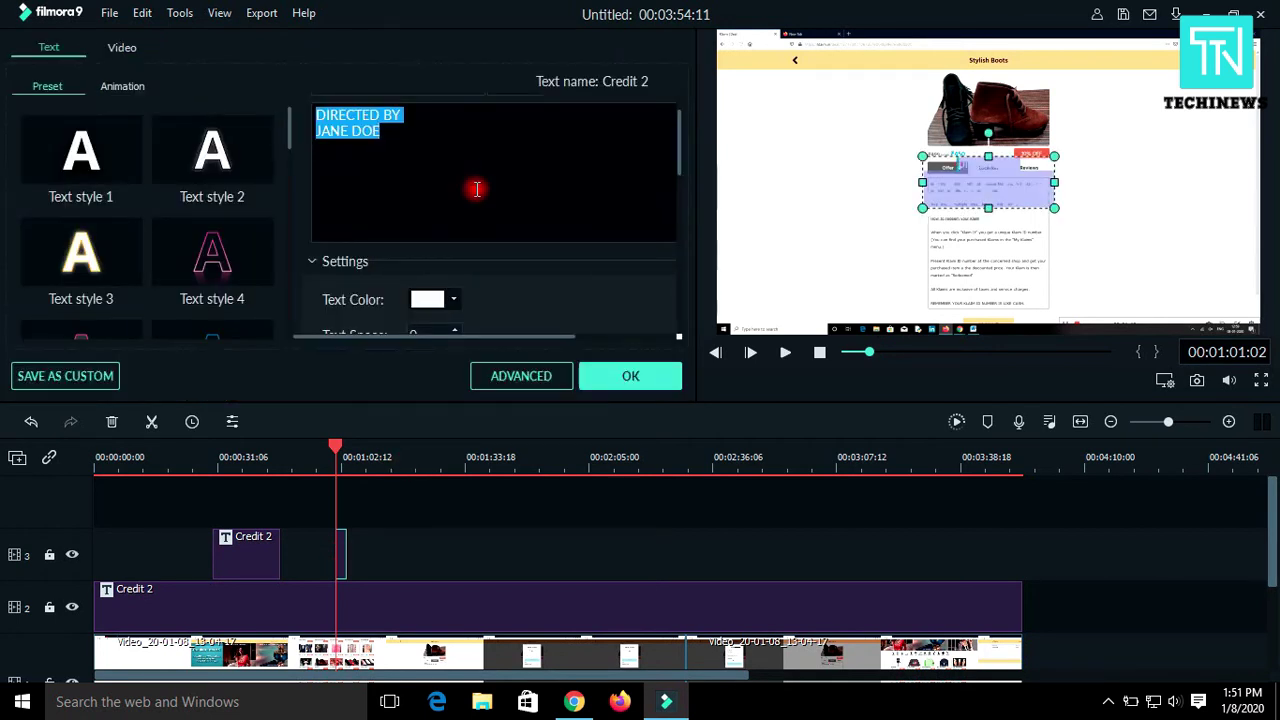
pyautogui.write('Read About you')
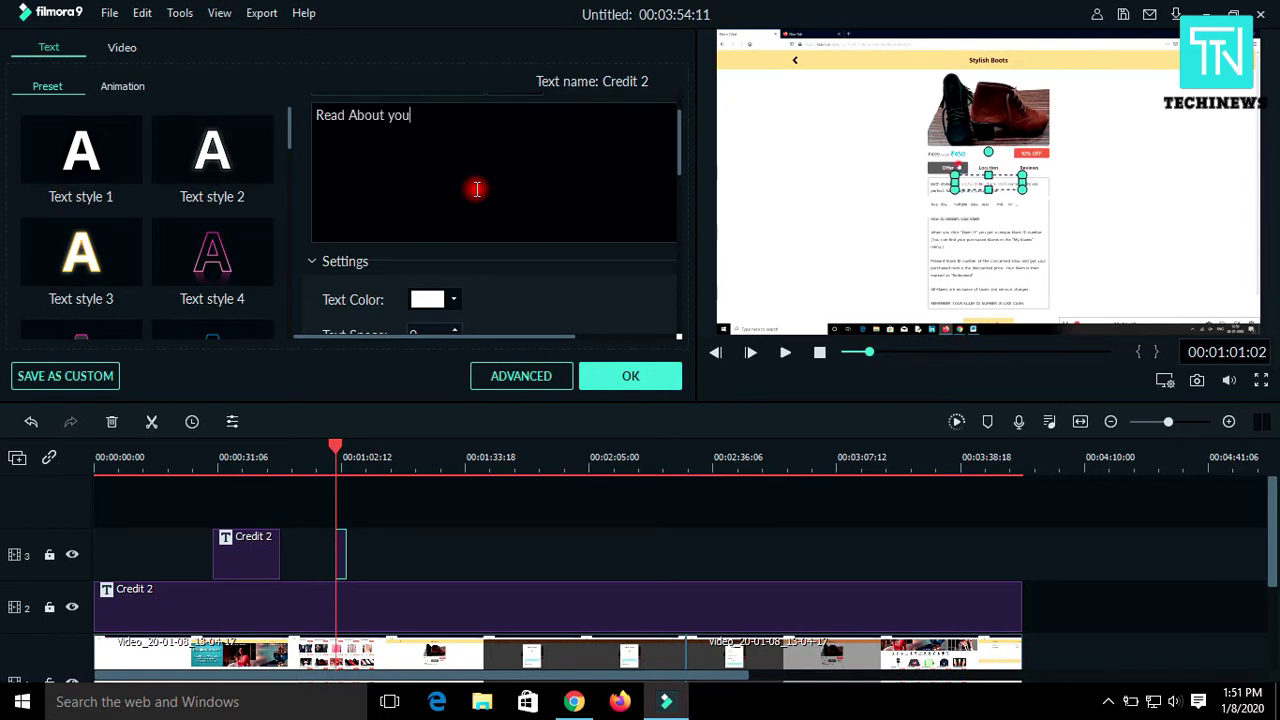
pyautogui.write('r prod')
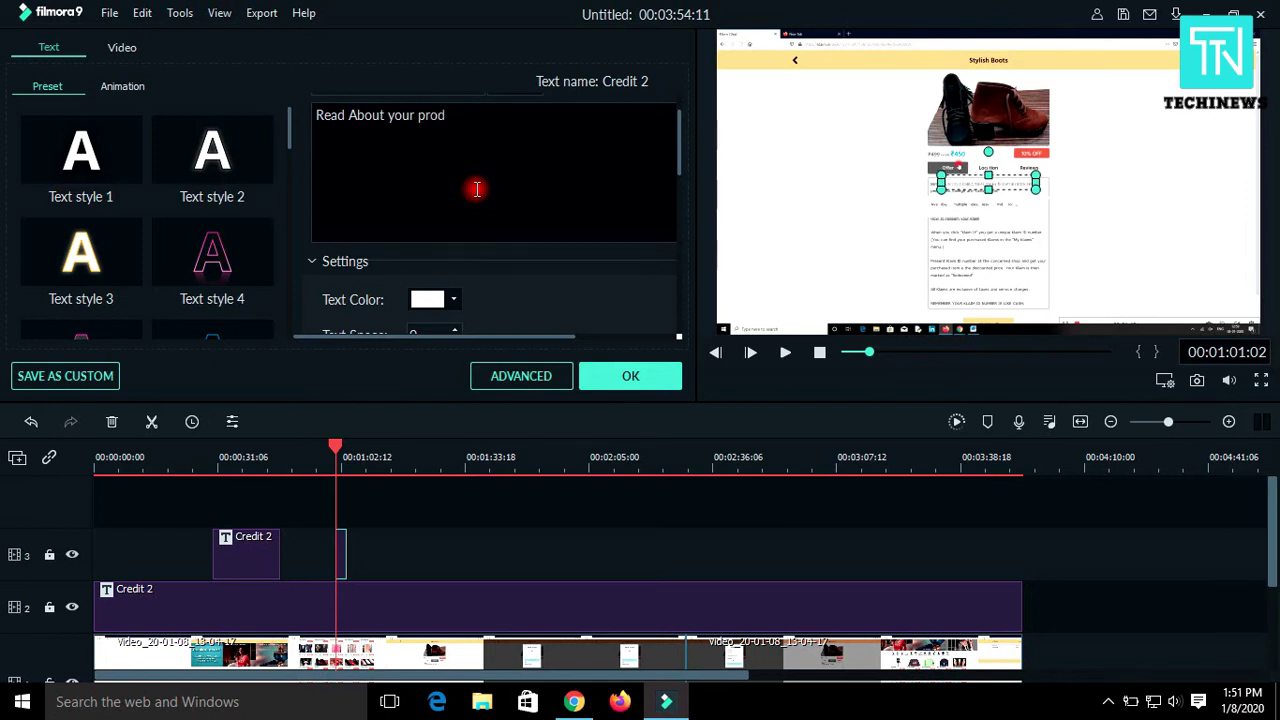
pyautogui.write('uct')
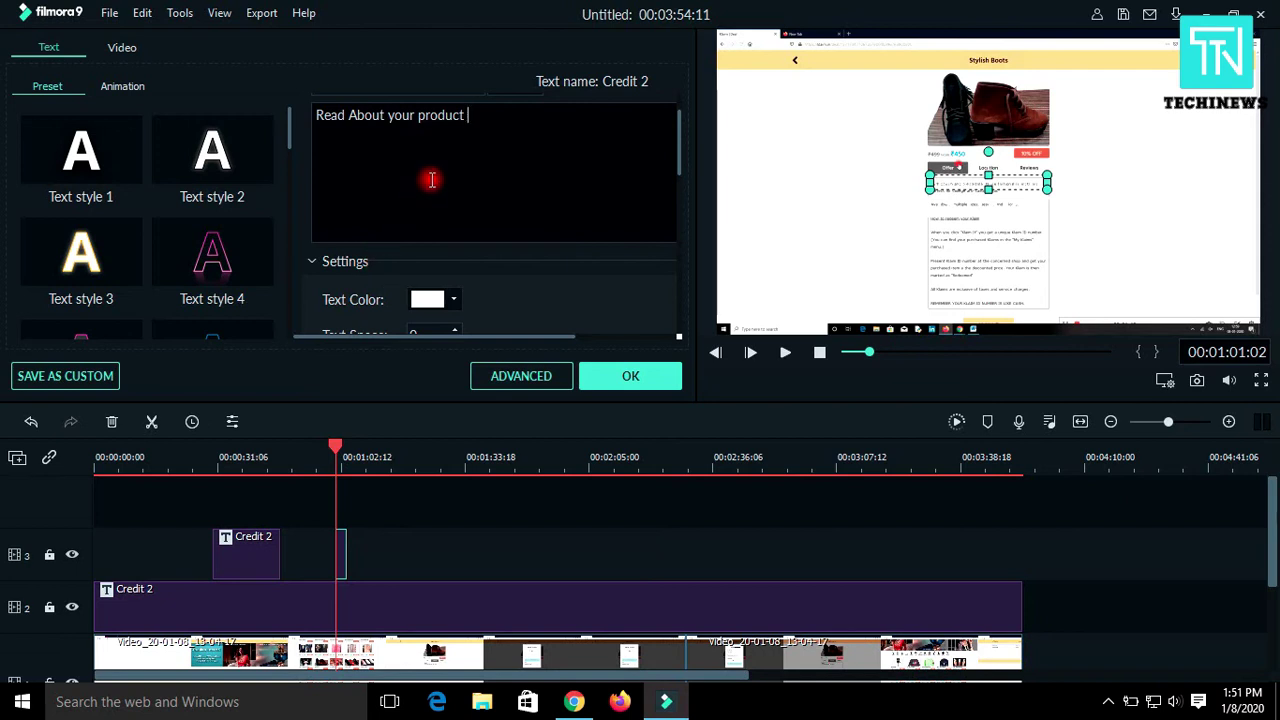
# - Make the title text black at font size 50
pyautogui.scroll(1, 537, 229)
pyautogui.scroll(-1, 537, 229)
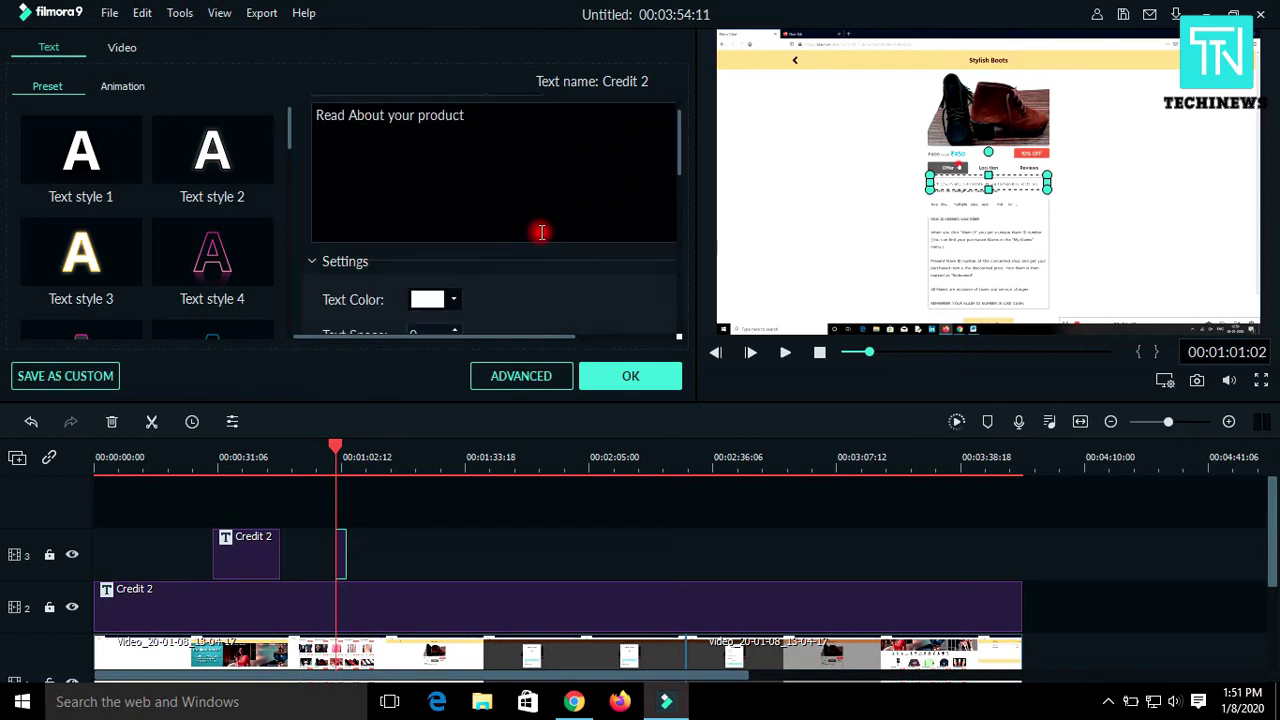
pyautogui.scroll(-1, 469, 262)
pyautogui.click(415, 243)
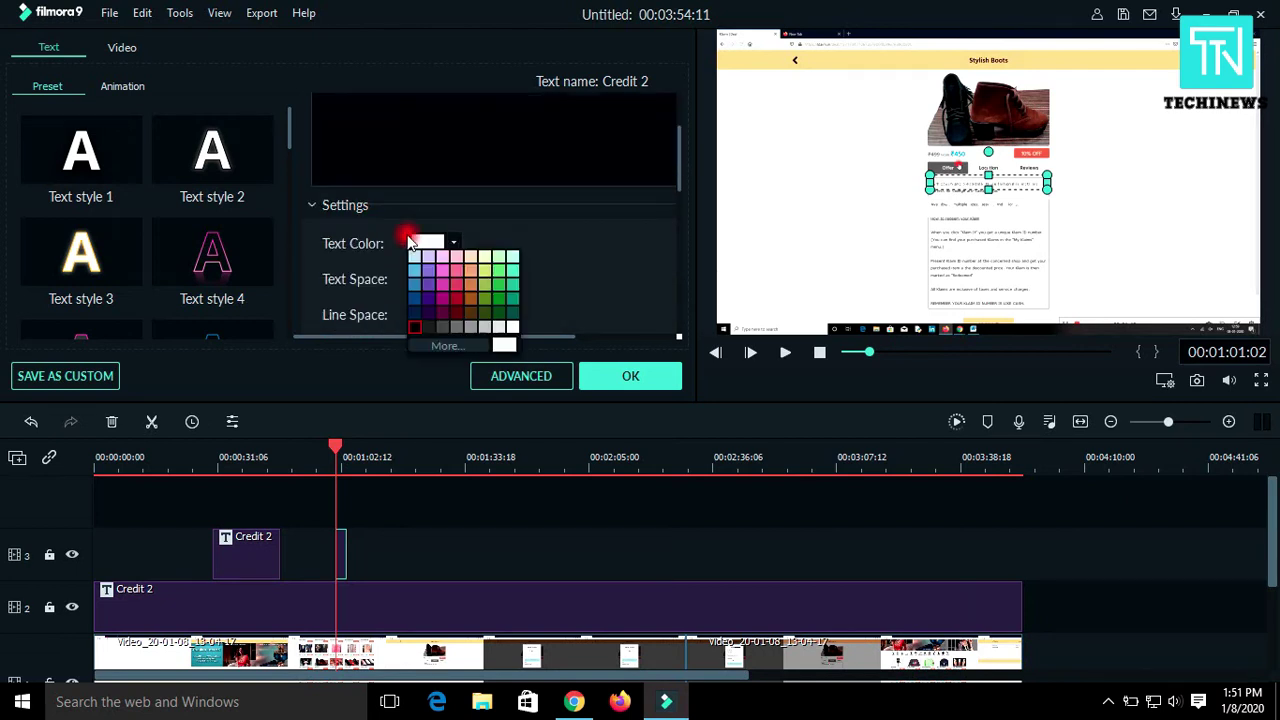
pyautogui.click(413, 326)
pyautogui.scroll(2, 515, 248)
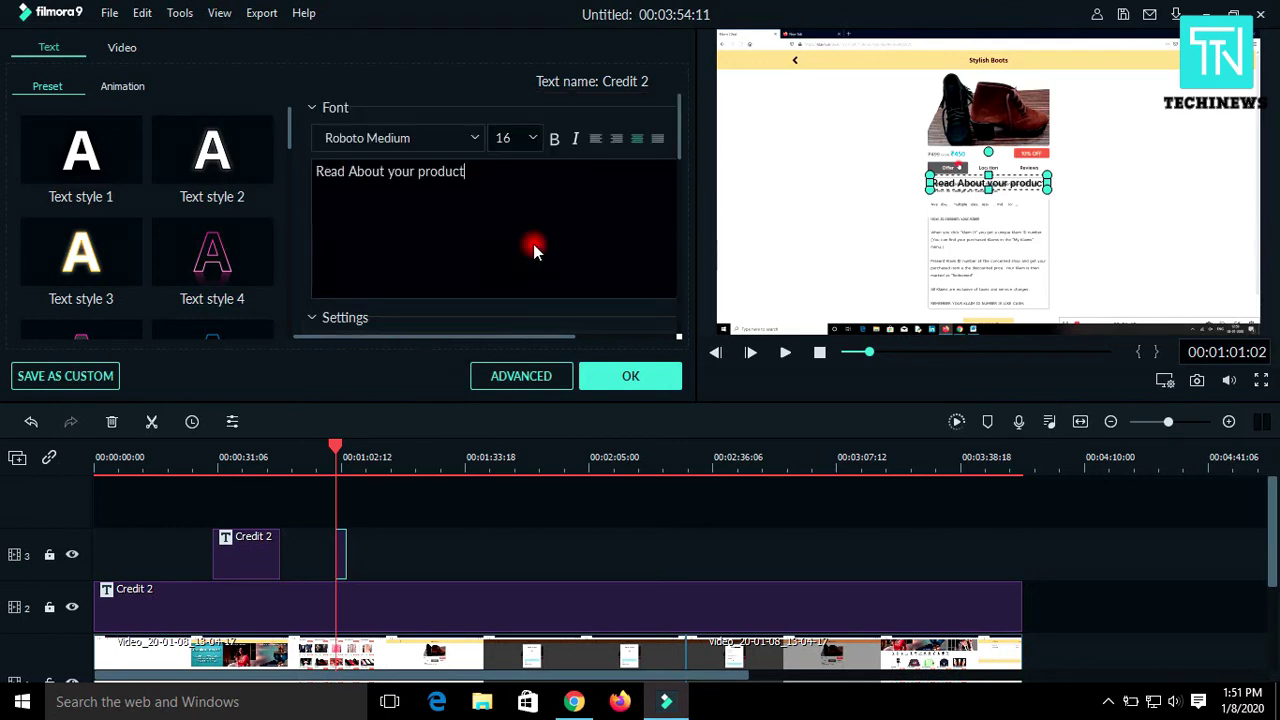
pyautogui.click(527, 139)
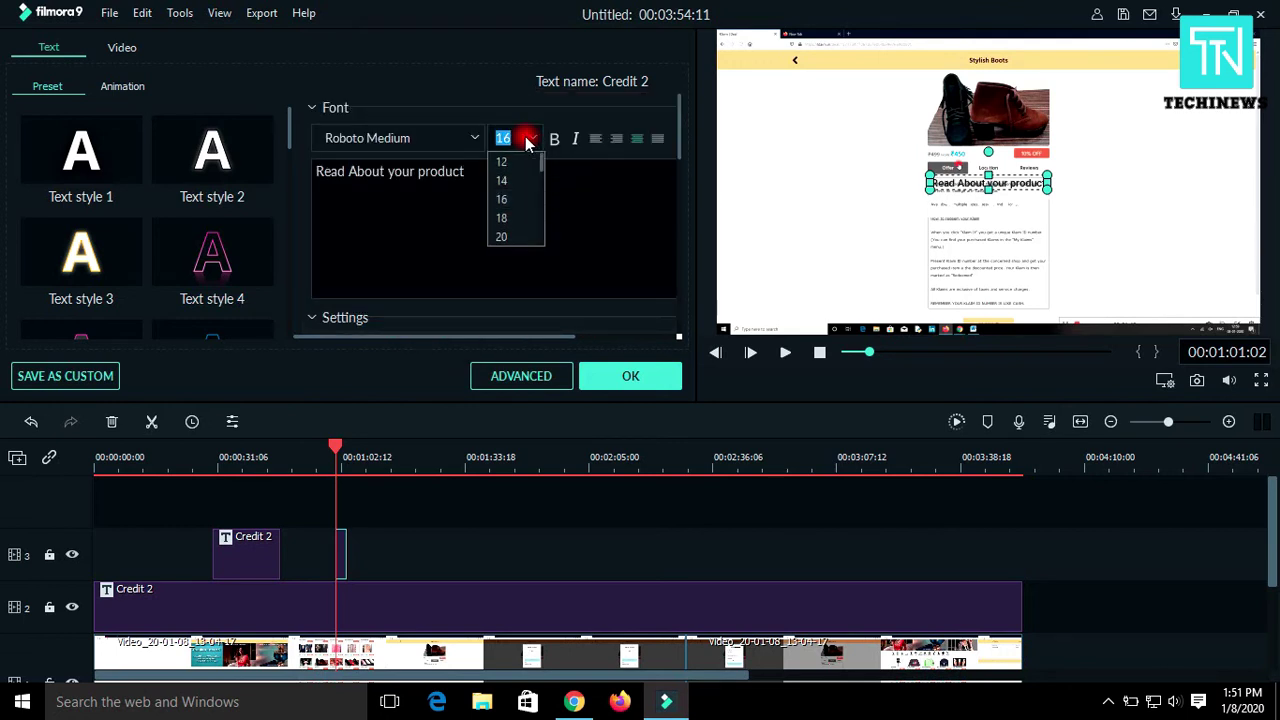
pyautogui.write('50')
pyautogui.press('Return')
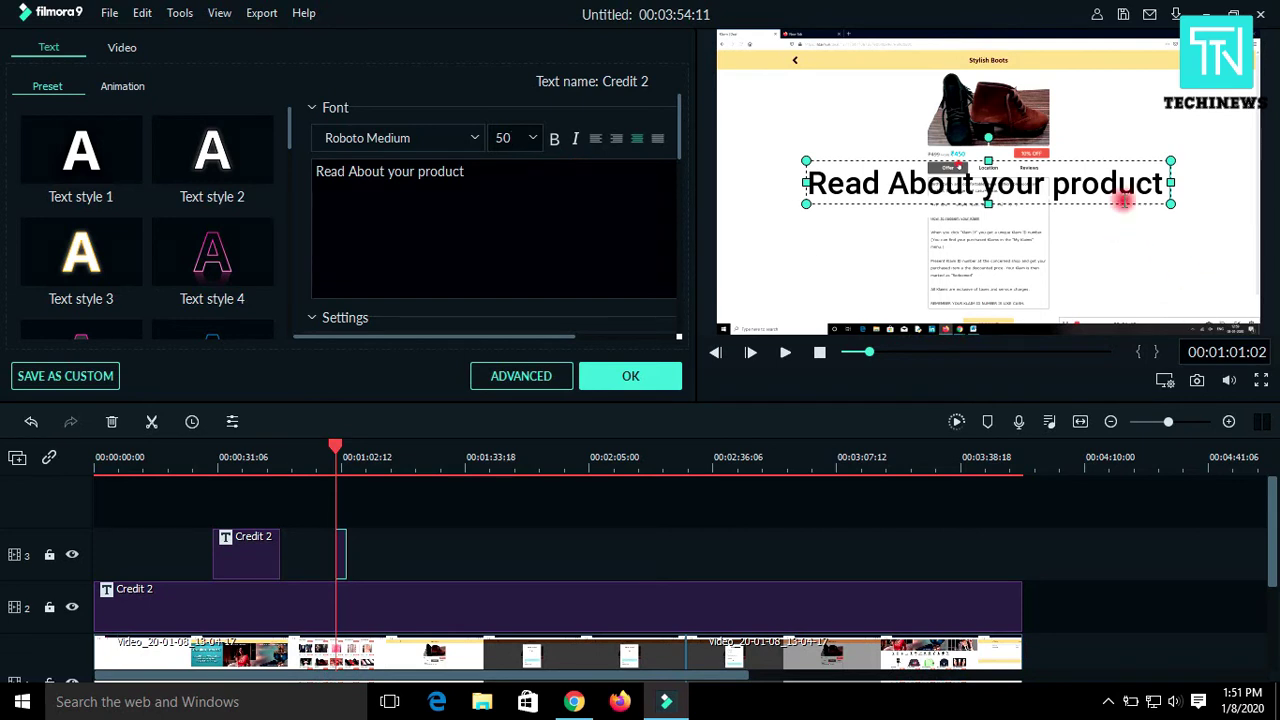
# - Shrink the title and move it into the lower left of the frame
pyautogui.click(1157, 263)
pyautogui.click(1120, 190)
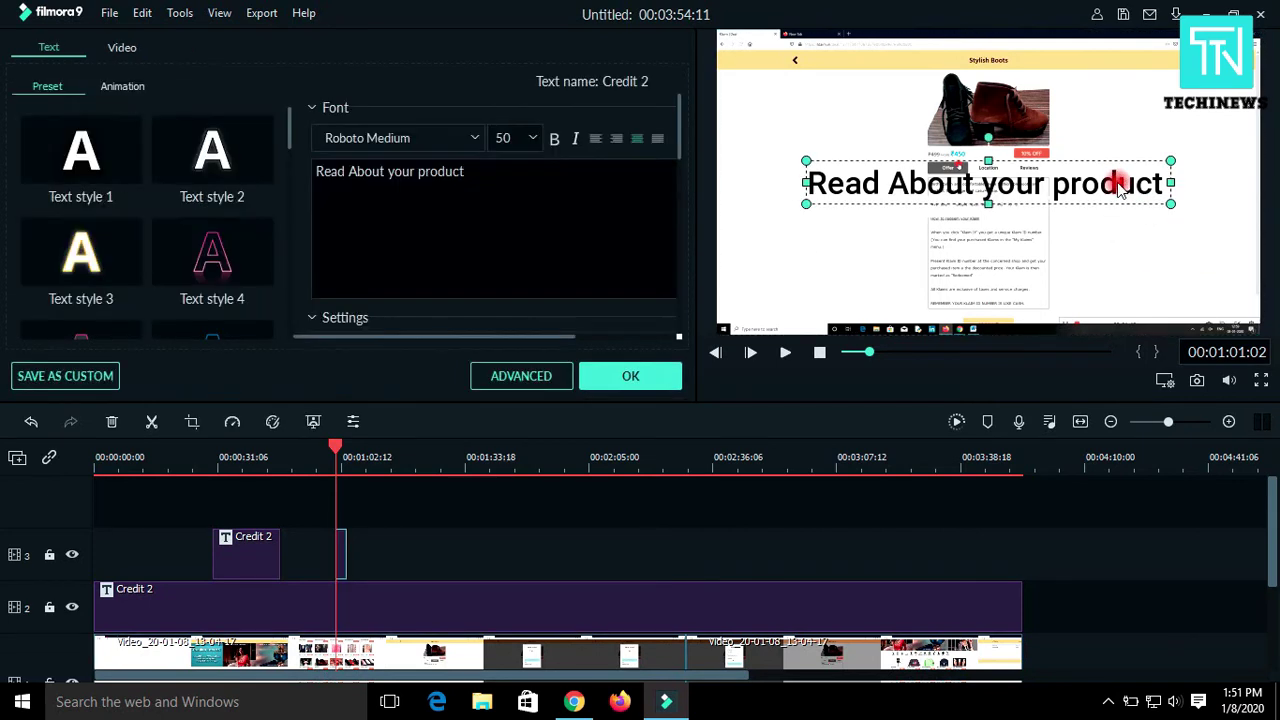
pyautogui.moveTo(1120, 190); pyautogui.dragTo(1125, 288)
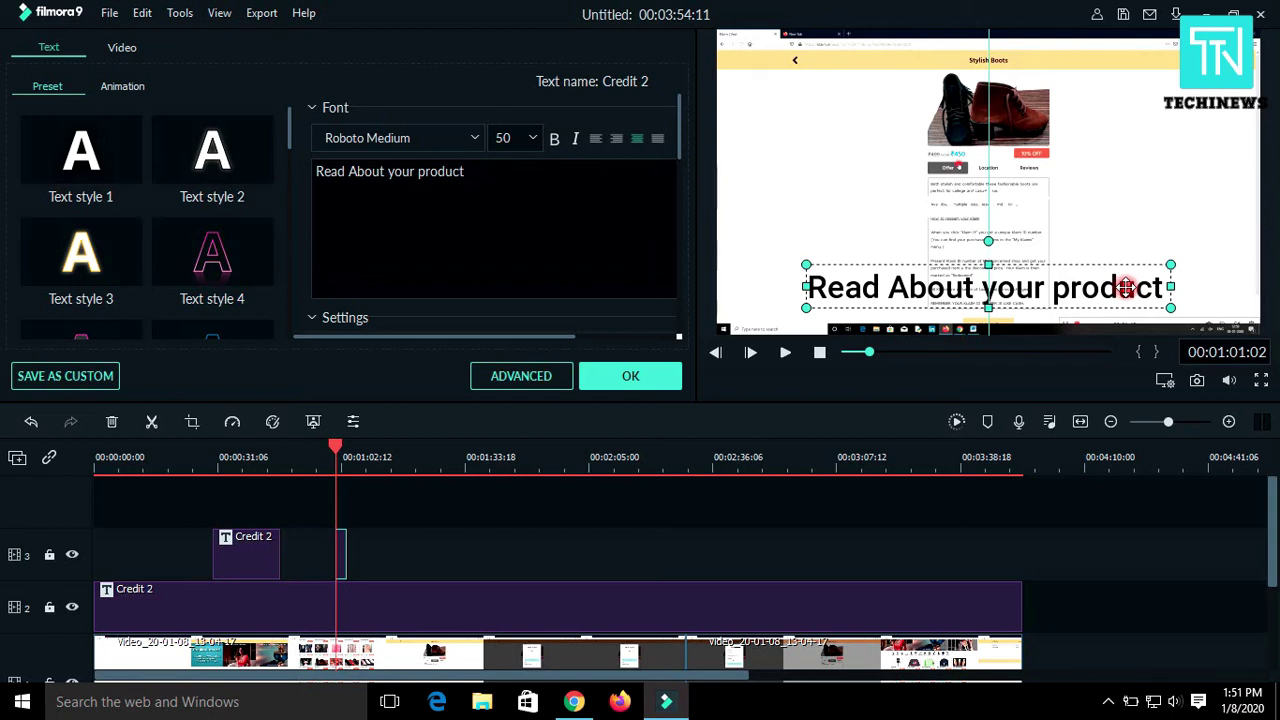
pyautogui.moveTo(1170, 307)
pyautogui.mouseDown()
pyautogui.moveTo(928, 268)
pyautogui.moveTo(850, 295)
pyautogui.moveTo(893, 272)
pyautogui.moveTo(957, 278)
pyautogui.mouseUp()
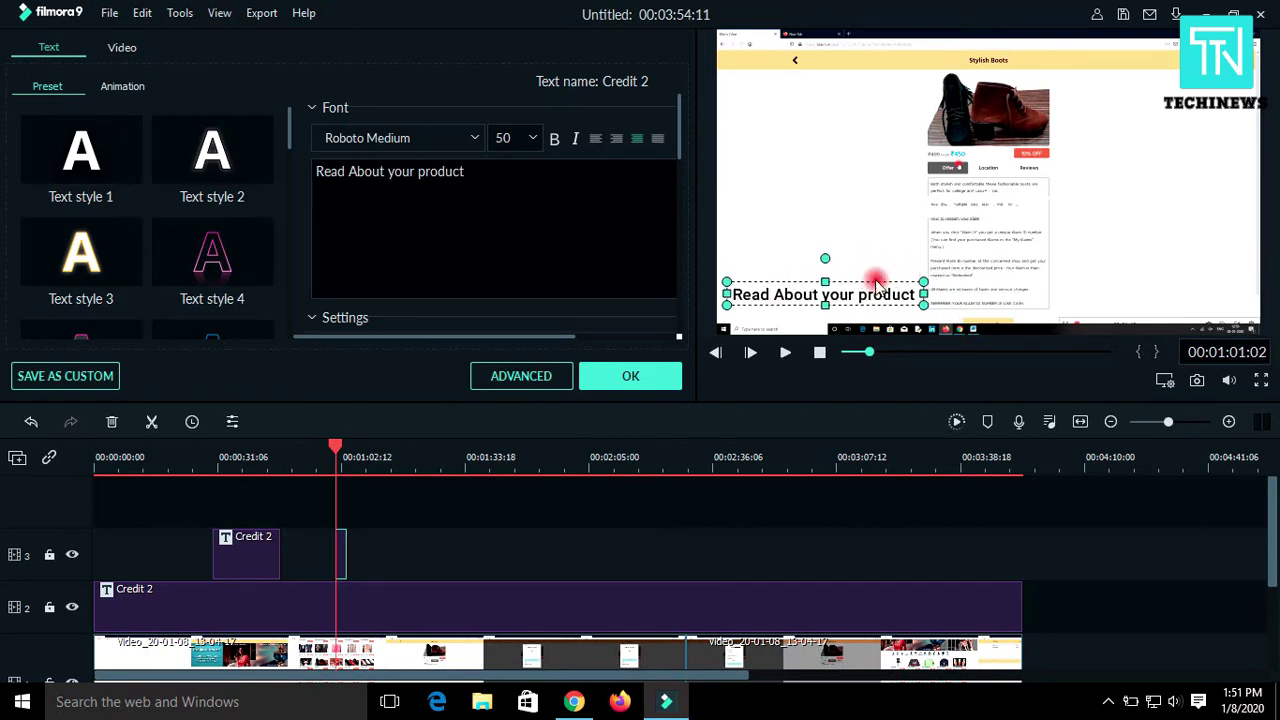
pyautogui.click(1113, 267)
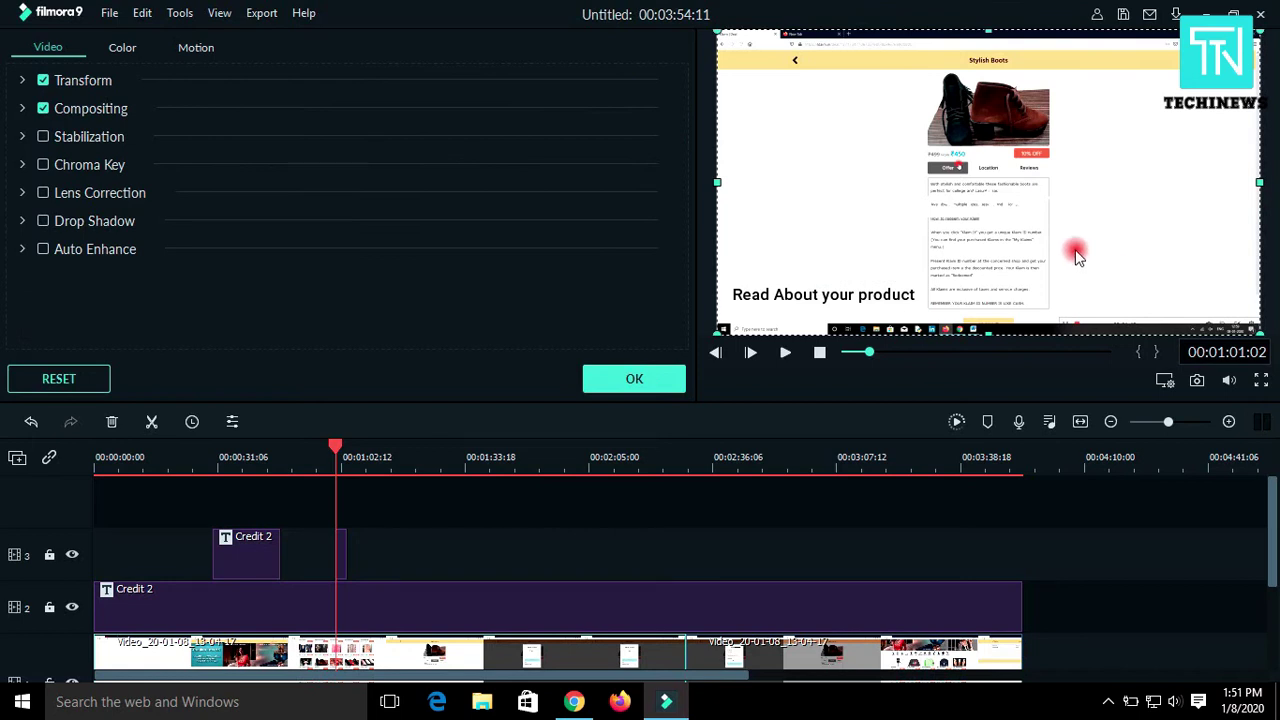
pyautogui.click(636, 390)
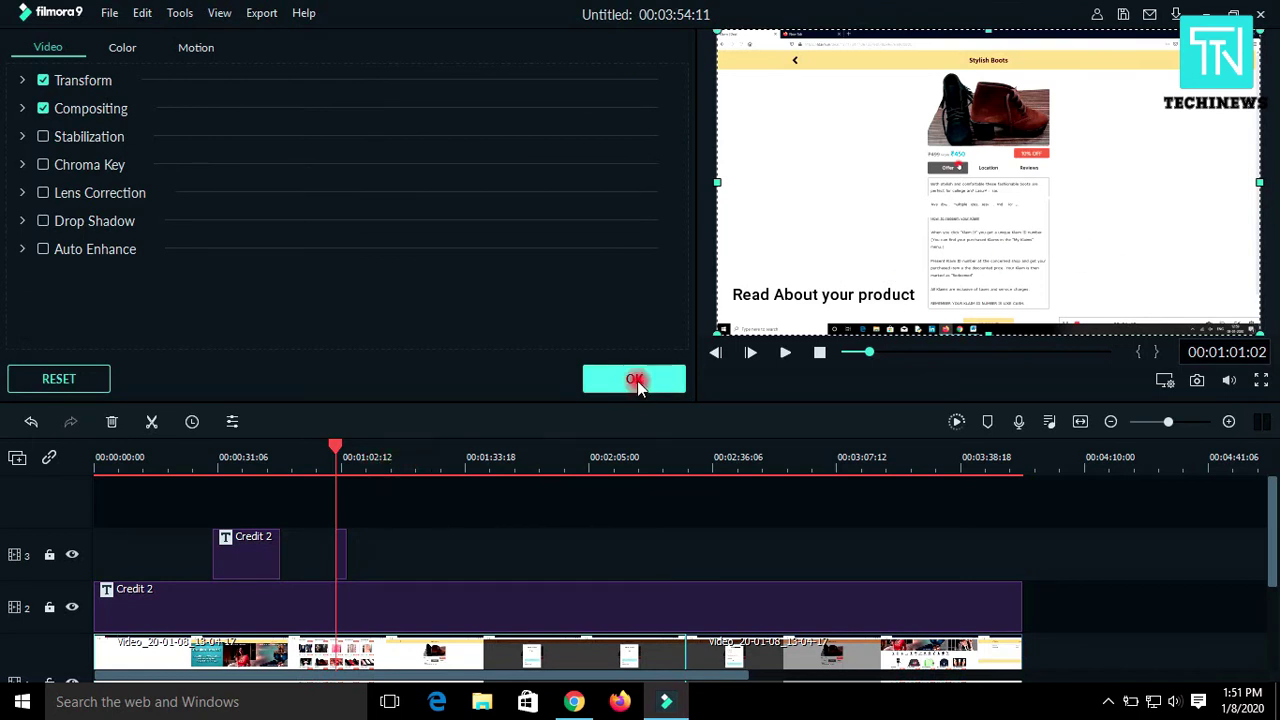
# - Preview the 'Read About your product' title and lengthen its track 3 clip slightly near 00:01:02
pyautogui.press('space')
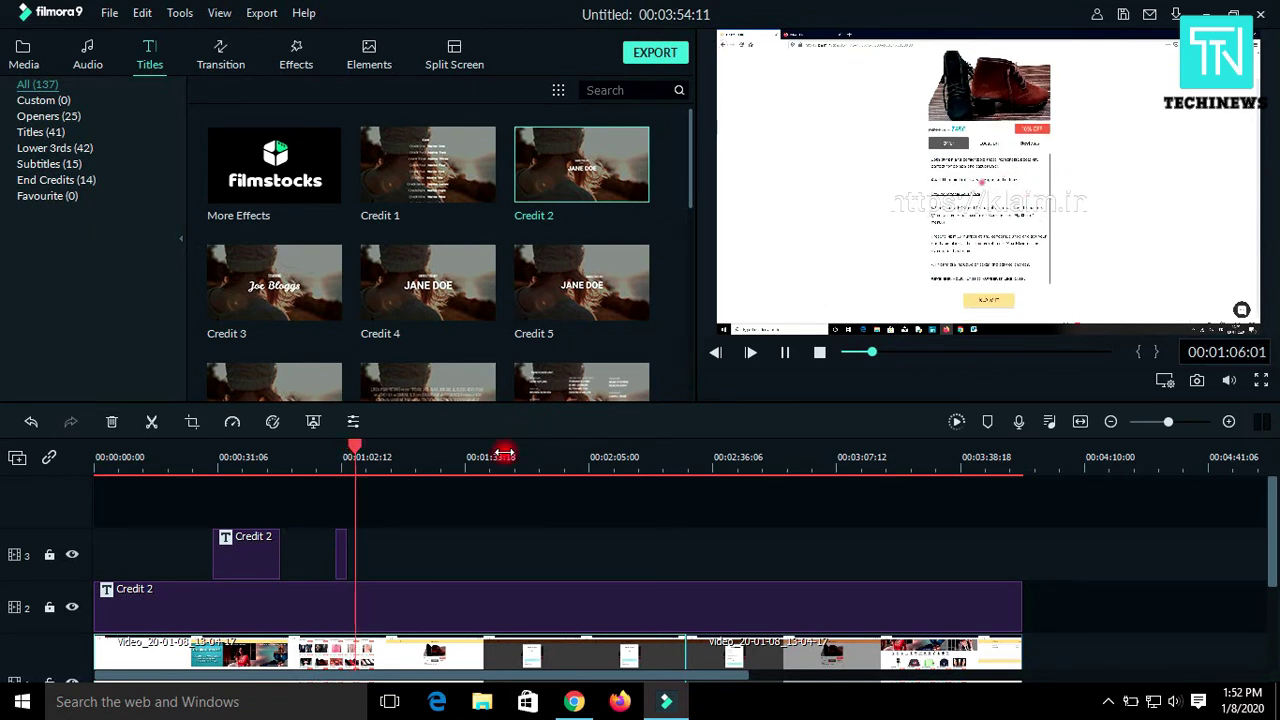
pyautogui.press('space')
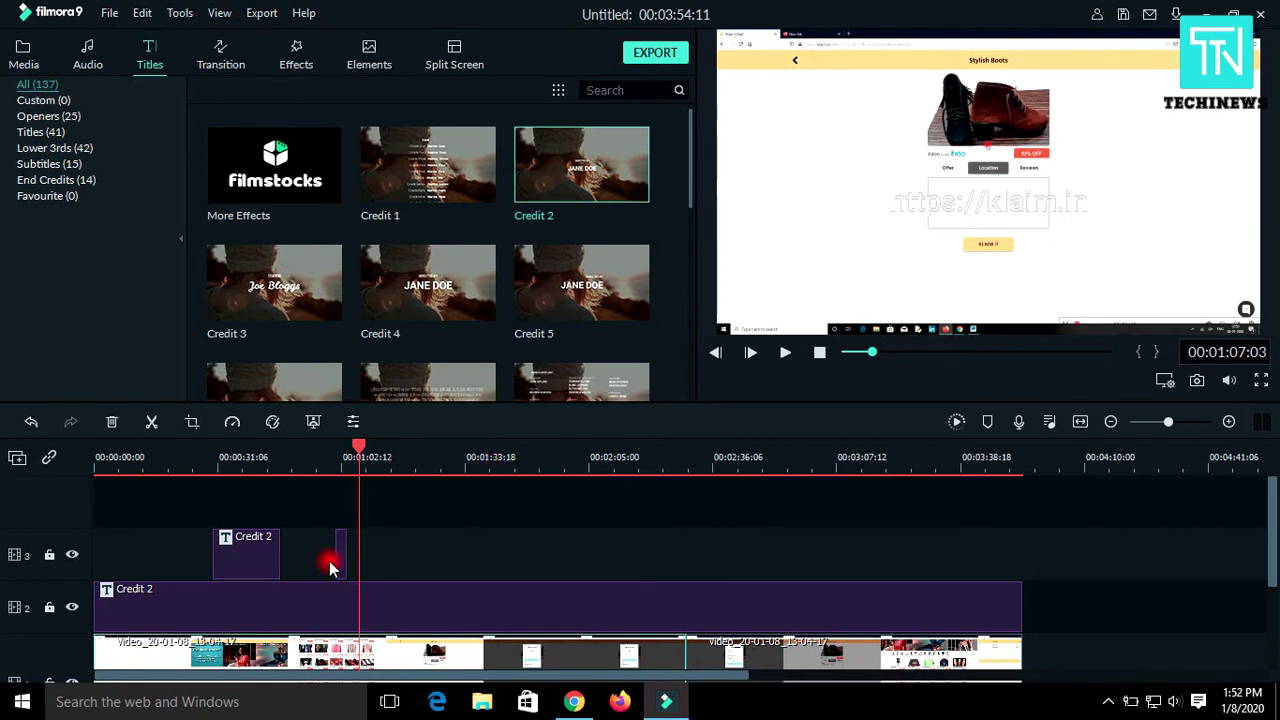
pyautogui.moveTo(346, 550); pyautogui.dragTo(358, 551)
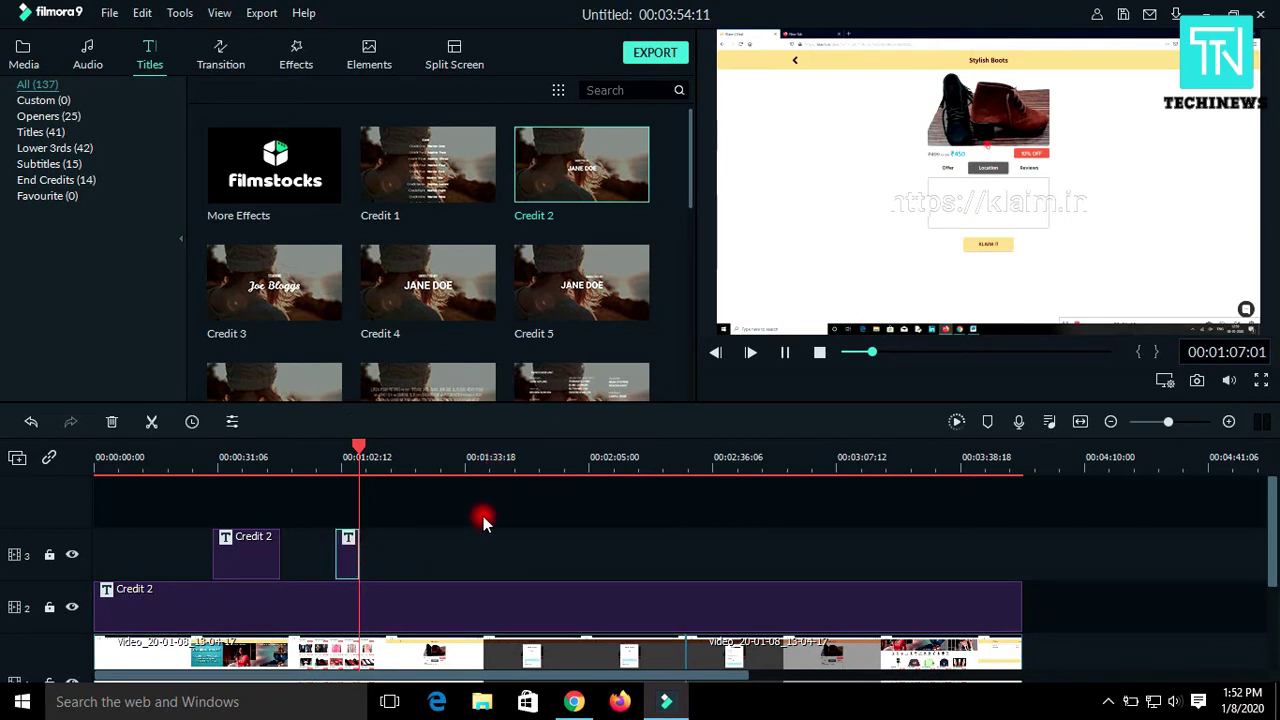
pyautogui.press('space')
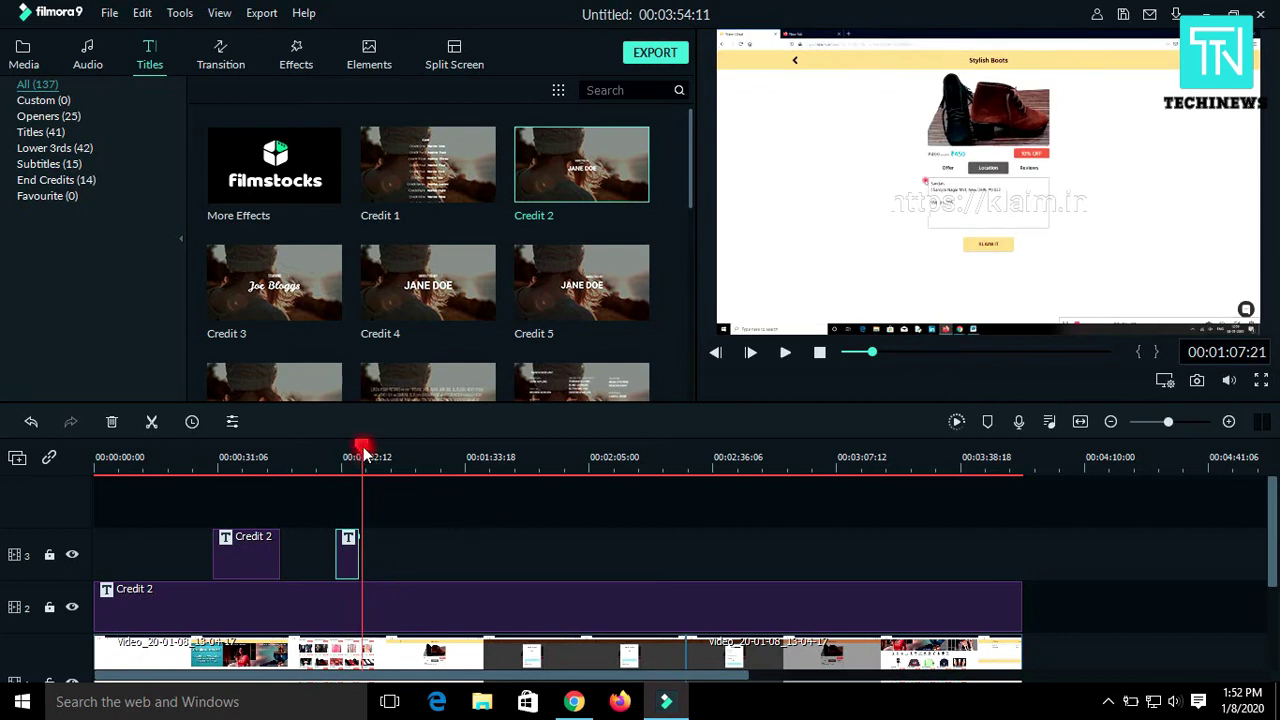
pyautogui.moveTo(364, 452); pyautogui.dragTo(357, 446)
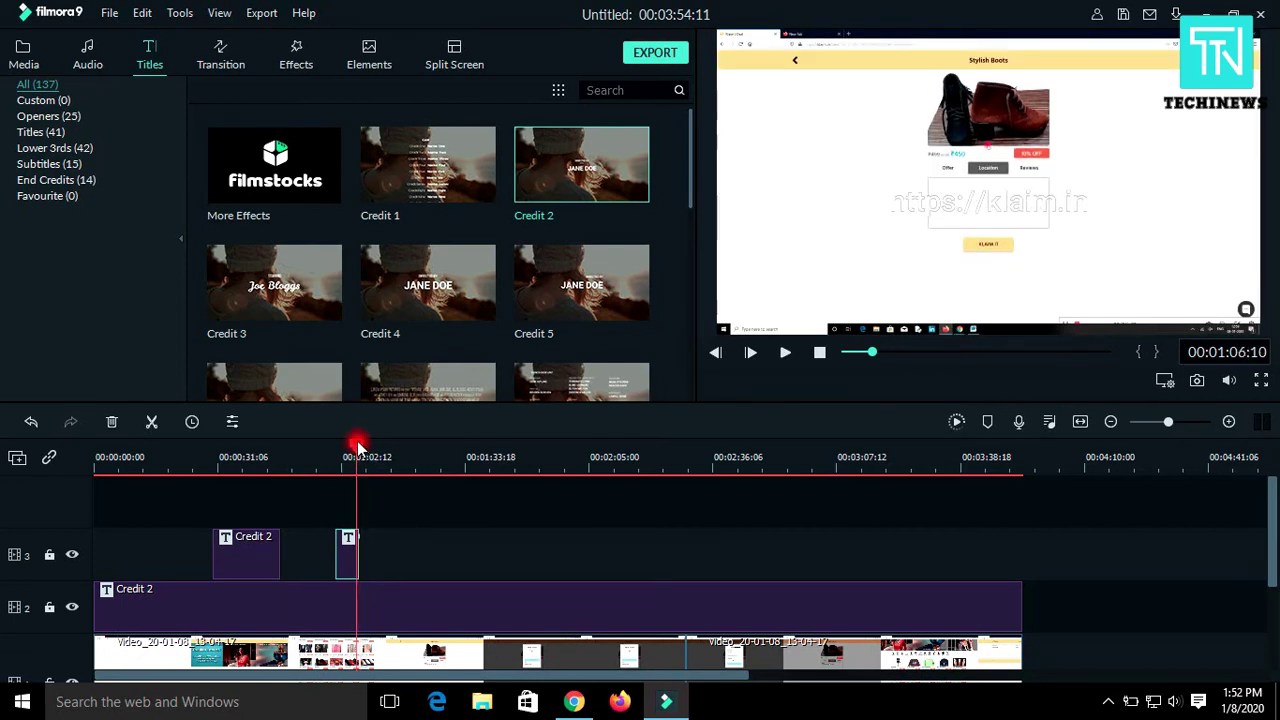
pyautogui.click(425, 525)
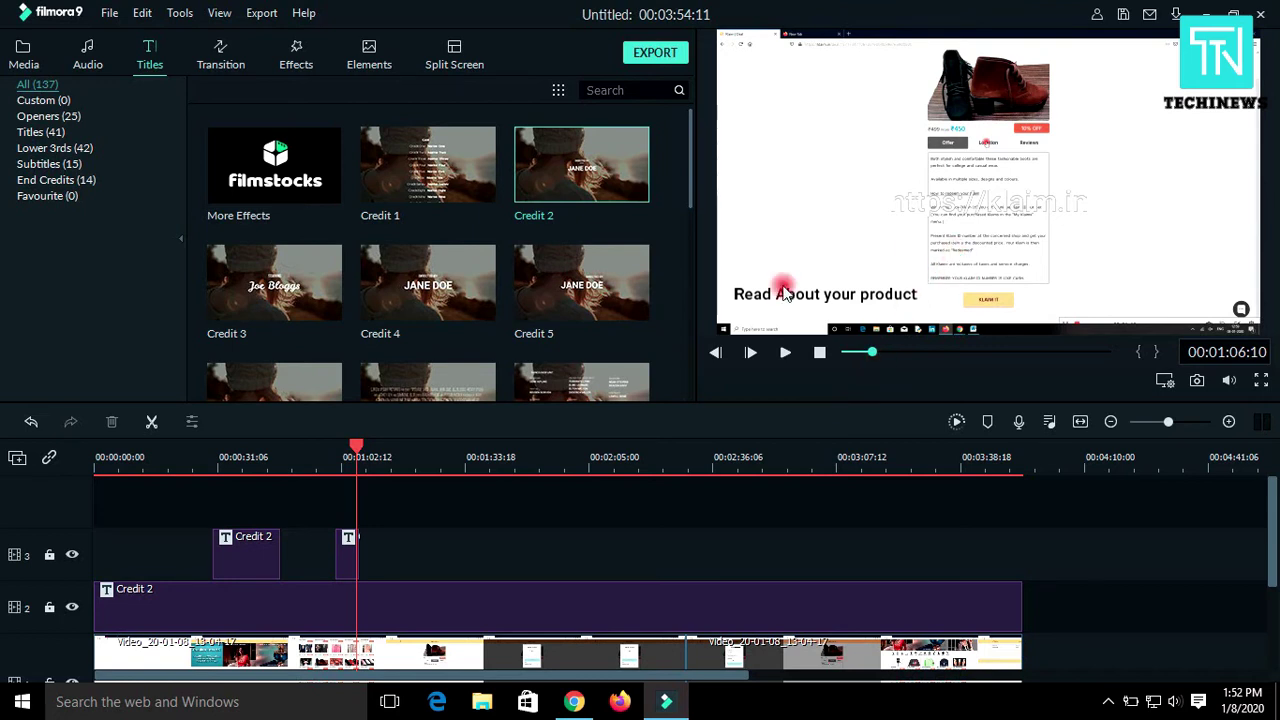
# - Add a black 'Location Of the Store' Credit 2 title on track 3 near the frame's bottom
pyautogui.moveTo(540, 158)
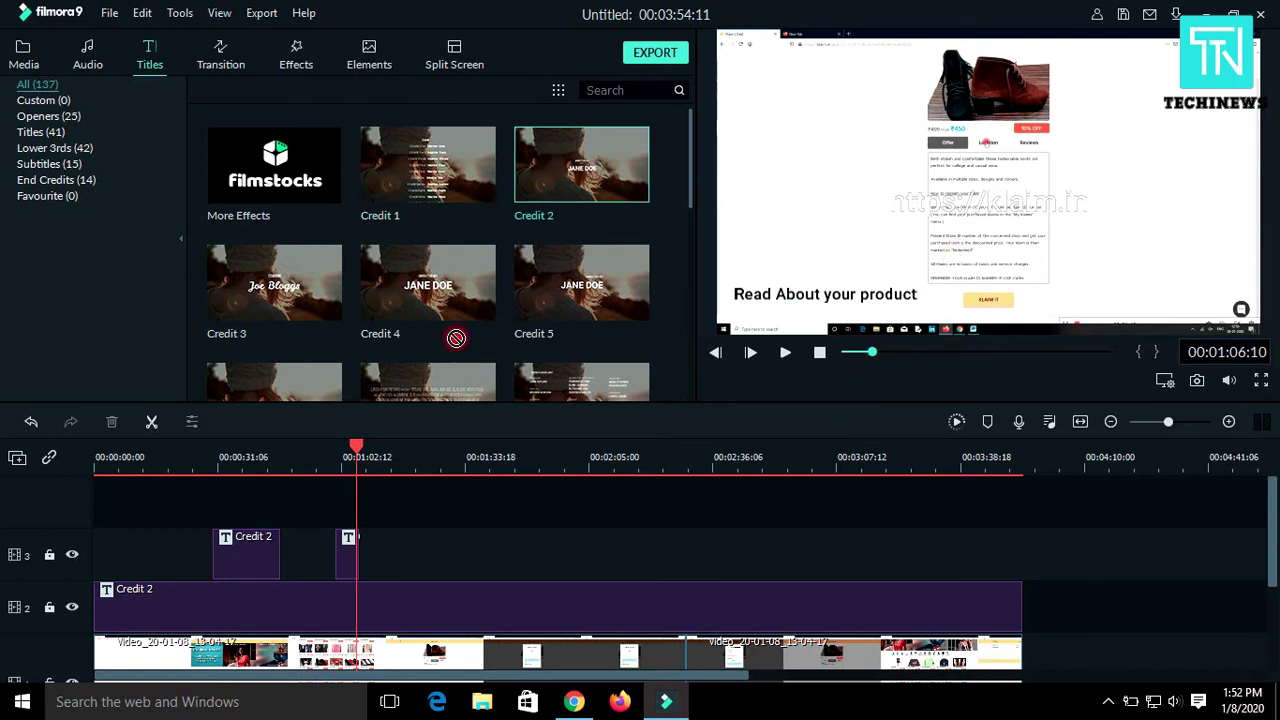
pyautogui.moveTo(540, 158)
pyautogui.mouseDown()
pyautogui.moveTo(377, 568)
pyautogui.moveTo(378, 556)
pyautogui.mouseUp()
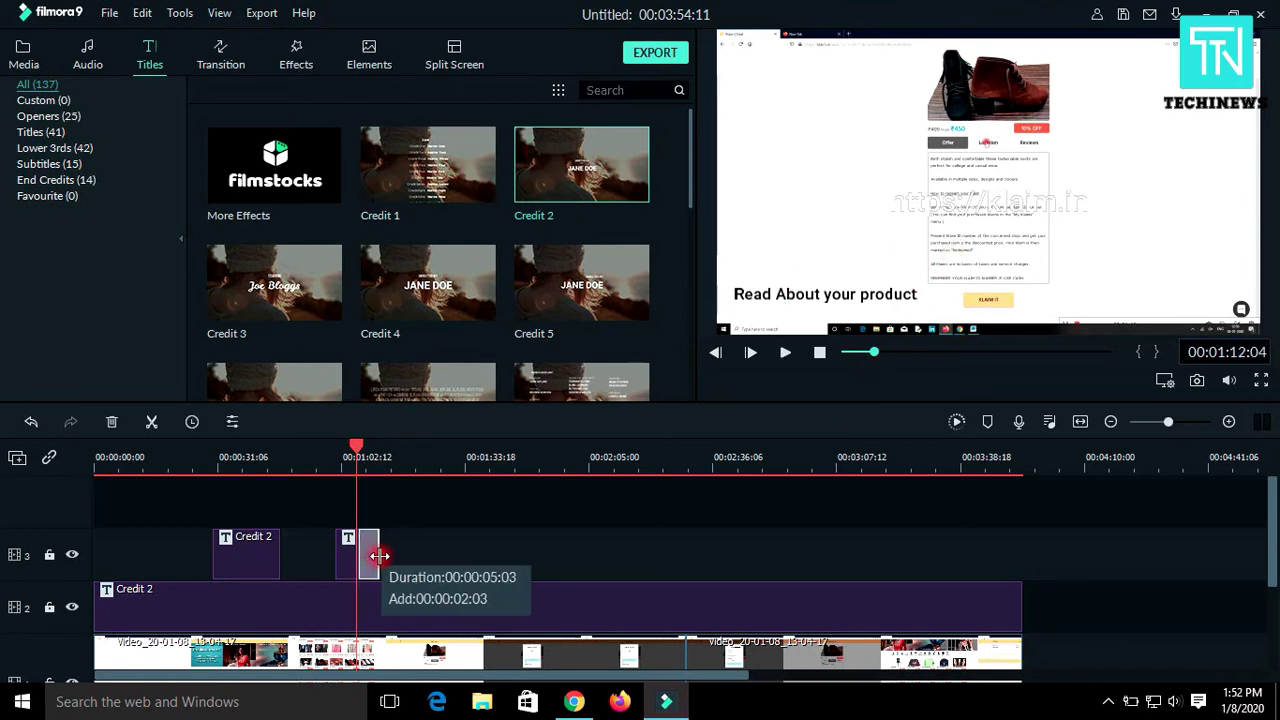
pyautogui.doubleClick(366, 536)
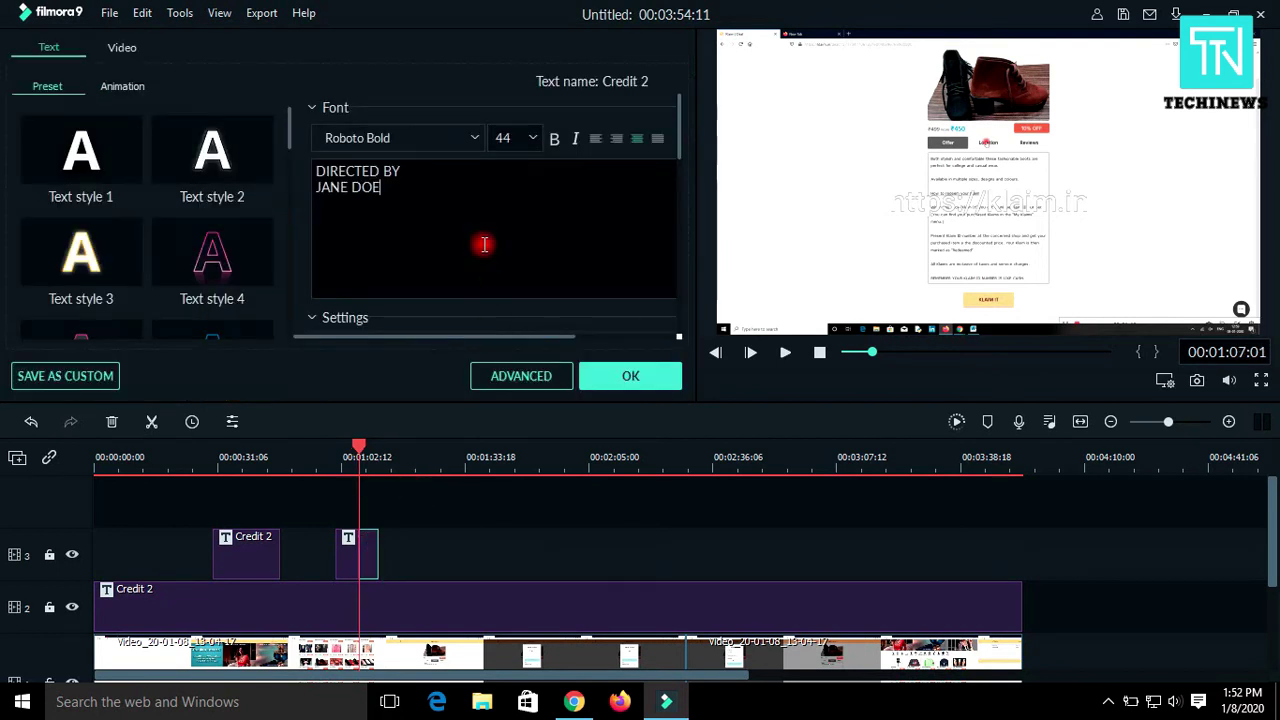
pyautogui.write('Loc')
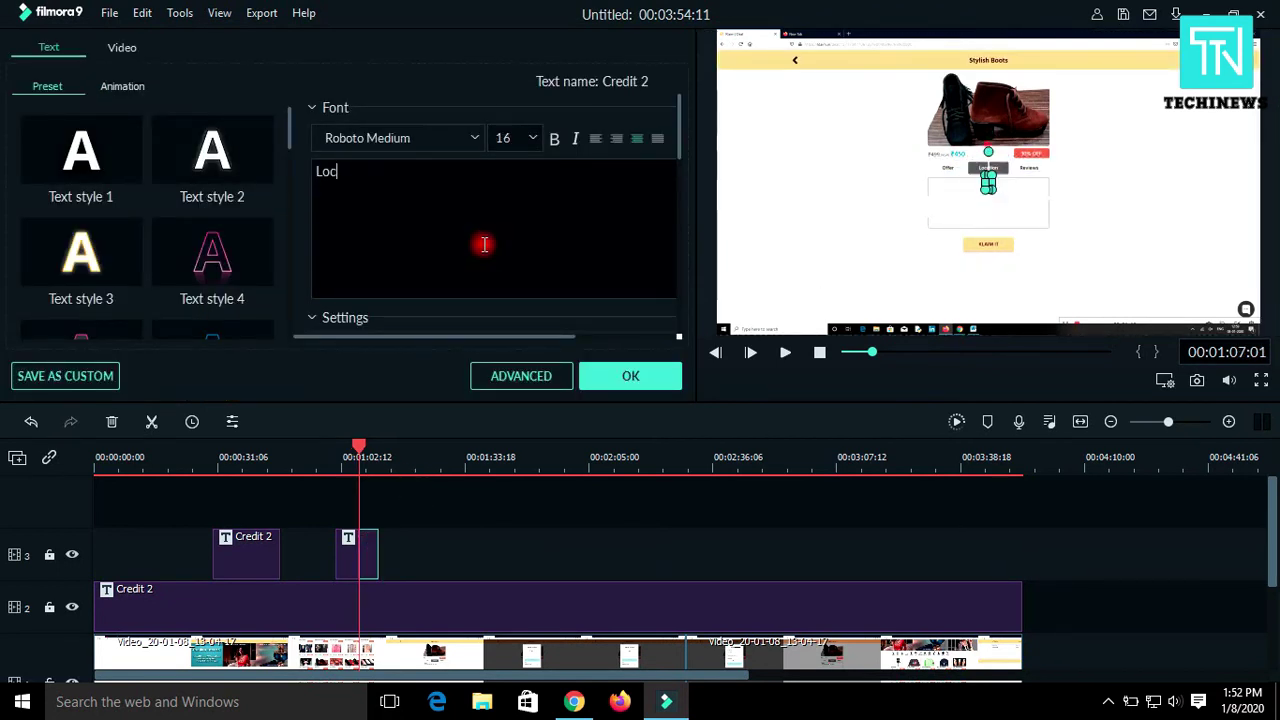
pyautogui.write('ation O')
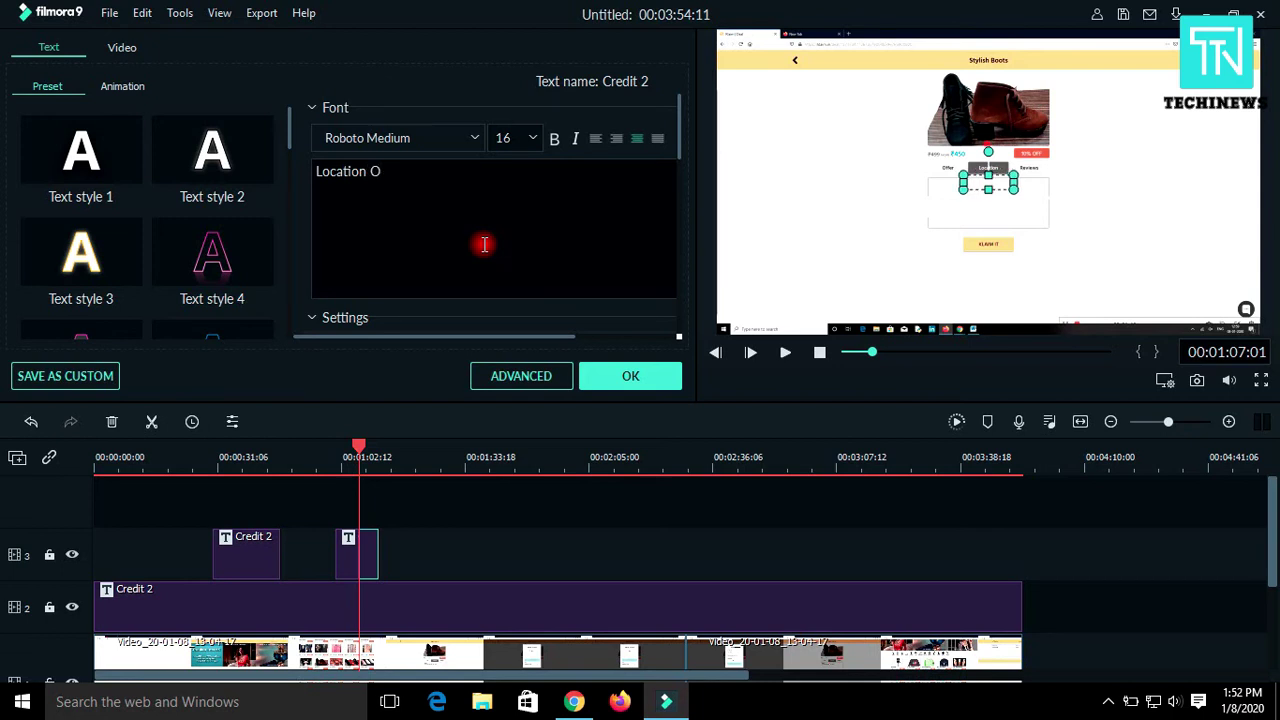
pyautogui.write('f the S')
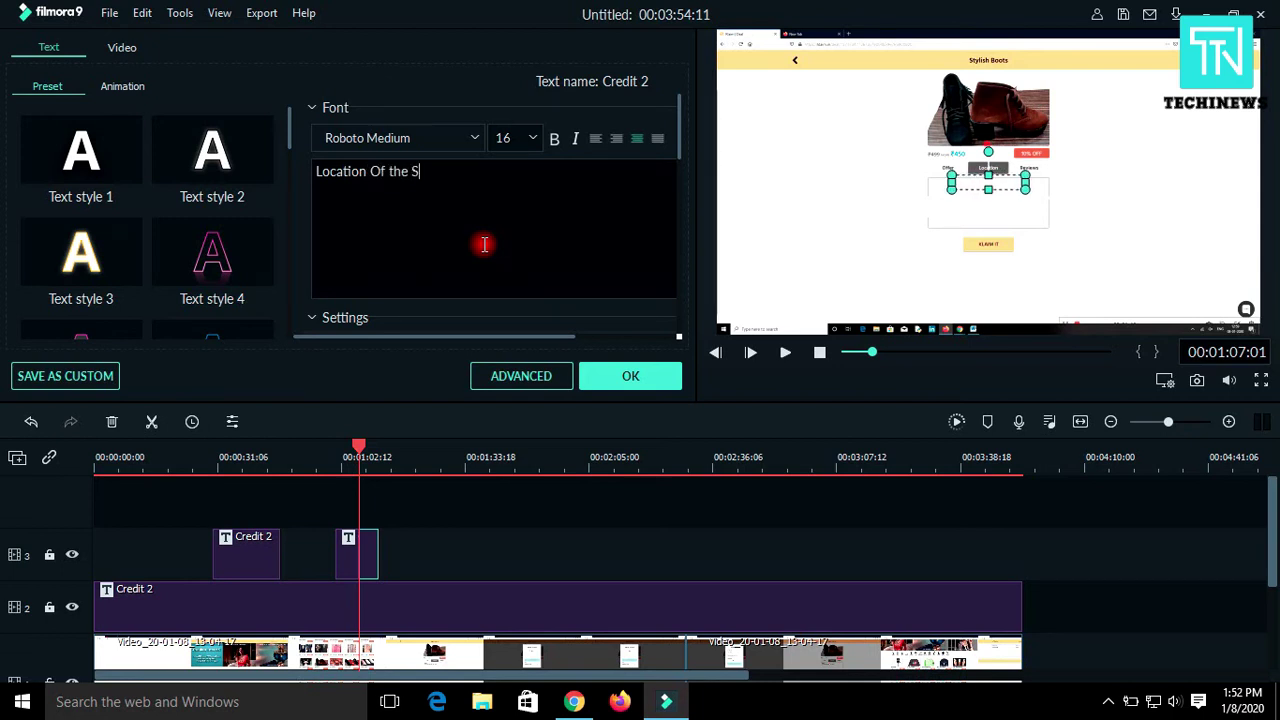
pyautogui.write('tore')
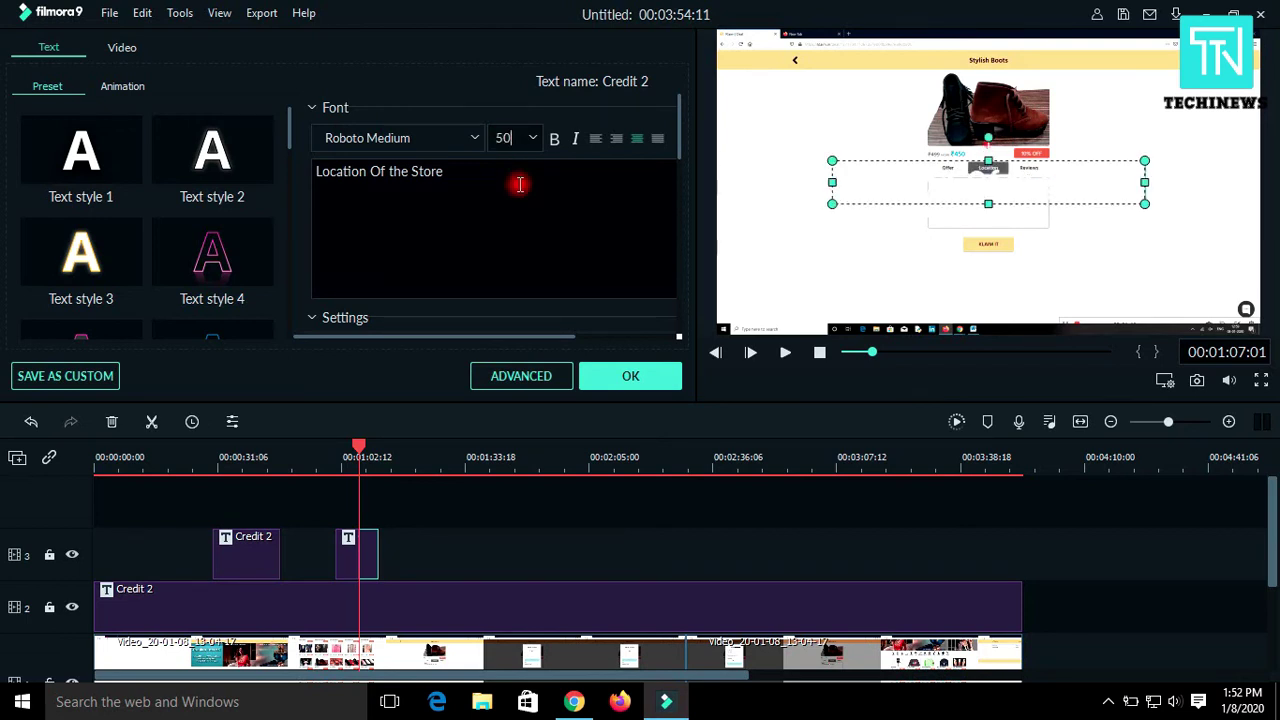
pyautogui.scroll(-1, 456, 263)
pyautogui.click(432, 299)
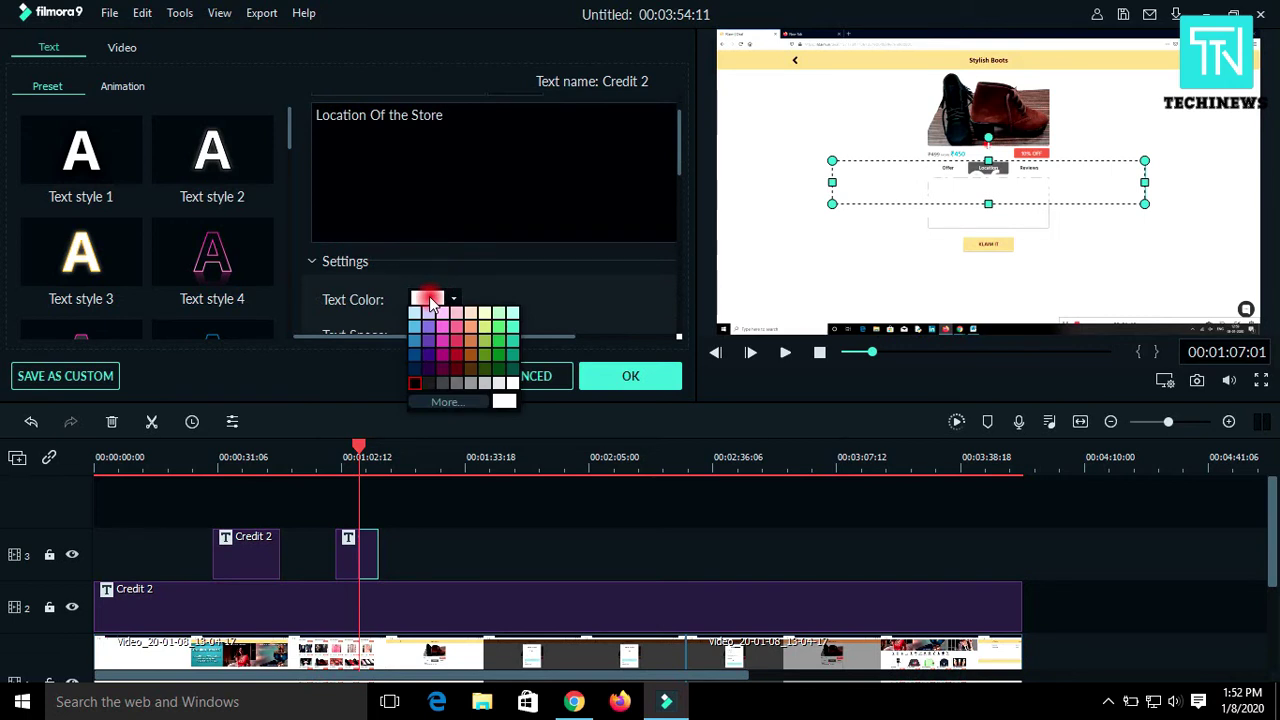
pyautogui.click(416, 391)
pyautogui.click(634, 382)
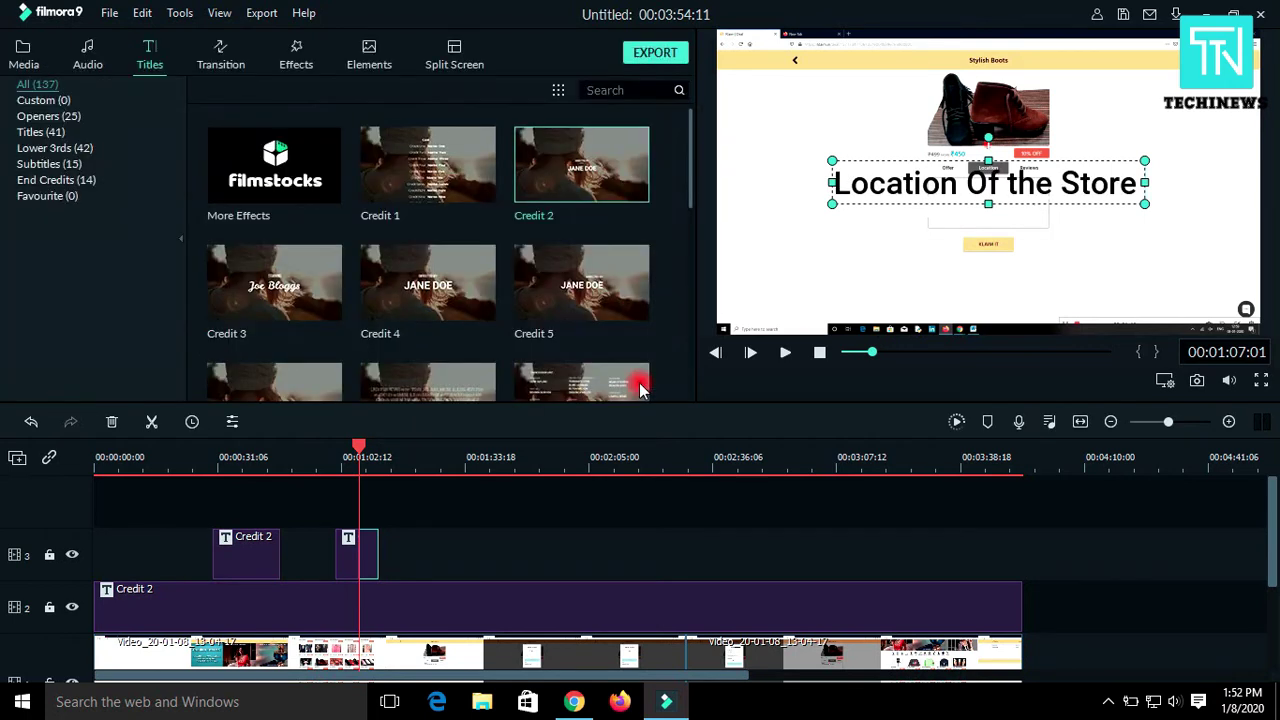
pyautogui.moveTo(900, 197); pyautogui.dragTo(900, 282)
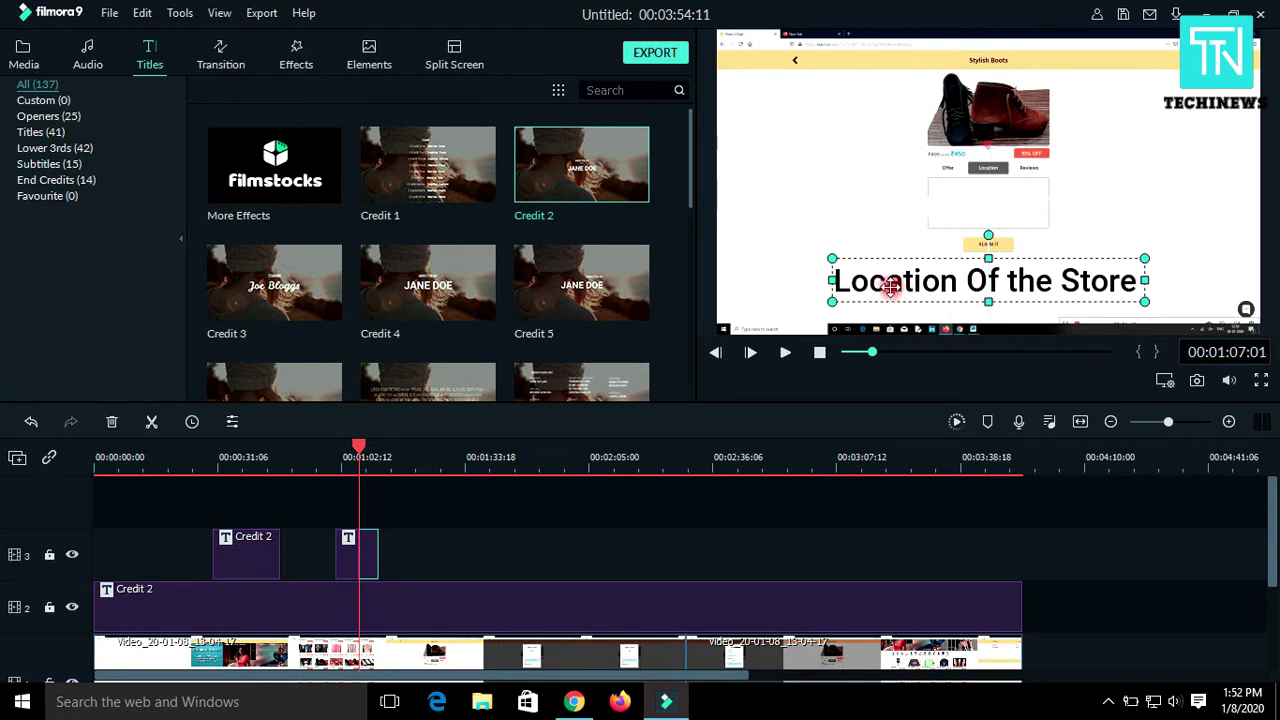
pyautogui.press('space')
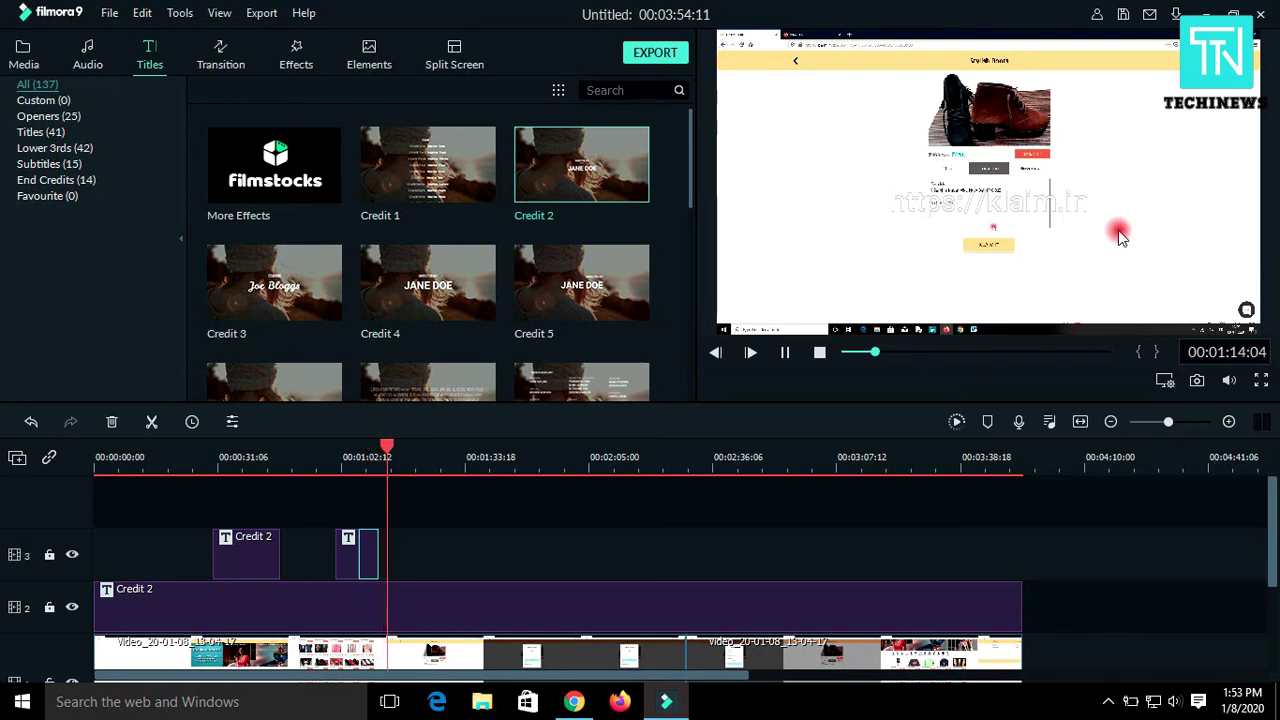
# - Stretch the 'Location Of the Store' title clip to about 9 seconds, ending near 00:01:16
pyautogui.press('space')
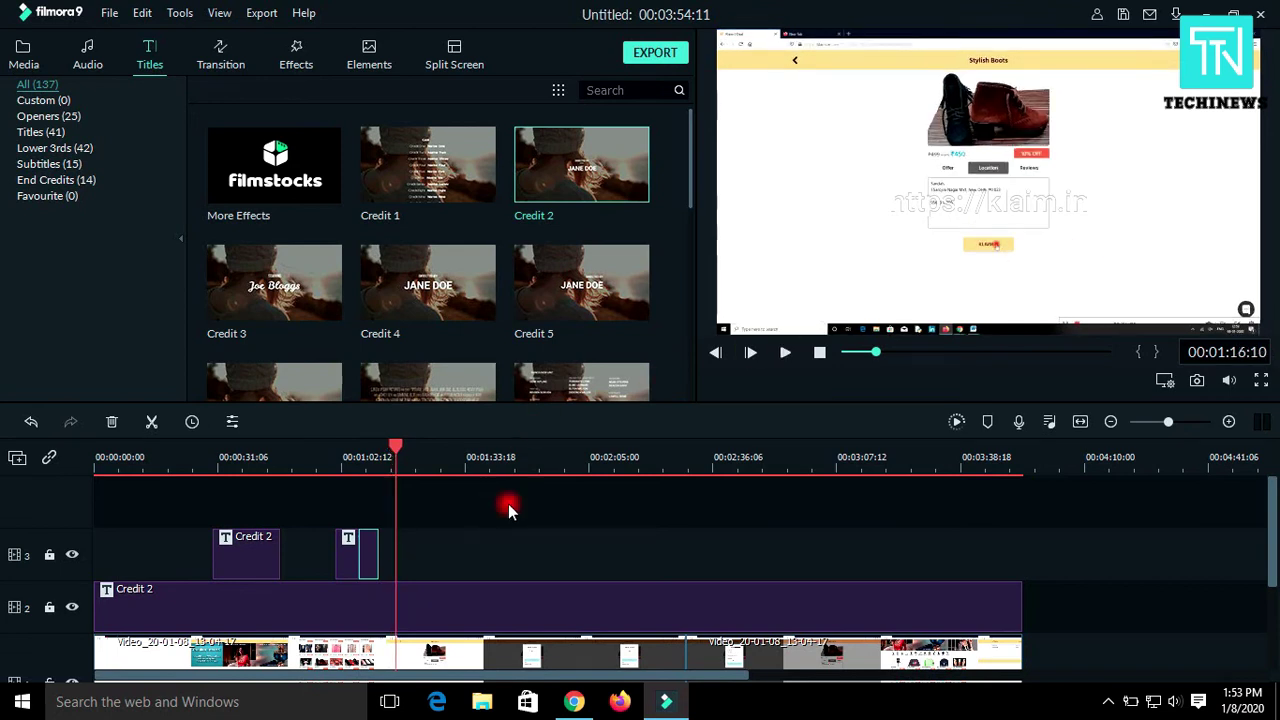
pyautogui.moveTo(378, 553); pyautogui.dragTo(395, 558)
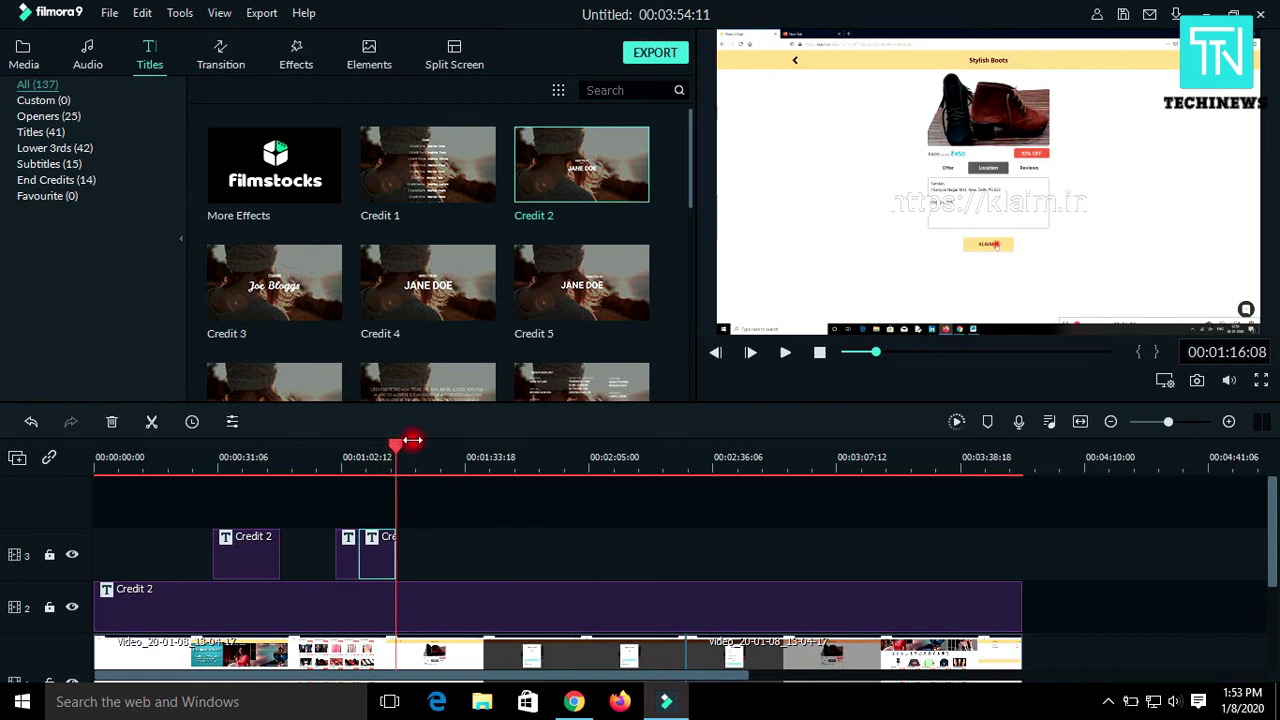
pyautogui.moveTo(527, 168)
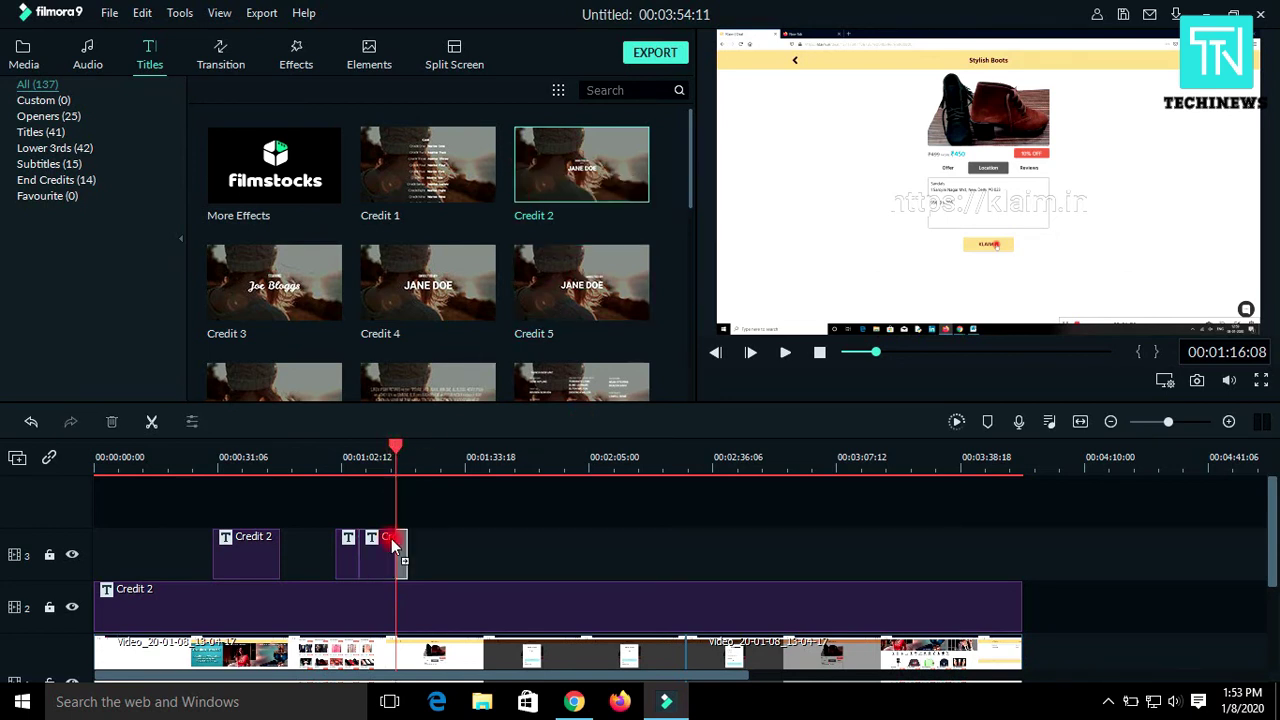
# - Add another Credit 2 title on track 3 and replace its placeholder with 'Go To Klaim'
pyautogui.moveTo(391, 538); pyautogui.dragTo(395, 543)
pyautogui.doubleClick(403, 541)
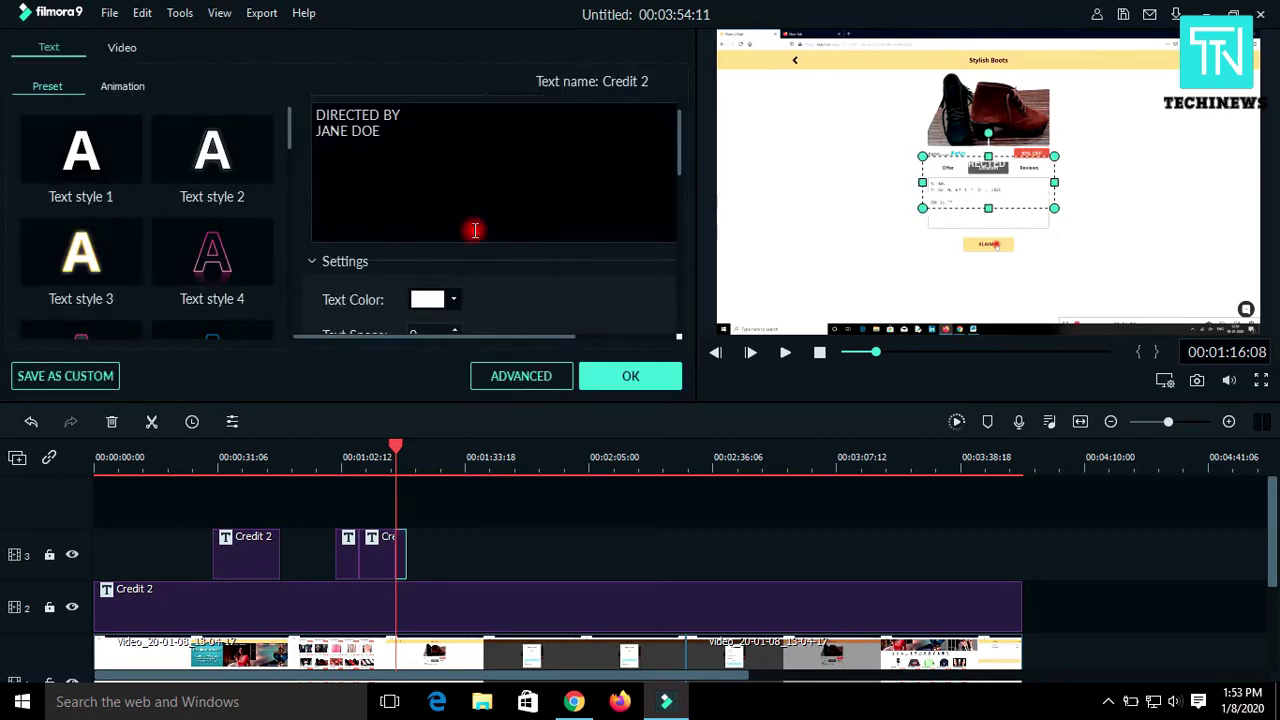
pyautogui.click(480, 197)
pyautogui.hotkey('ctrl', 'shift', 'Left')
pyautogui.hotkey('ctrl', 'shift', 'Left')
pyautogui.hotkey('ctrl', 'shift', 'Right')
pyautogui.click(486, 157)
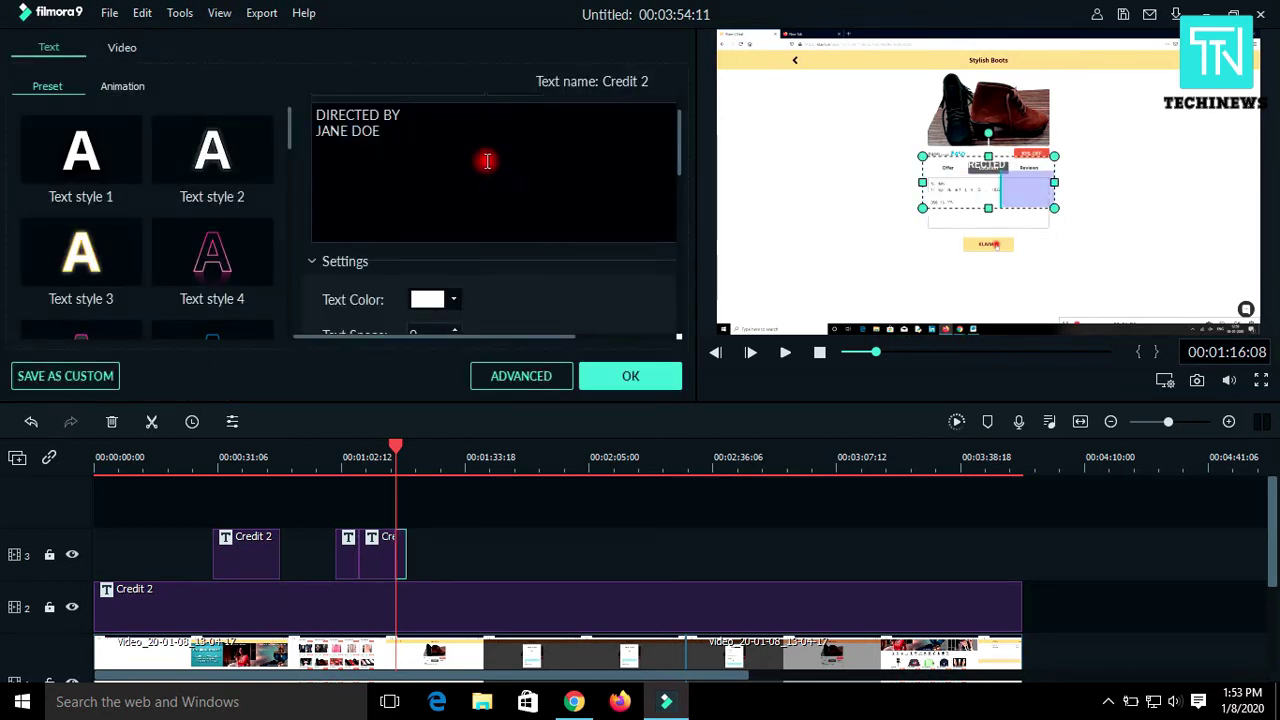
pyautogui.hotkey('ctrl', 'shift', 'Left')
pyautogui.click(476, 154)
pyautogui.moveTo(476, 154); pyautogui.dragTo(315, 110)
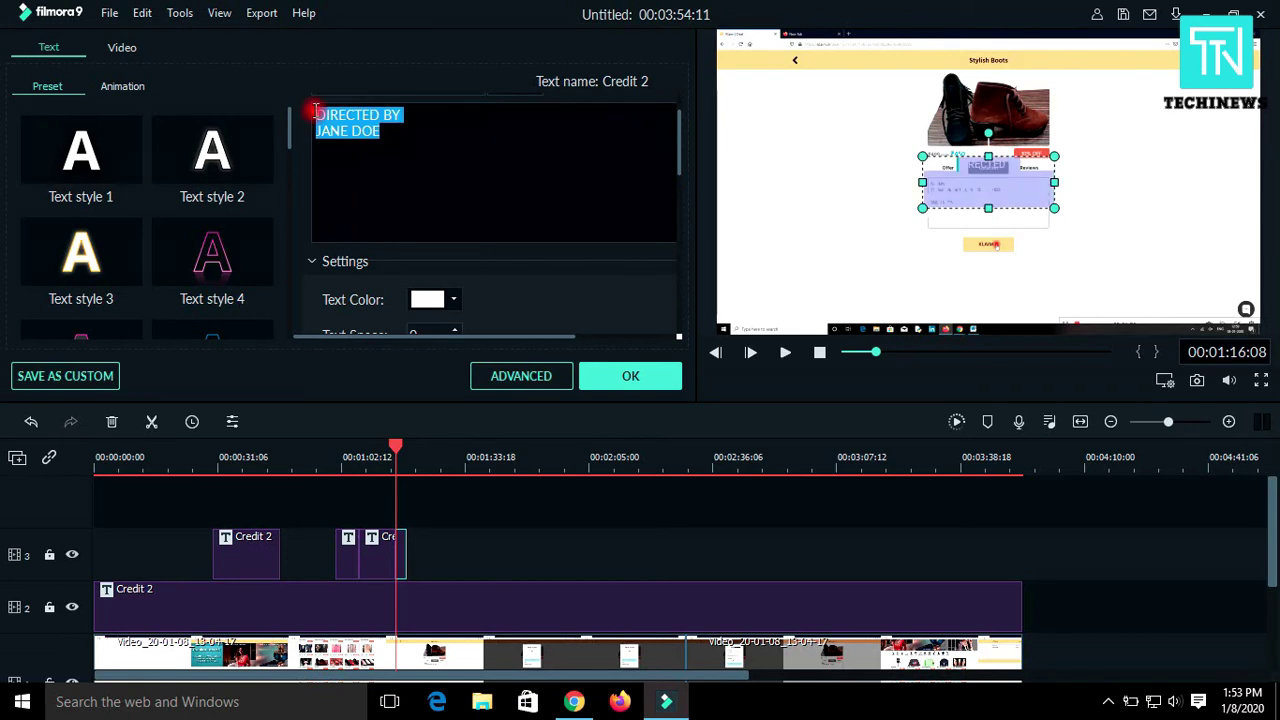
pyautogui.press('BackSpace')
pyautogui.write('Go')
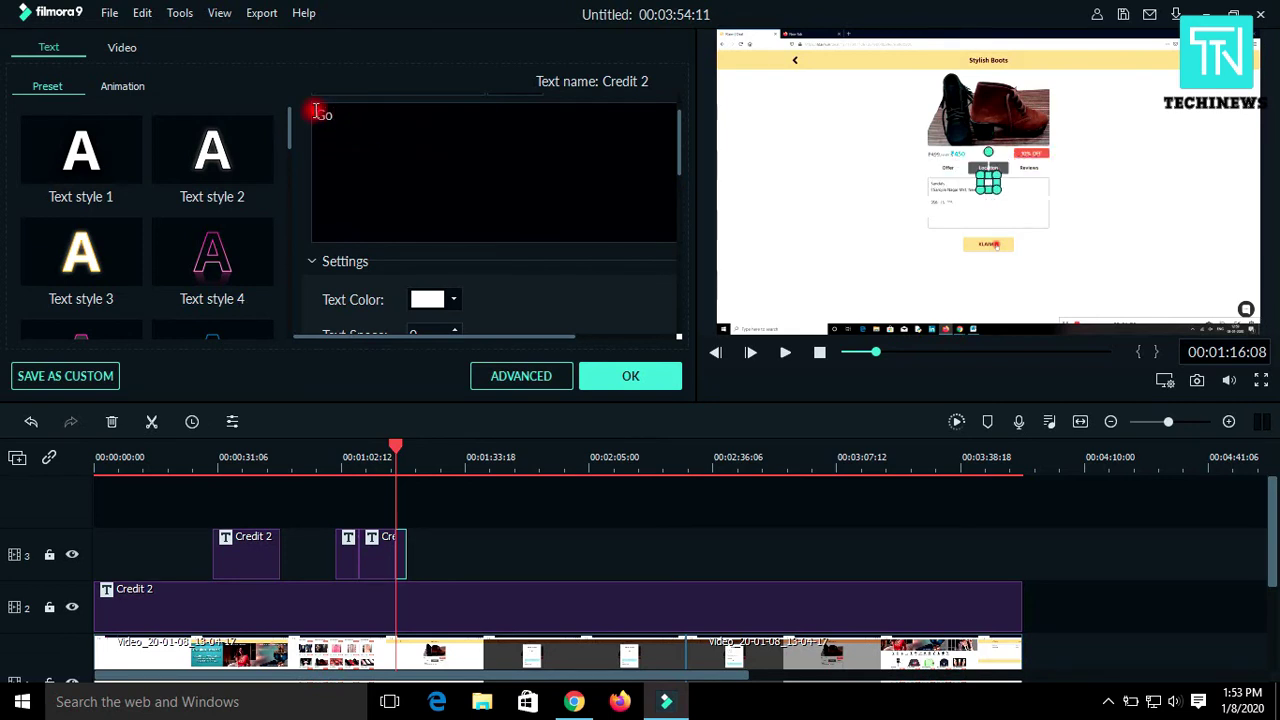
pyautogui.write(' To K')
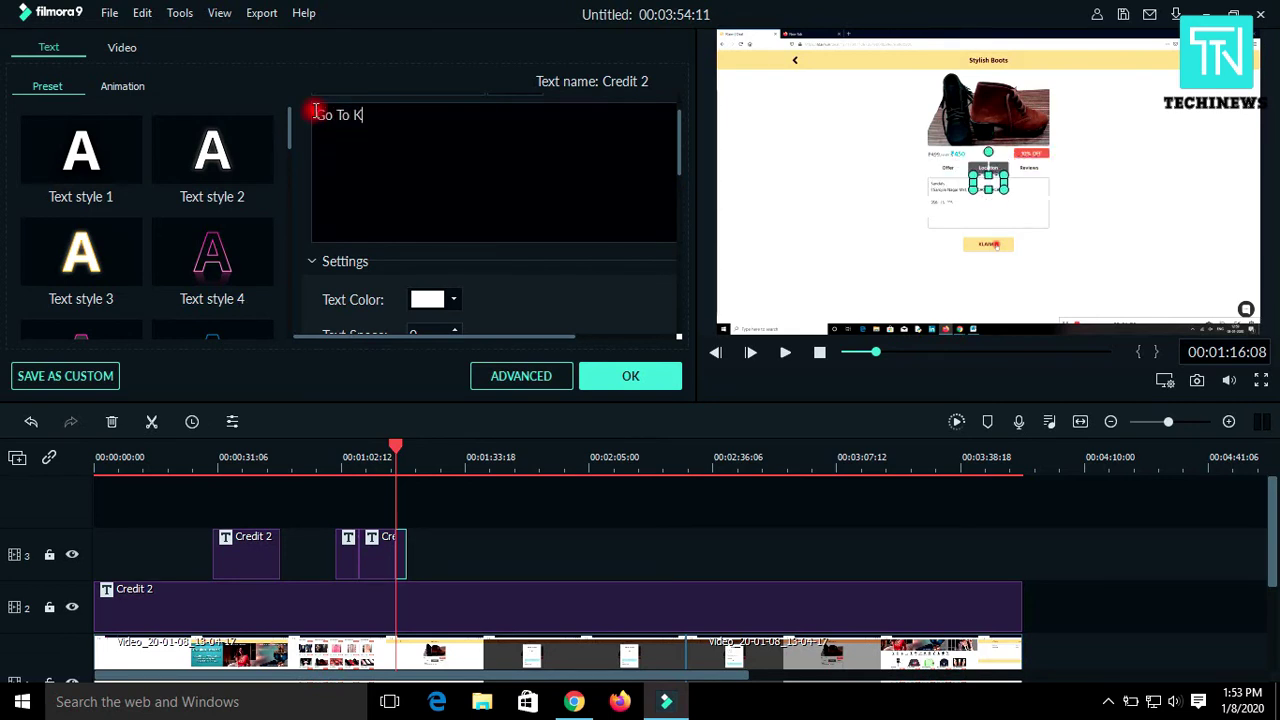
pyautogui.write('laim')
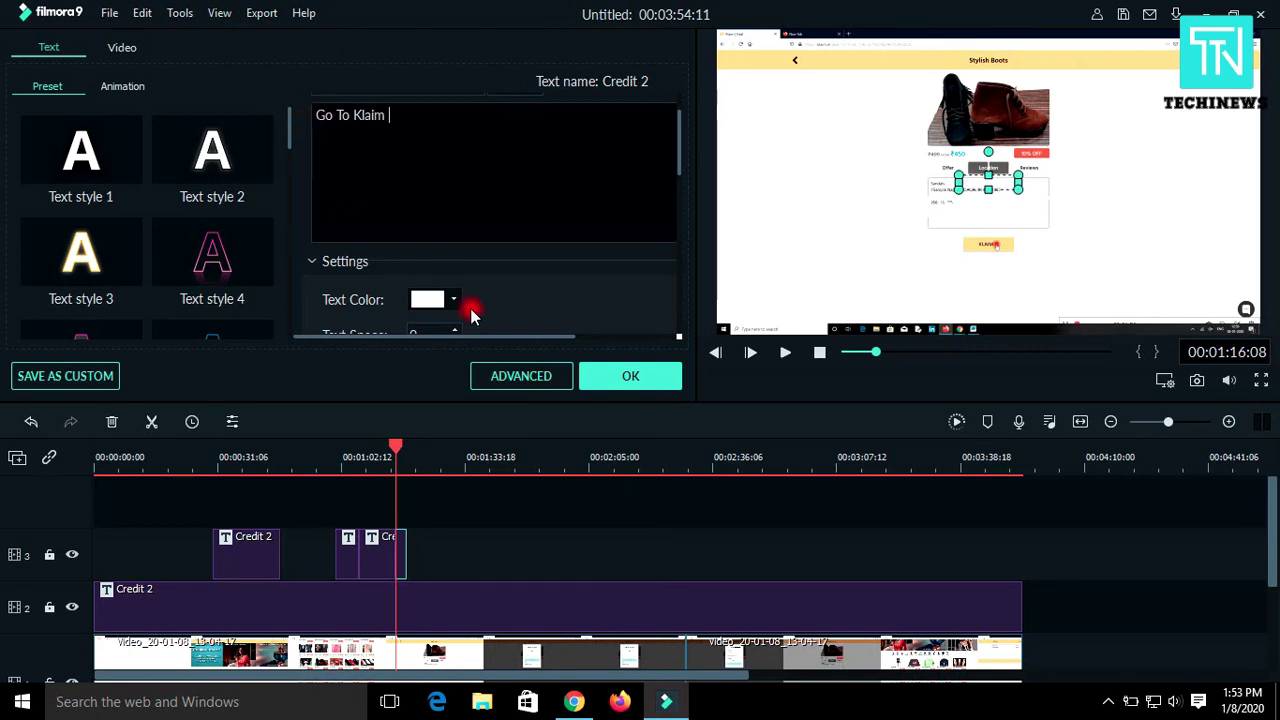
# - Make the 'Go To Klaim' text black and preview it
pyautogui.click(428, 299)
pyautogui.click(413, 393)
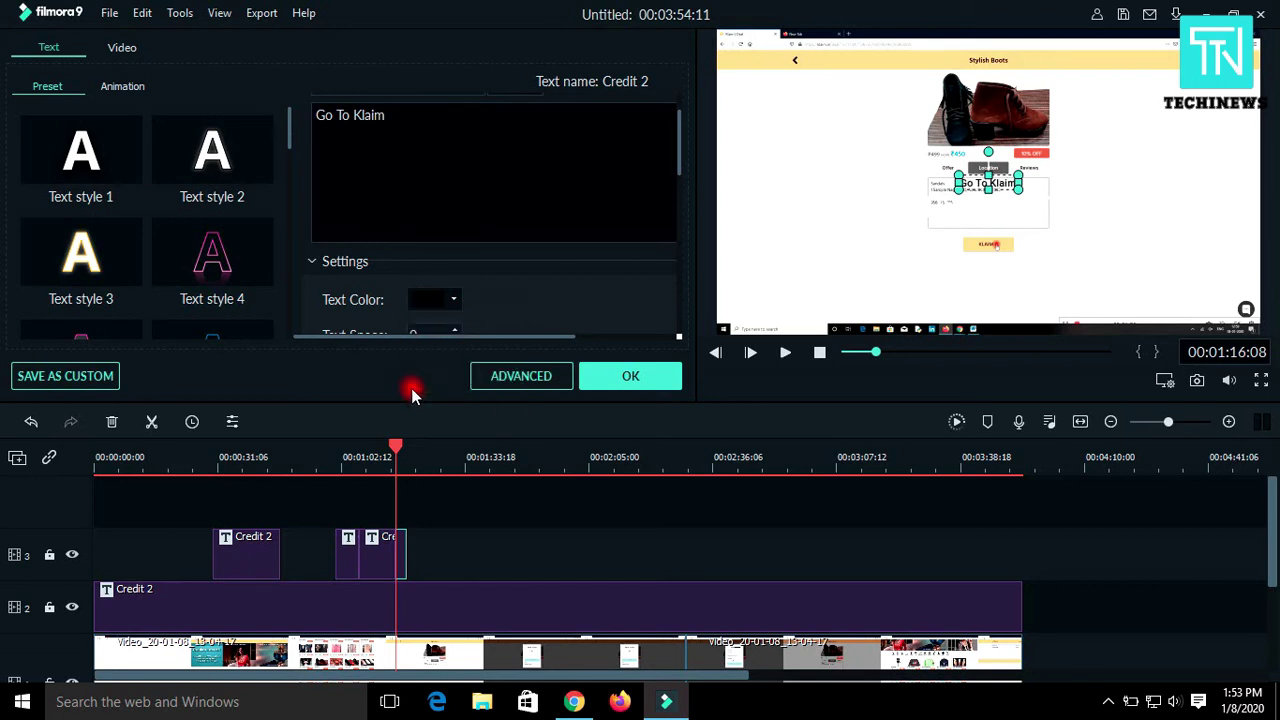
pyautogui.click(590, 385)
pyautogui.press('space')
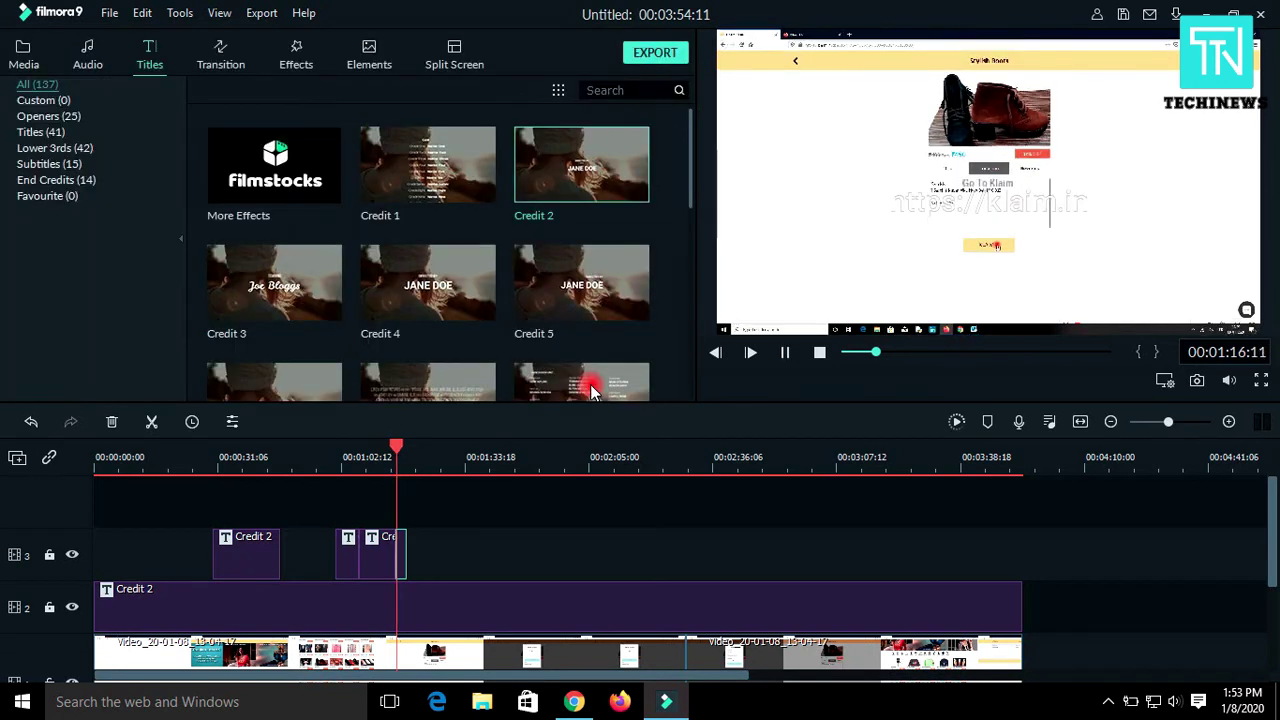
pyautogui.press('space')
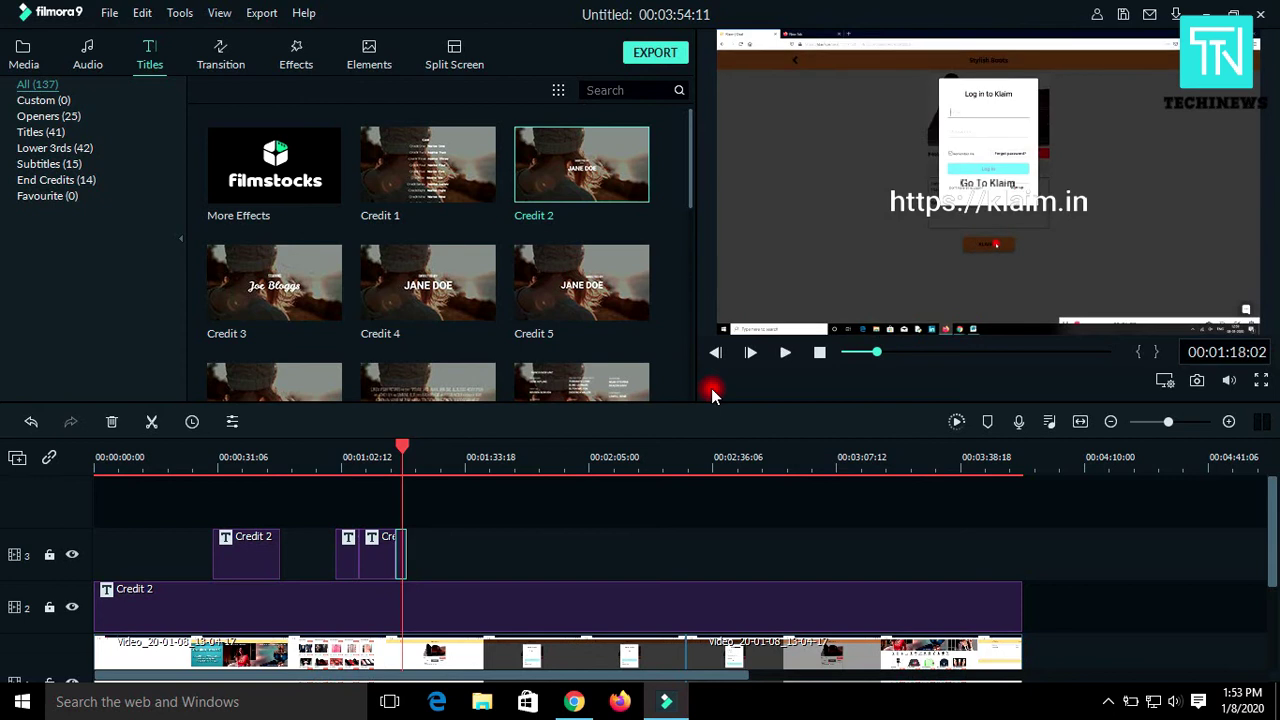
# - Enlarge 'Go To Klaim' to size 50 and move it below the klaim.in link
pyautogui.doubleClick(401, 546)
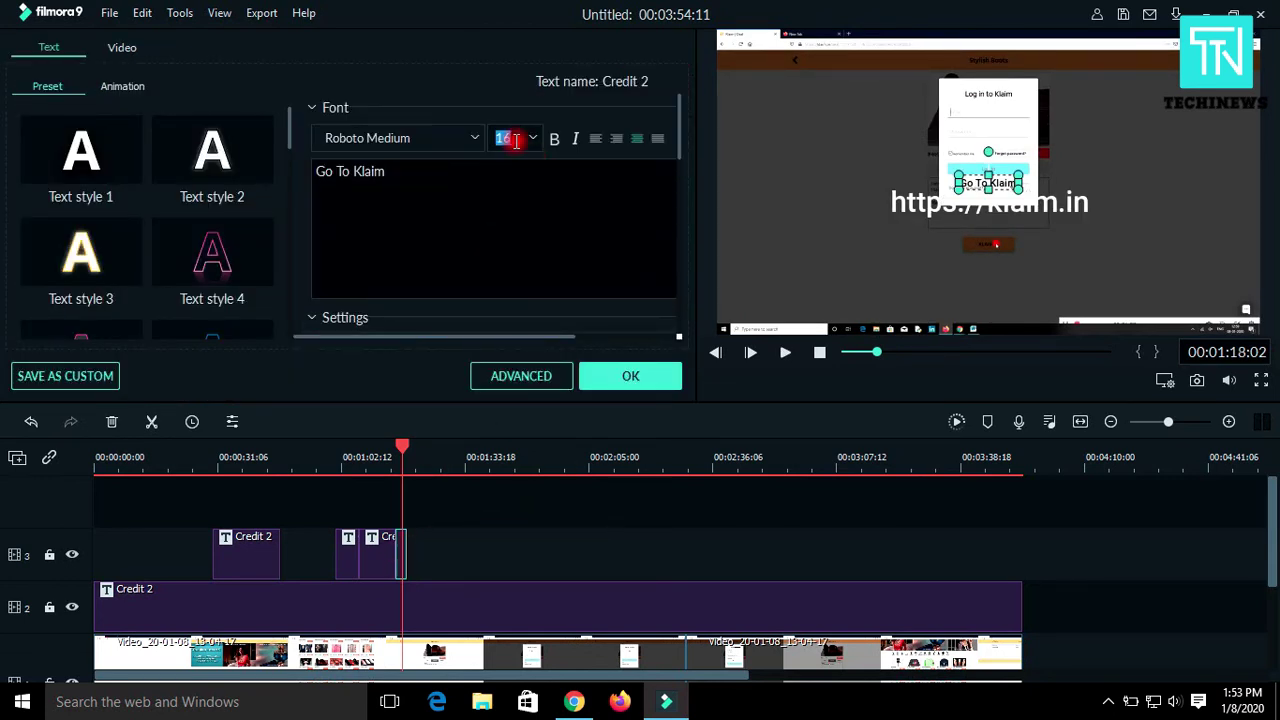
pyautogui.write('50')
pyautogui.press('Return')
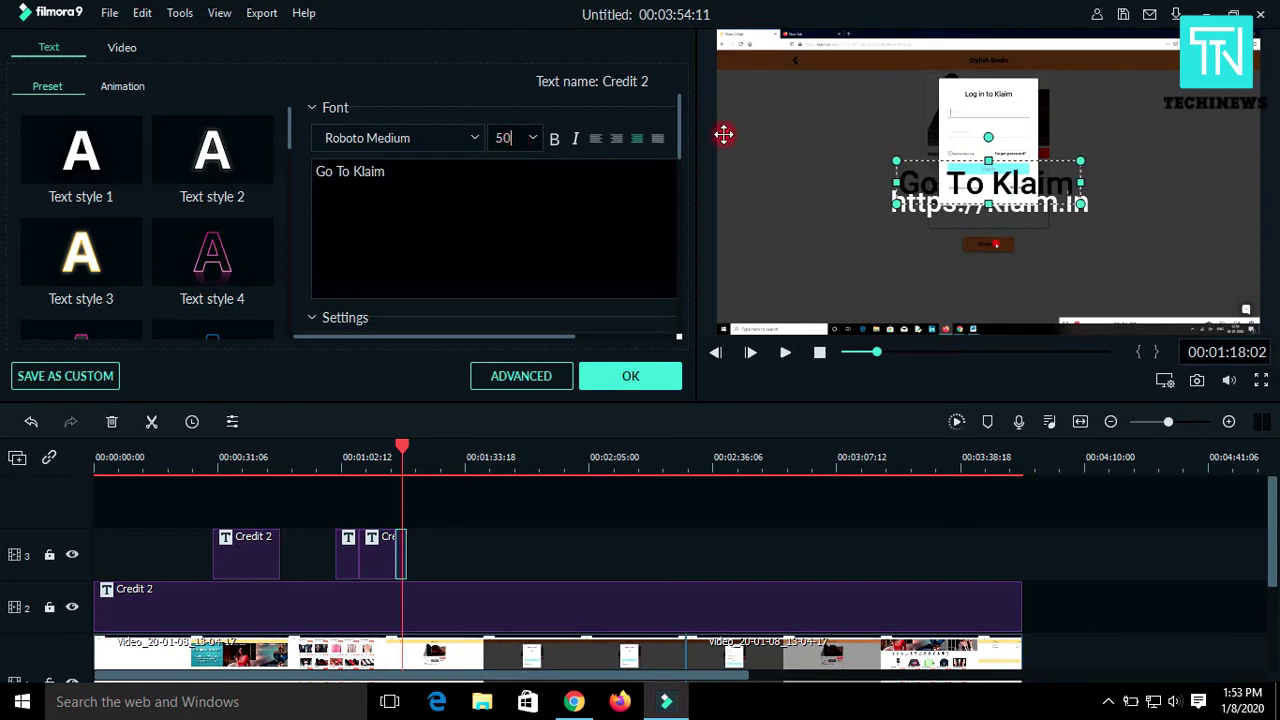
pyautogui.moveTo(1007, 190); pyautogui.dragTo(1007, 296)
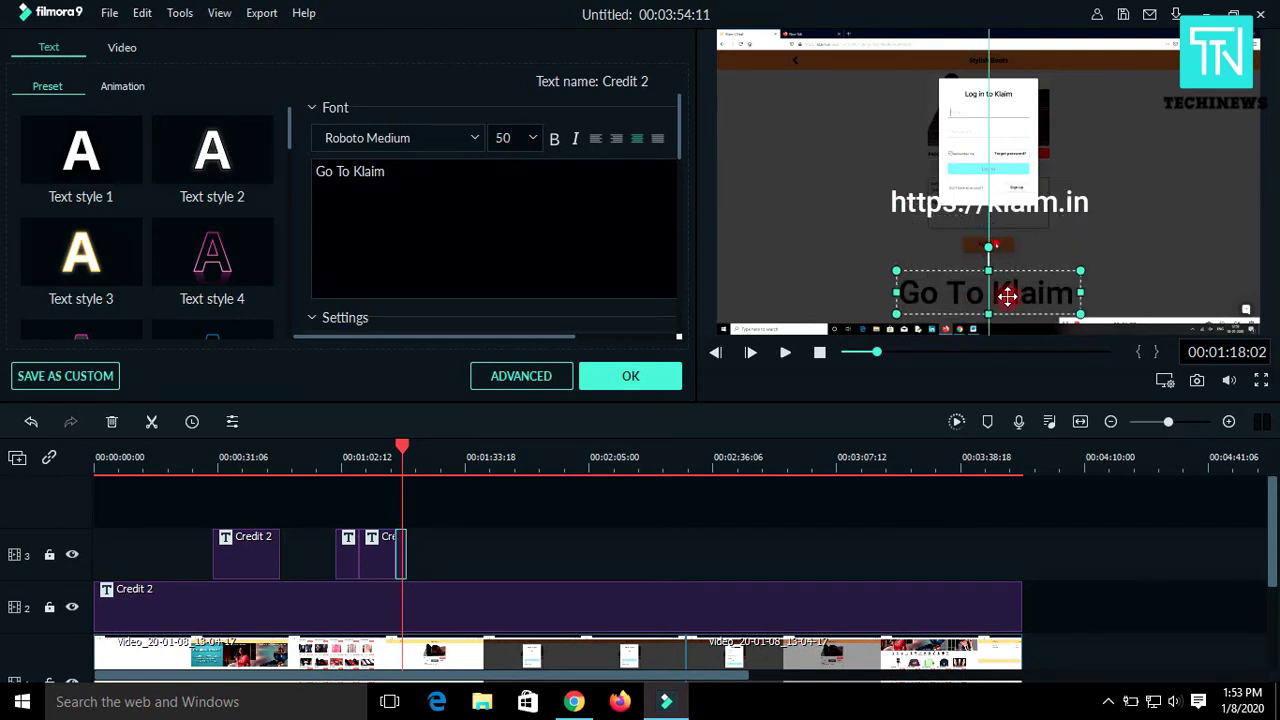
pyautogui.click(1088, 243)
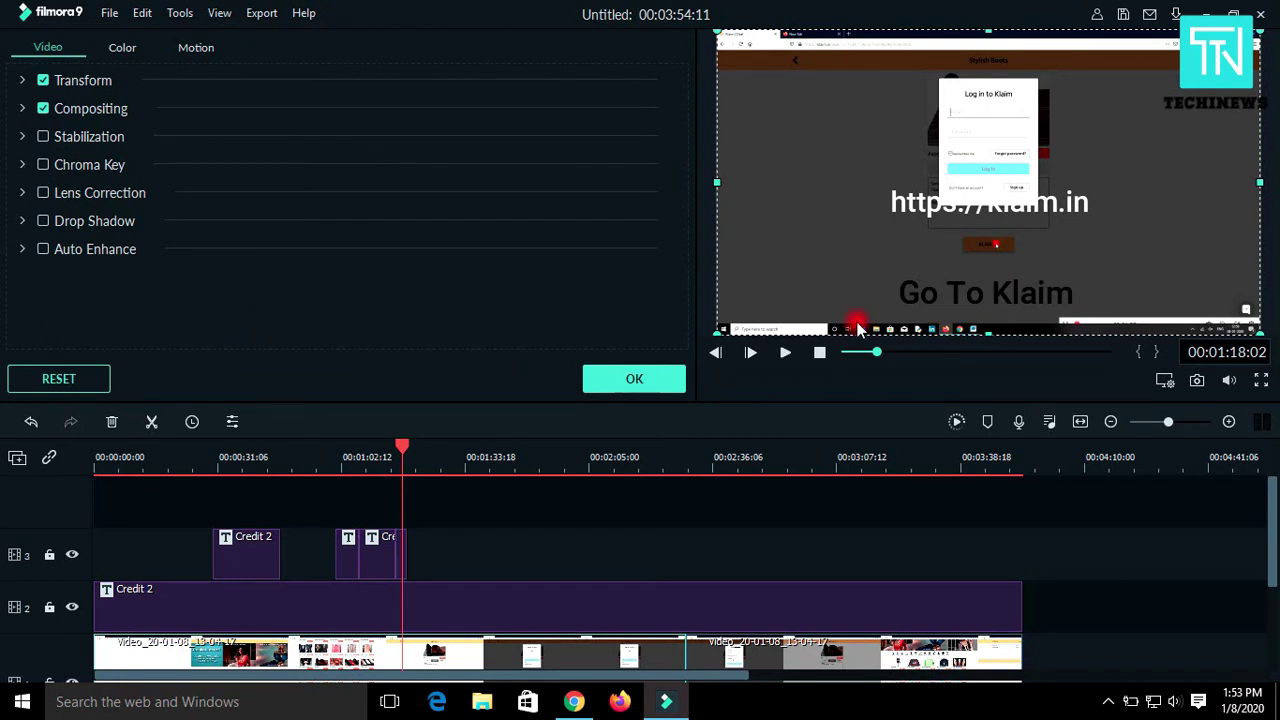
pyautogui.click(668, 373)
pyautogui.press('space')
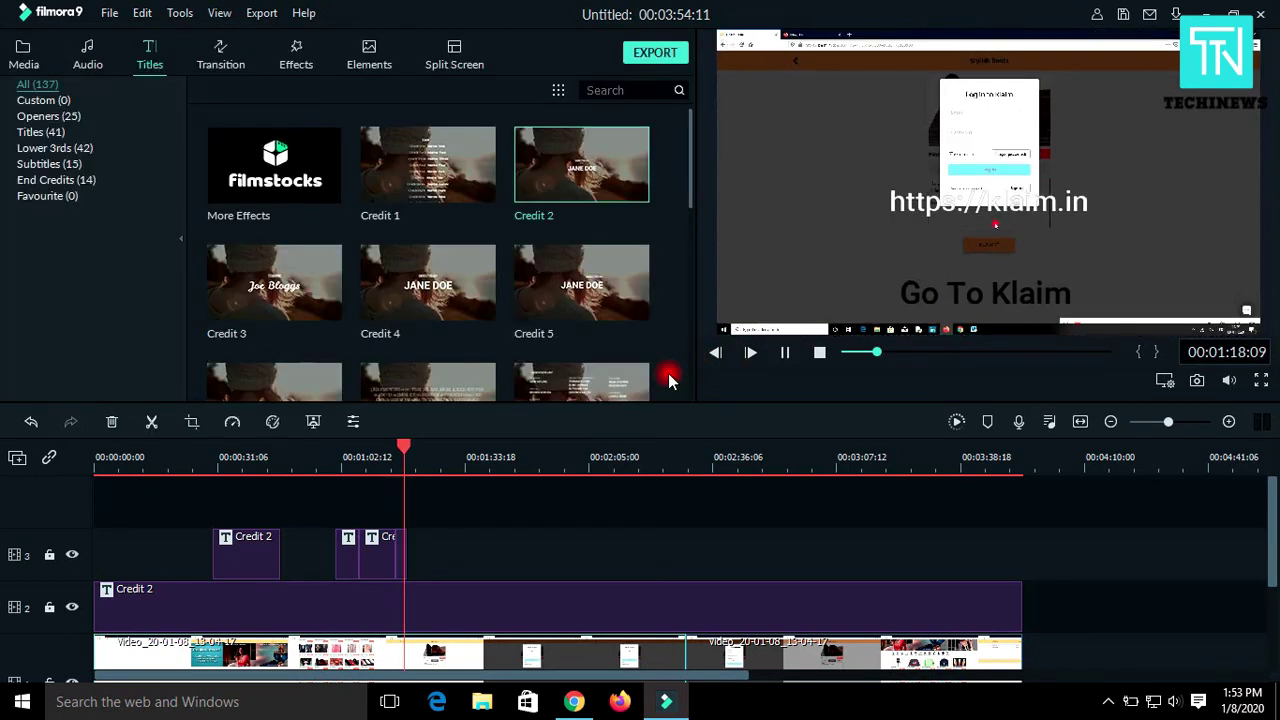
# - Add a Credit 2 title at about 00:01:19 reading 'Sign In/Sign Up' at size 50
pyautogui.press('space')
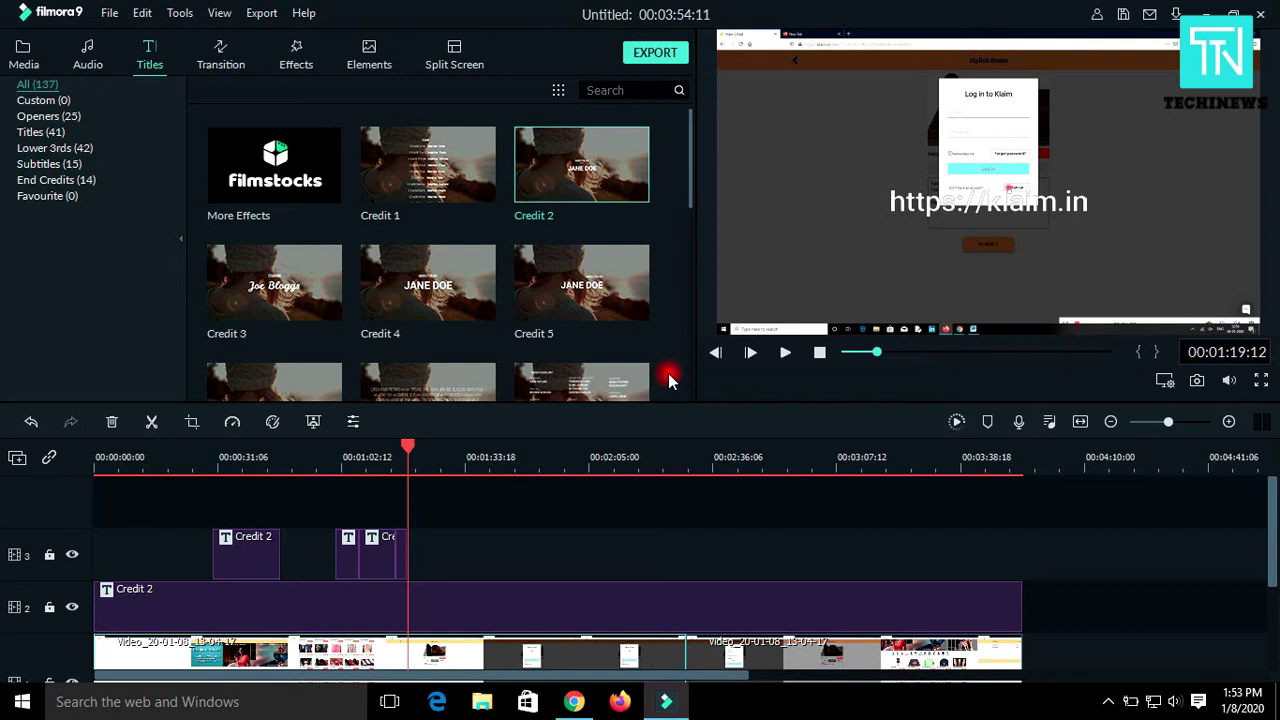
pyautogui.click(404, 445)
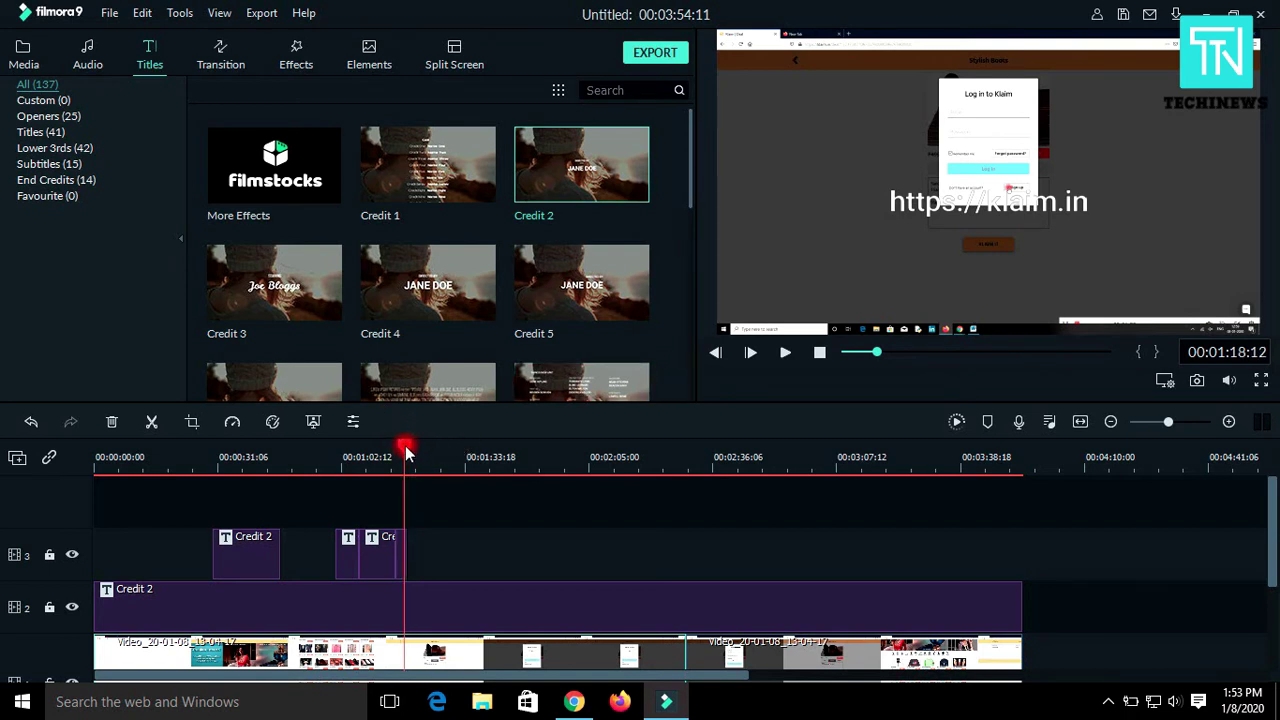
pyautogui.moveTo(545, 140); pyautogui.dragTo(429, 540)
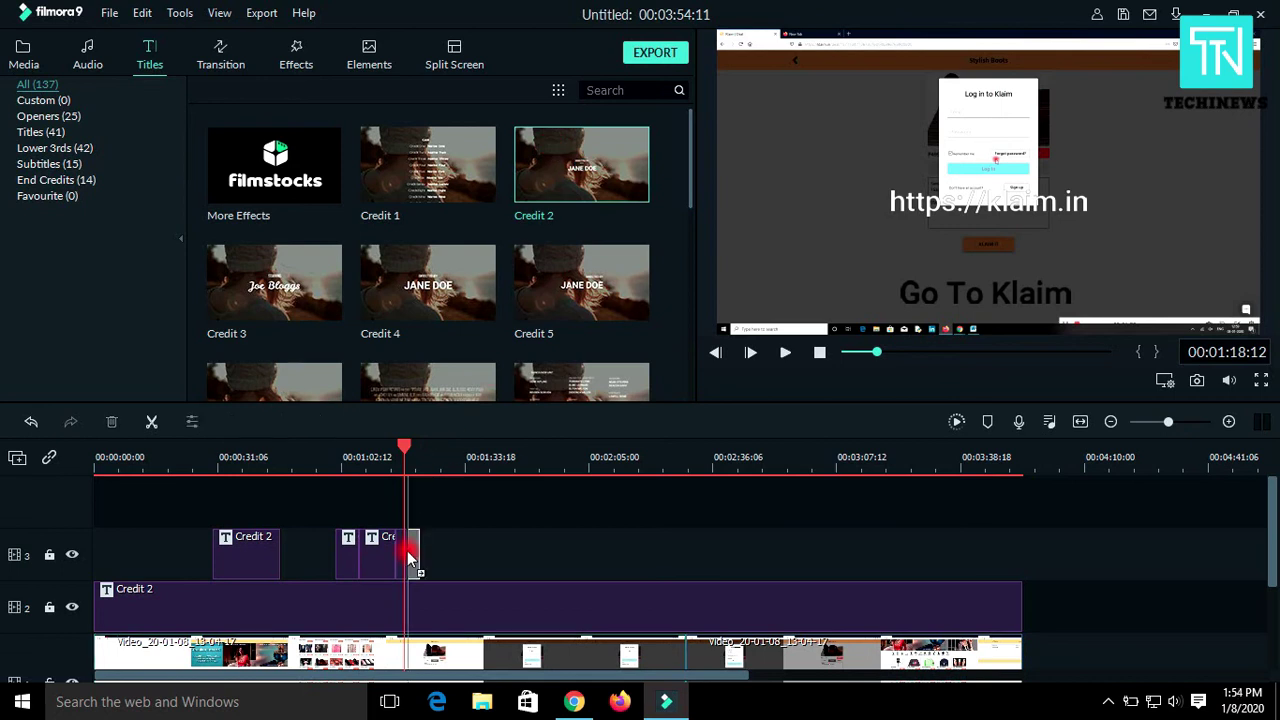
pyautogui.doubleClick(414, 548)
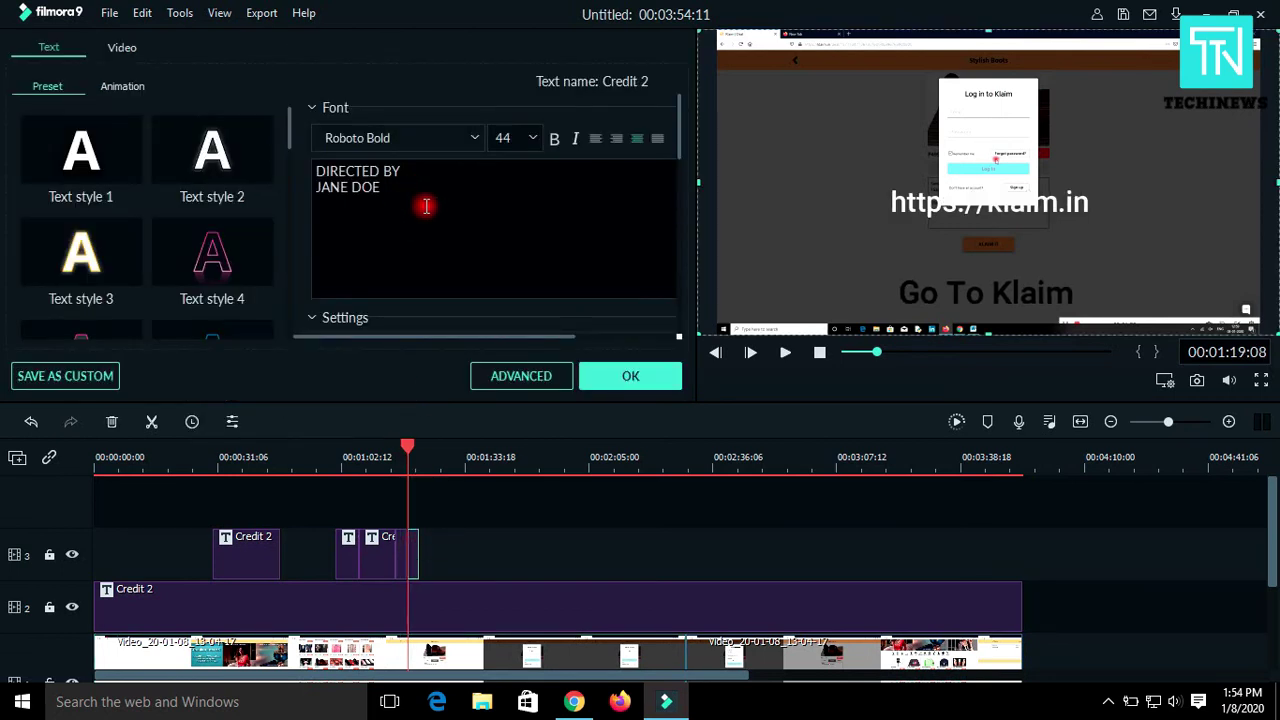
pyautogui.hotkey('ctrl', 'a')
pyautogui.write('Si')
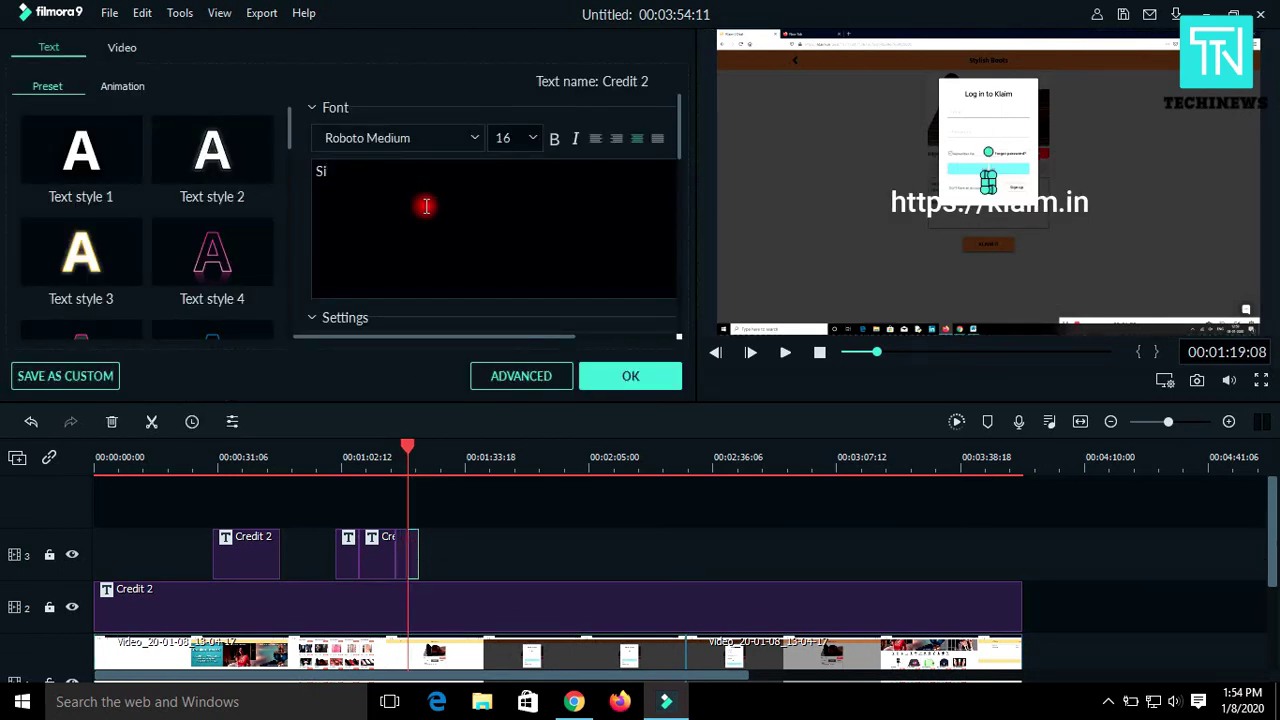
pyautogui.write('gn In/Si')
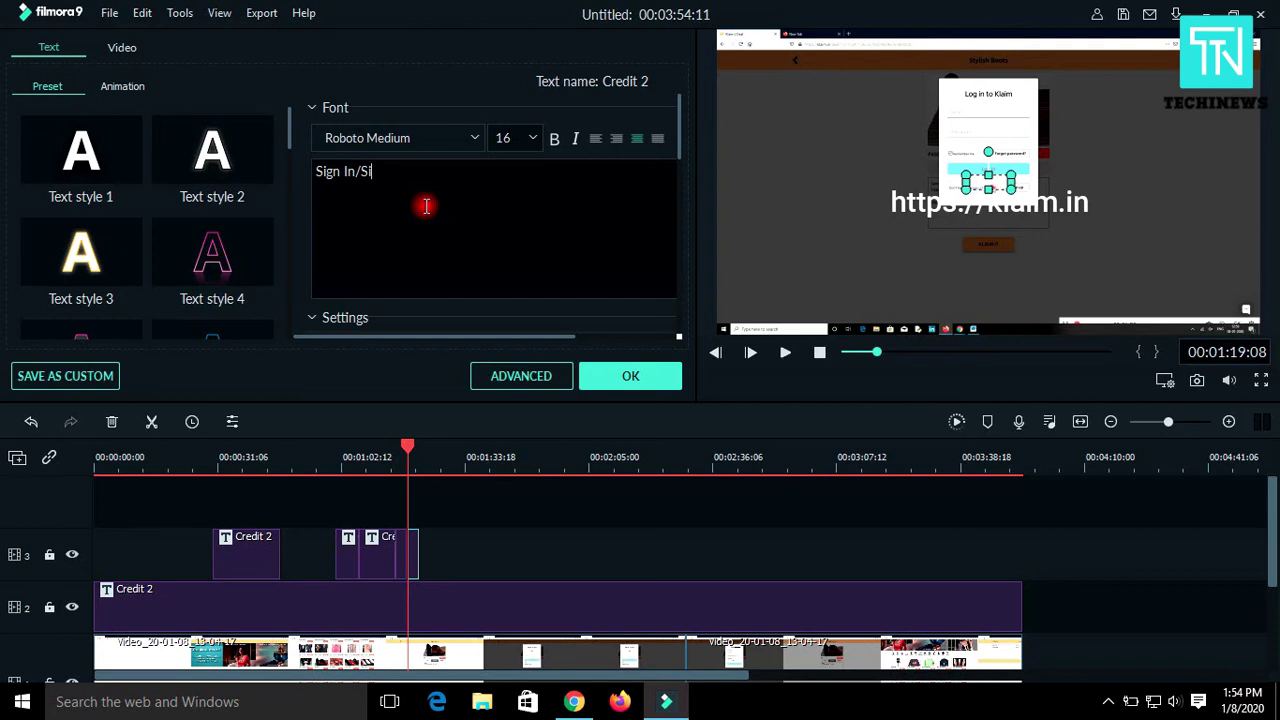
pyautogui.write('gn')
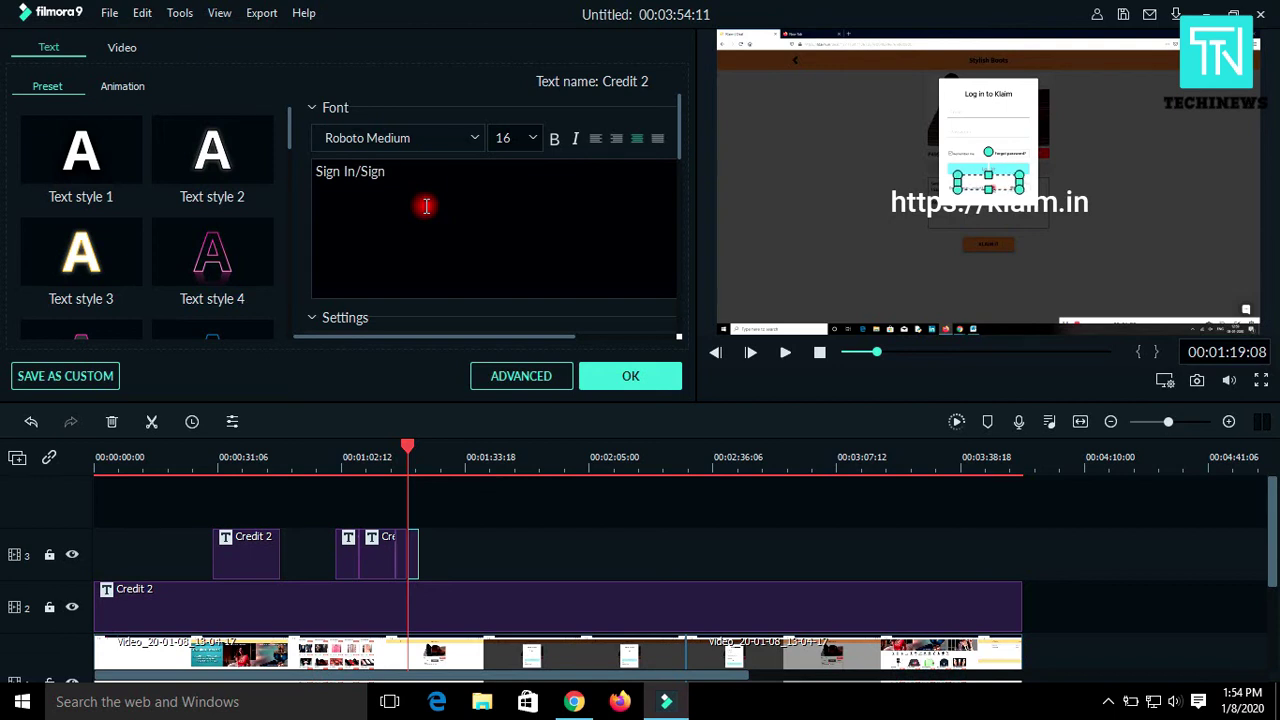
pyautogui.write(' Up')
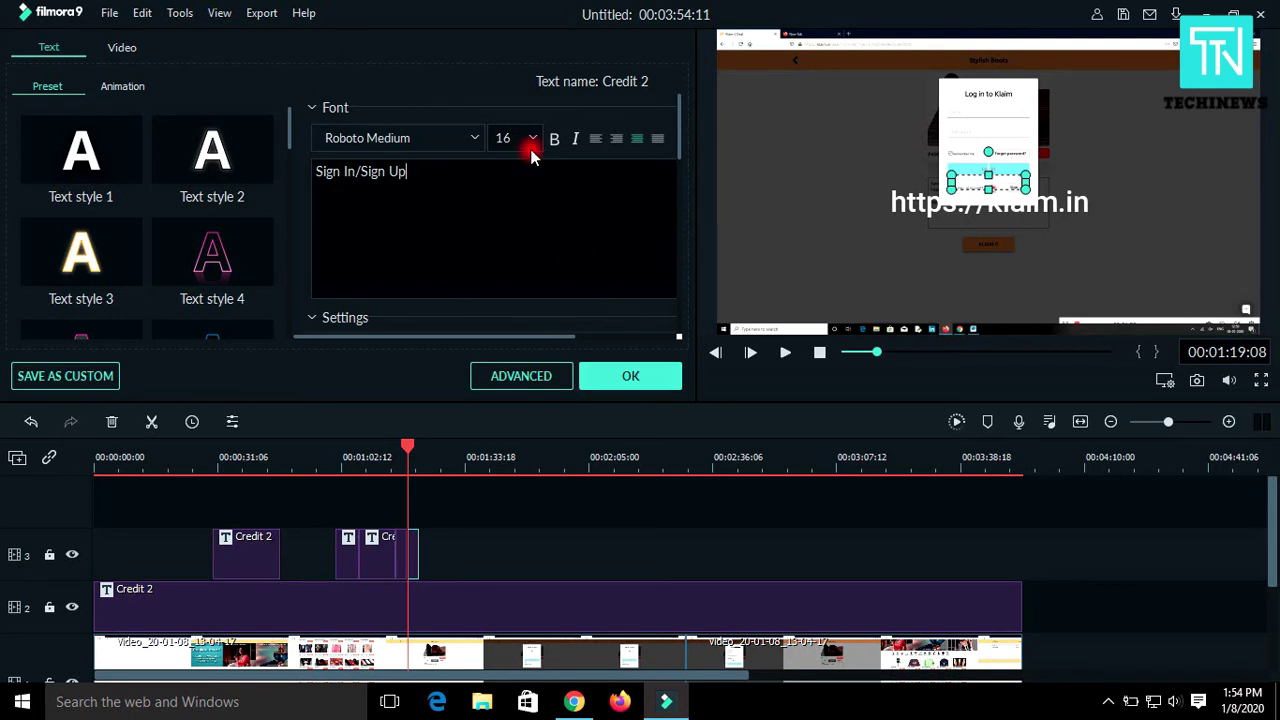
pyautogui.write('50')
pyautogui.press('Return')
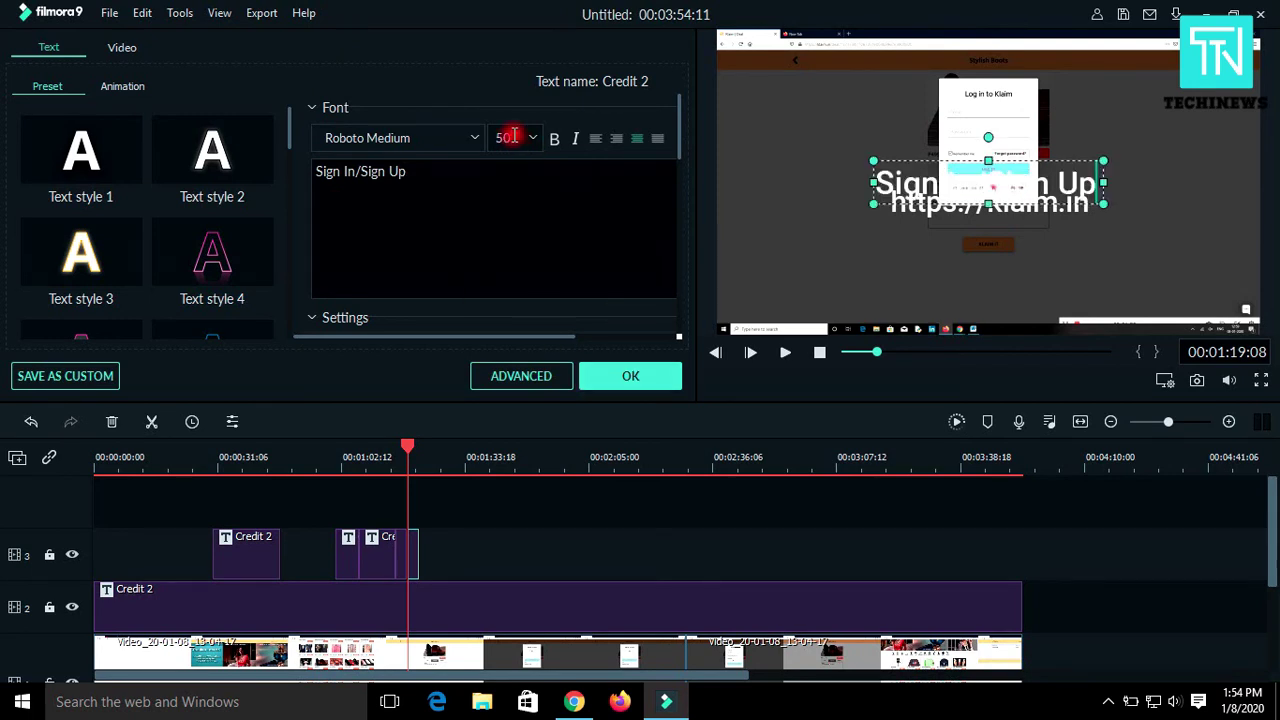
# - Make the 'Sign In/Sign Up' text black and place it just below the klaim.in URL
pyautogui.scroll(-2, 489, 189)
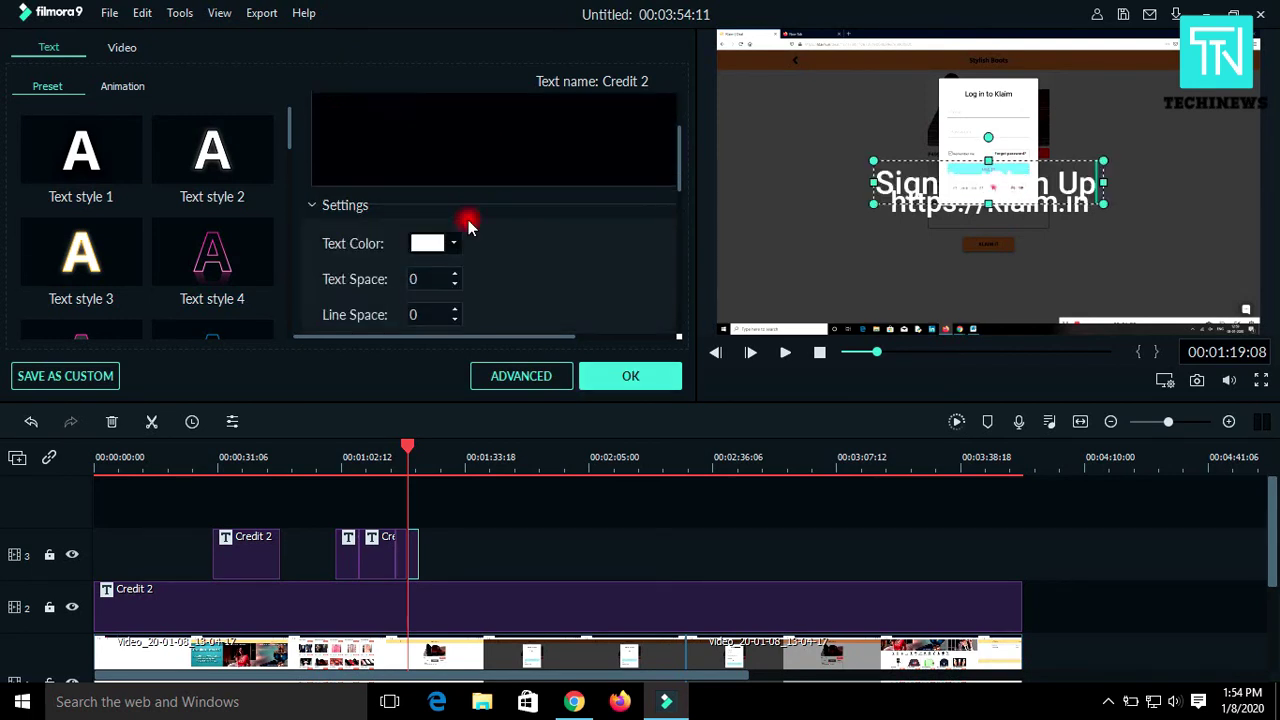
pyautogui.click(435, 243)
pyautogui.click(413, 326)
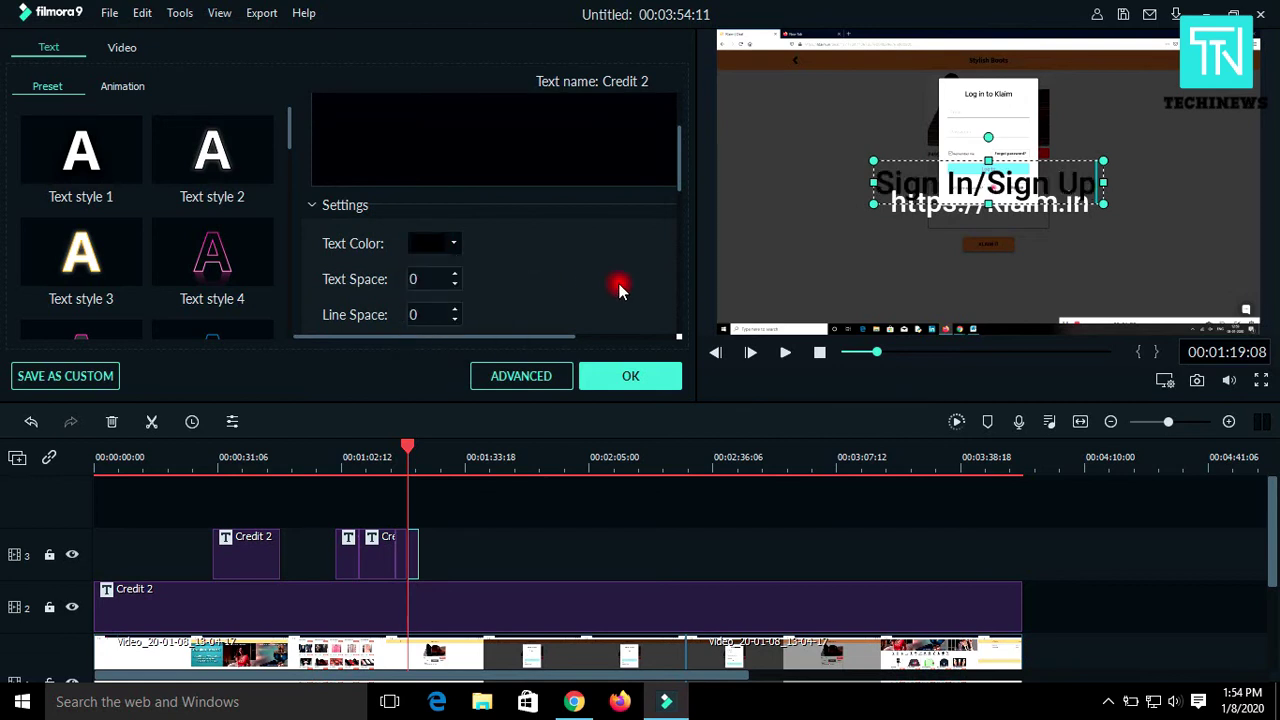
pyautogui.click(1142, 189)
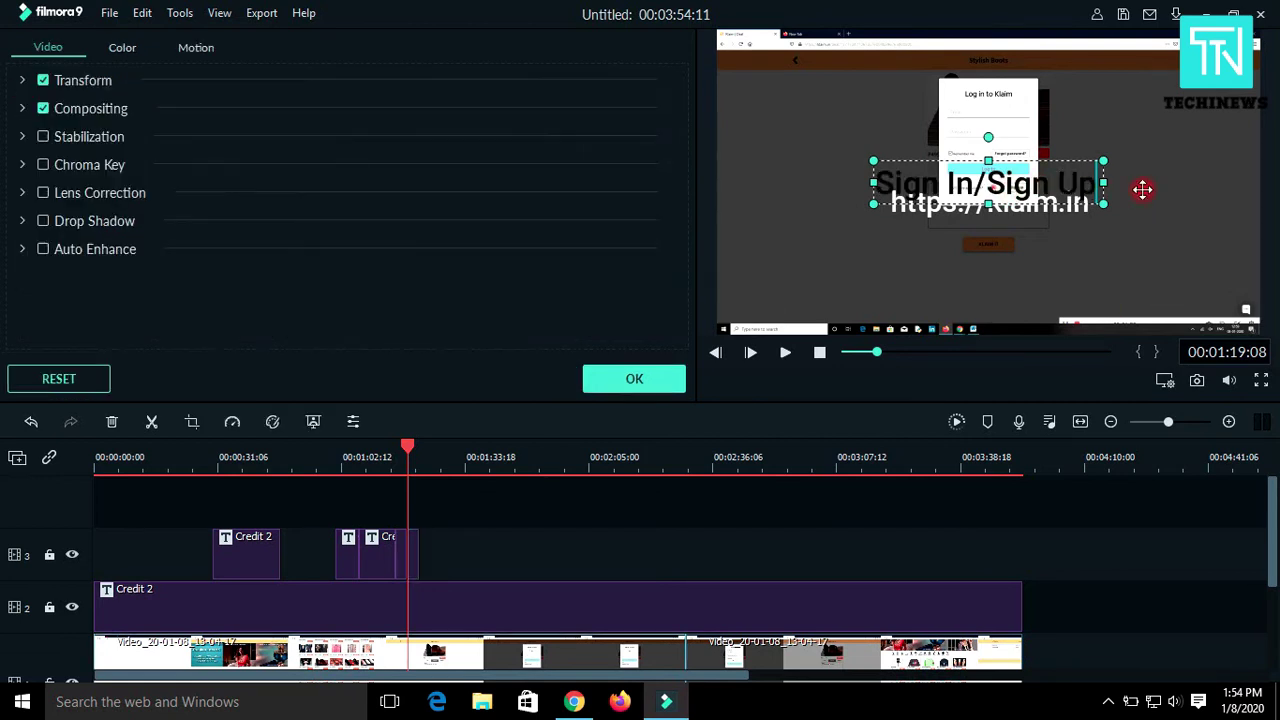
pyautogui.click(1040, 190)
pyautogui.moveTo(1040, 184); pyautogui.dragTo(1042, 284)
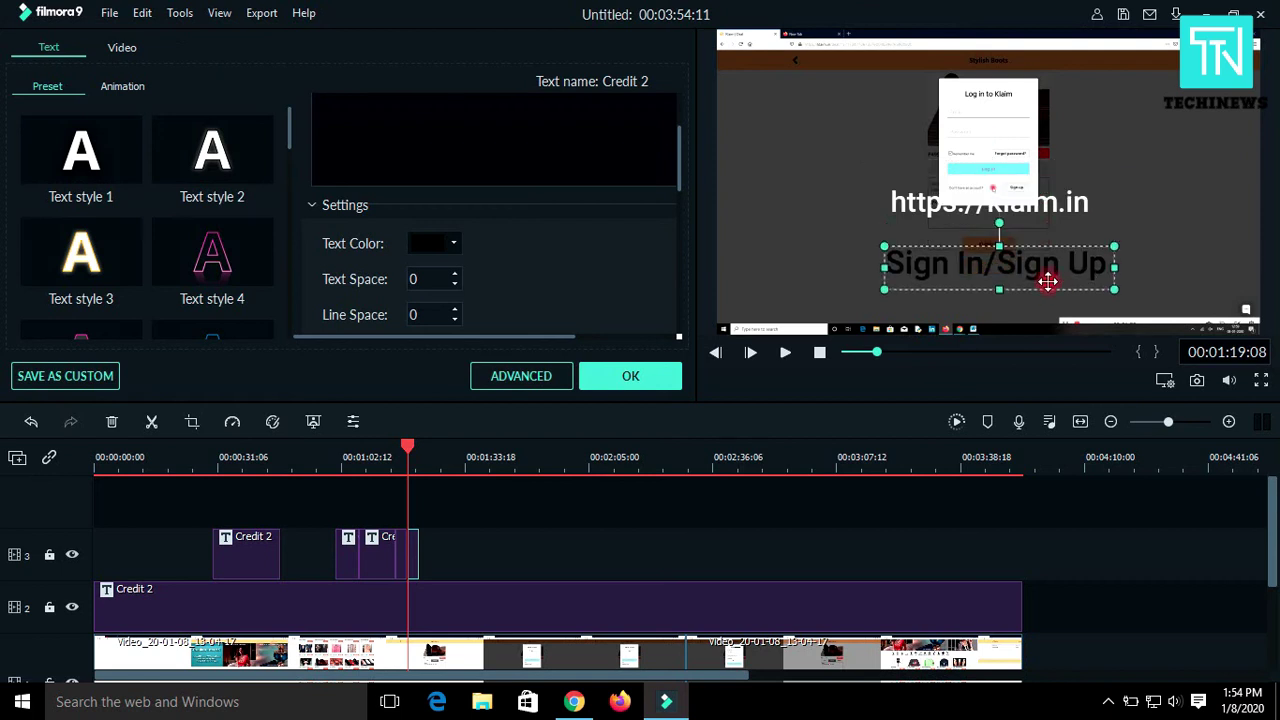
pyautogui.click(605, 382)
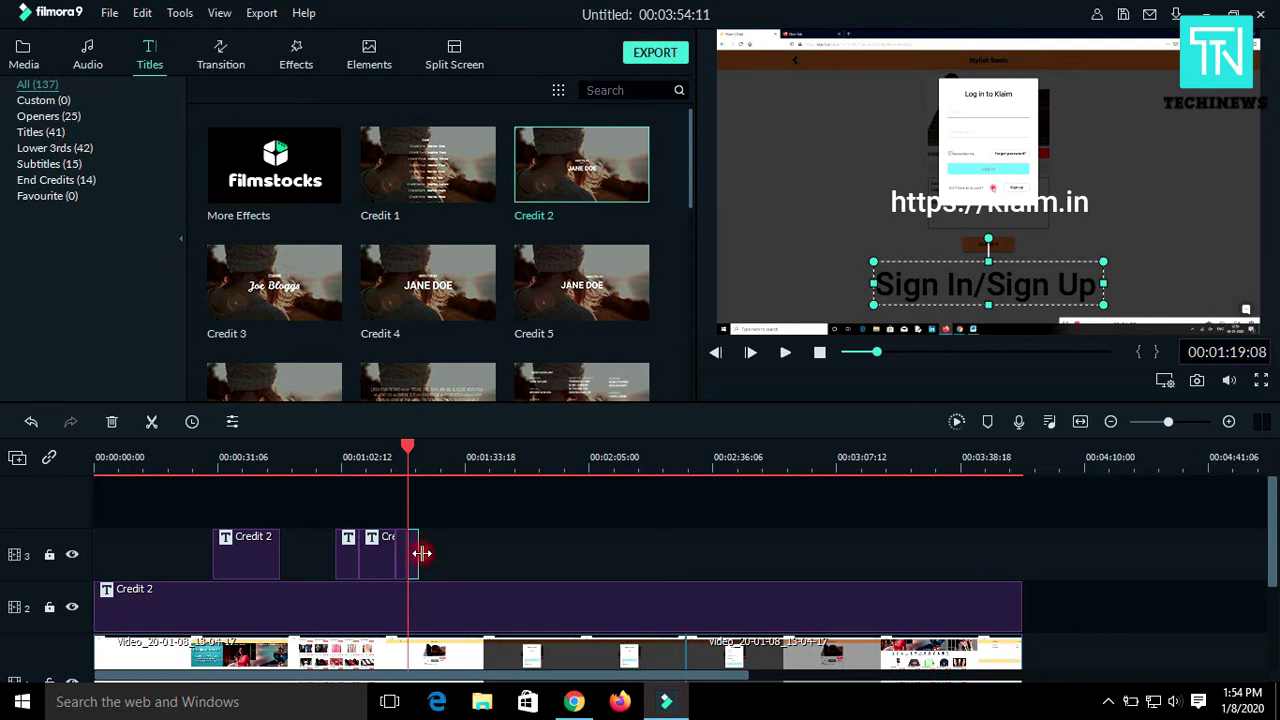
# - Stretch the 'Sign In/Sign Up' title clip to 25 seconds, ending around 00:01:44
pyautogui.press('space')
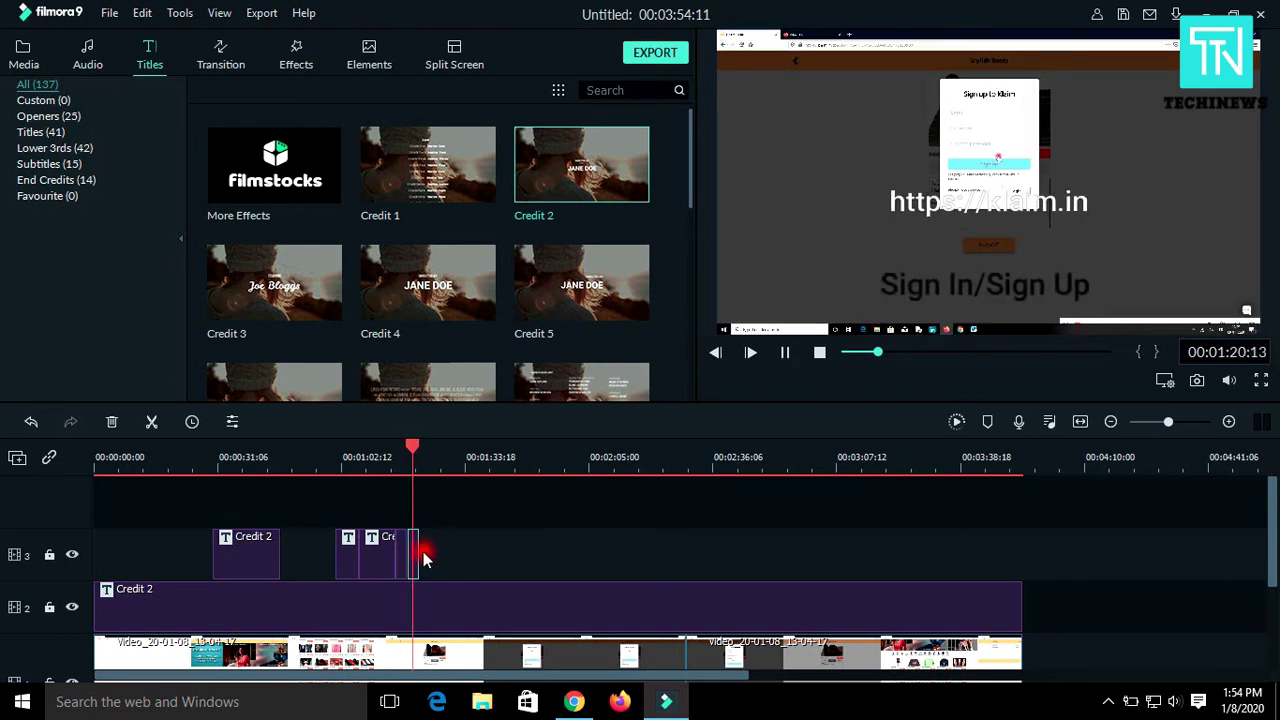
pyautogui.moveTo(418, 555); pyautogui.dragTo(459, 553)
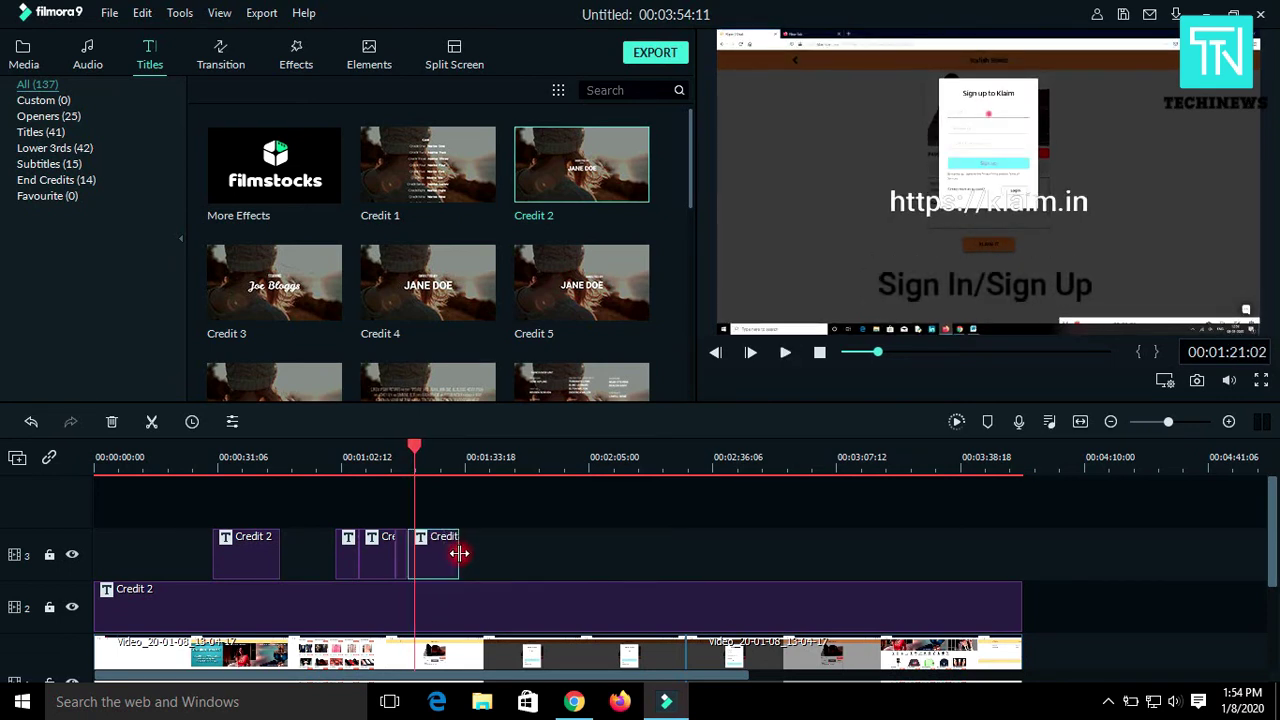
pyautogui.press('space')
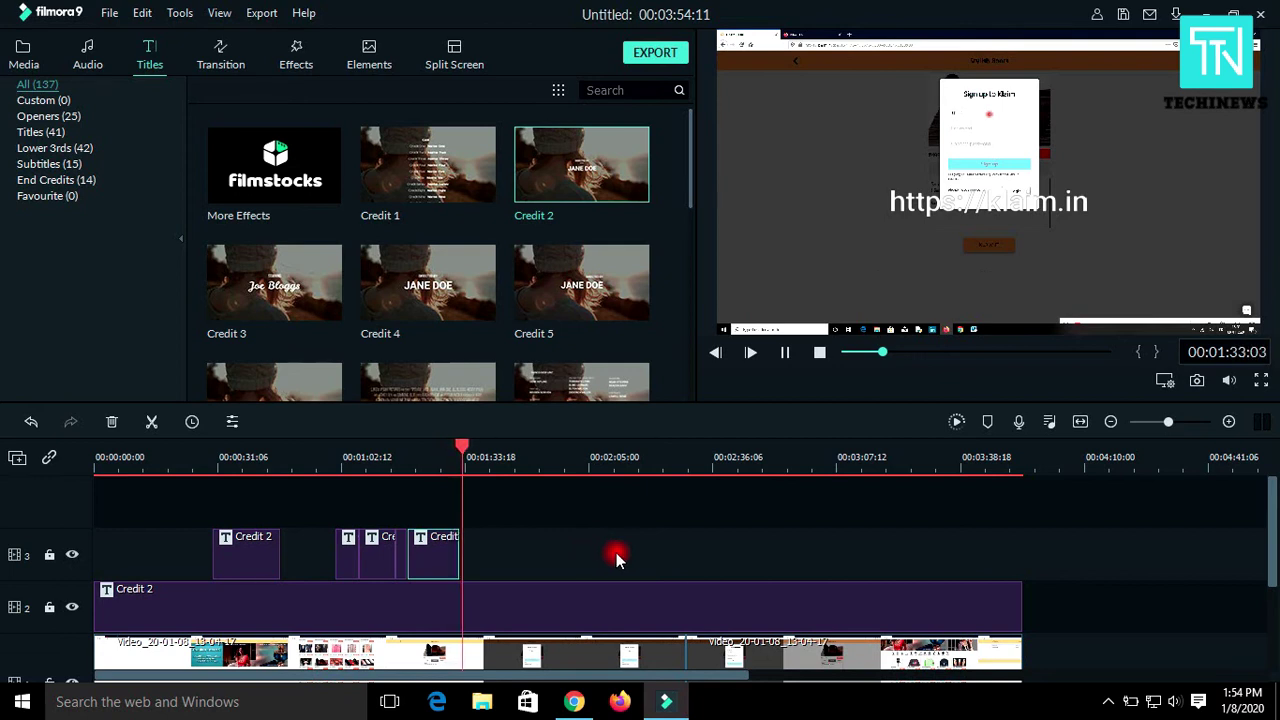
pyautogui.press('space')
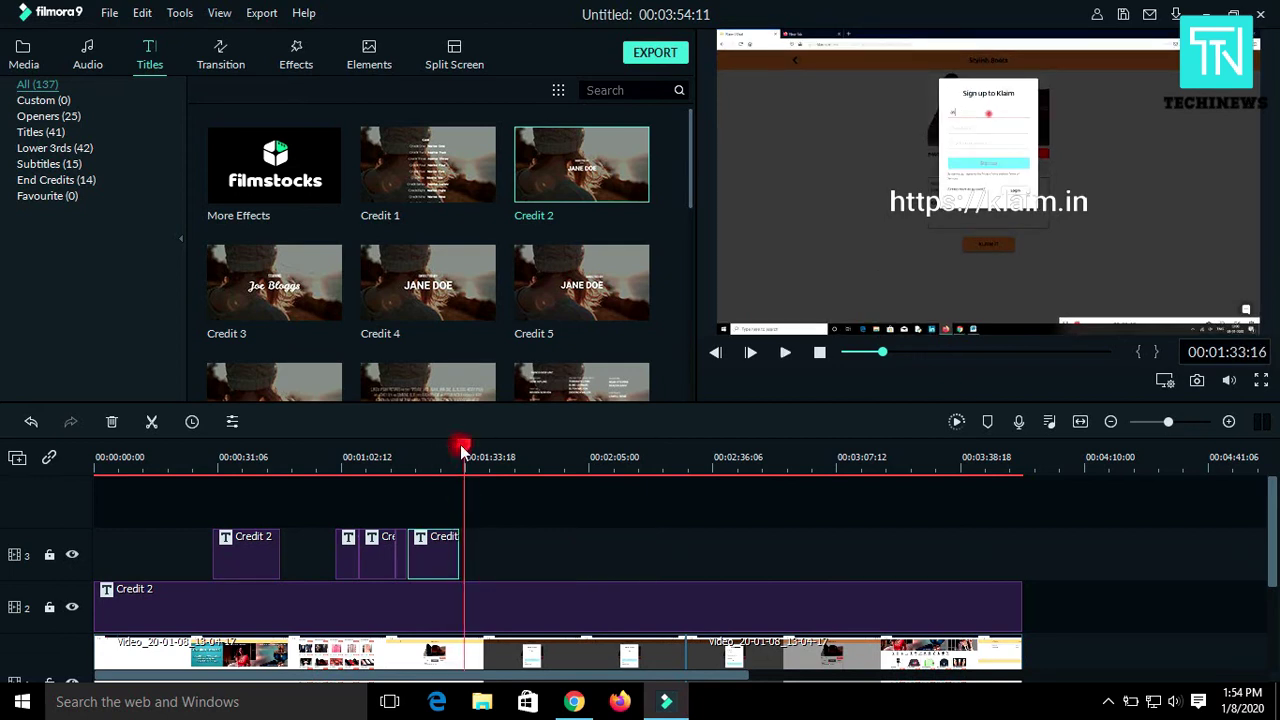
pyautogui.moveTo(464, 445); pyautogui.dragTo(583, 460)
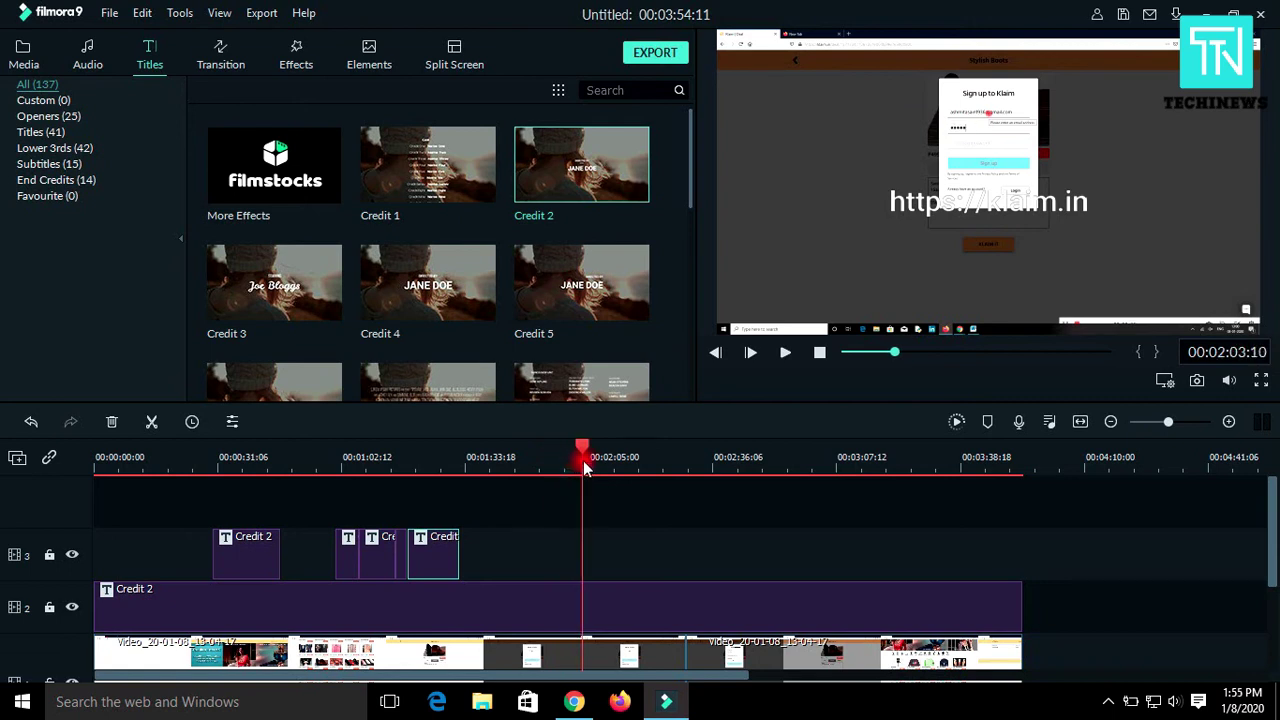
pyautogui.click(446, 557)
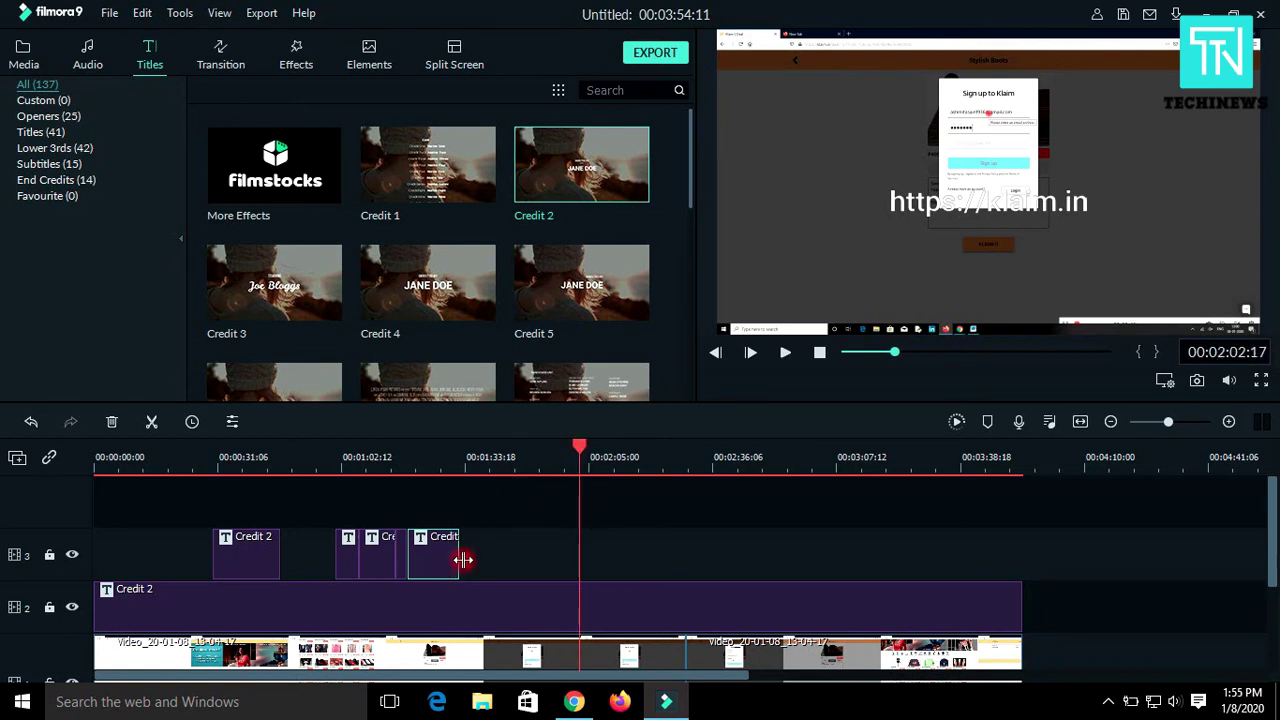
pyautogui.moveTo(463, 560); pyautogui.dragTo(509, 564)
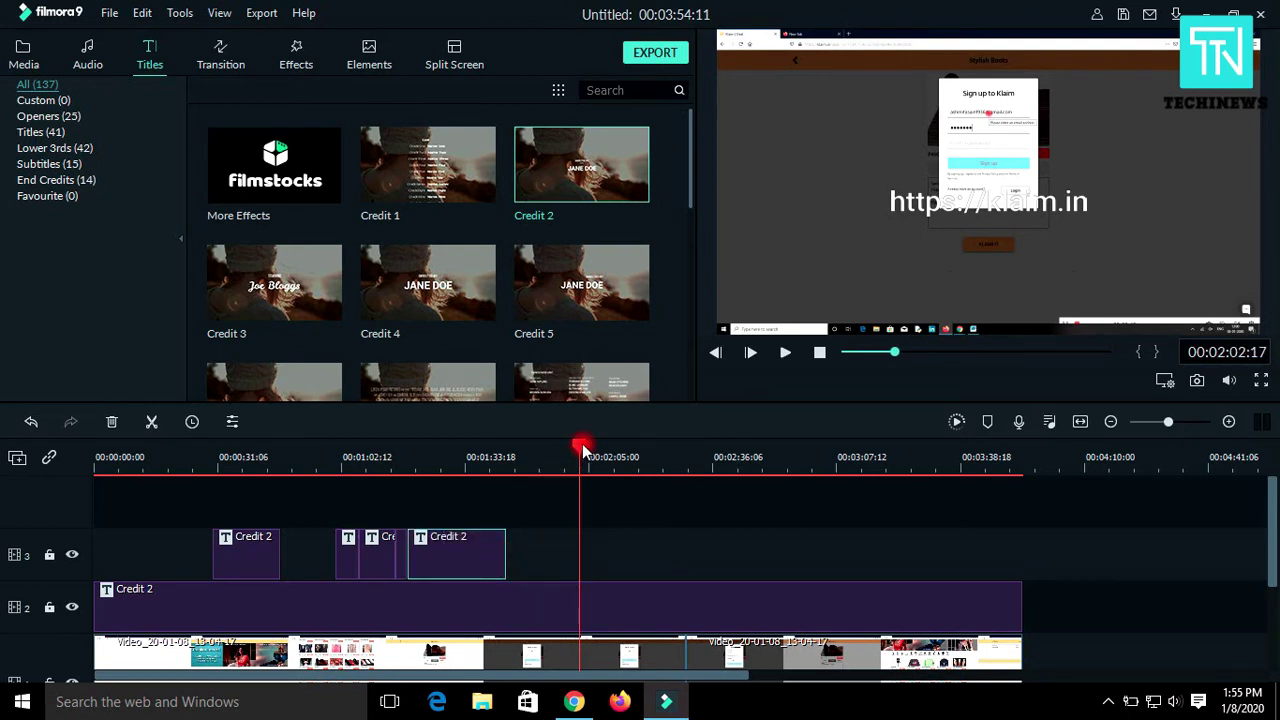
pyautogui.moveTo(582, 448); pyautogui.dragTo(645, 475)
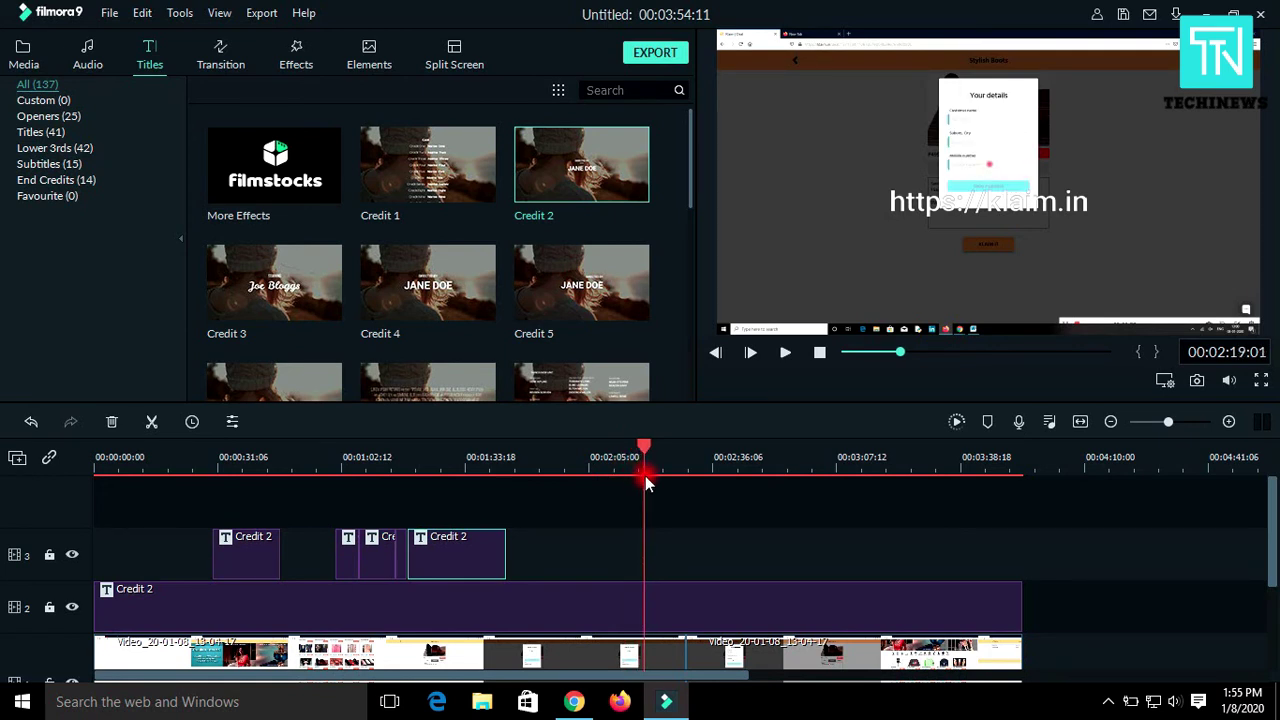
pyautogui.moveTo(645, 475); pyautogui.dragTo(638, 479)
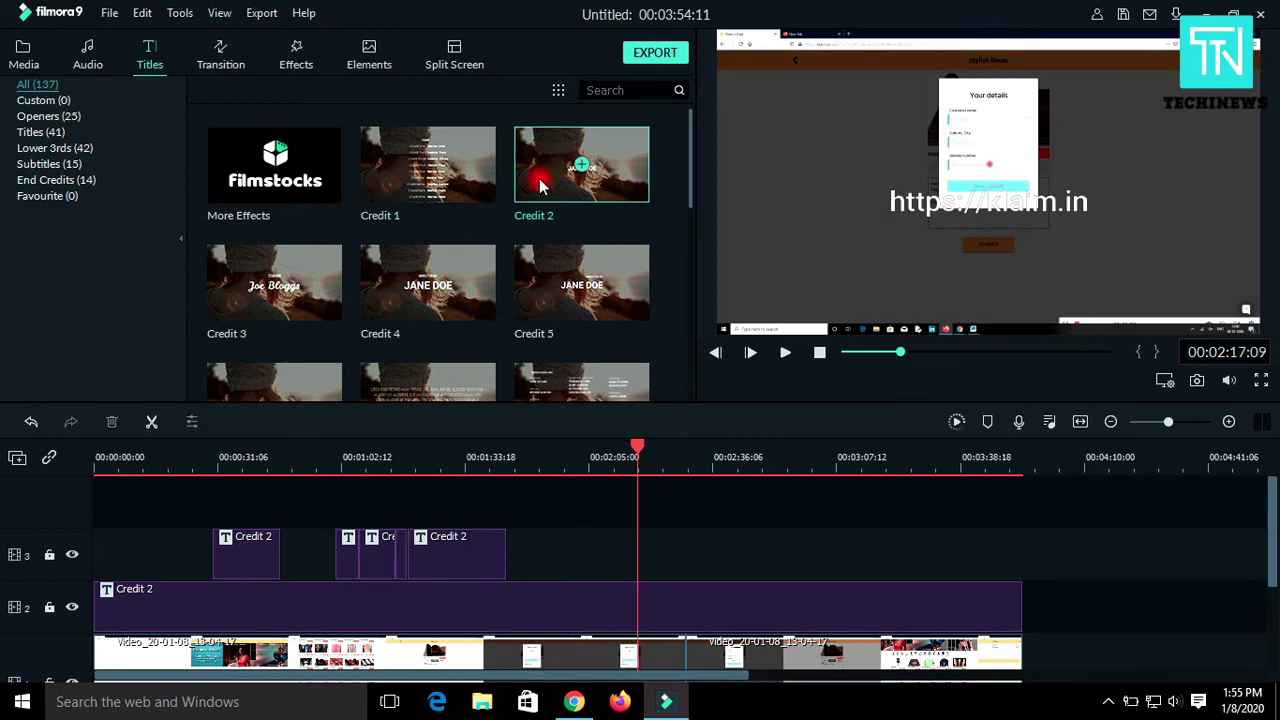
# - Add a dark Credit 2 title at 00:02:17 reading 'Update Your Details'
pyautogui.moveTo(560, 160)
pyautogui.mouseDown()
pyautogui.moveTo(657, 573)
pyautogui.moveTo(636, 559)
pyautogui.mouseUp()
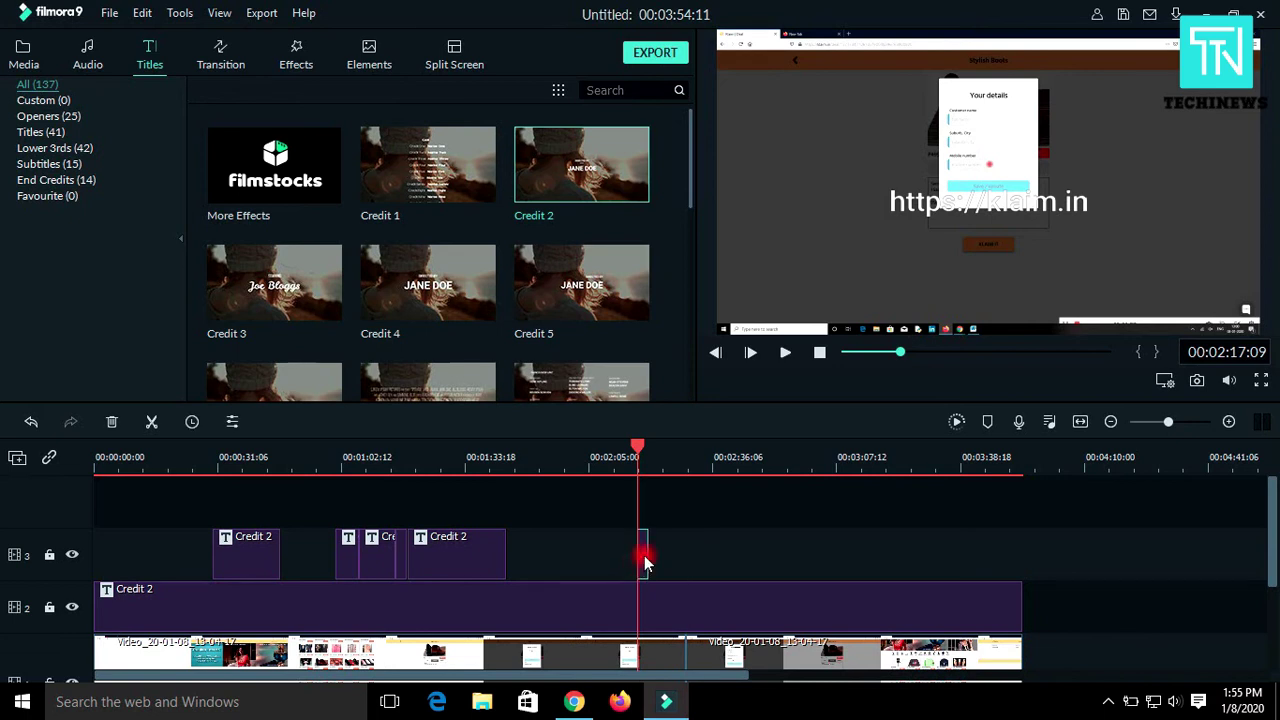
pyautogui.doubleClick(643, 558)
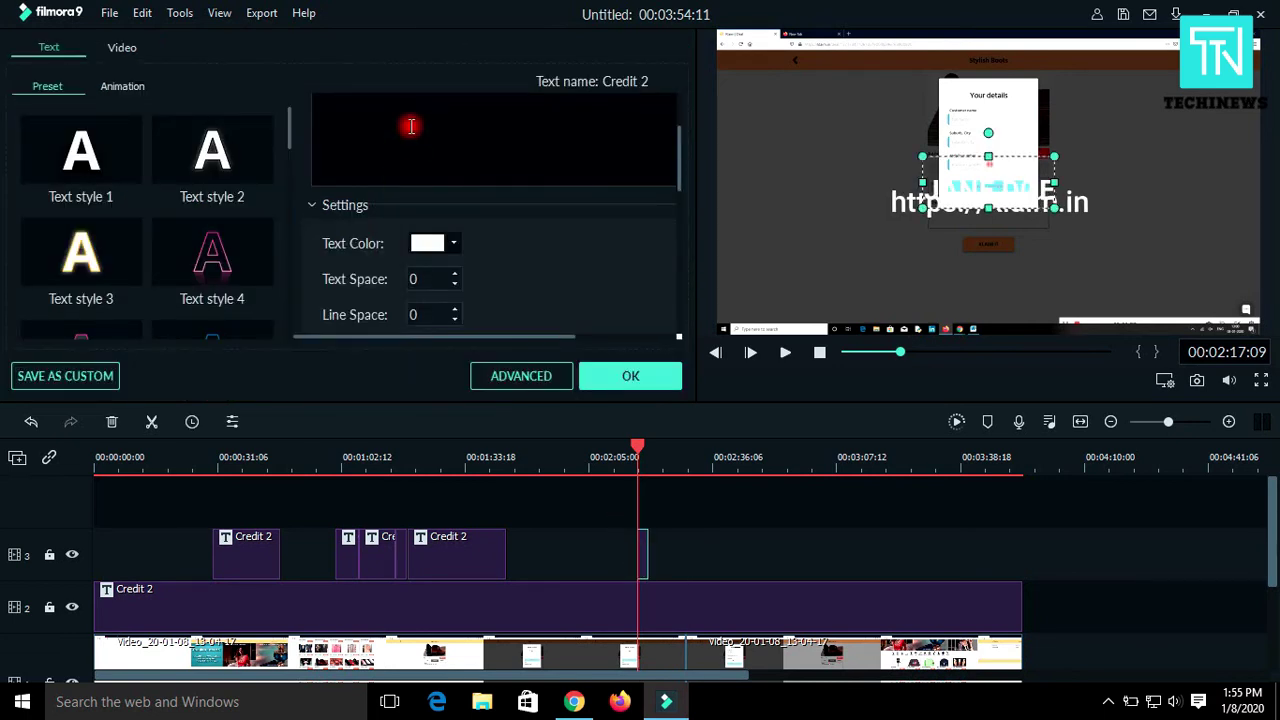
pyautogui.click(430, 245)
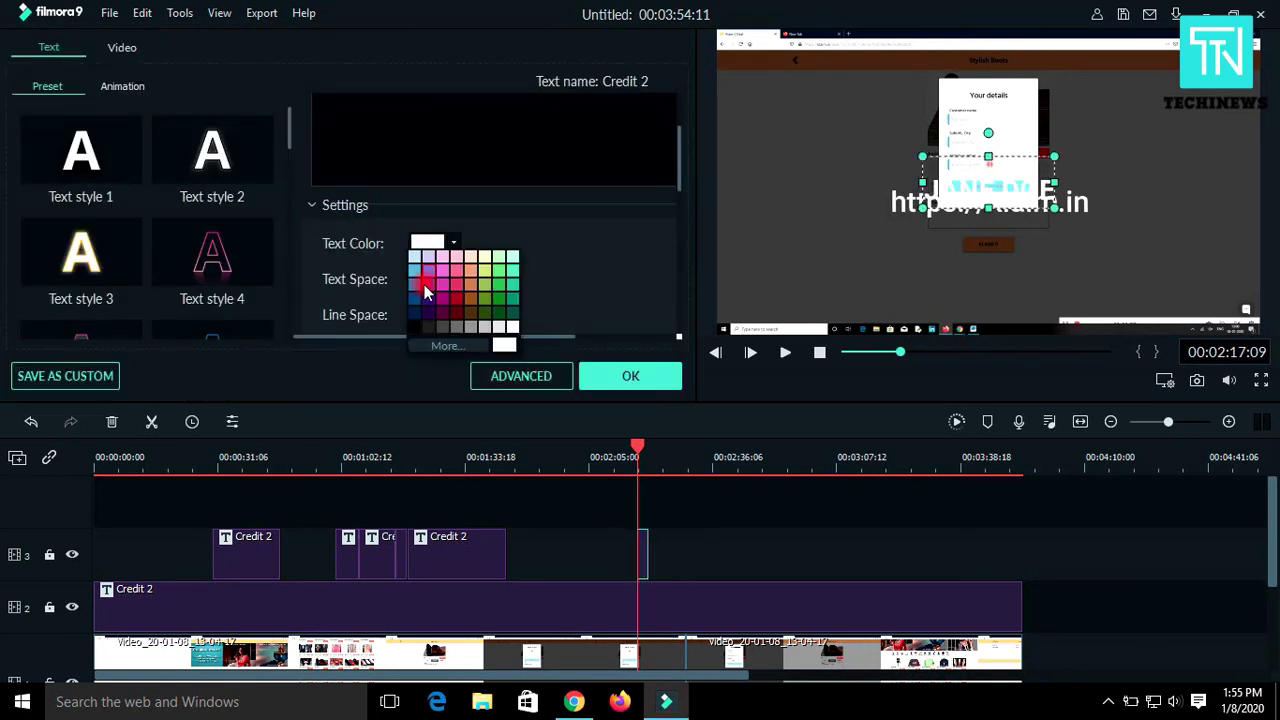
pyautogui.click(425, 320)
pyautogui.scroll(2, 508, 257)
pyautogui.scroll(1, 494, 208)
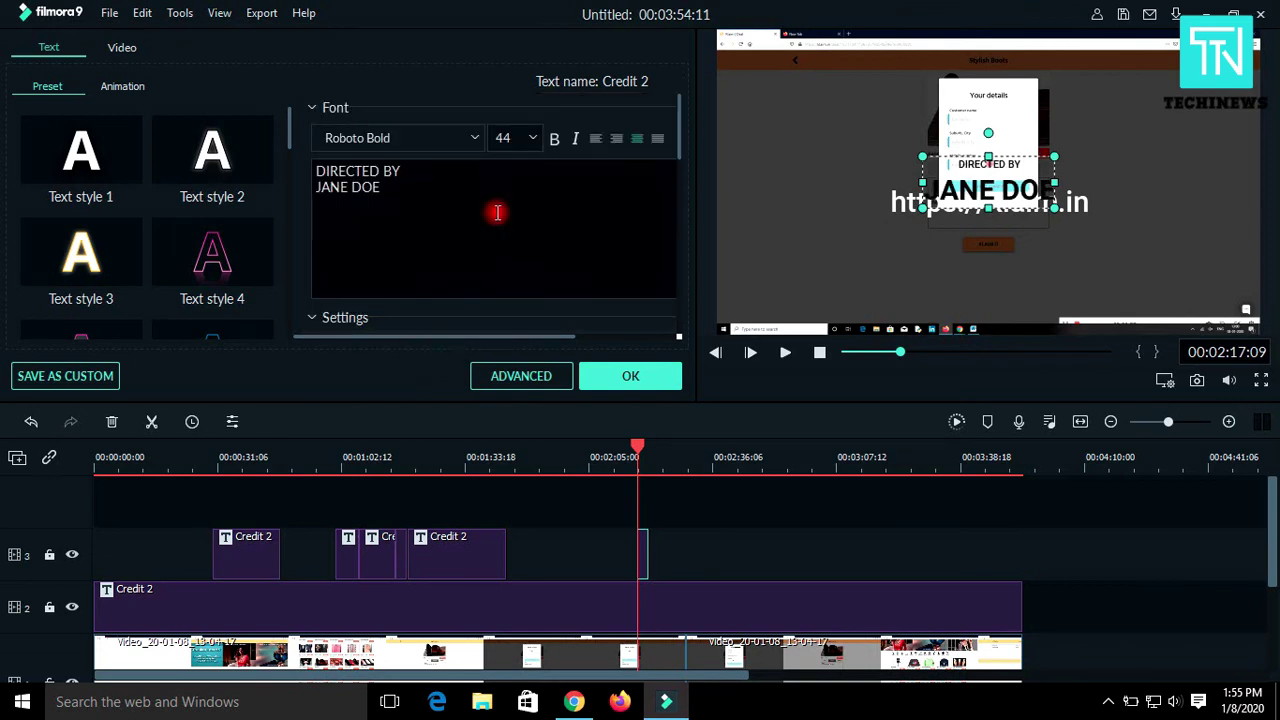
pyautogui.click(430, 184)
pyautogui.hotkey('ctrl', 'shift', 'Left')
pyautogui.hotkey('ctrl', 'shift', 'Left')
pyautogui.hotkey('ctrl', 'a')
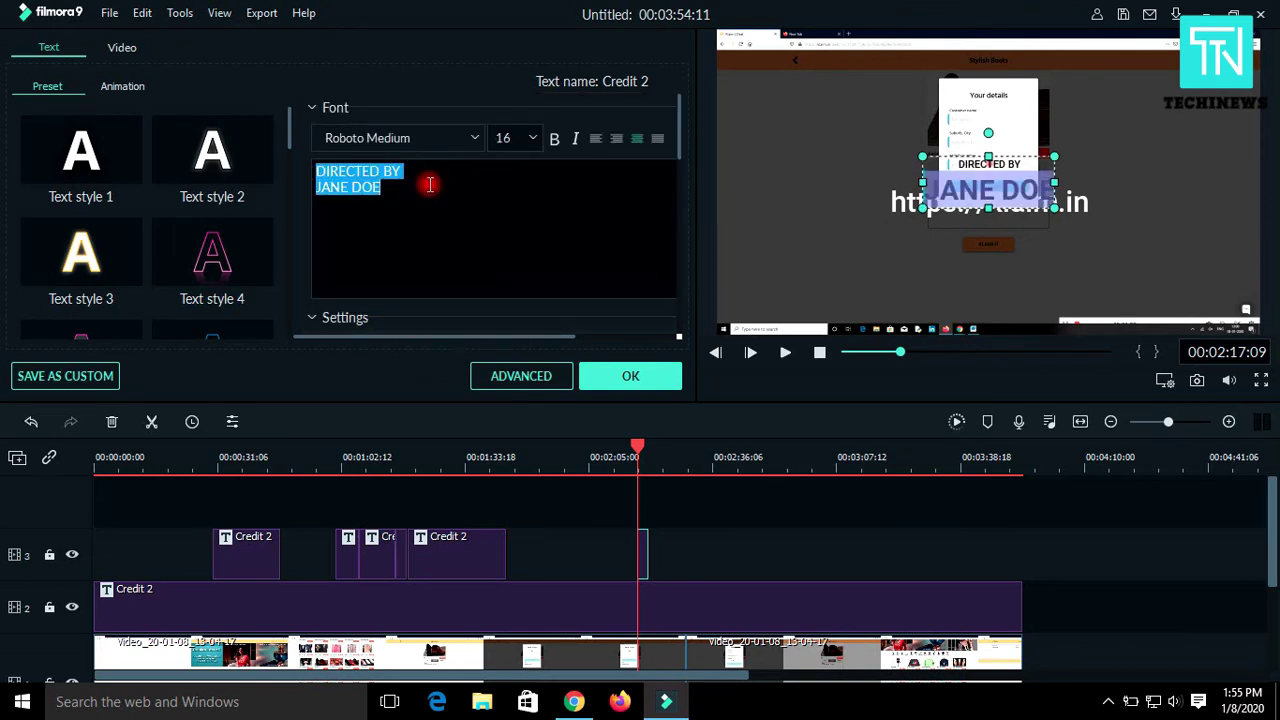
pyautogui.press('BackSpace')
pyautogui.write('Updat')
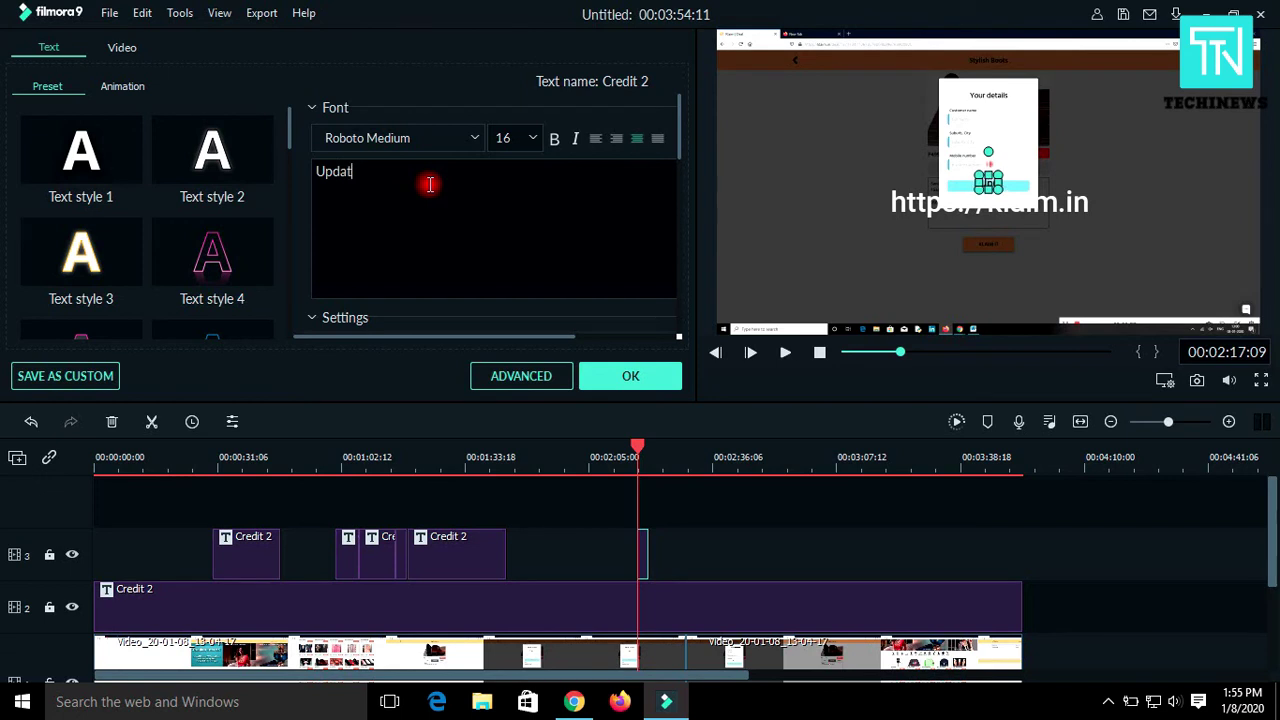
pyautogui.write('e Y')
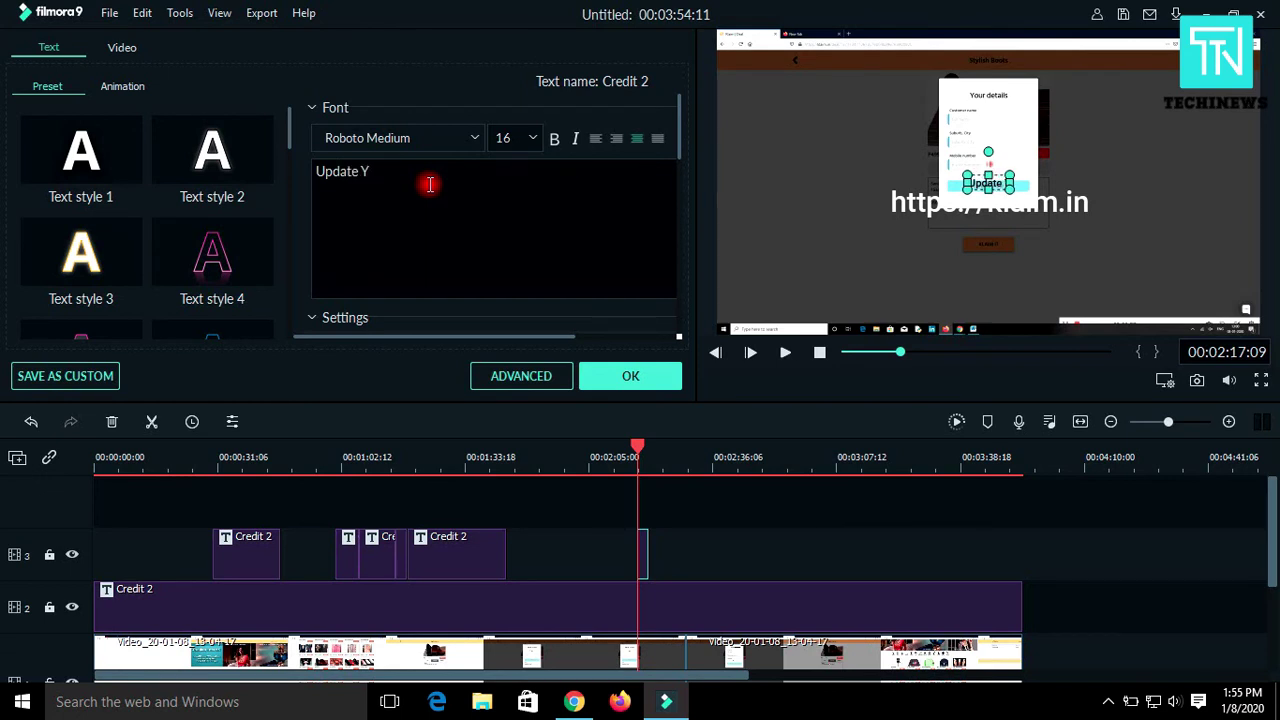
pyautogui.write('our De')
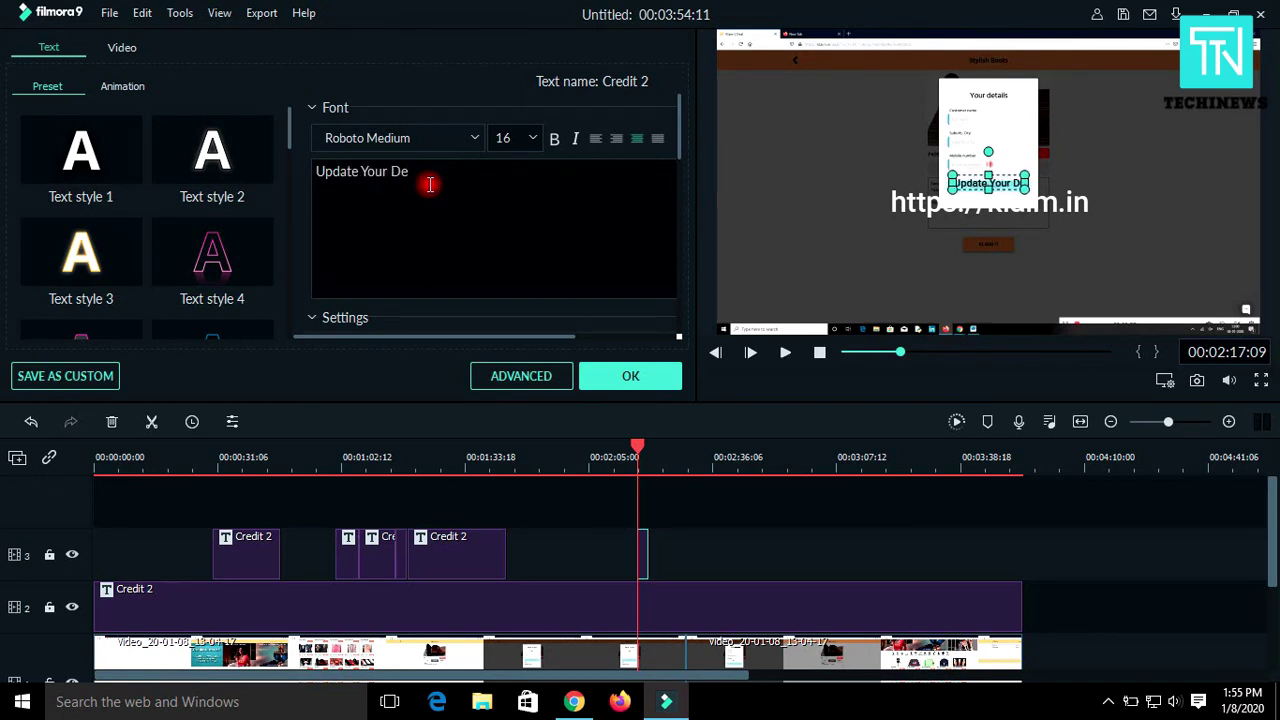
pyautogui.write('tails')
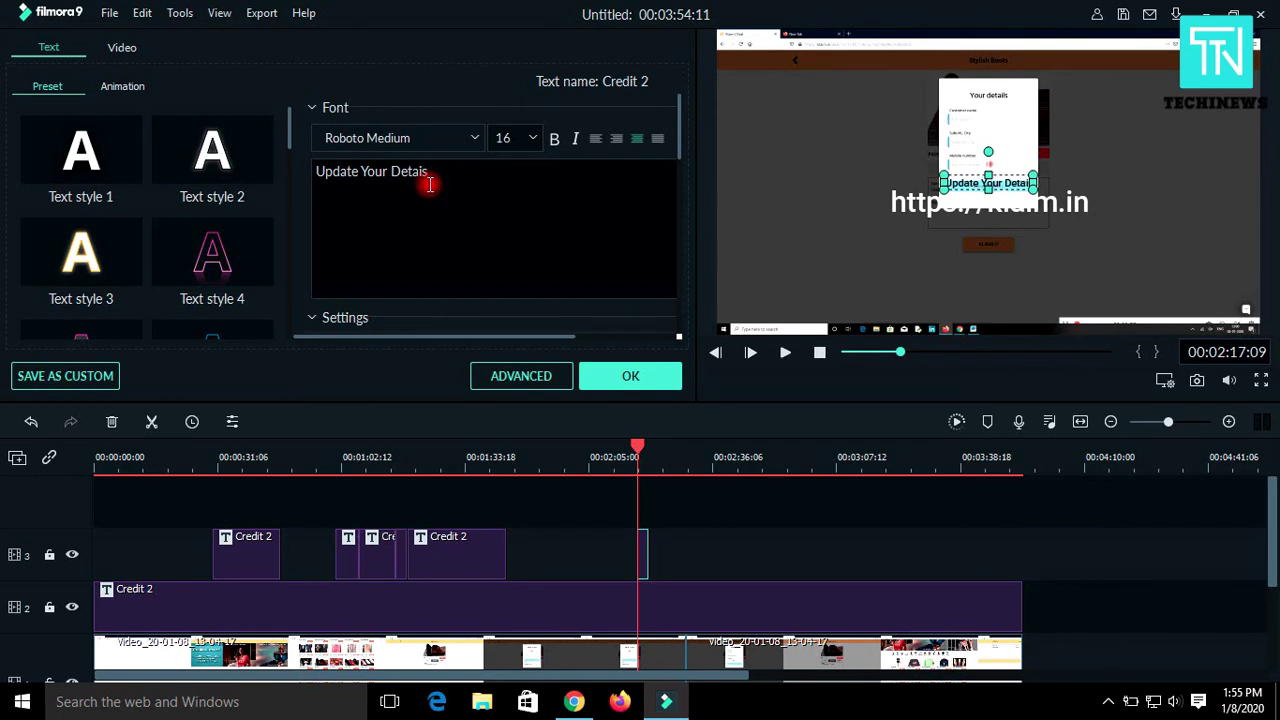
pyautogui.write('s')
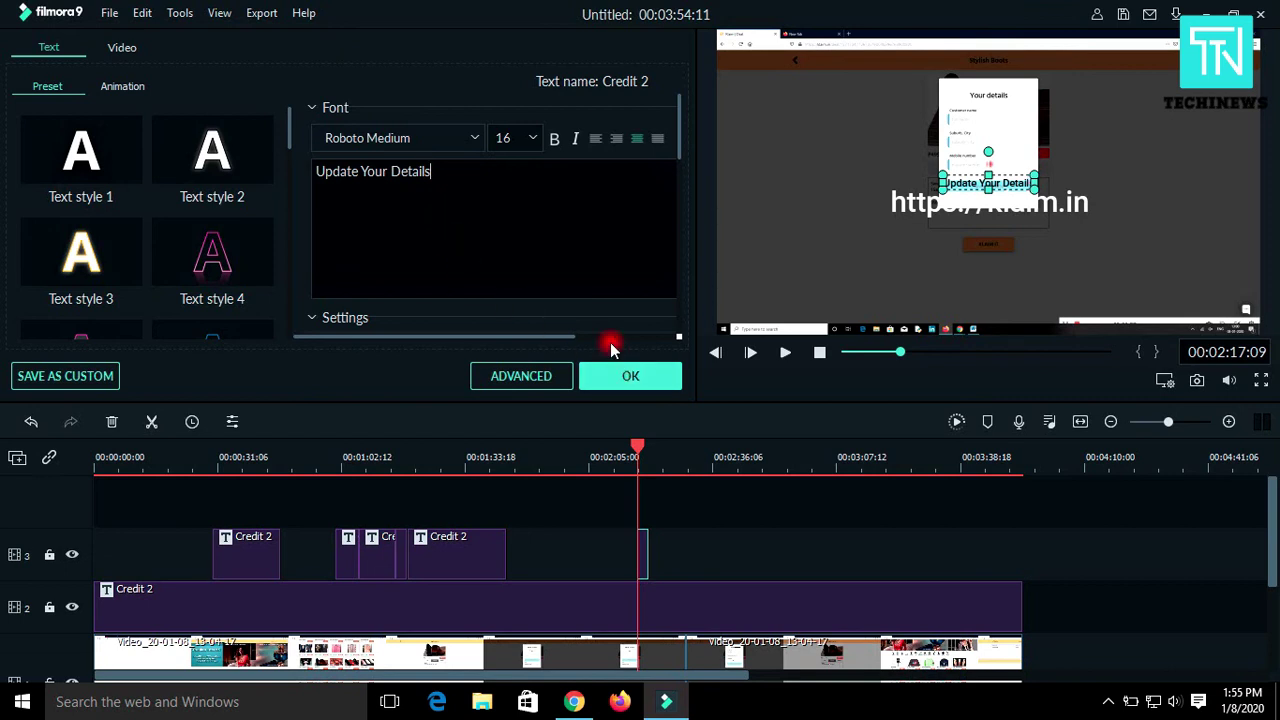
# - Set the 'Update Your Details' font size to 50 and confirm the edits
pyautogui.doubleClick(516, 138)
pyautogui.write('50')
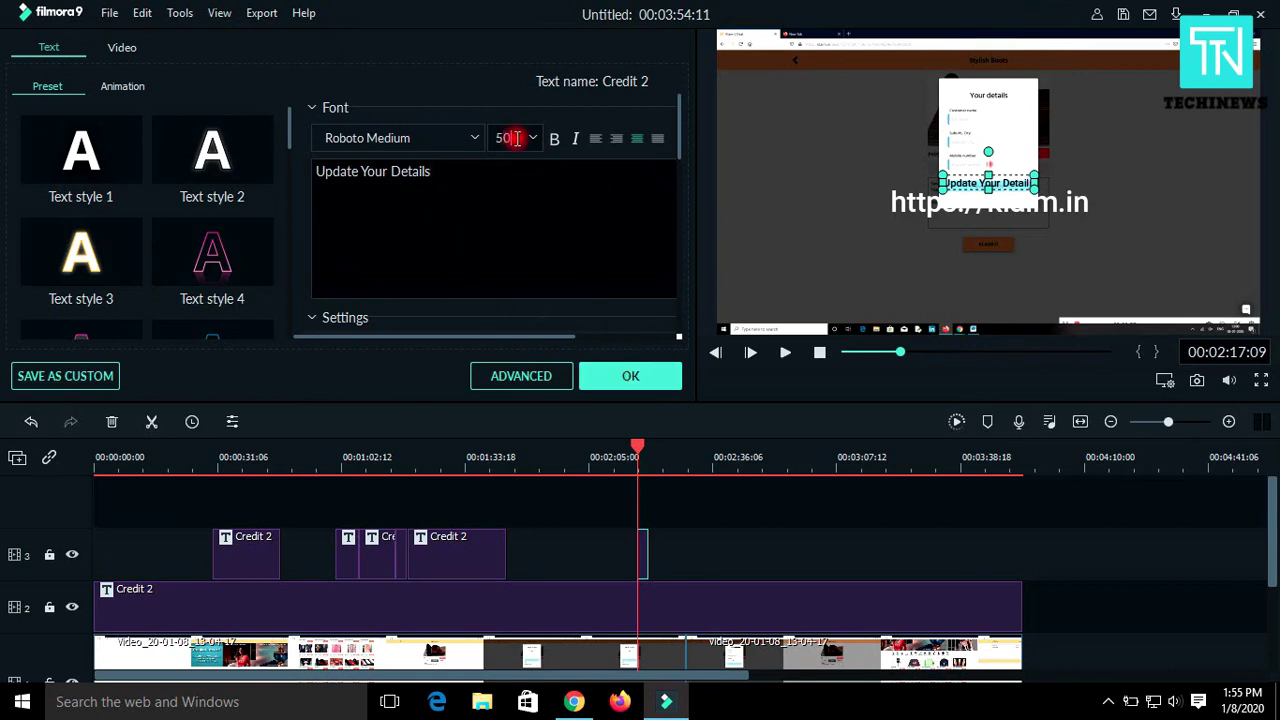
pyautogui.press('Return')
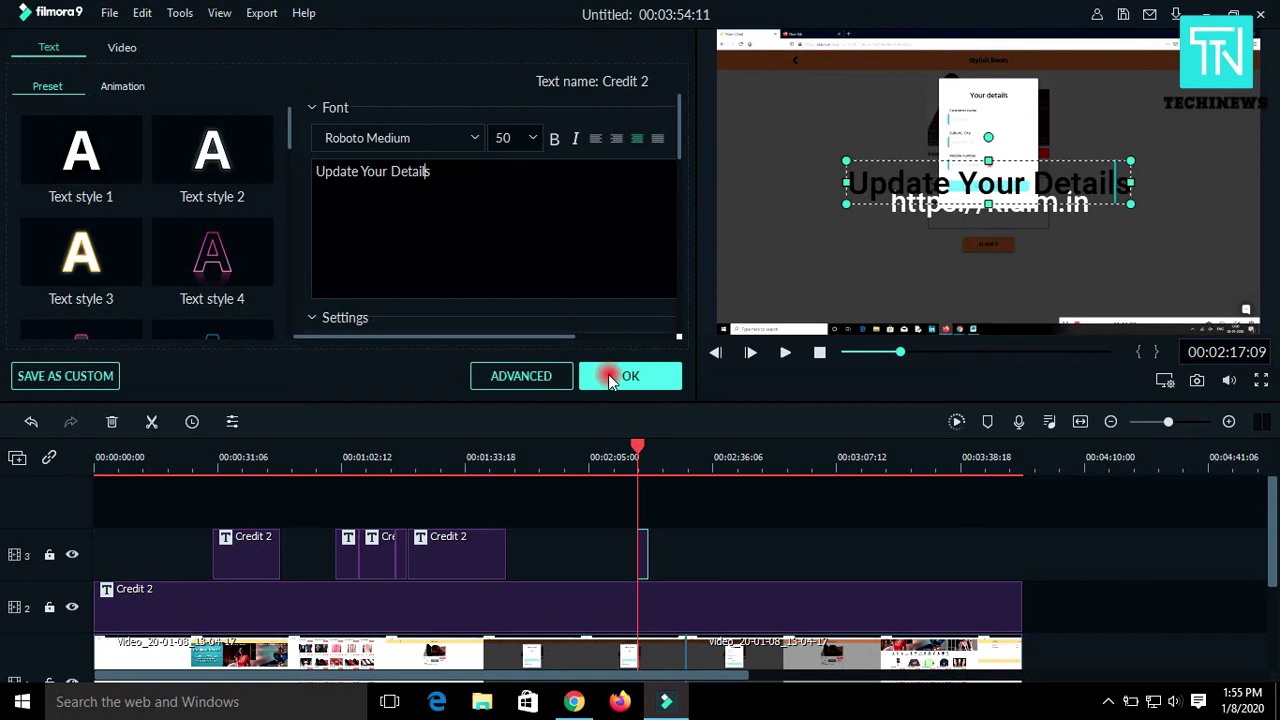
pyautogui.click(612, 378)
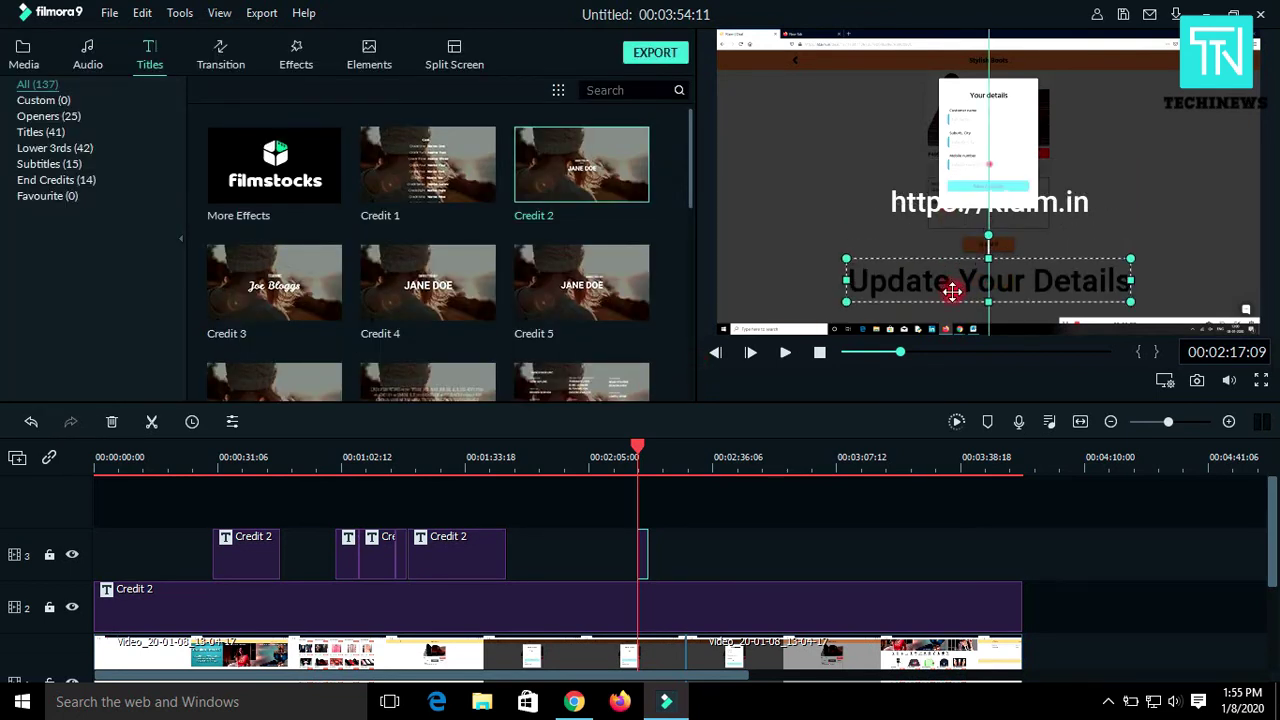
# - Move 'Update Your Details' below the klaim.in address and lengthen its clip past 00:02:39
pyautogui.moveTo(958, 188); pyautogui.dragTo(953, 305)
pyautogui.click(1080, 257)
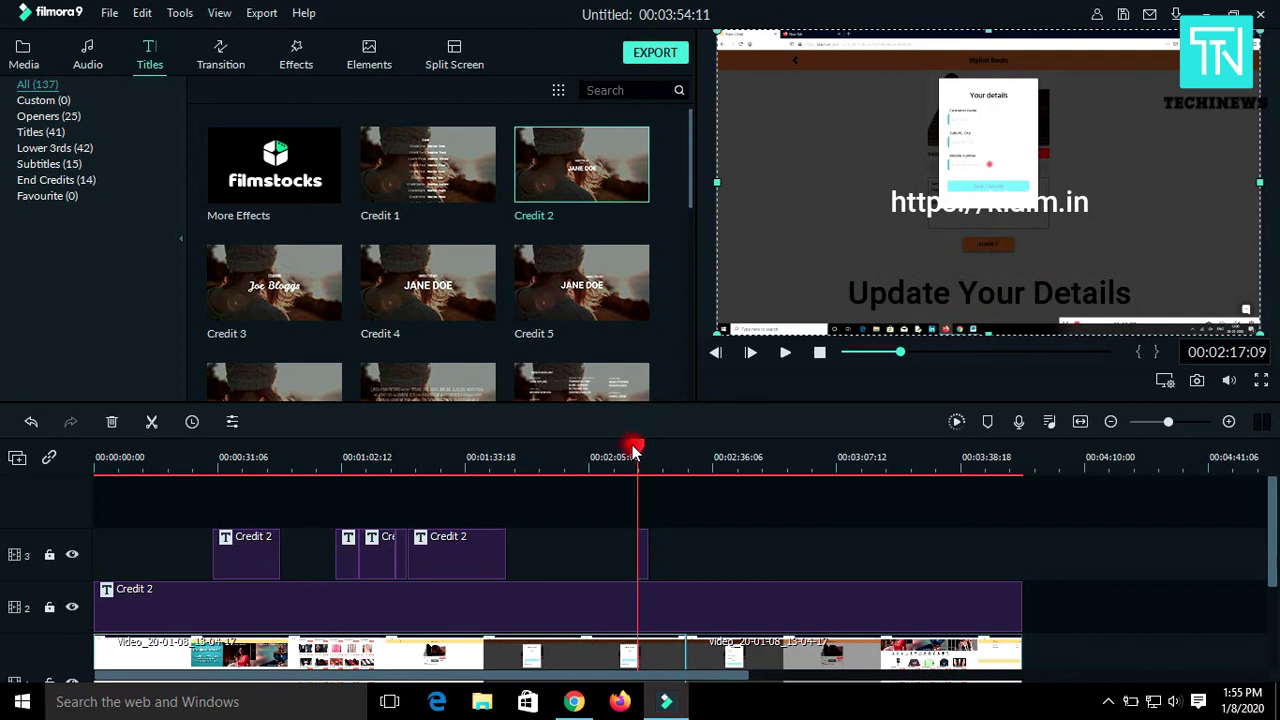
pyautogui.moveTo(643, 548); pyautogui.dragTo(669, 547)
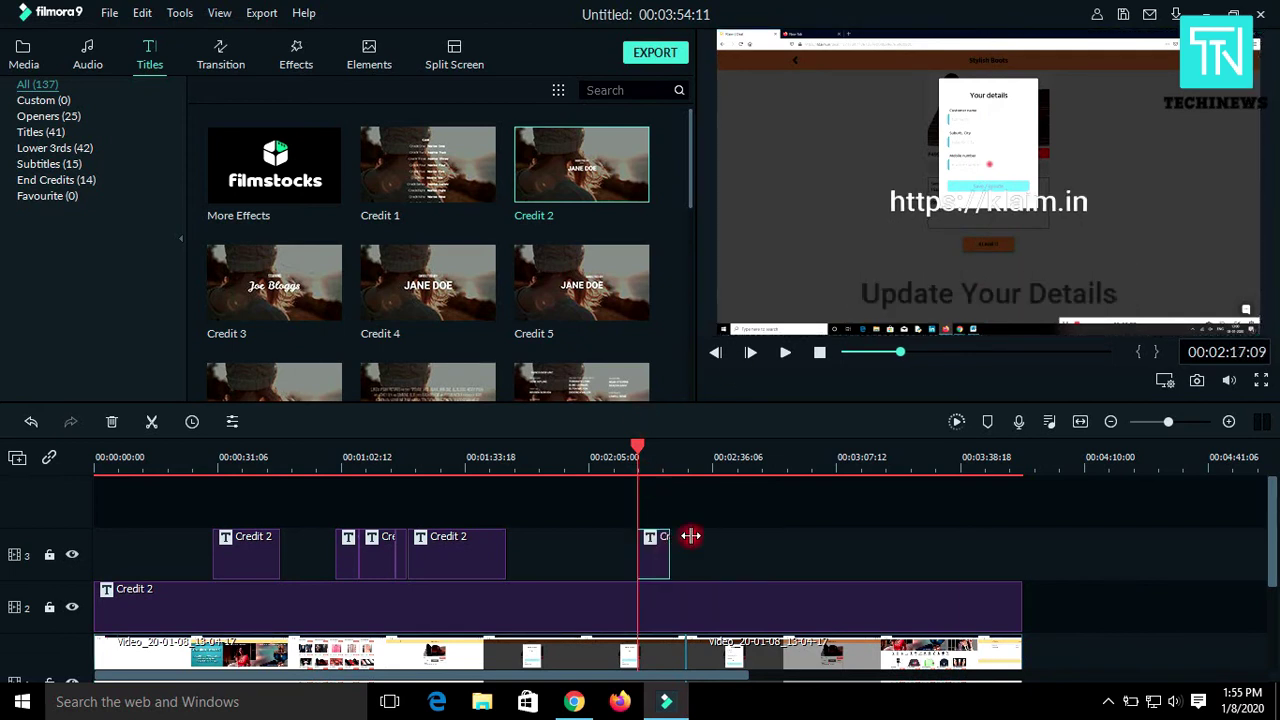
pyautogui.press('space')
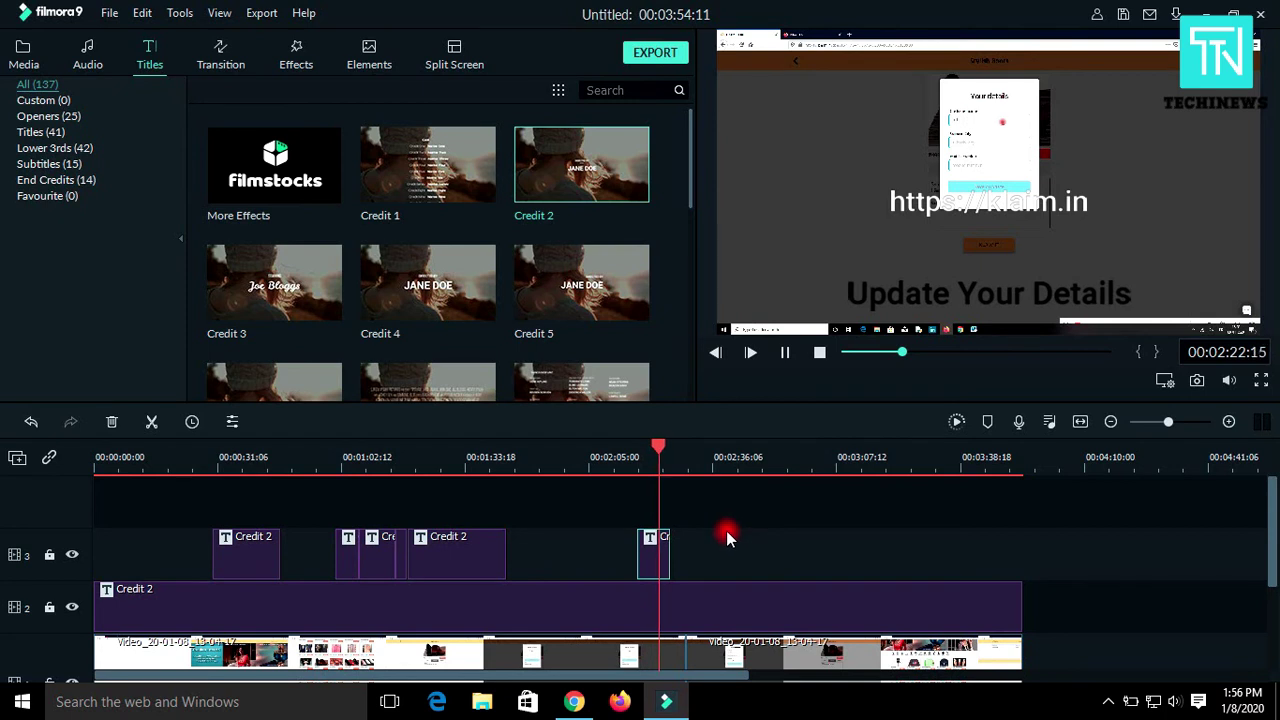
pyautogui.press('space')
pyautogui.moveTo(670, 560); pyautogui.dragTo(694, 557)
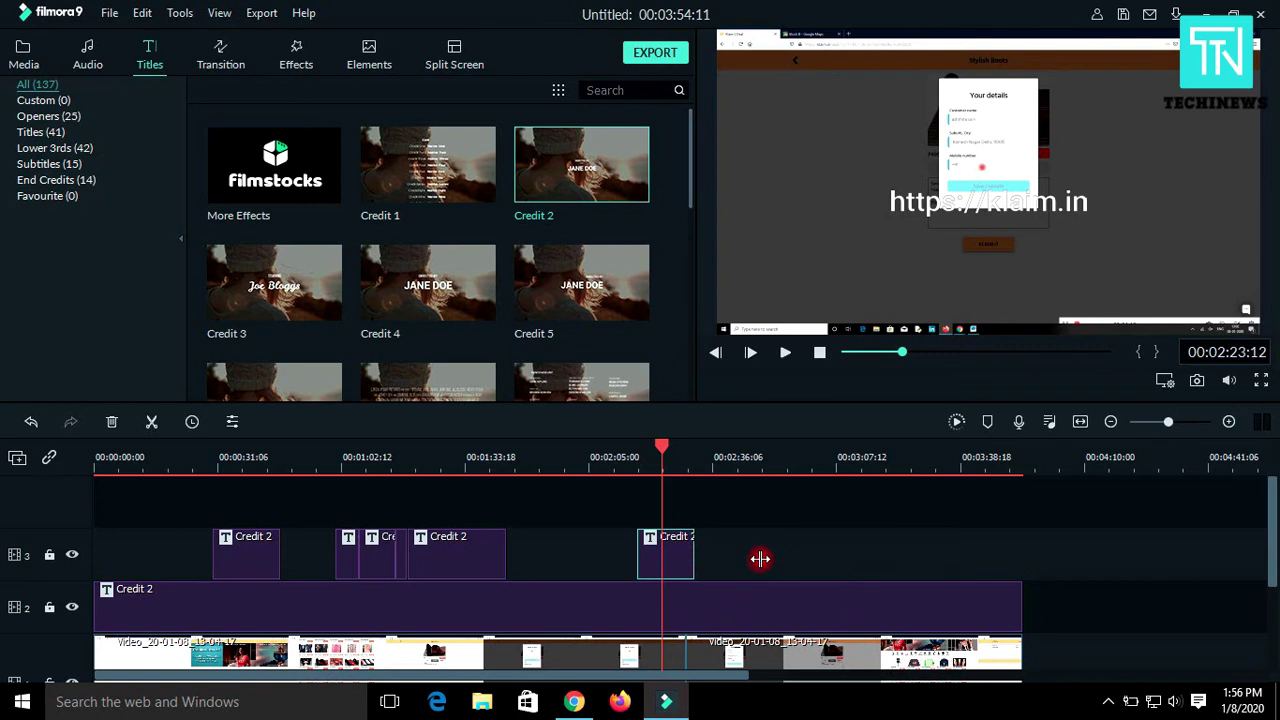
pyautogui.press('space')
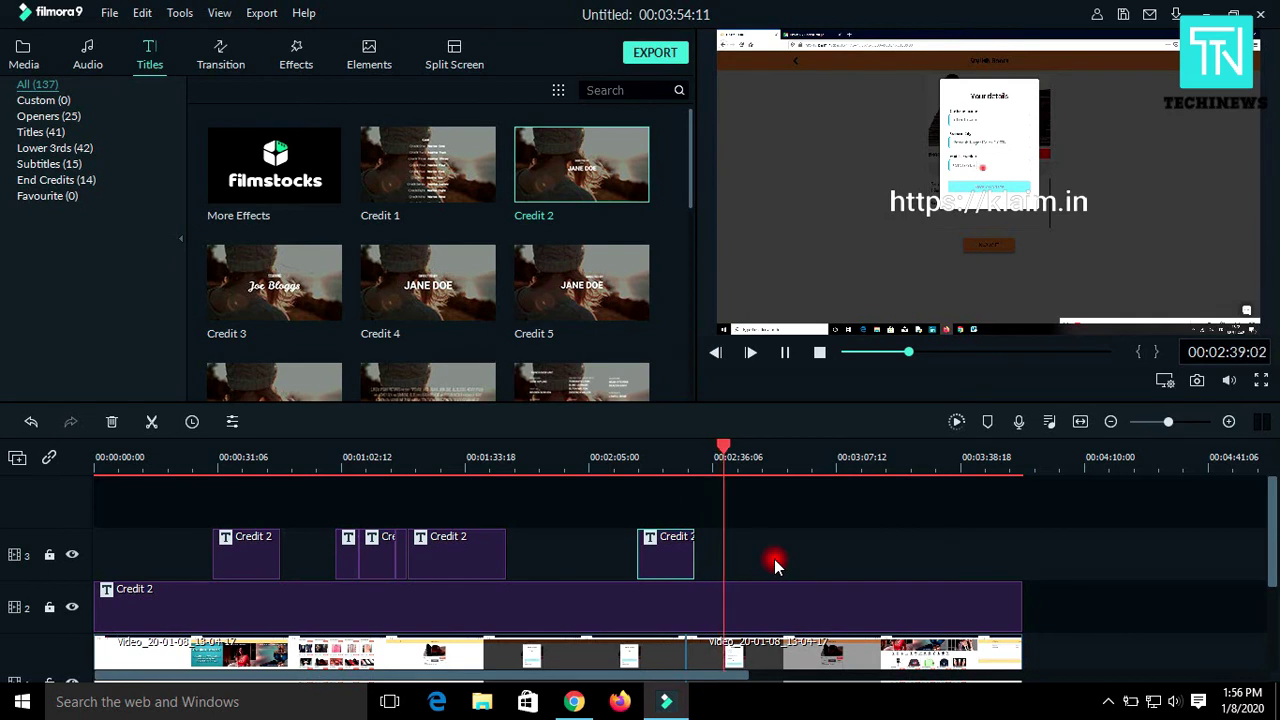
# - Stretch the Credit 2 'Update Your Details' title clip to end near 2:46
pyautogui.doubleClick(665, 563)
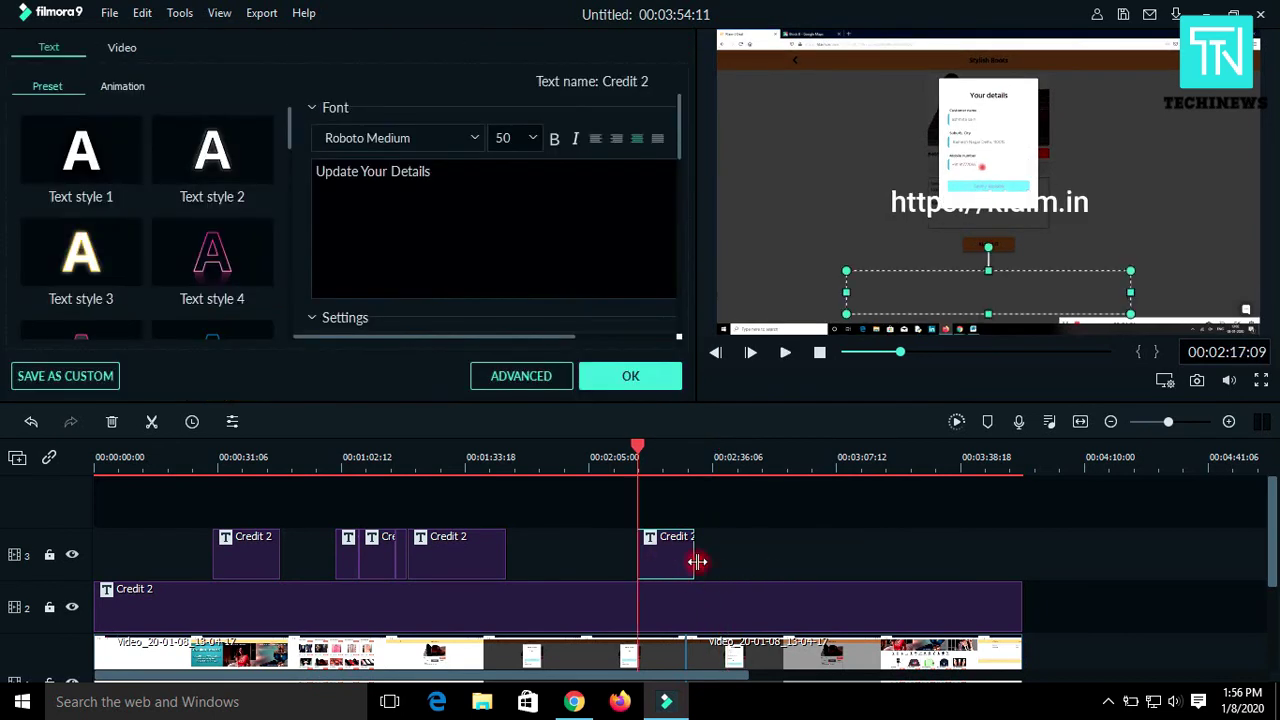
pyautogui.moveTo(697, 561); pyautogui.dragTo(732, 557)
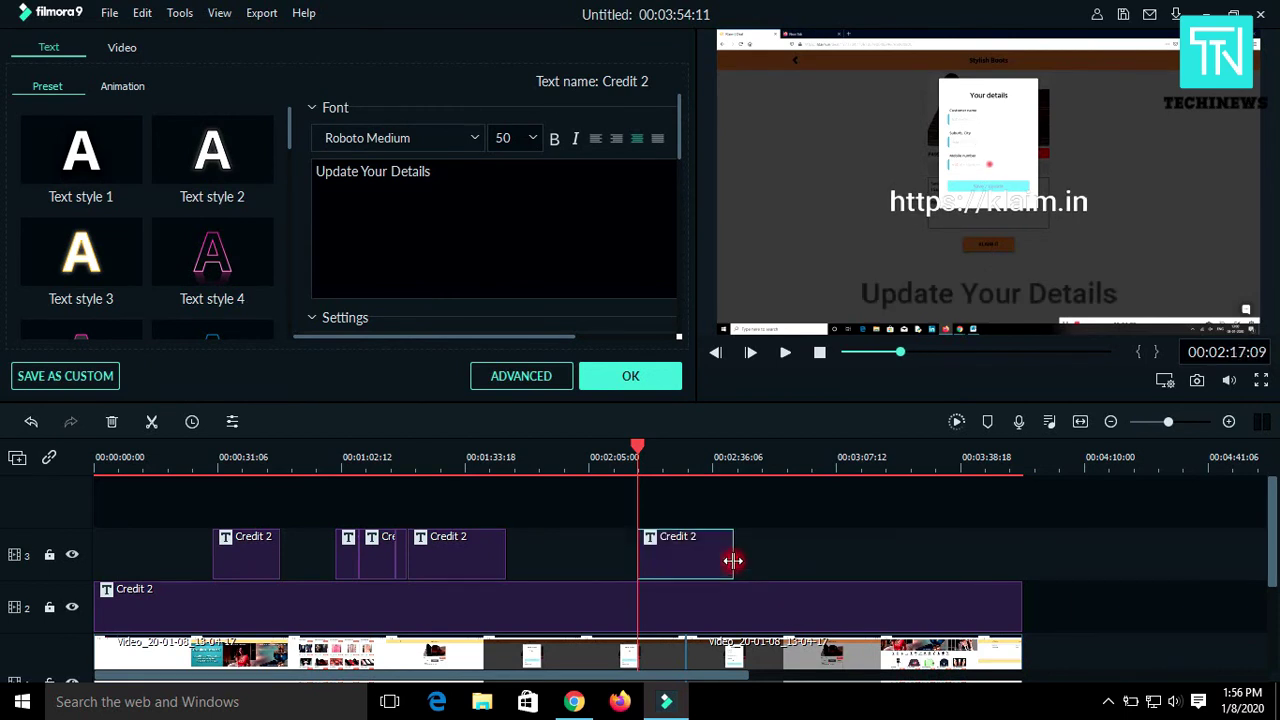
pyautogui.moveTo(638, 447); pyautogui.dragTo(735, 460)
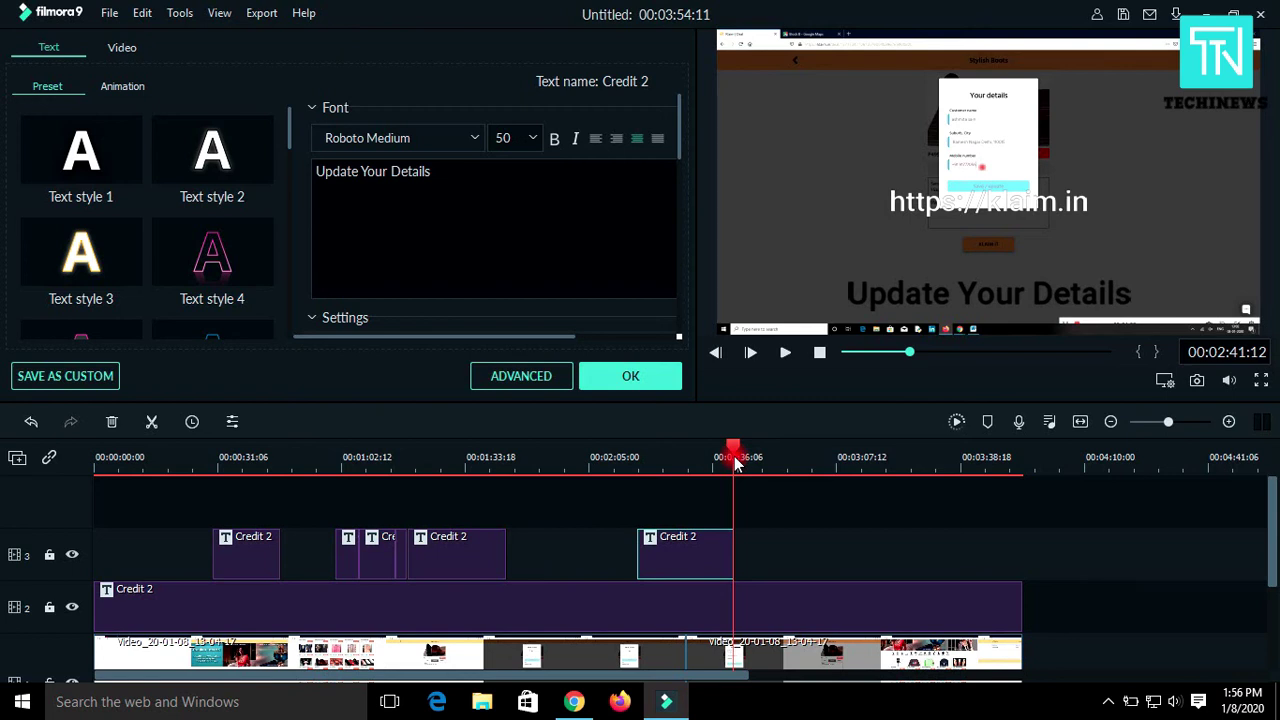
pyautogui.moveTo(735, 460); pyautogui.dragTo(752, 455)
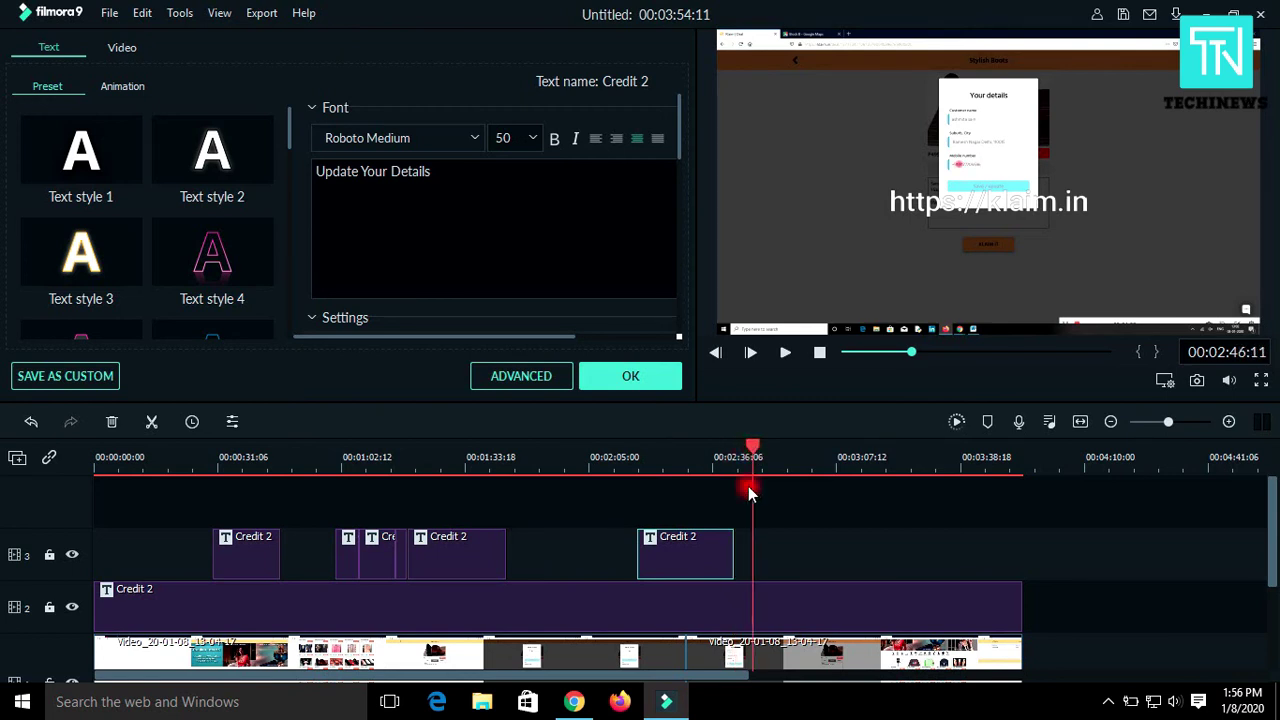
pyautogui.moveTo(733, 551); pyautogui.dragTo(751, 550)
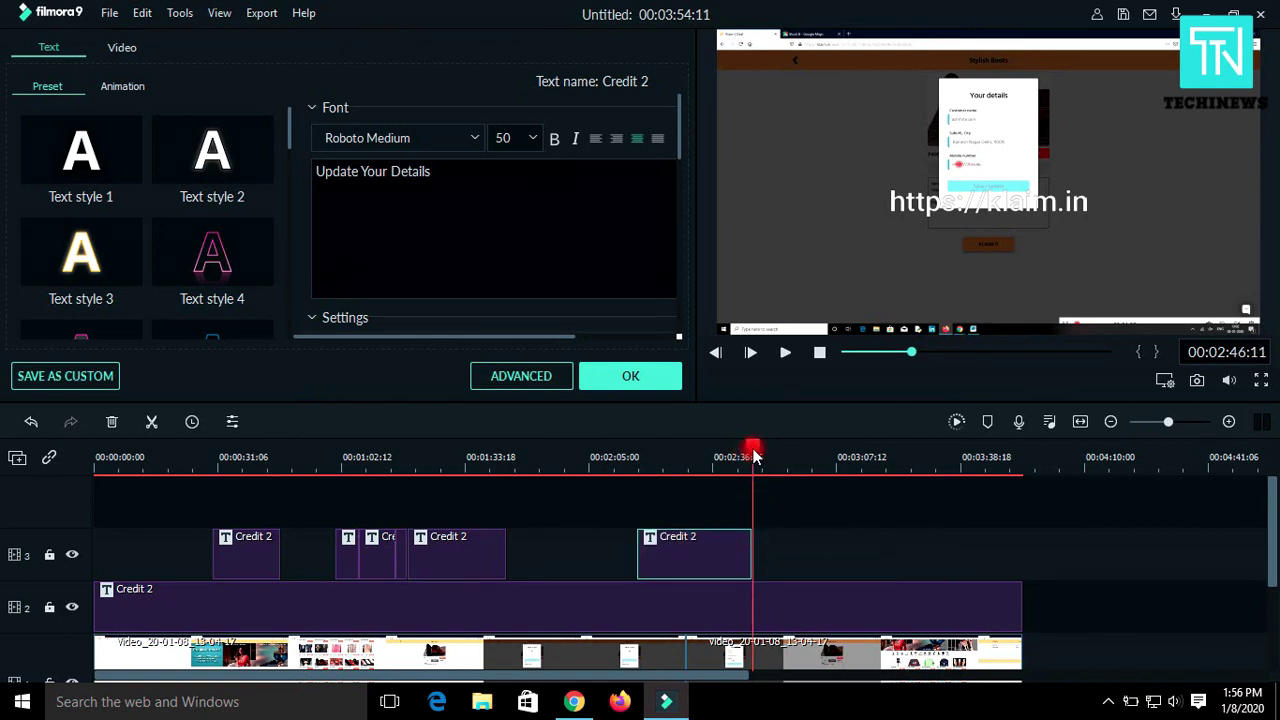
pyautogui.moveTo(755, 457); pyautogui.dragTo(789, 454)
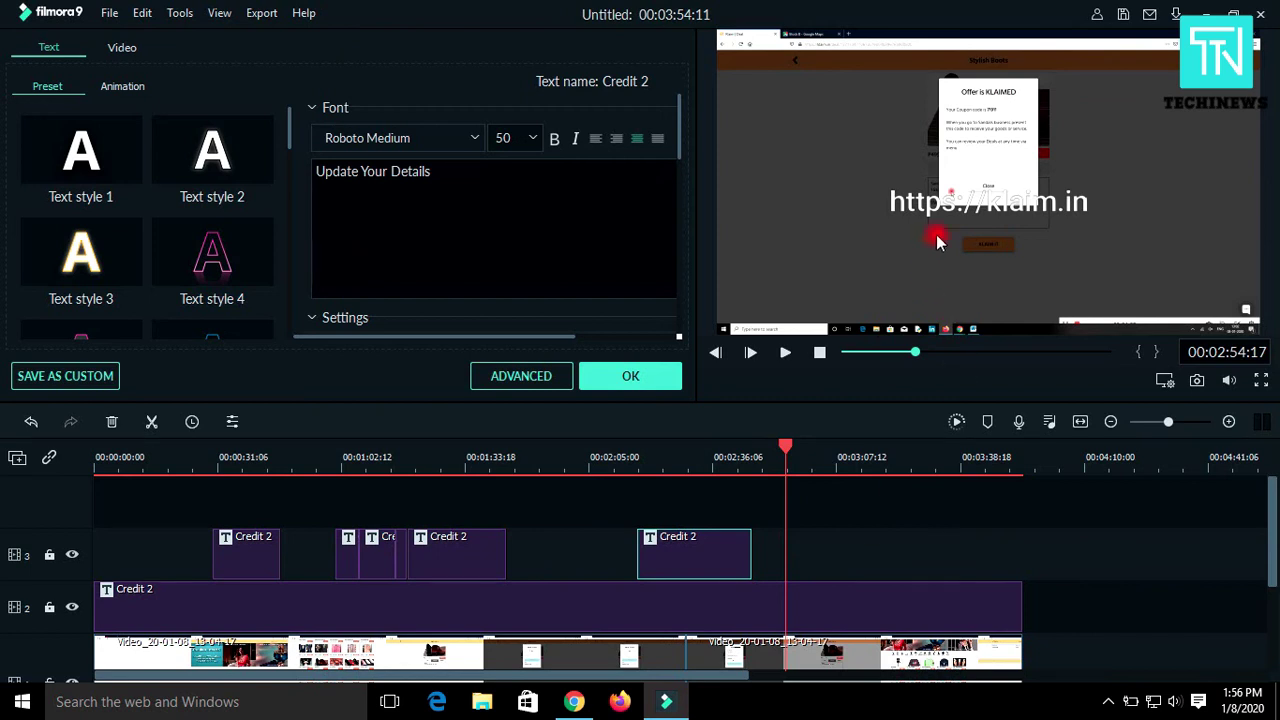
# - Close the title editor and add another Credit 2 title on track 3 at the playhead
pyautogui.click(613, 386)
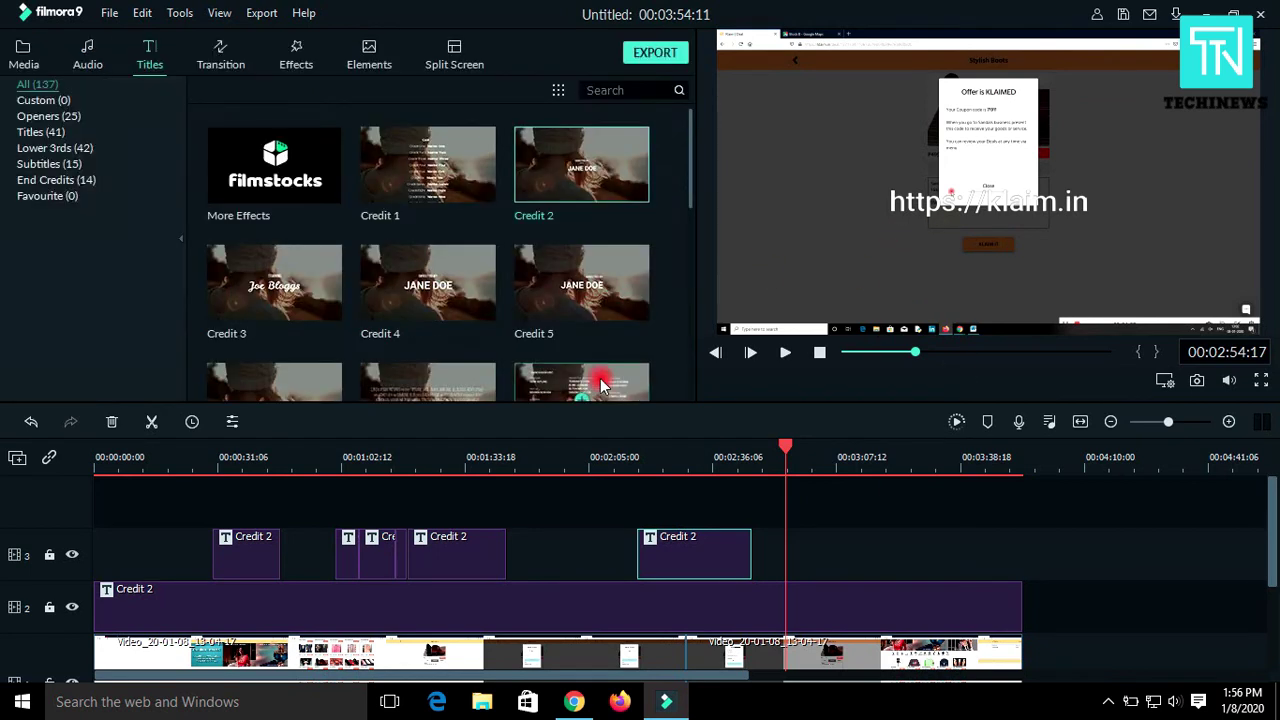
pyautogui.moveTo(534, 163); pyautogui.dragTo(794, 549)
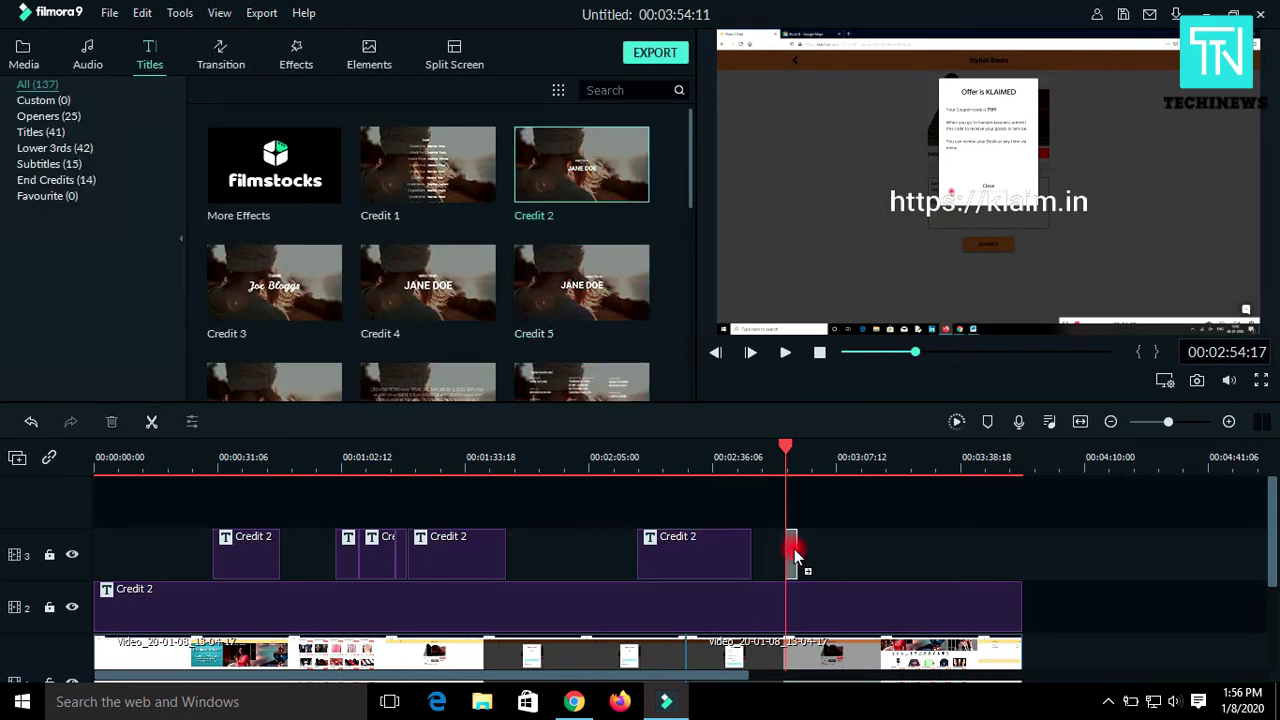
pyautogui.doubleClick(793, 550)
# - Replace its placeholder with the caption about copying the code and using it in store for the Discount
pyautogui.click(484, 245)
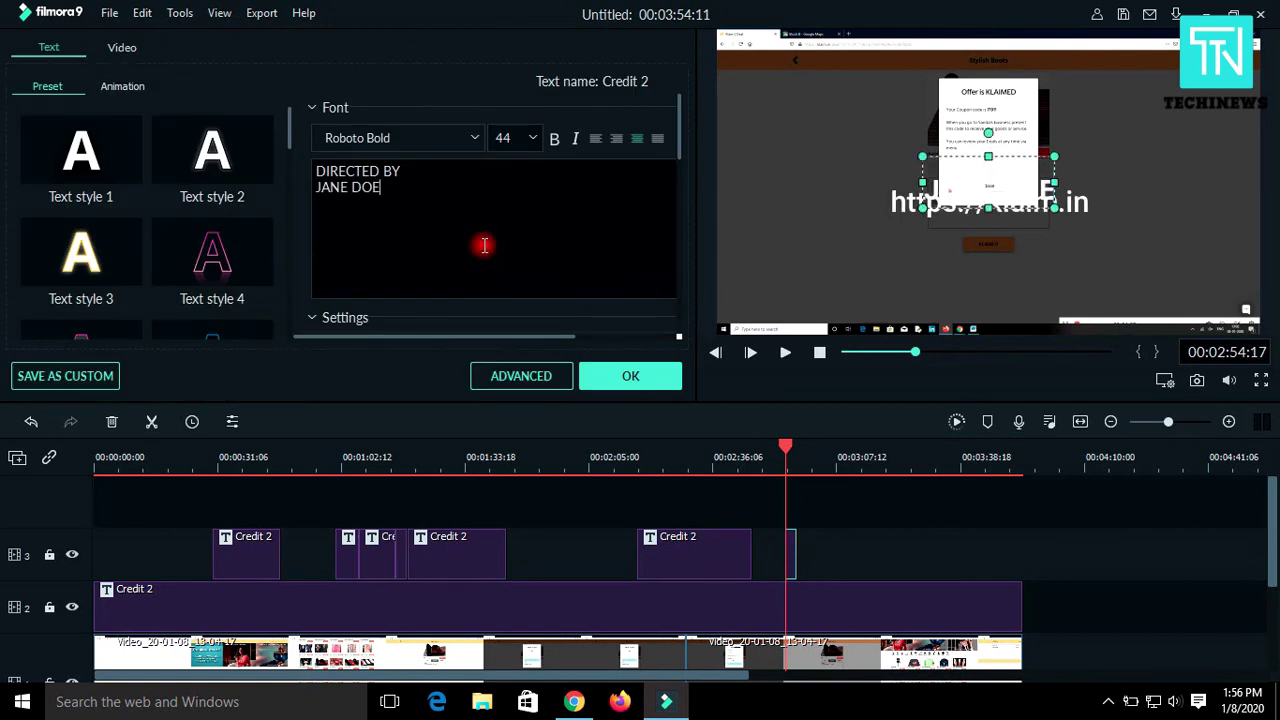
pyautogui.hotkey('ctrl', 'a')
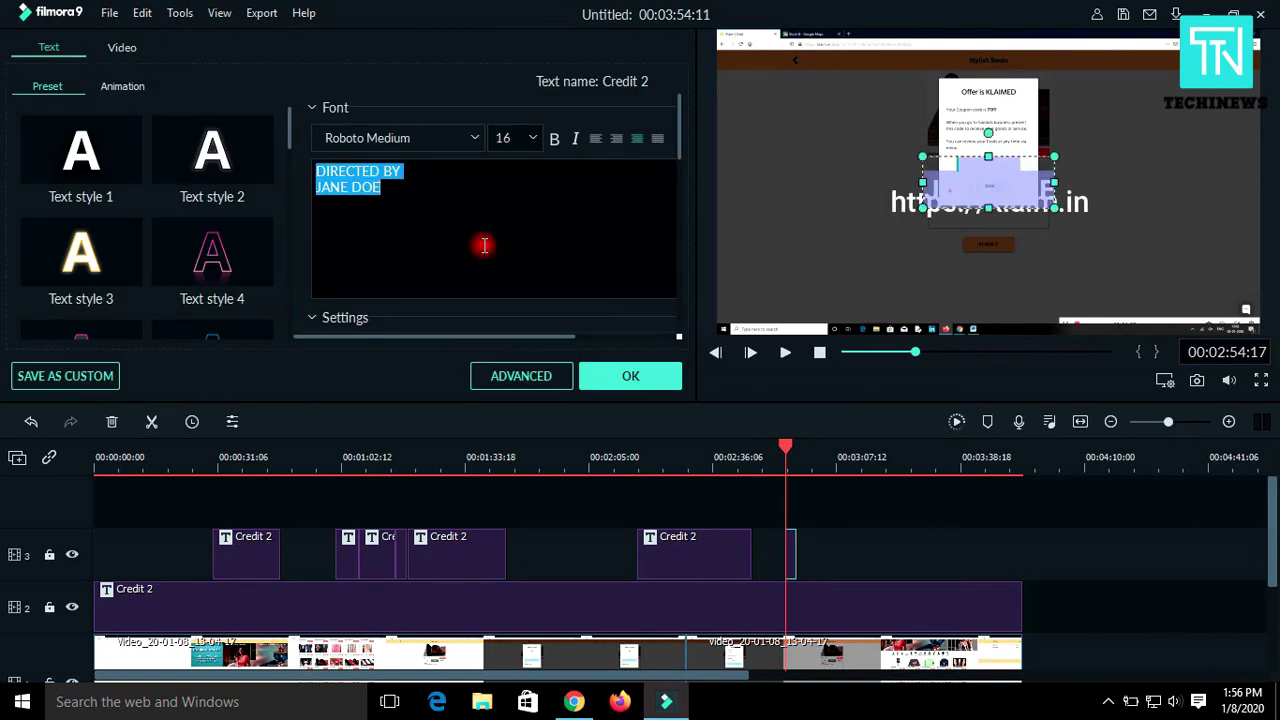
pyautogui.write('Copy t')
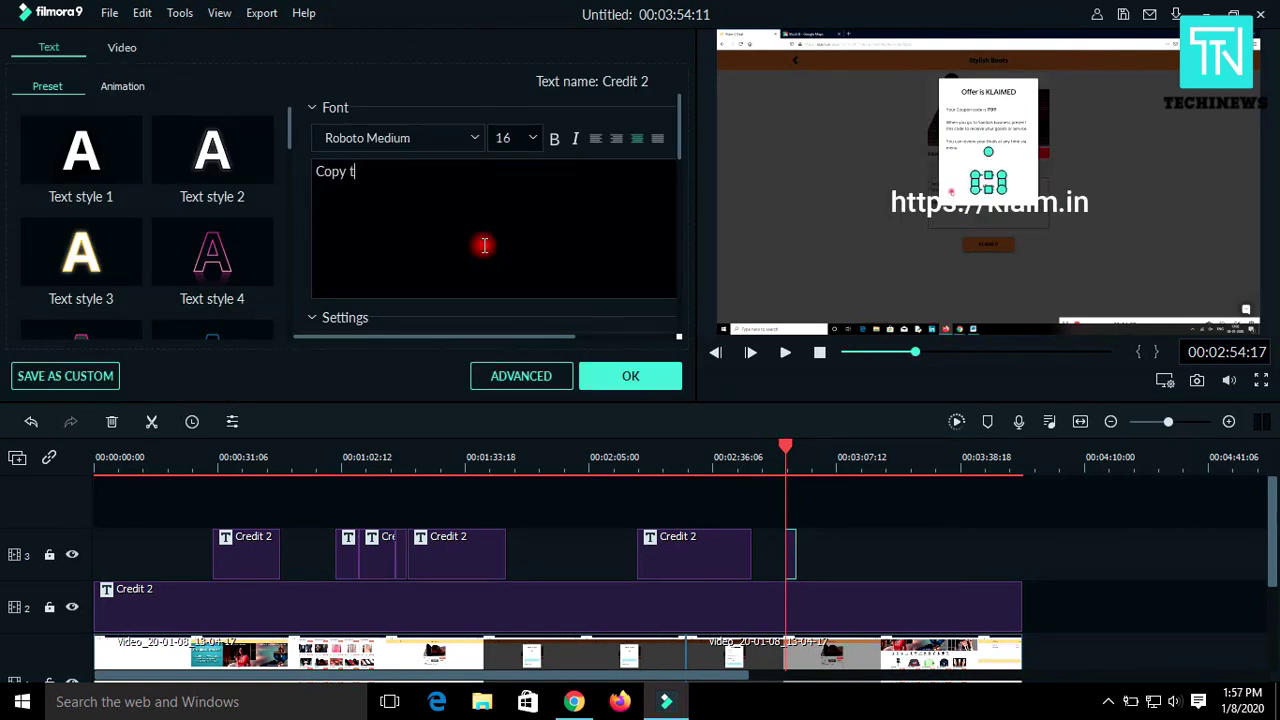
pyautogui.write('he')
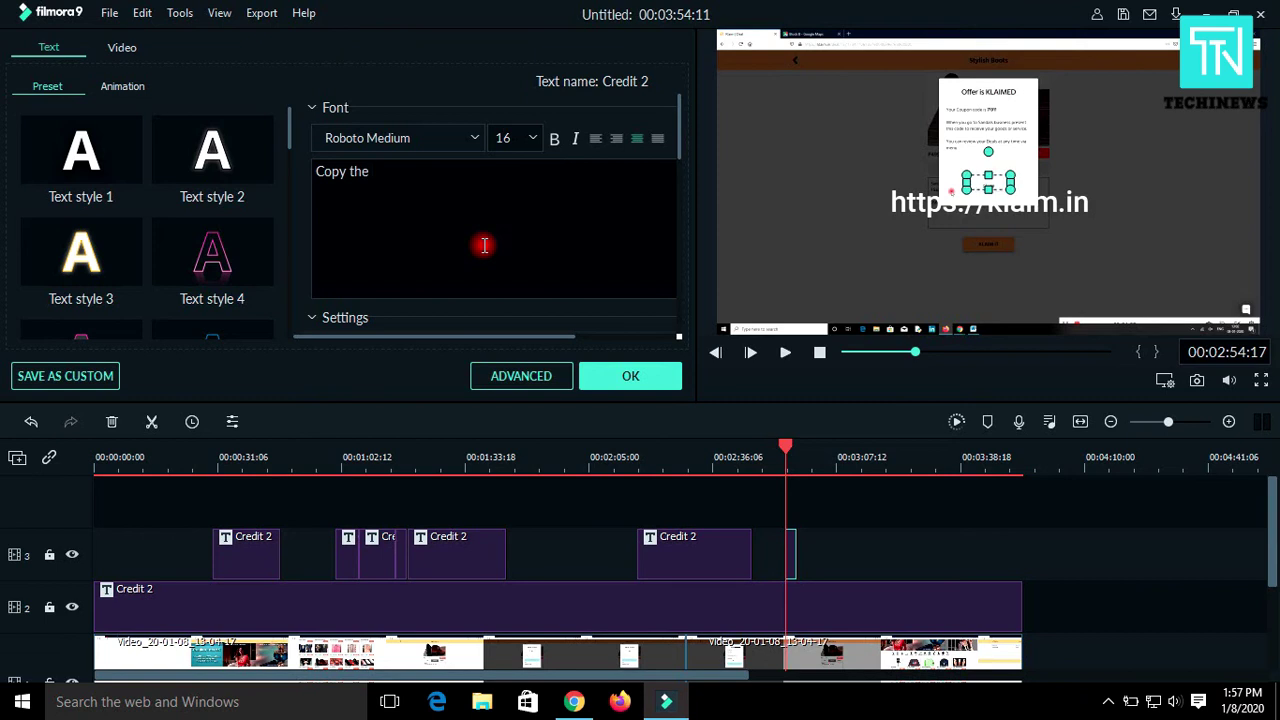
pyautogui.write(' Code')
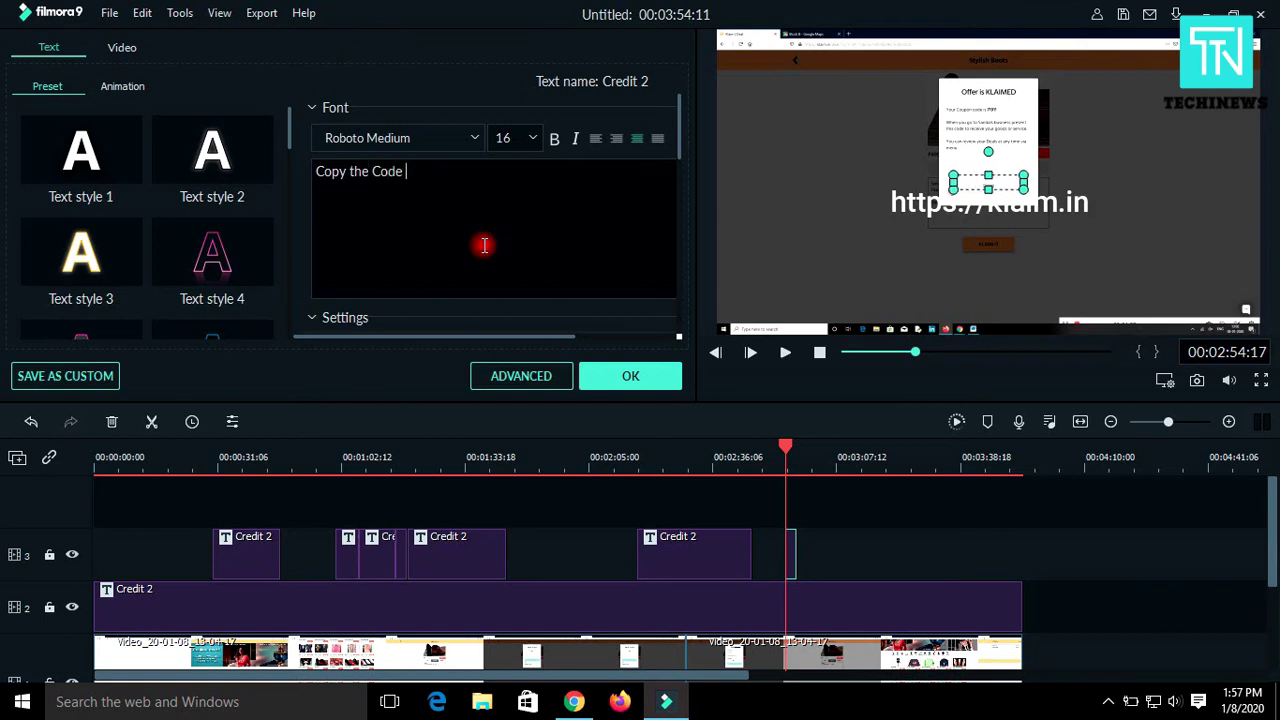
pyautogui.write(' and ')
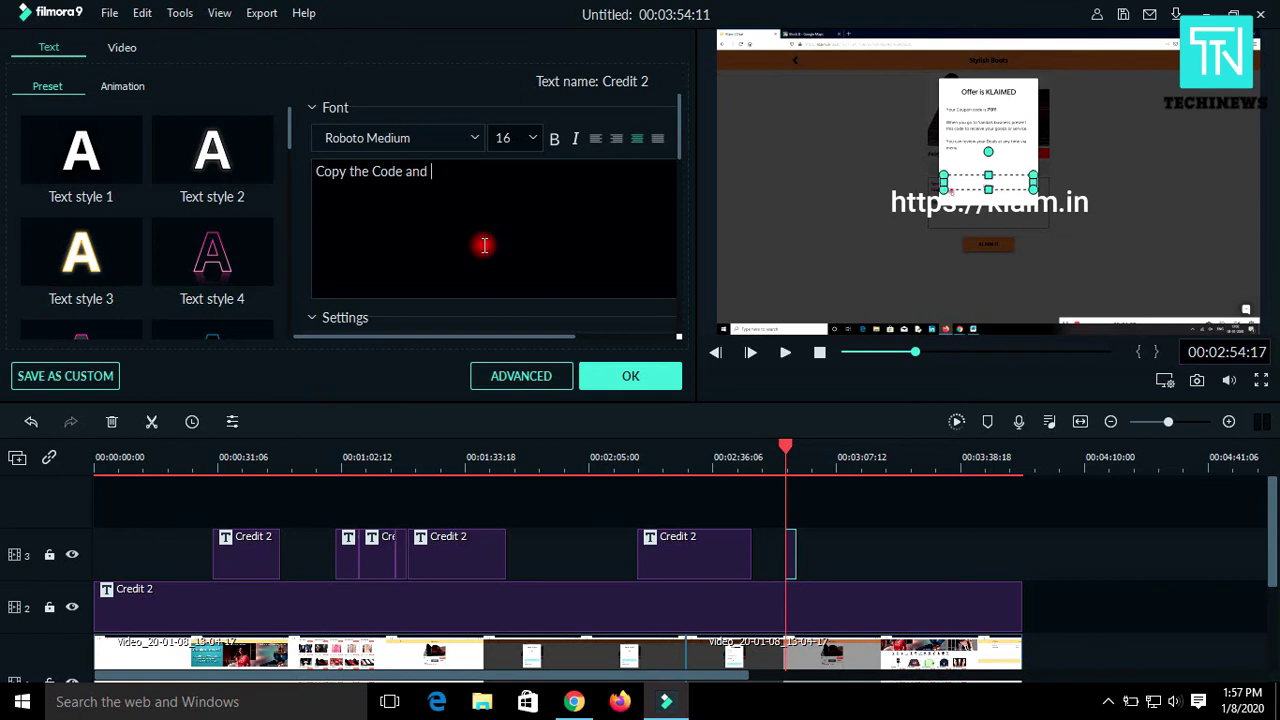
pyautogui.write('Us')
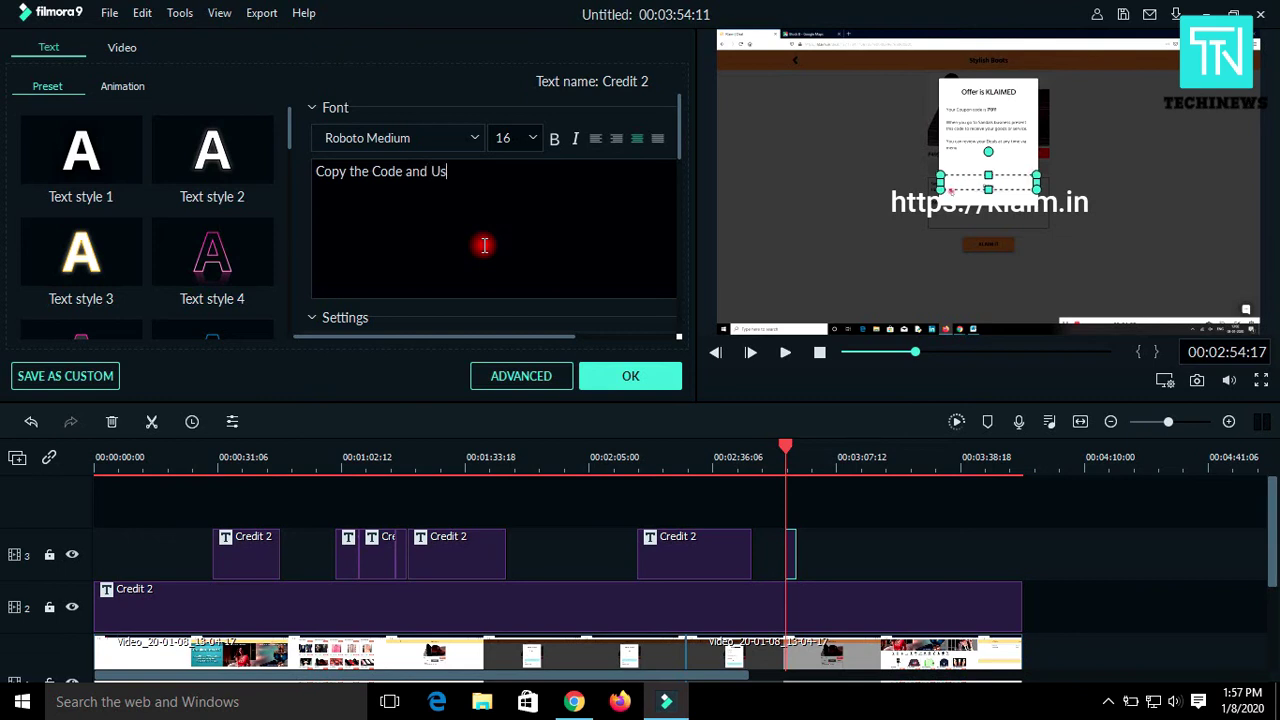
pyautogui.write('e')
pyautogui.write(' It ')
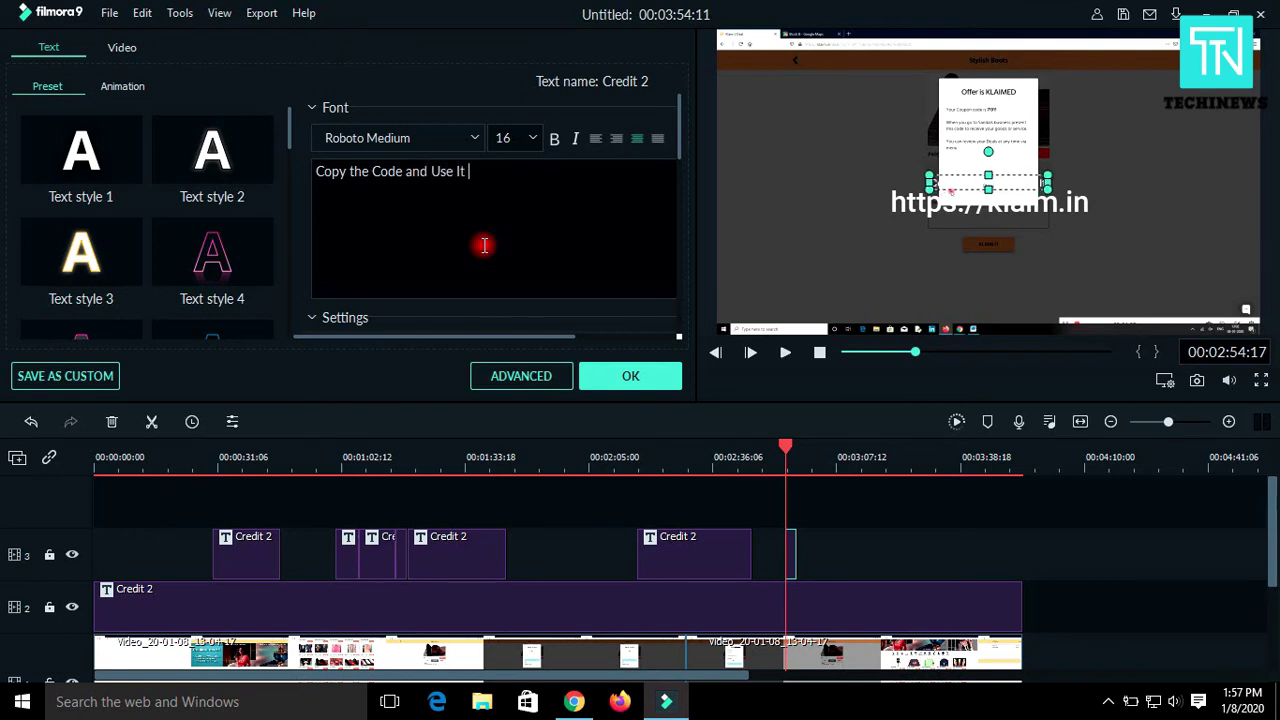
pyautogui.write('when')
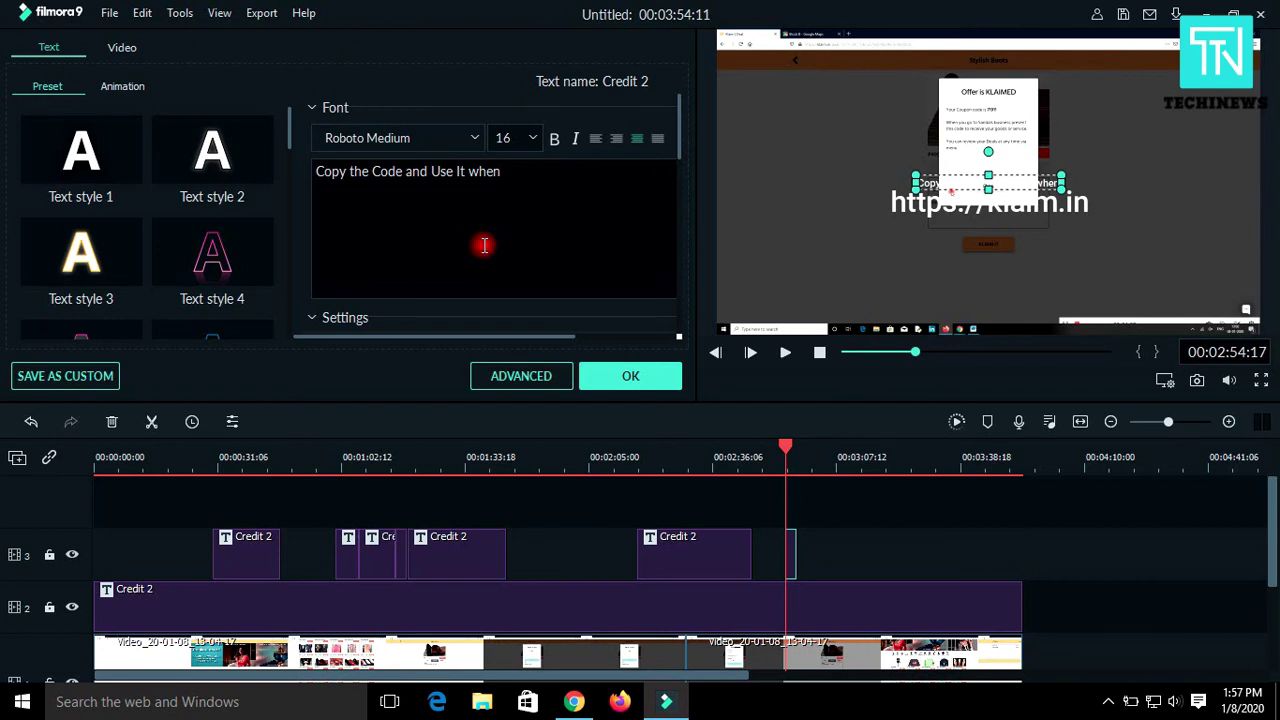
pyautogui.write(' you k')
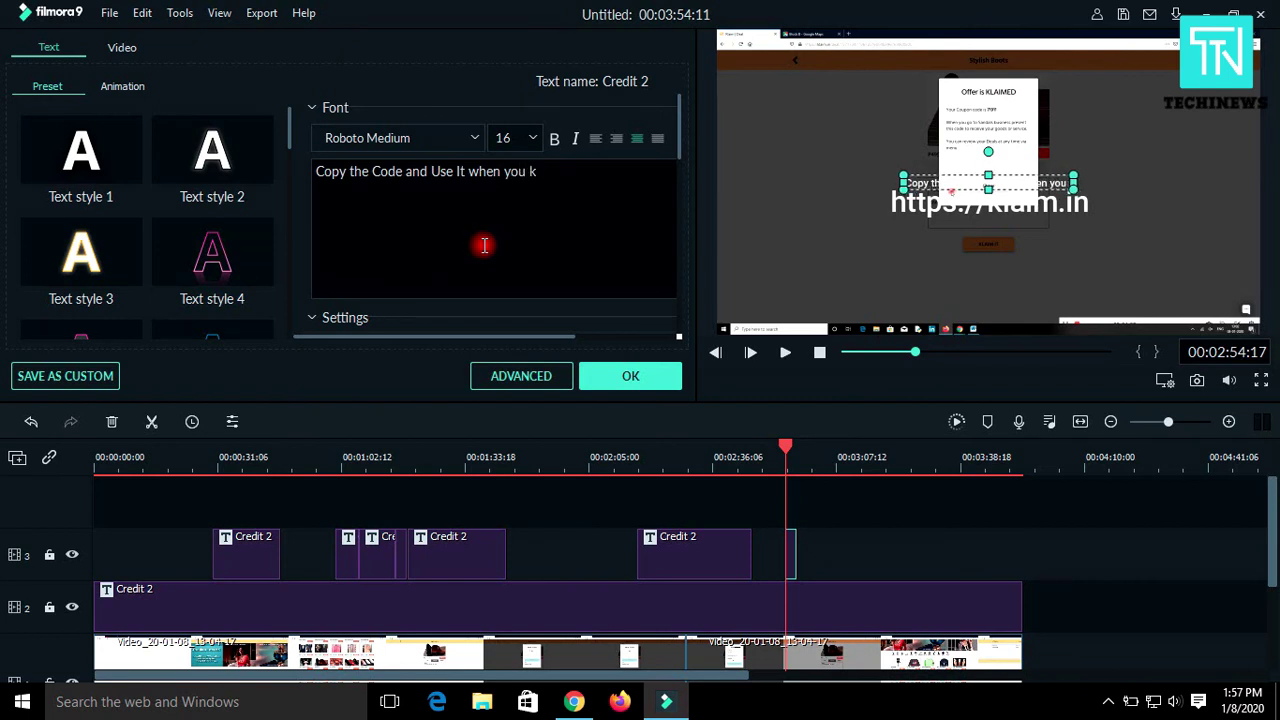
pyautogui.write('laim y')
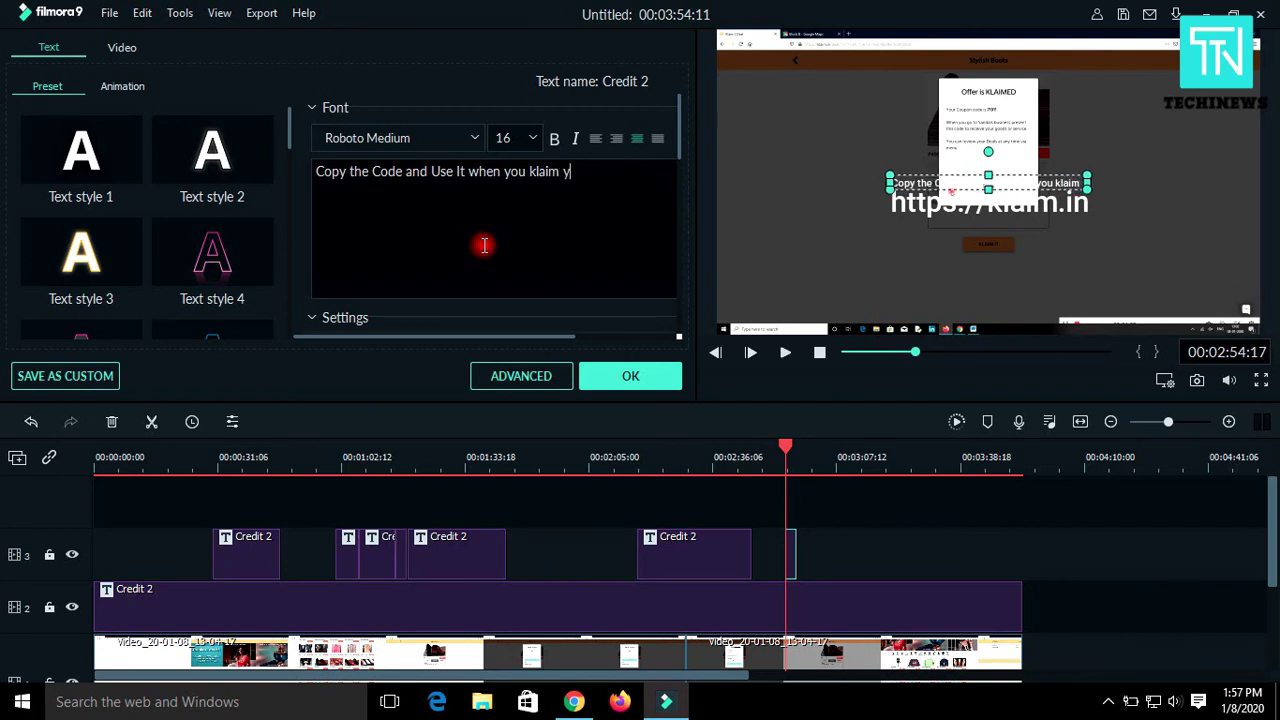
pyautogui.press('BackSpace')
pyautogui.write('thr')
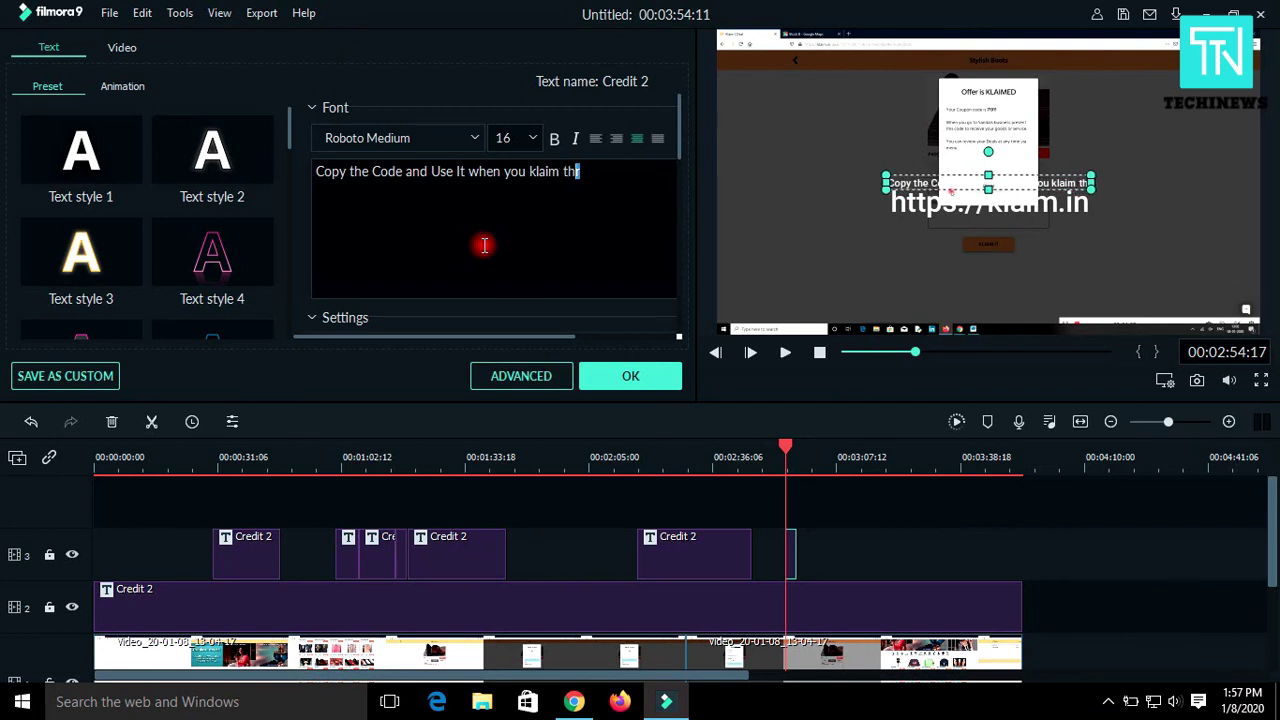
pyautogui.press('BackSpace')
pyautogui.write('e pro')
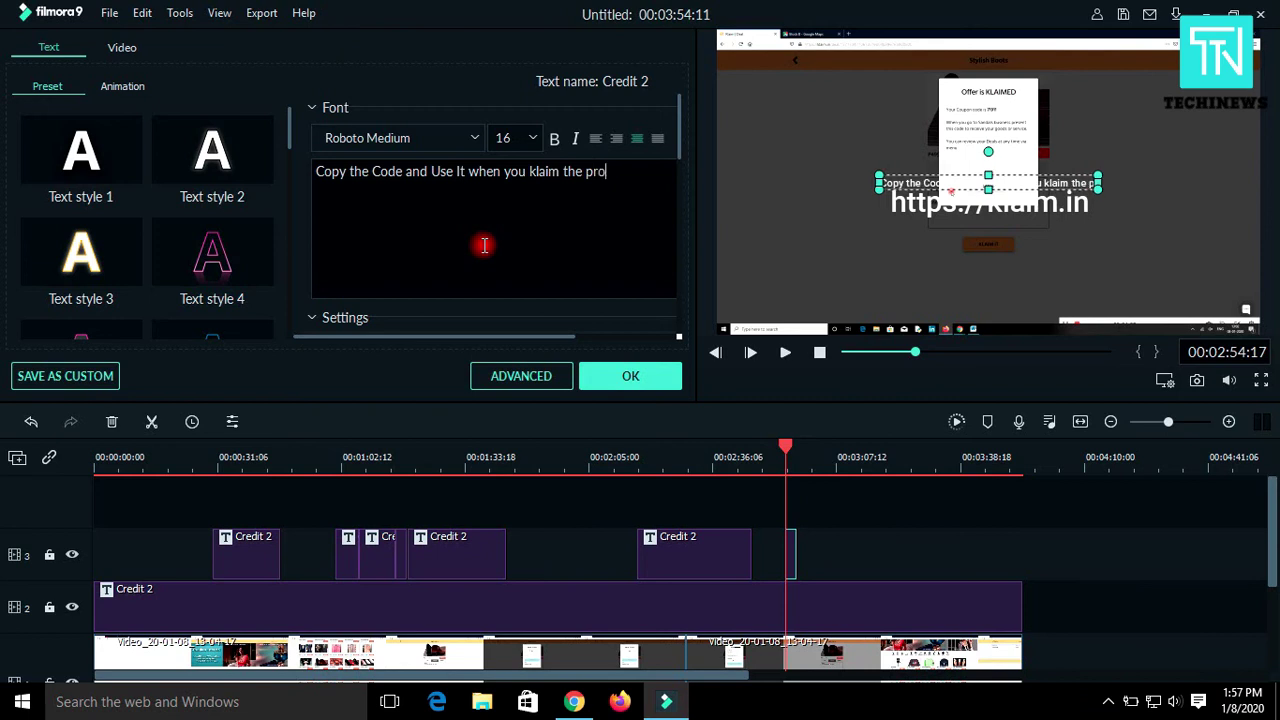
pyautogui.write('duct in ')
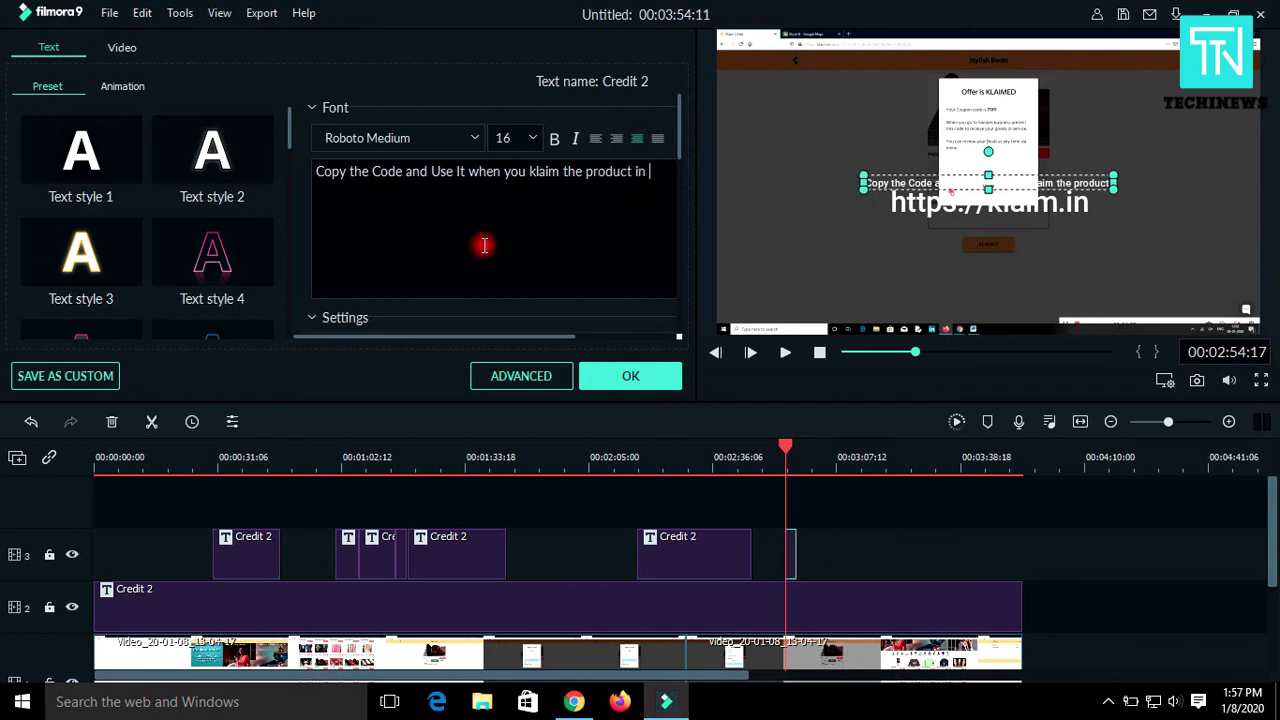
pyautogui.write('s')
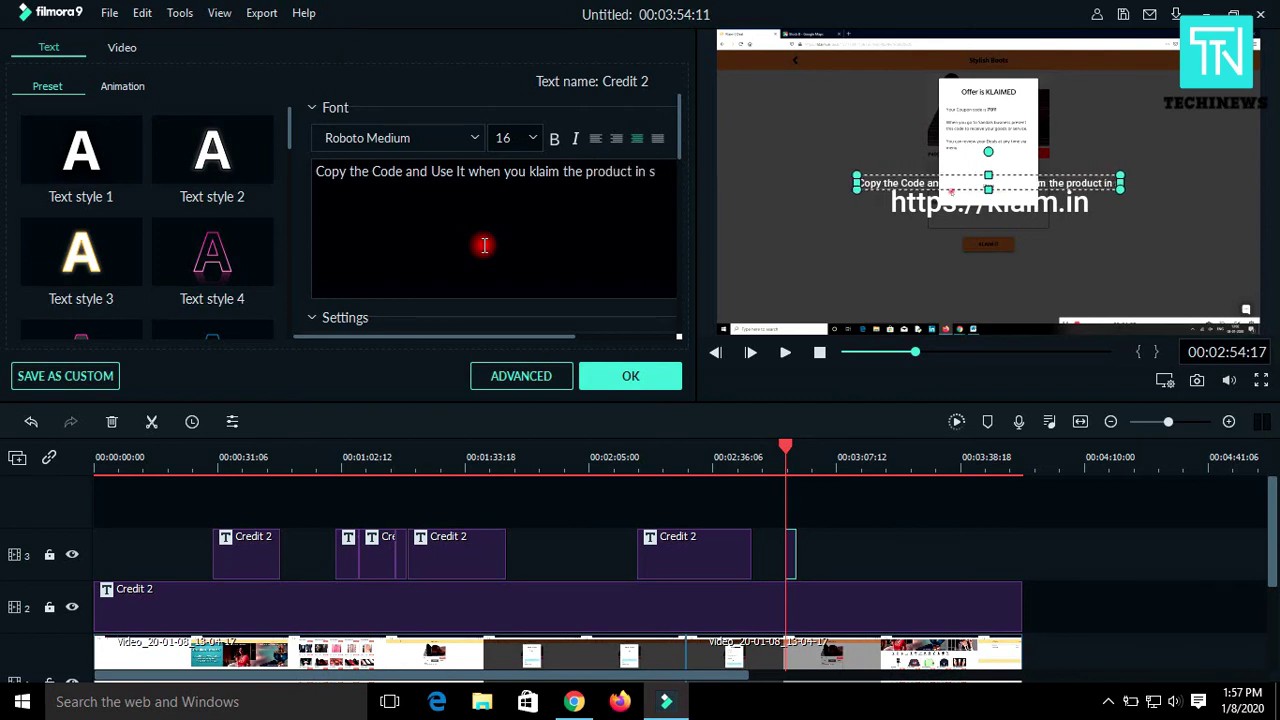
pyautogui.write('tore')
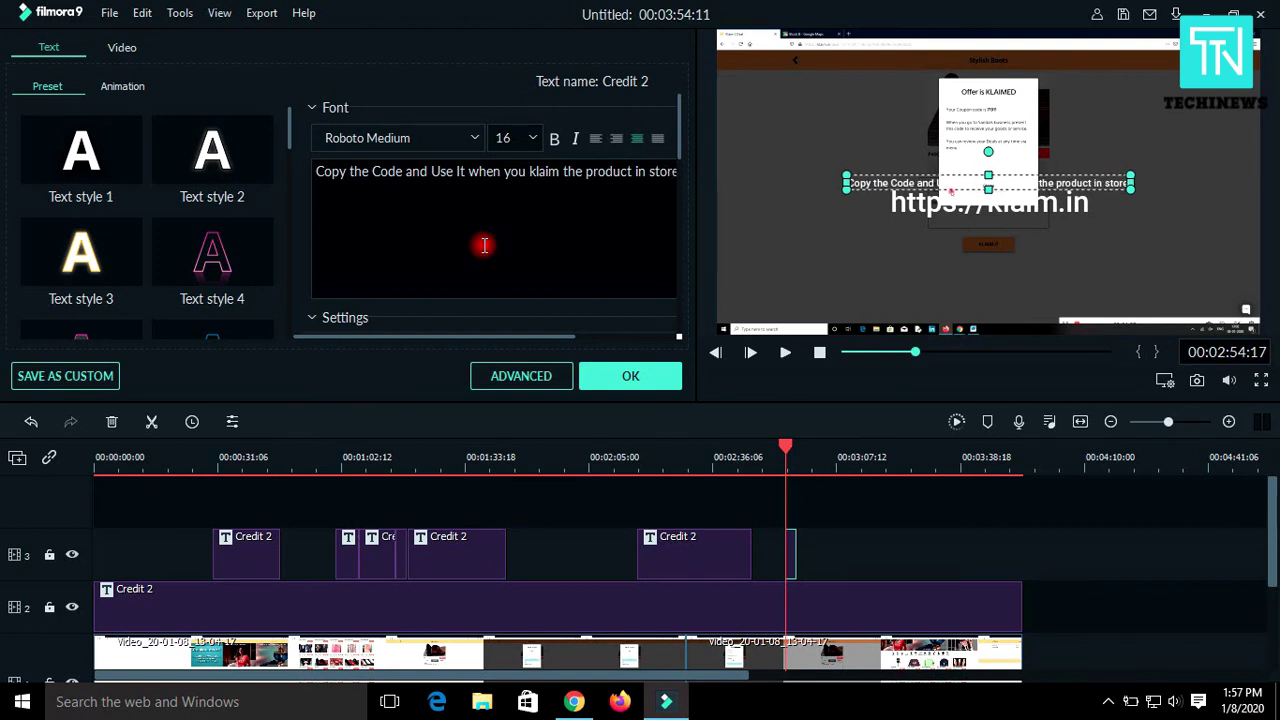
pyautogui.write(' to')
pyautogui.write(' ge')
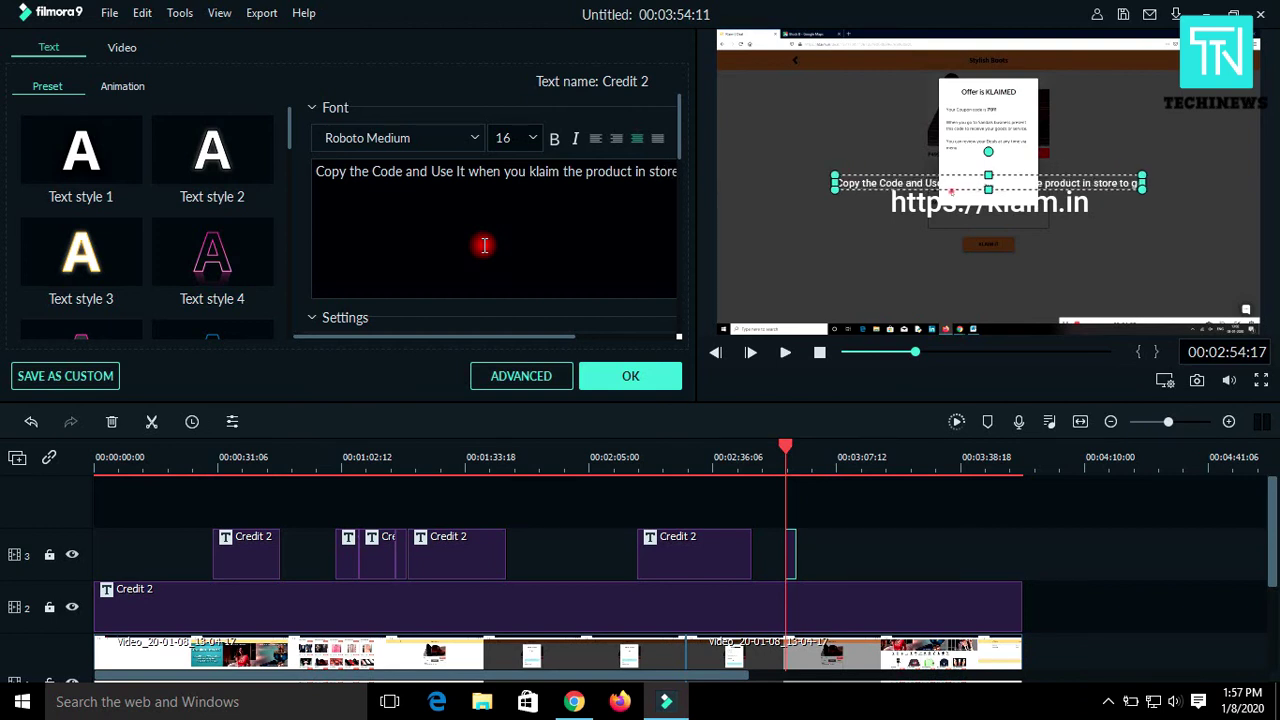
pyautogui.write('t the')
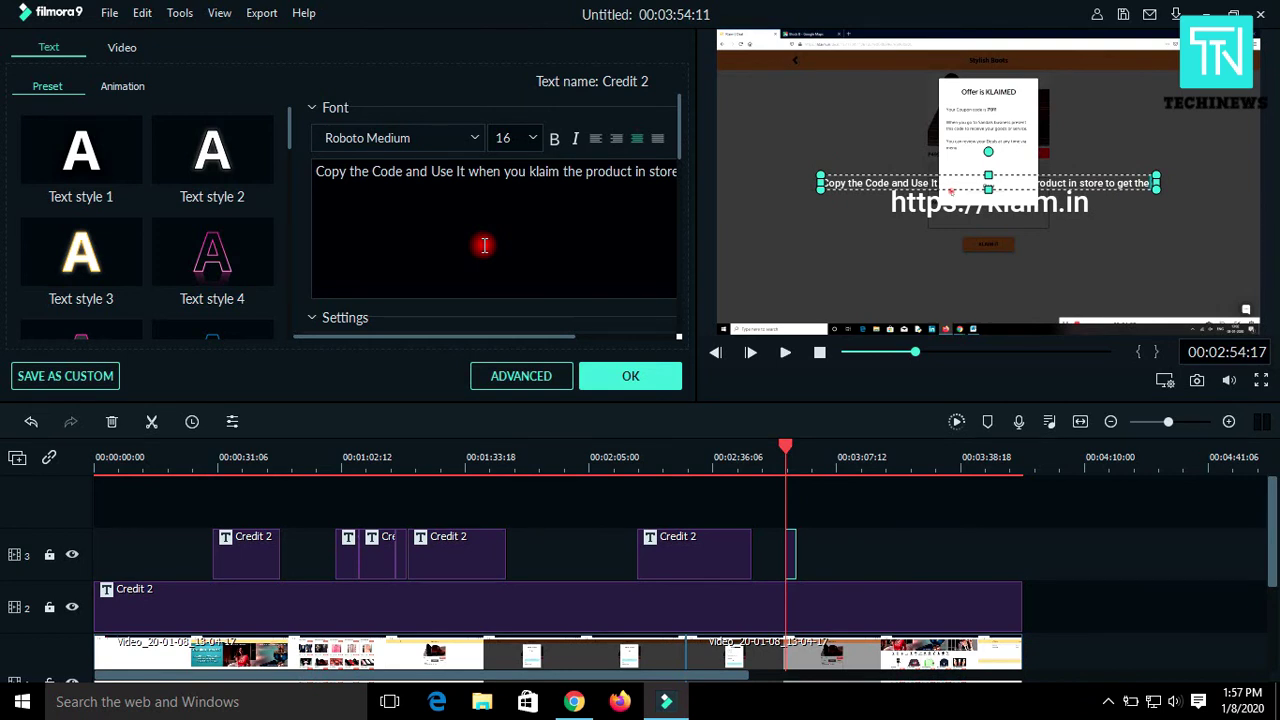
pyautogui.write(' Disco')
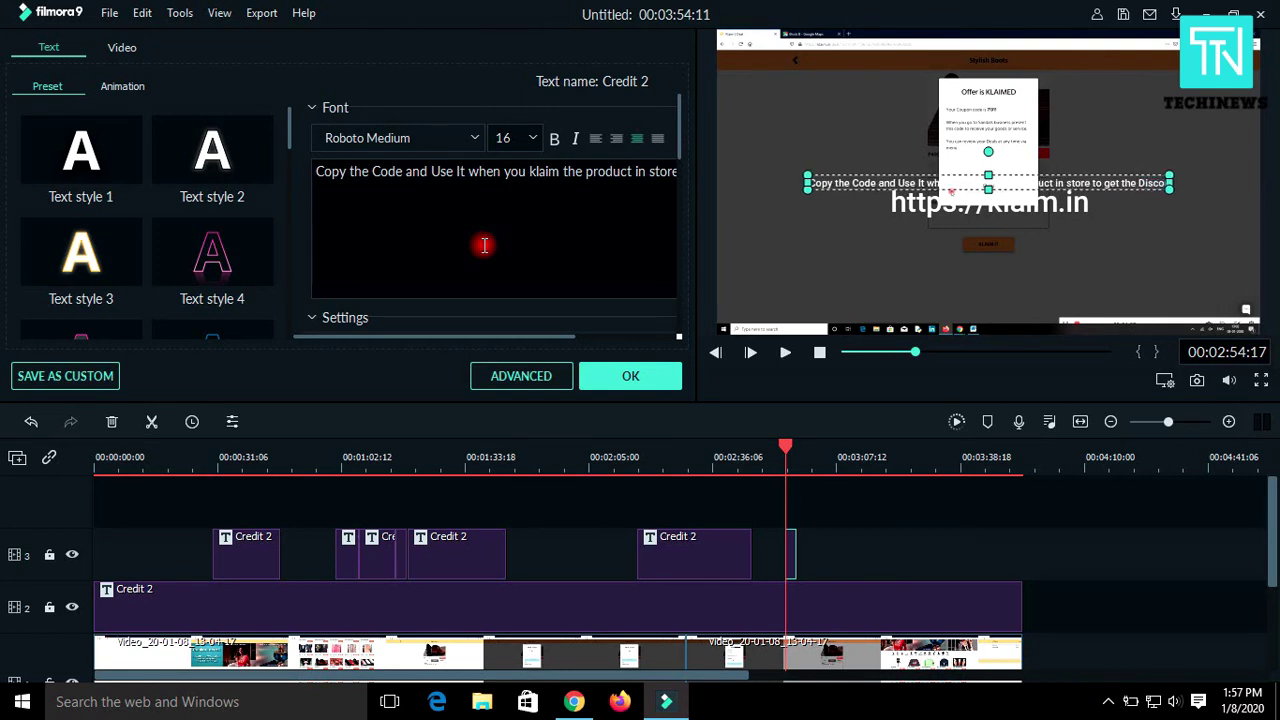
pyautogui.write('ur')
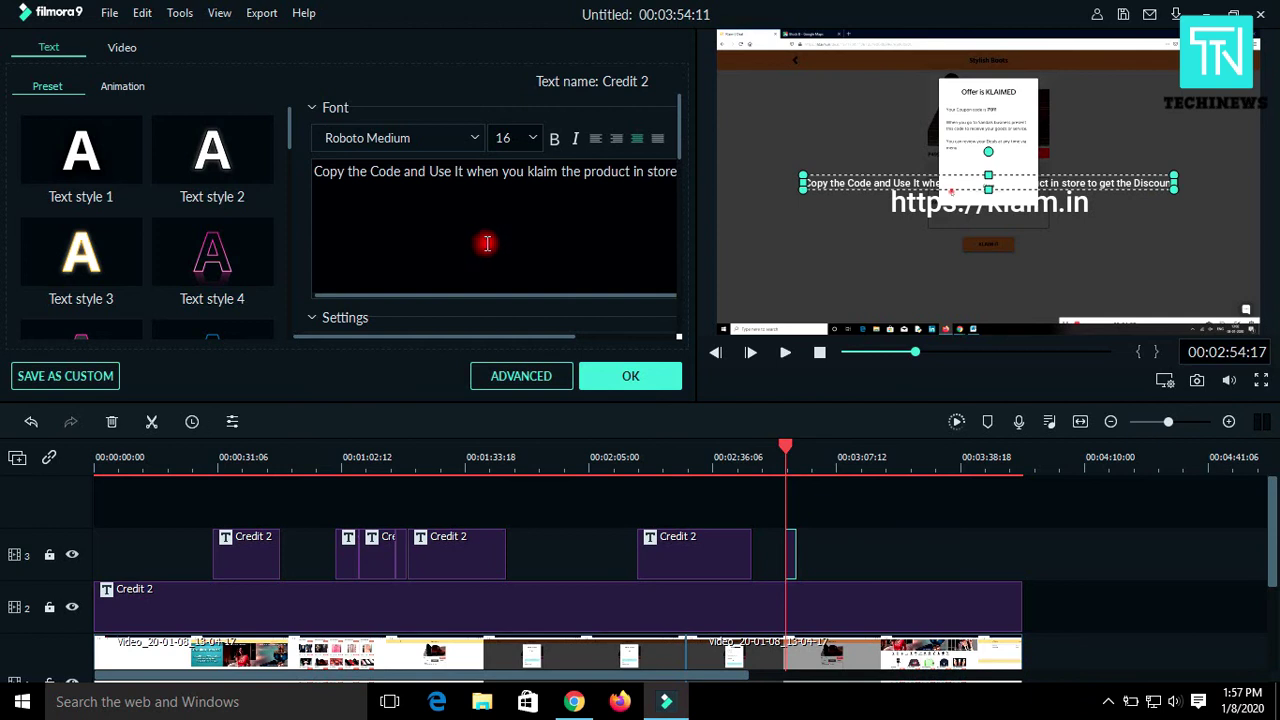
pyautogui.click(526, 175)
# - Break the caption into three lines, after 'you' and before 'Discount'
pyautogui.press('Return')
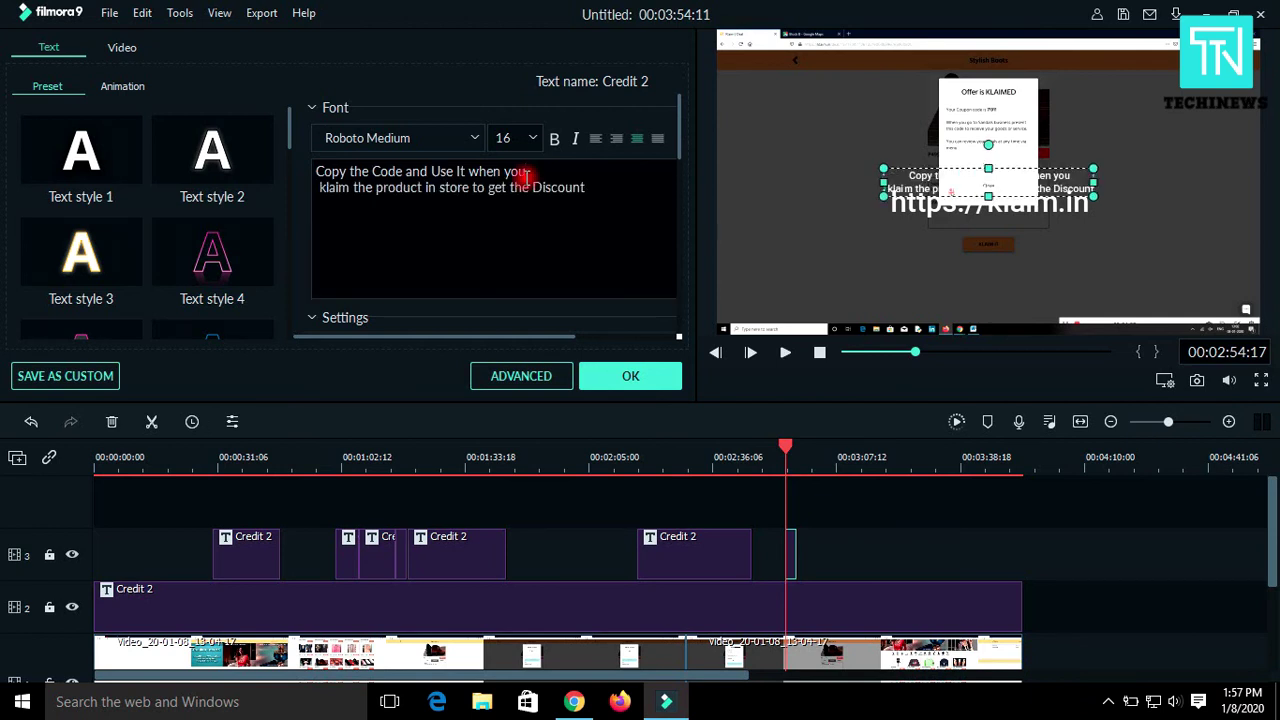
pyautogui.click(527, 174)
pyautogui.click(533, 196)
pyautogui.click(533, 187)
pyautogui.press('Return')
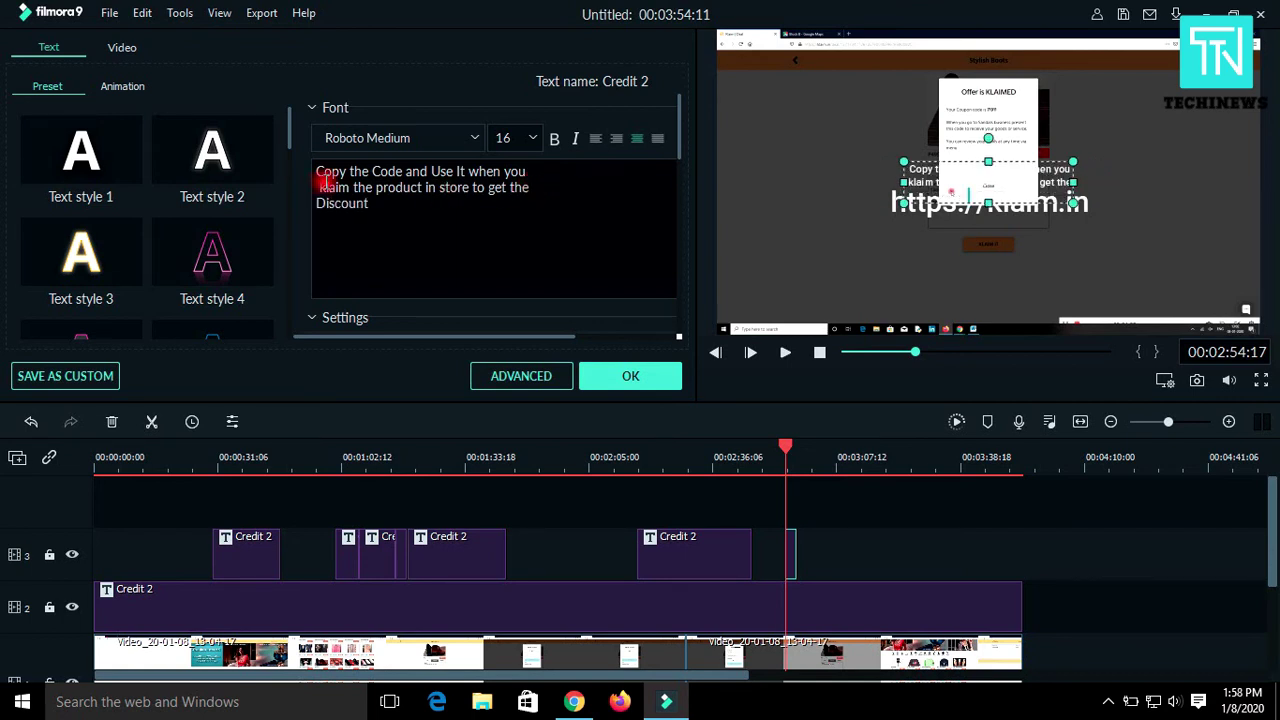
# - Change the caption font size to 40, then settle on 35
pyautogui.moveTo(493, 138); pyautogui.dragTo(511, 138)
pyautogui.write('40')
pyautogui.press('Return')
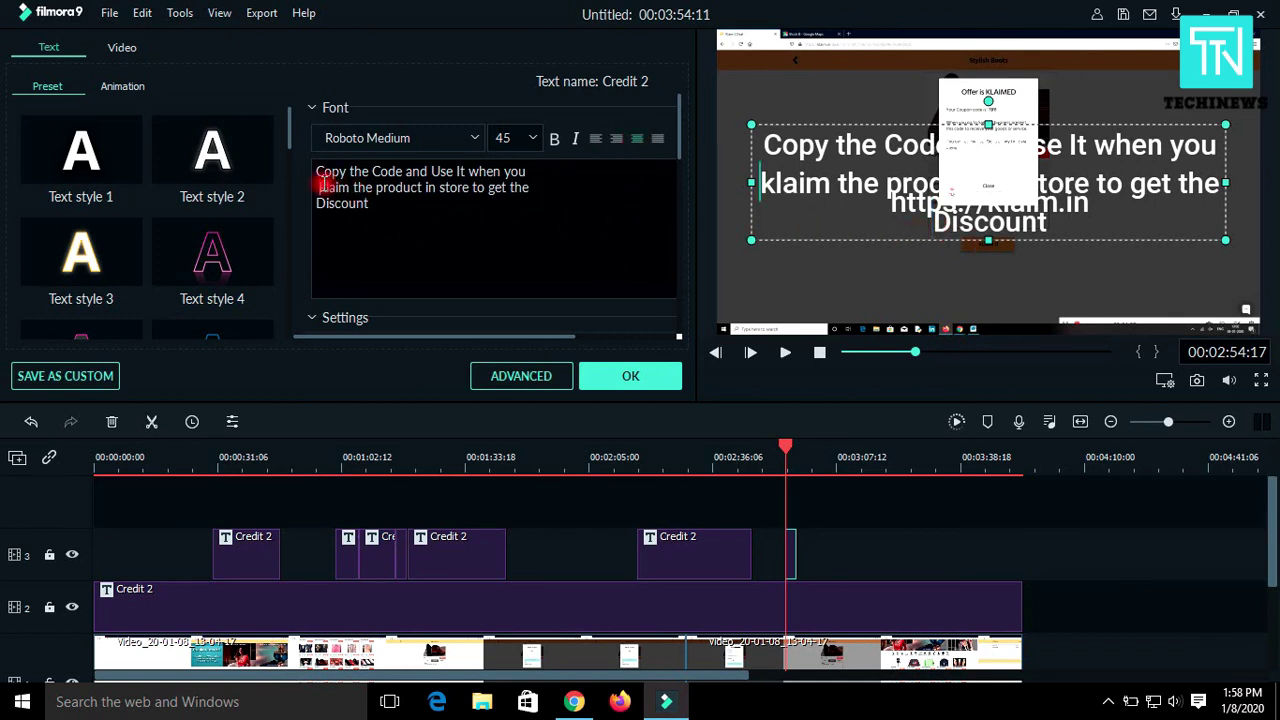
pyautogui.press('BackSpace')
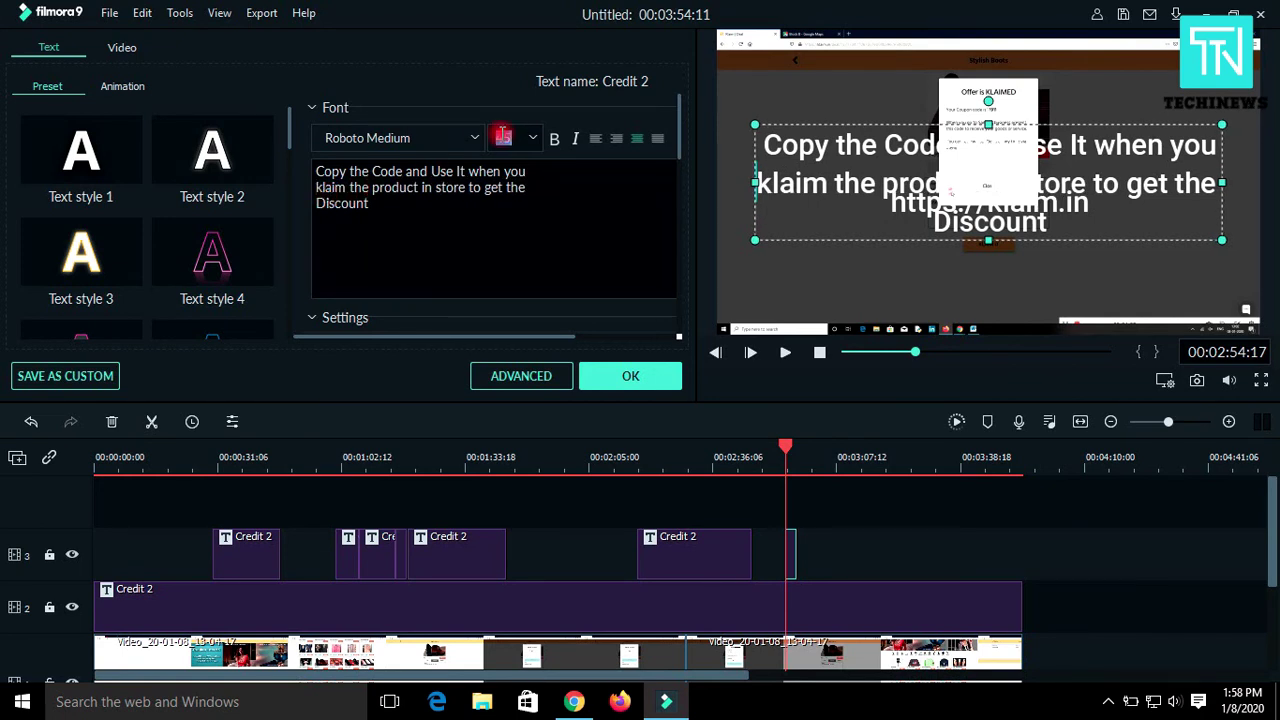
pyautogui.write('35')
pyautogui.press('Return')
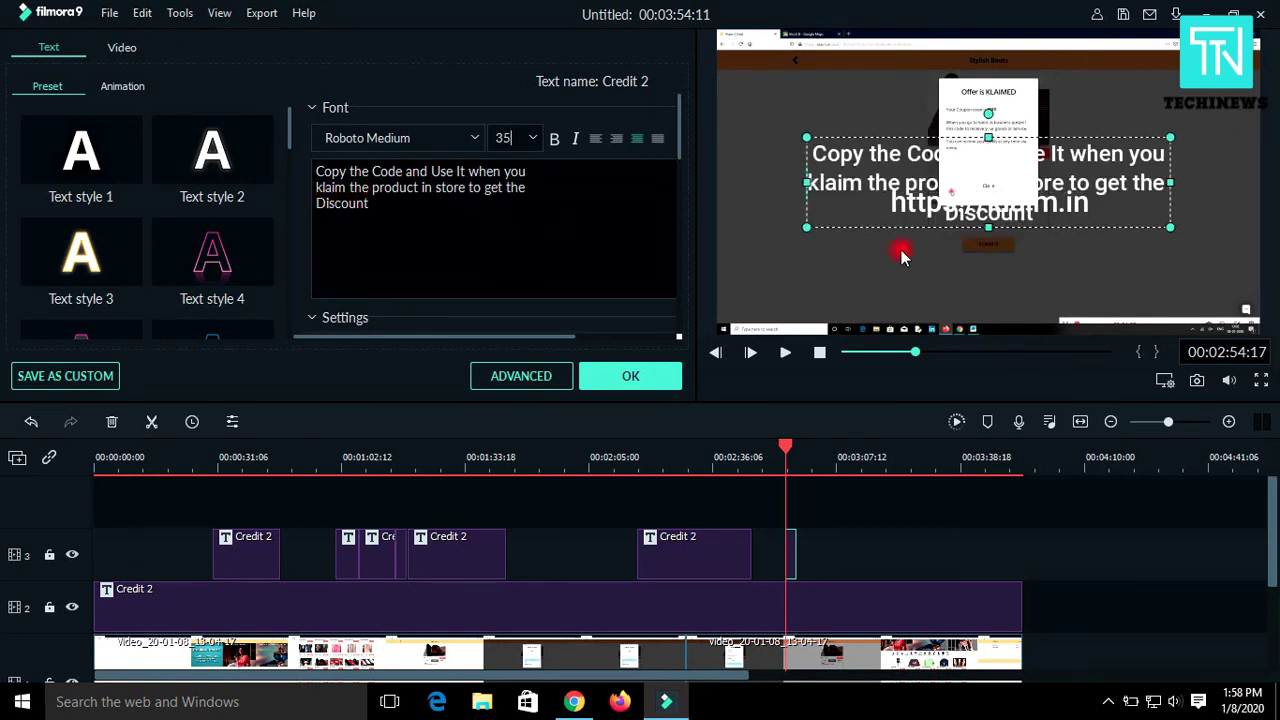
# - Move the caption just below the klaim.in URL in the preview and close the editor
pyautogui.click(1126, 263)
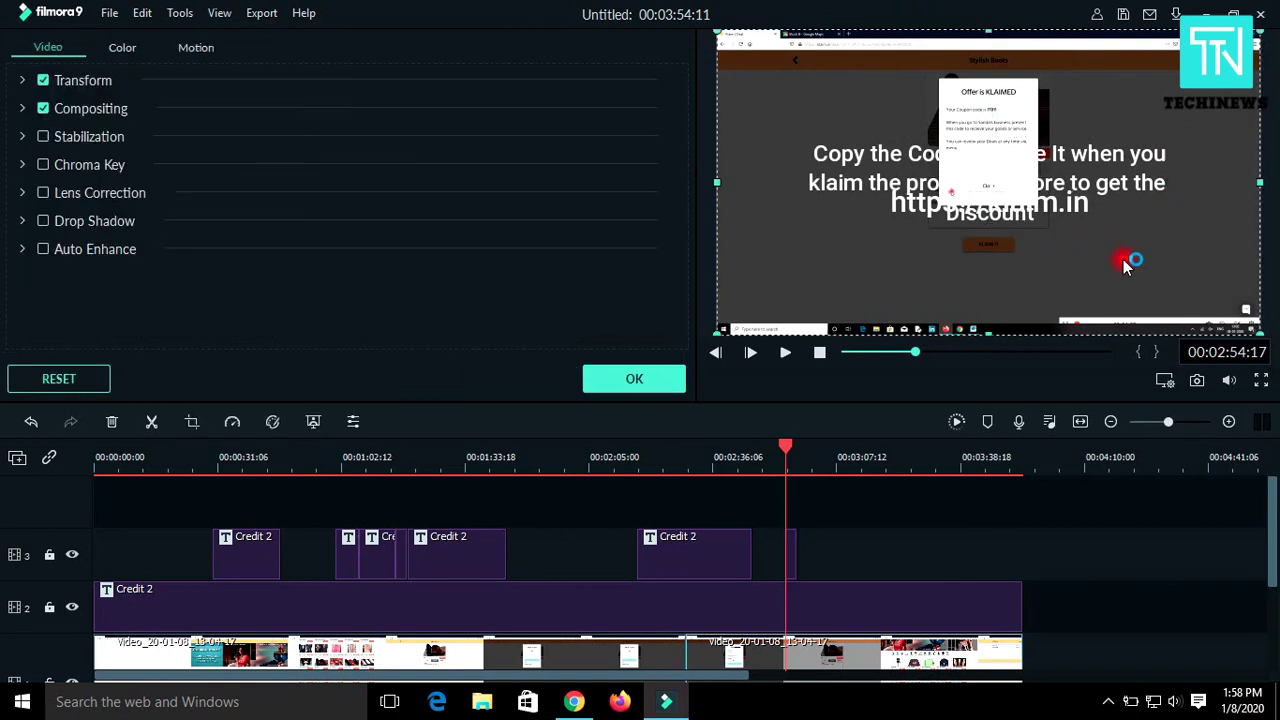
pyautogui.click(1110, 178)
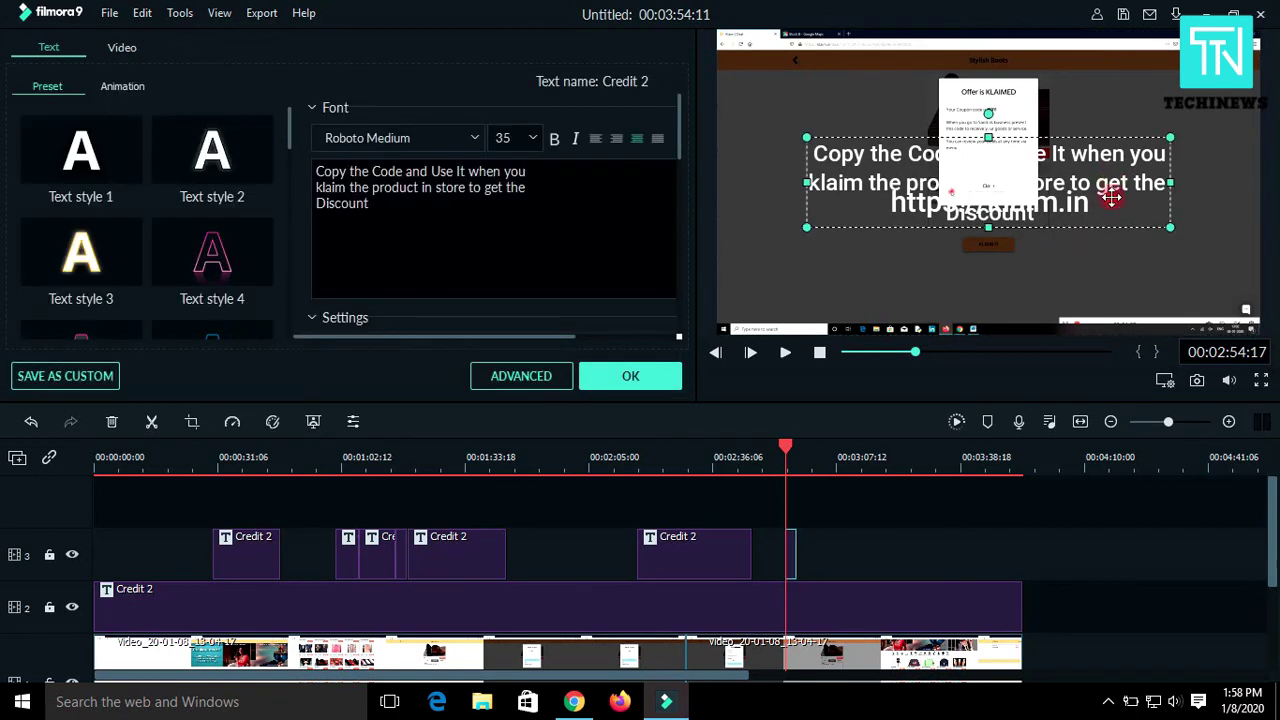
pyautogui.moveTo(1112, 197); pyautogui.dragTo(1114, 275)
pyautogui.click(1160, 195)
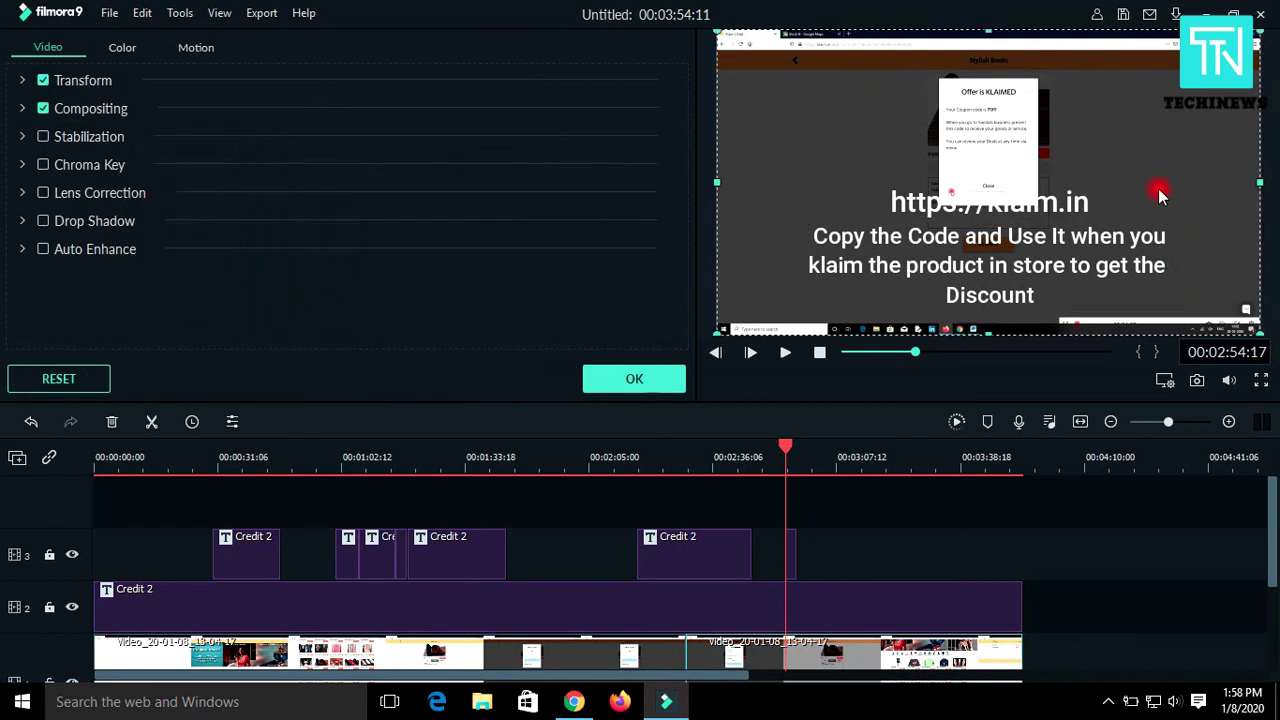
pyautogui.click(602, 379)
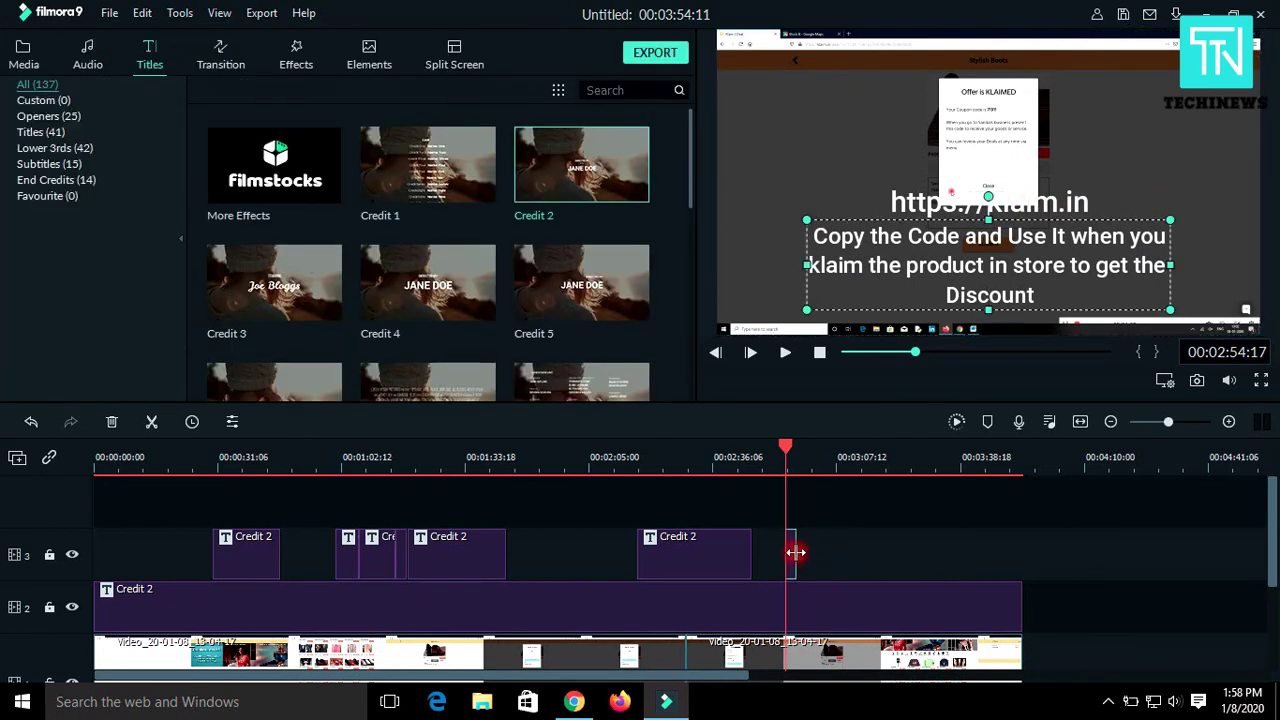
# - Lengthen the track-3 caption clip to about 11 seconds, play it back, then scrub to 03:26:10
pyautogui.moveTo(796, 553); pyautogui.dragTo(828, 553)
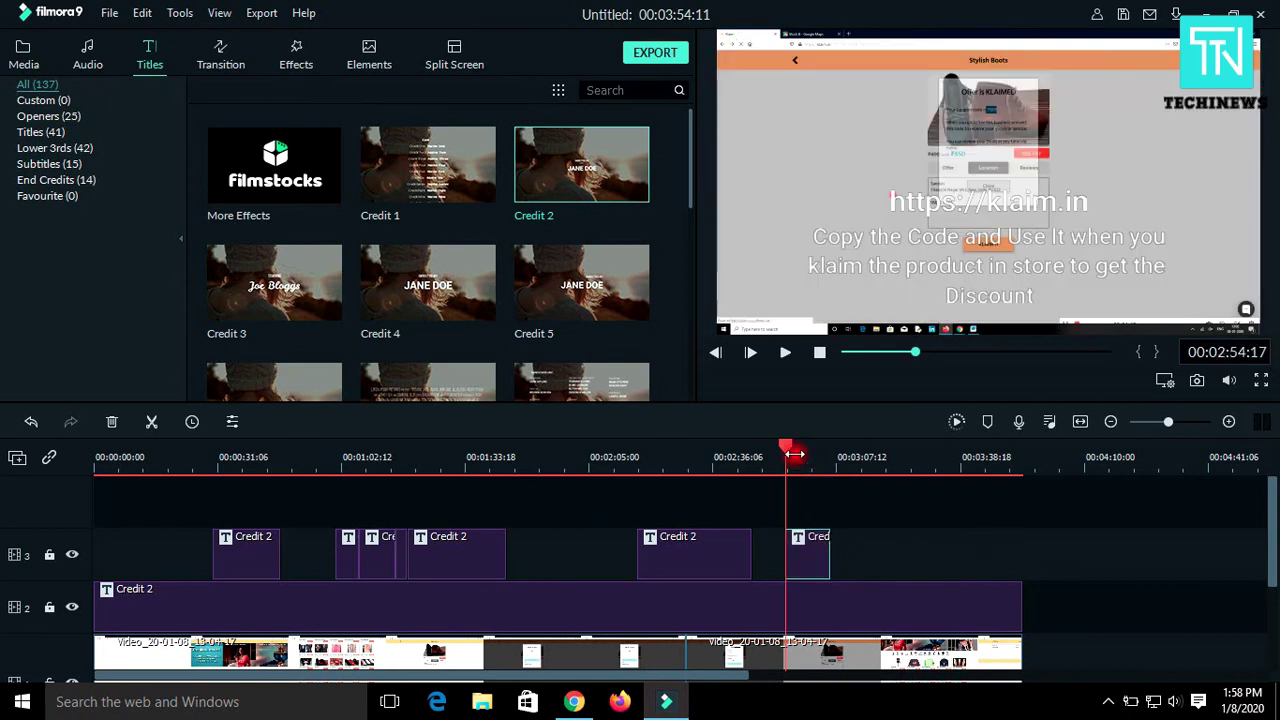
pyautogui.press('space')
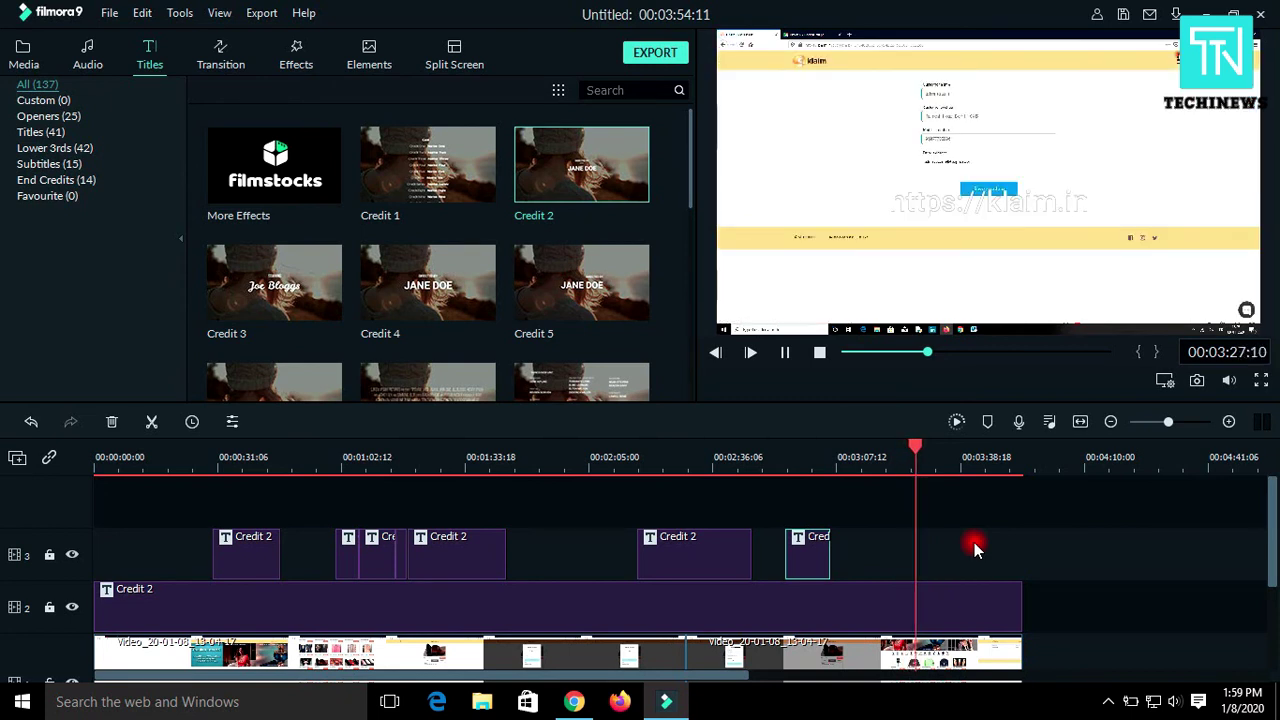
pyautogui.press('space')
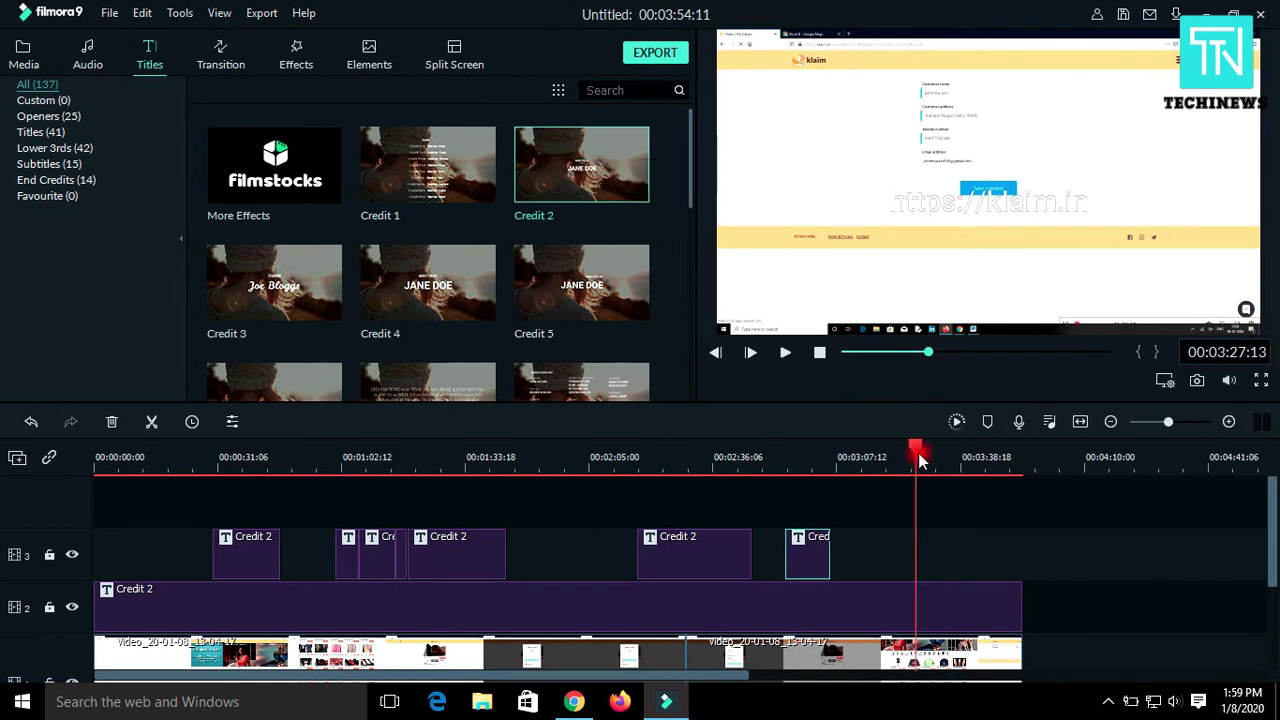
pyautogui.moveTo(918, 453); pyautogui.dragTo(912, 450)
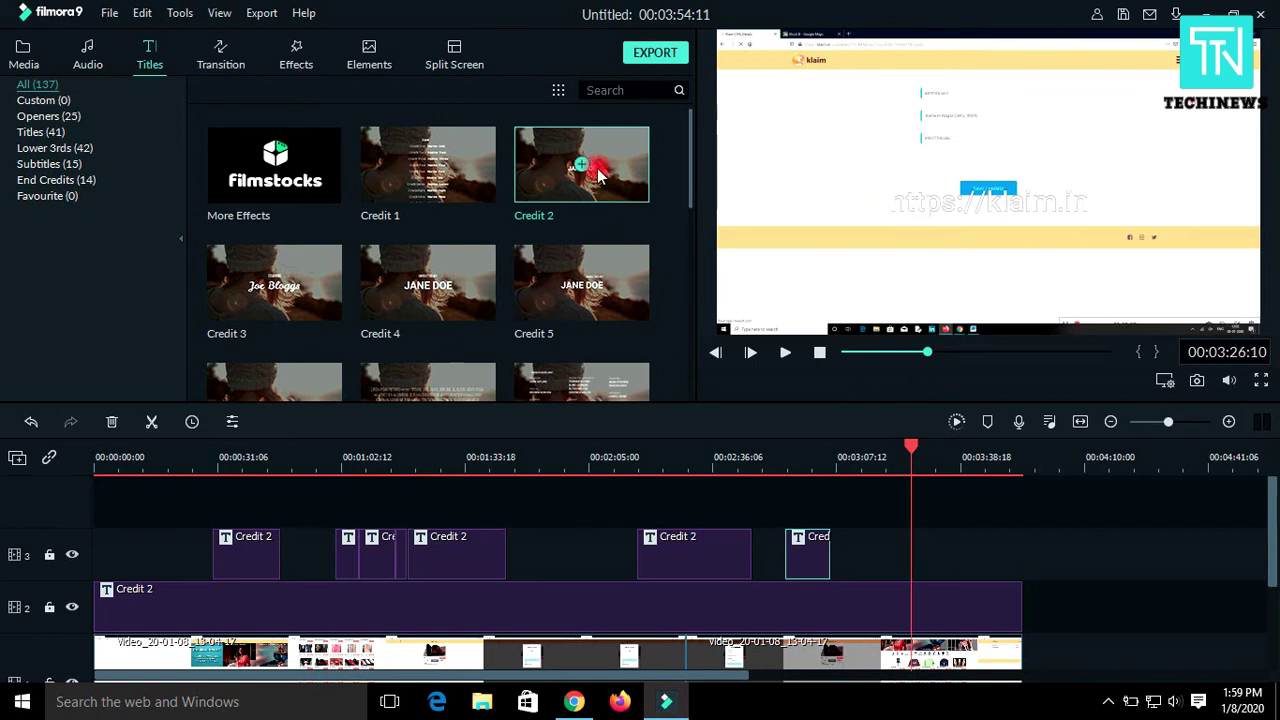
# - Add a Credit 2 title on track 3 at the playhead reading 'Update Your Personal Details'
pyautogui.moveTo(595, 168)
pyautogui.mouseDown()
pyautogui.moveTo(714, 392)
pyautogui.moveTo(920, 558)
pyautogui.mouseUp()
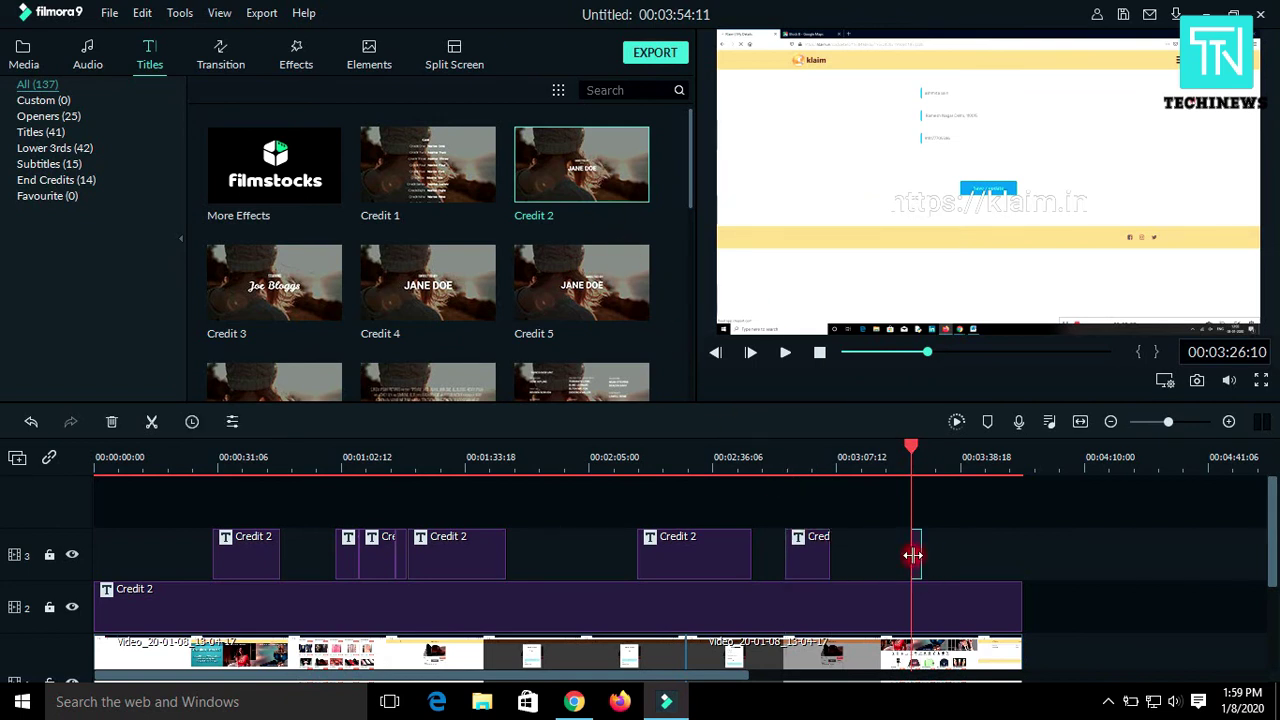
pyautogui.doubleClick(918, 560)
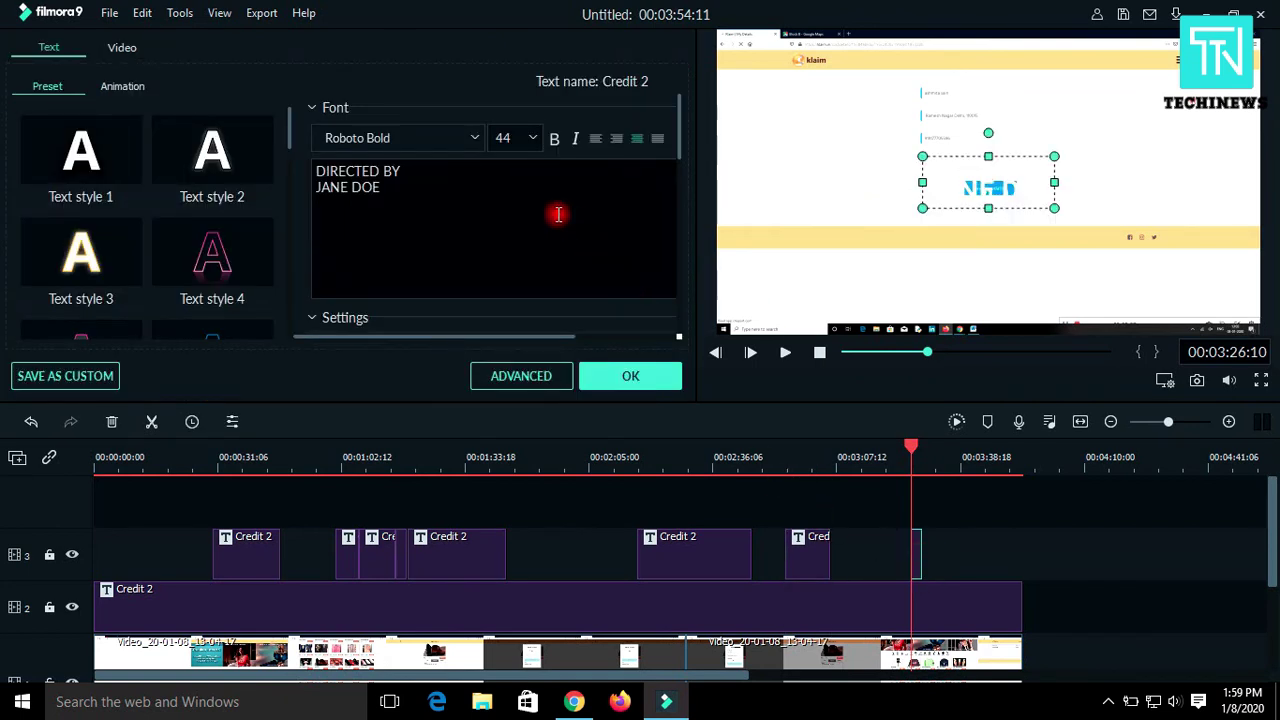
pyautogui.hotkey('ctrl', 'a')
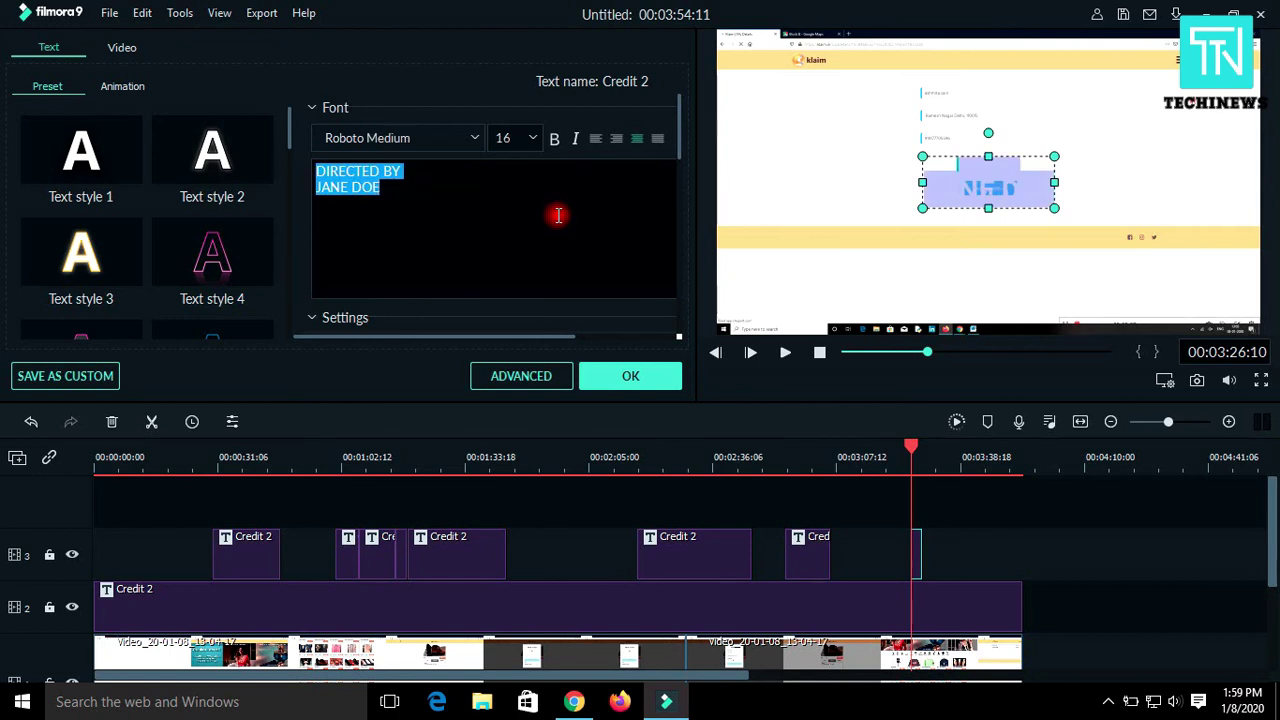
pyautogui.write('Updat')
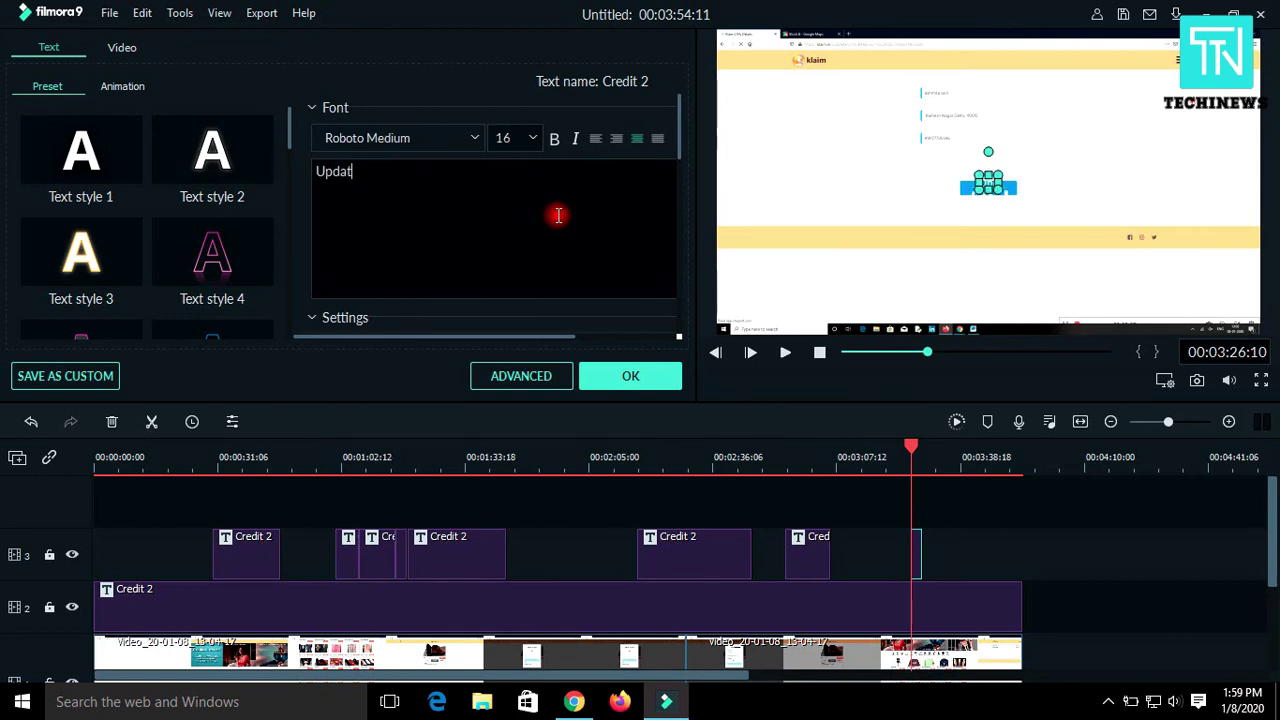
pyautogui.write('e Yo')
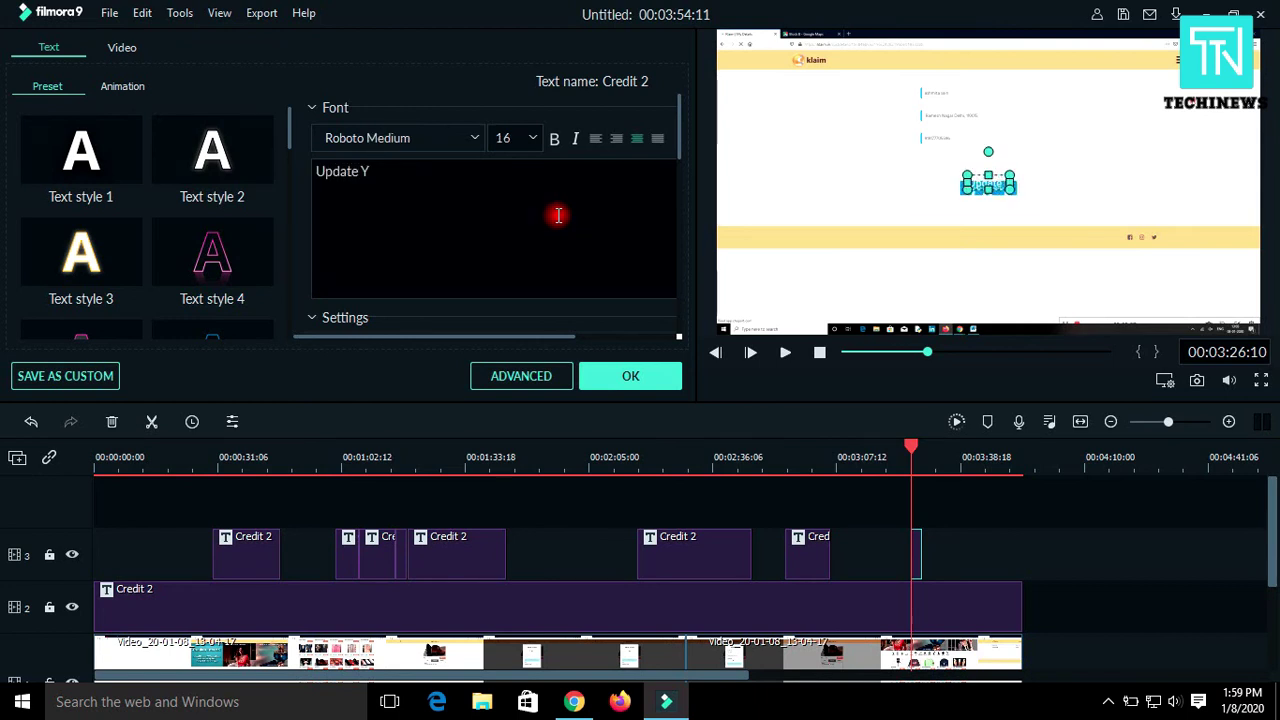
pyautogui.write('ur')
pyautogui.write(' Perso')
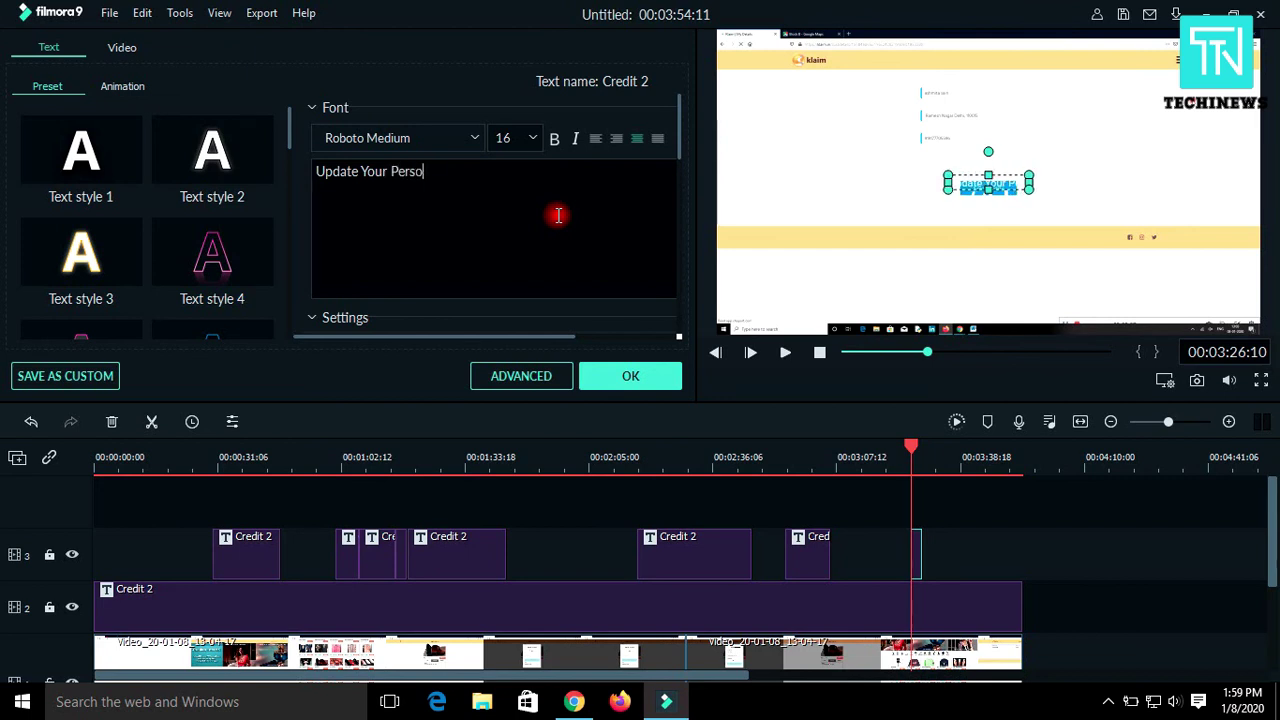
pyautogui.write('nal ')
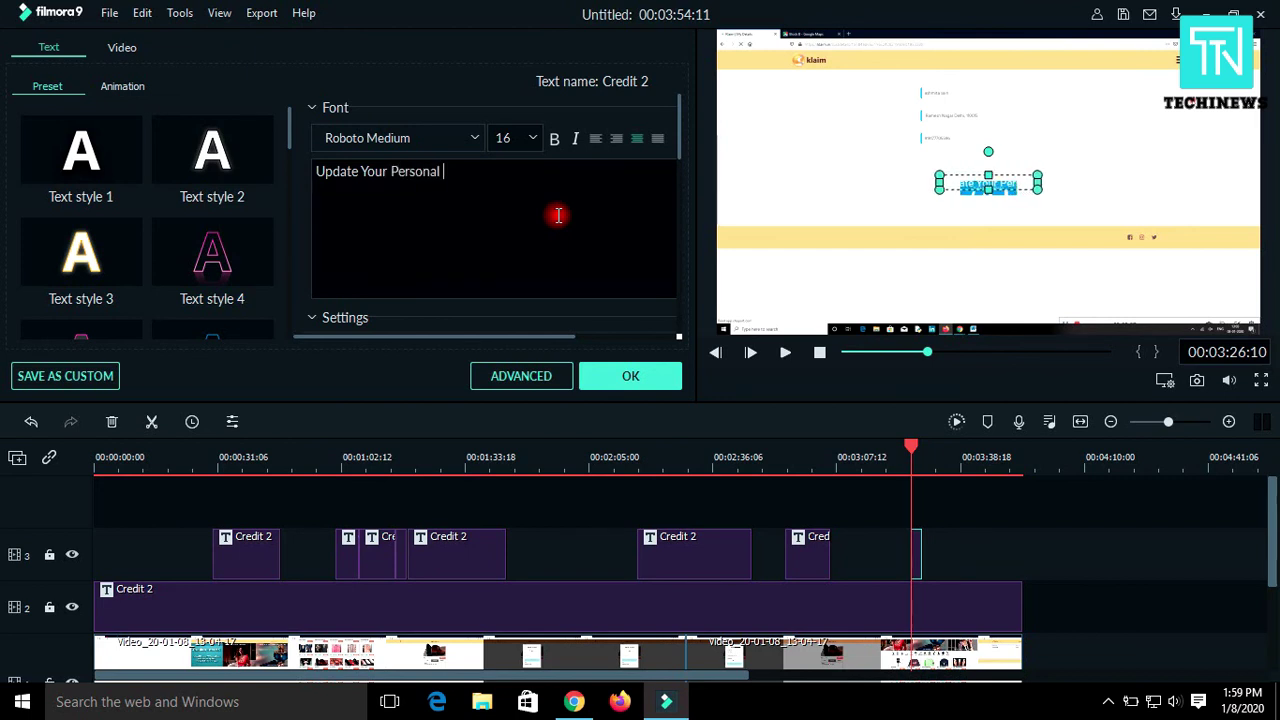
pyautogui.write('Details')
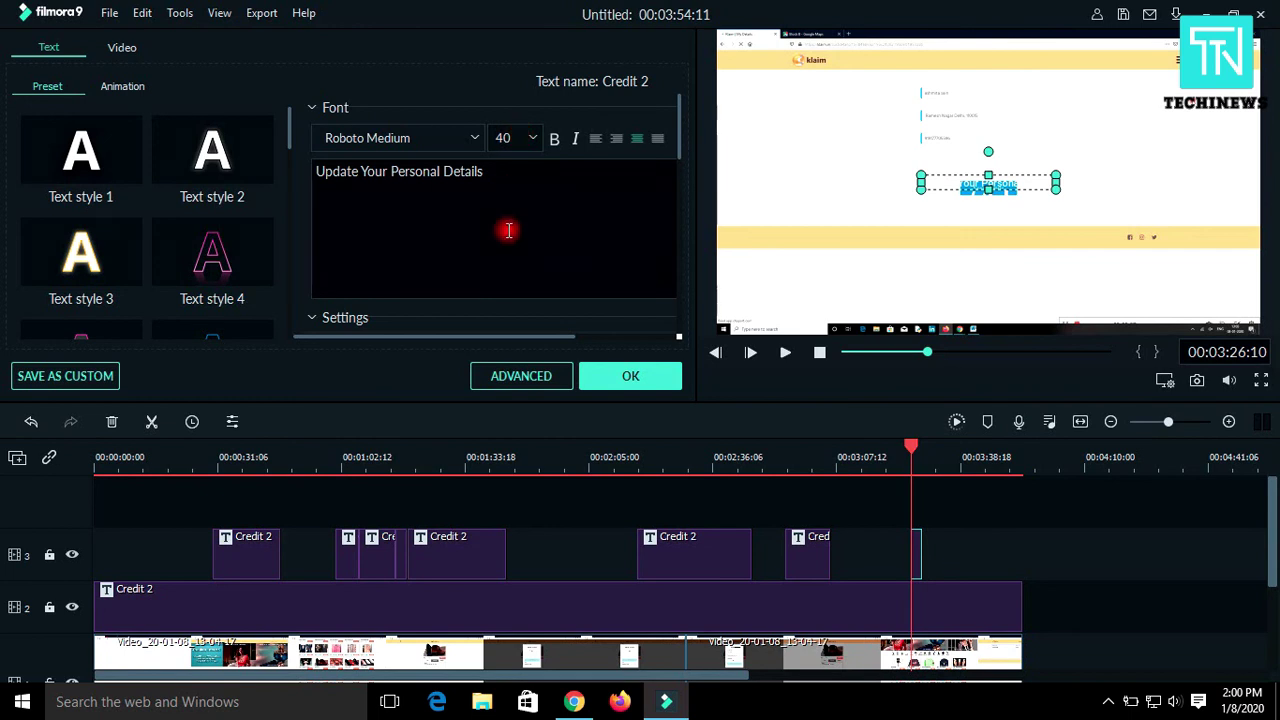
# - Make the title text black, move it to the bottom of the frame, and play to check
pyautogui.scroll(-2, 443, 248)
pyautogui.click(422, 255)
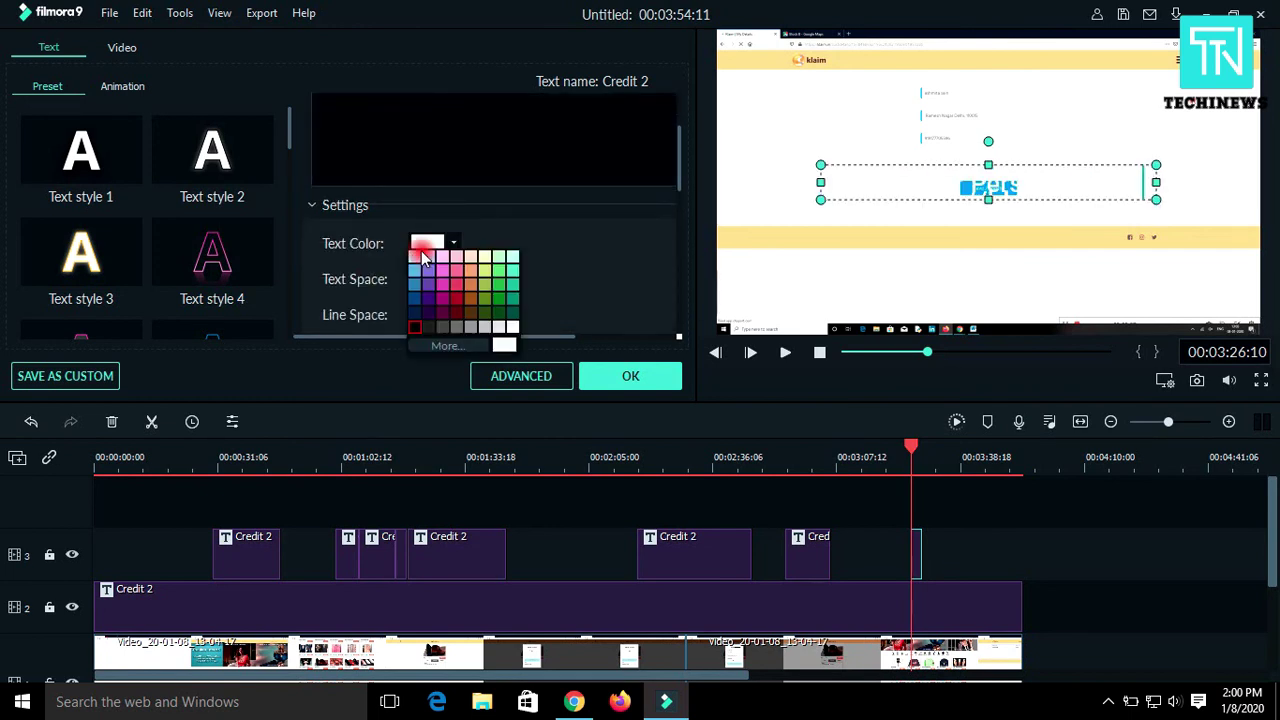
pyautogui.click(415, 333)
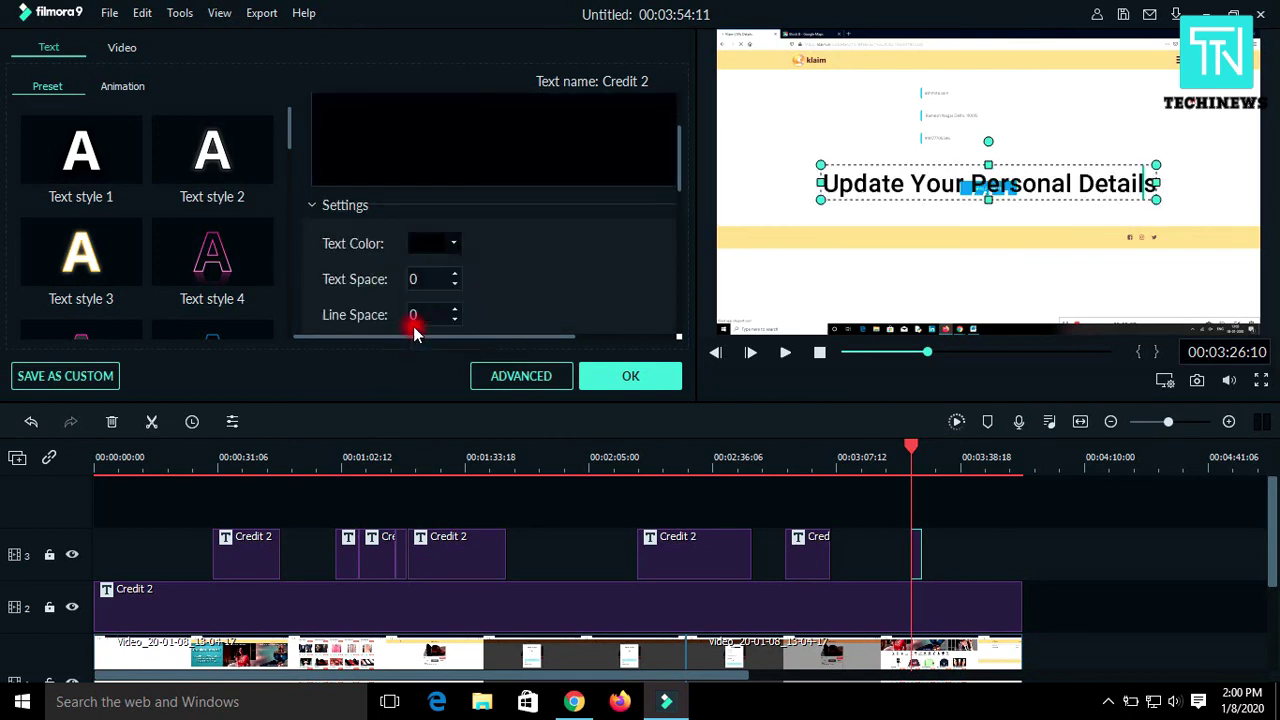
pyautogui.click(610, 376)
pyautogui.moveTo(1048, 207); pyautogui.dragTo(1048, 310)
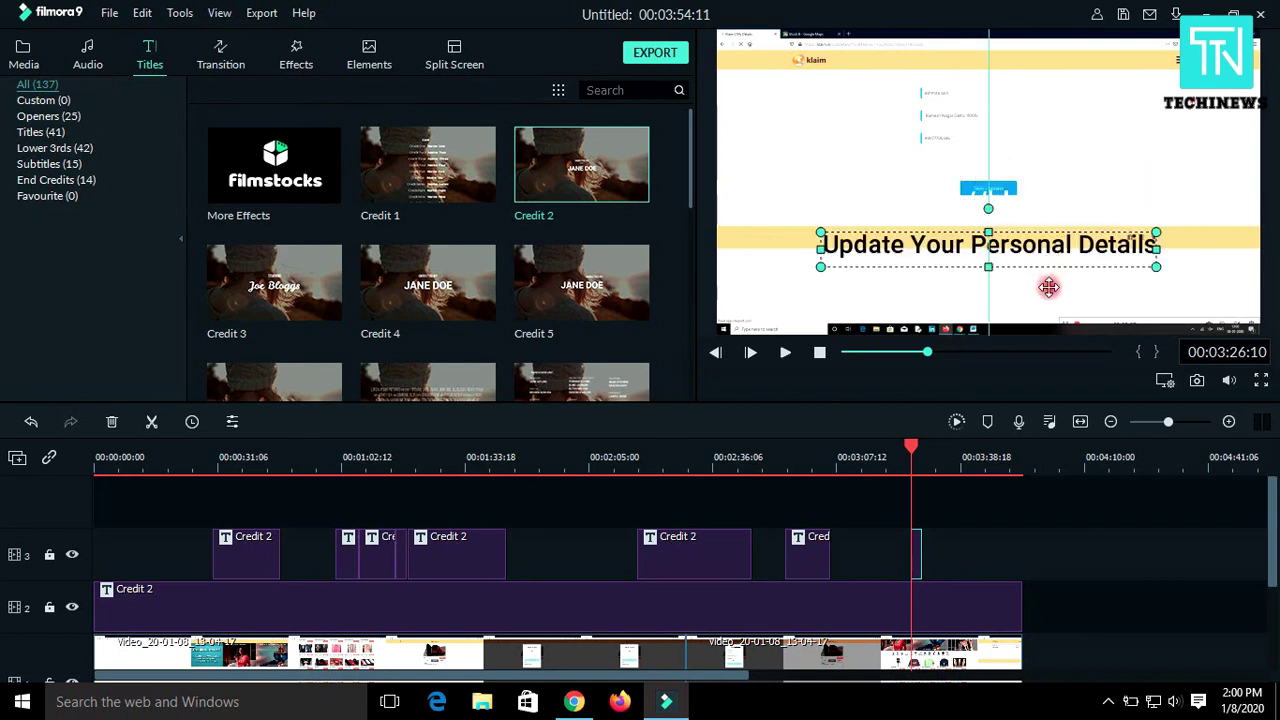
pyautogui.click(791, 289)
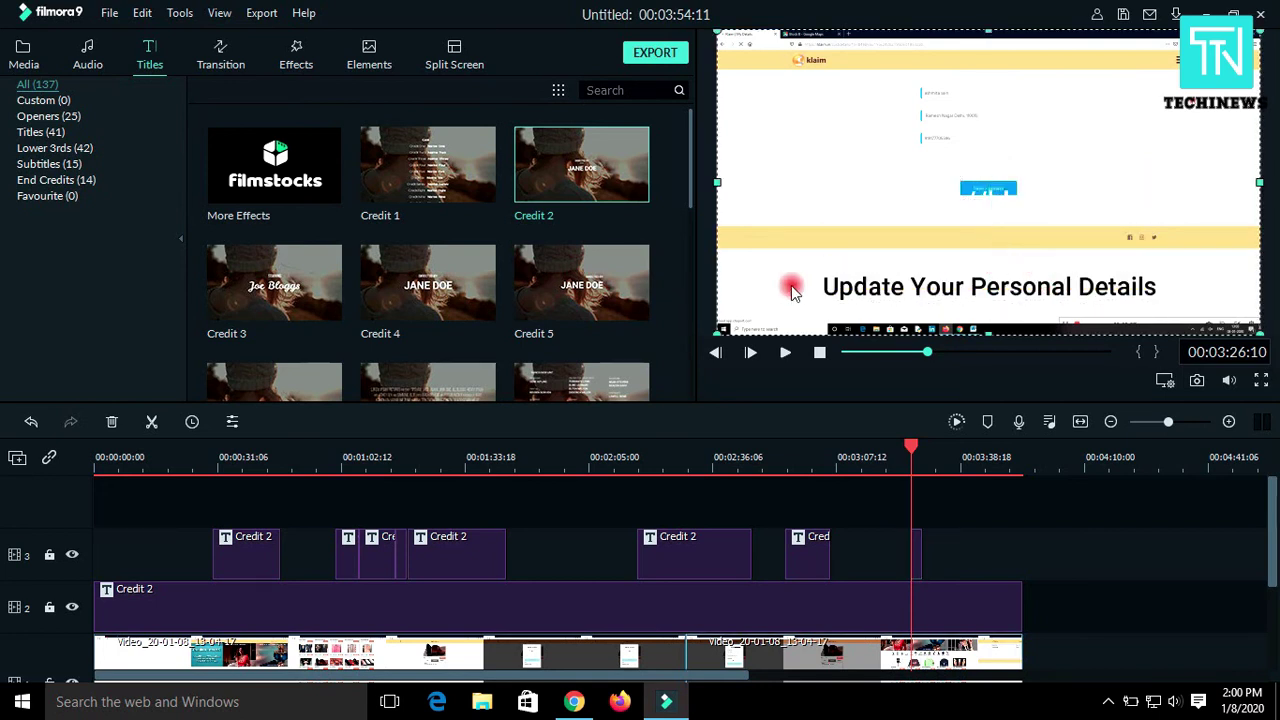
pyautogui.press('space')
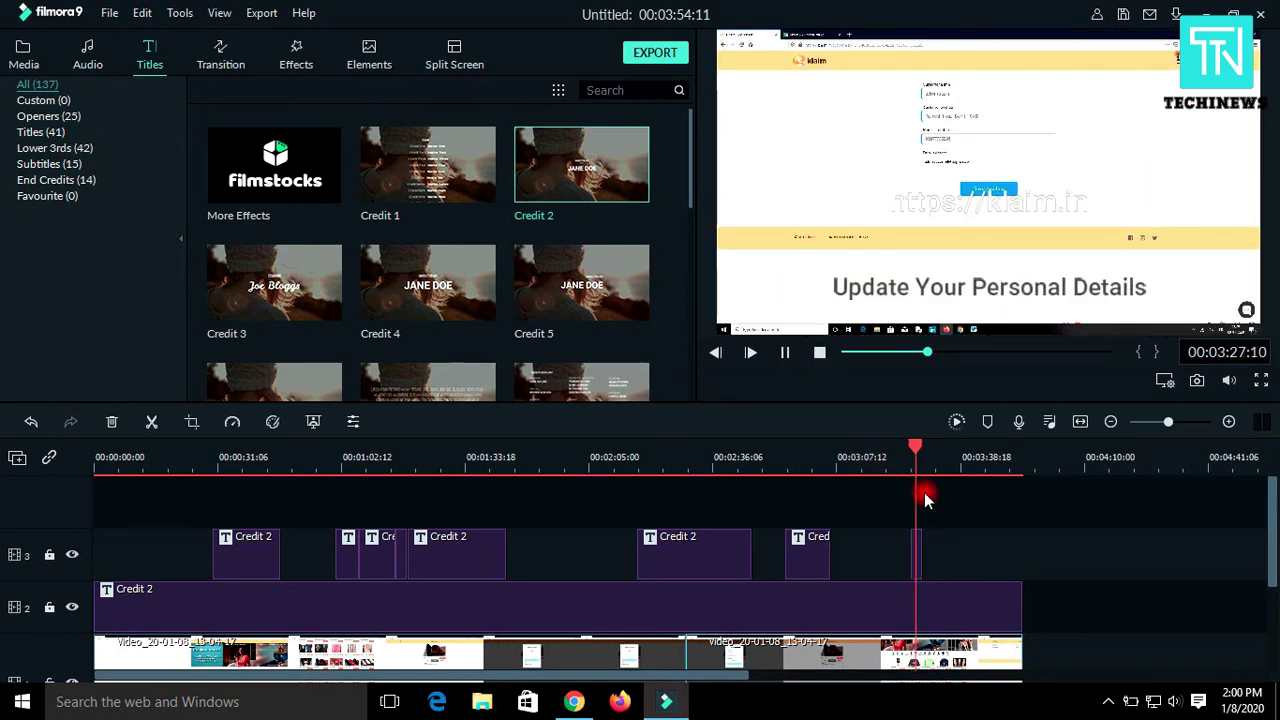
# - Jump the playhead to about 03:38 and scroll the Titles library down to the Subtitle 1 template
pyautogui.click(960, 457)
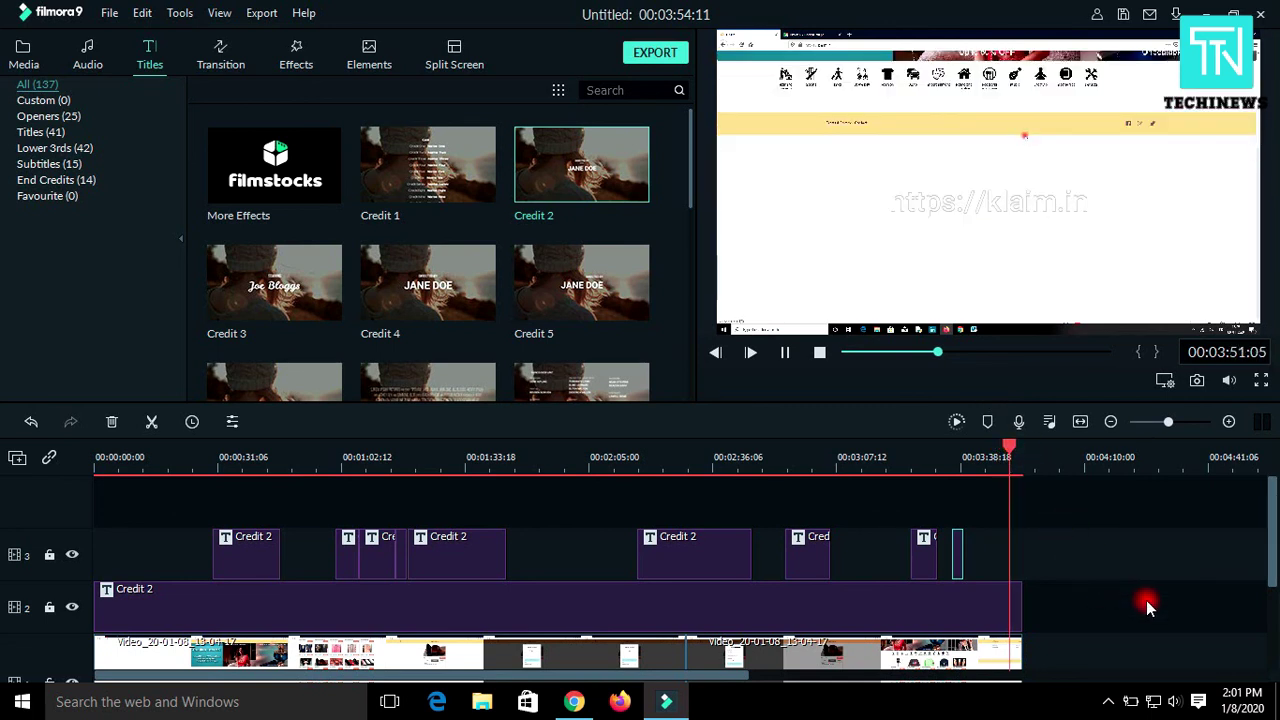
pyautogui.scroll(-2, 1144, 598)
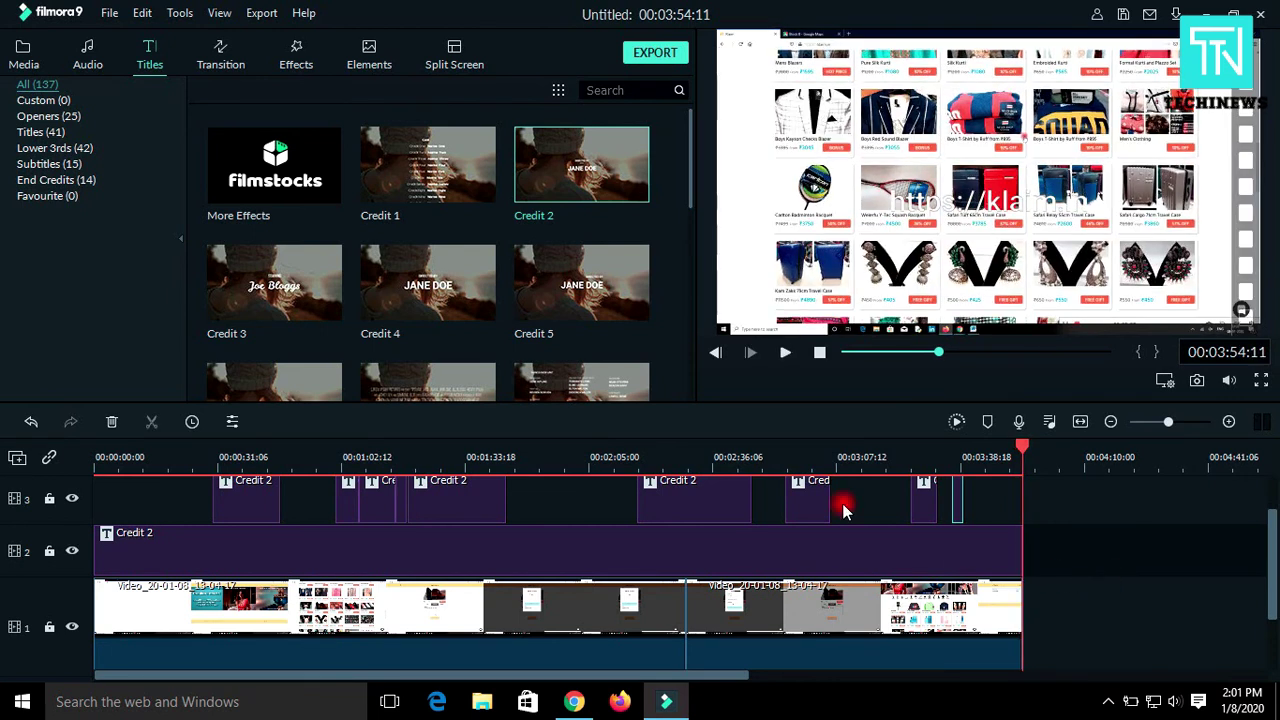
pyautogui.scroll(-5, 323, 250)
pyautogui.scroll(-5, 334, 268)
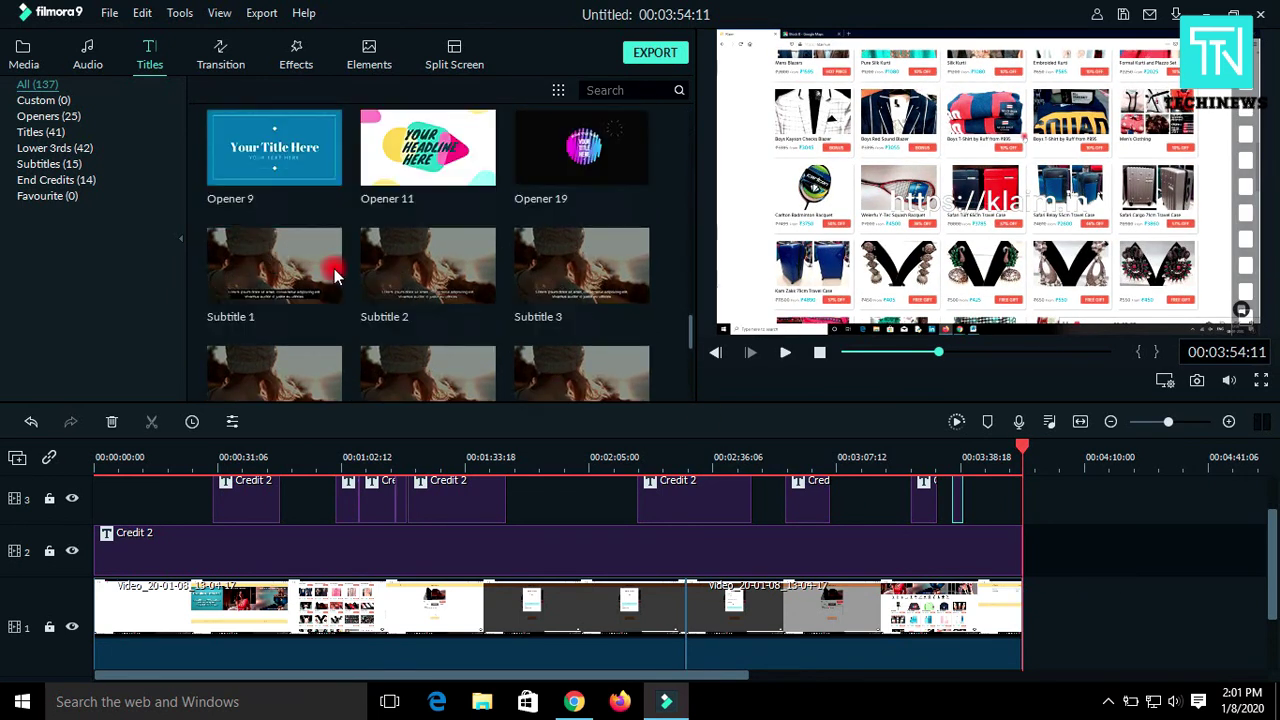
pyautogui.click(338, 268)
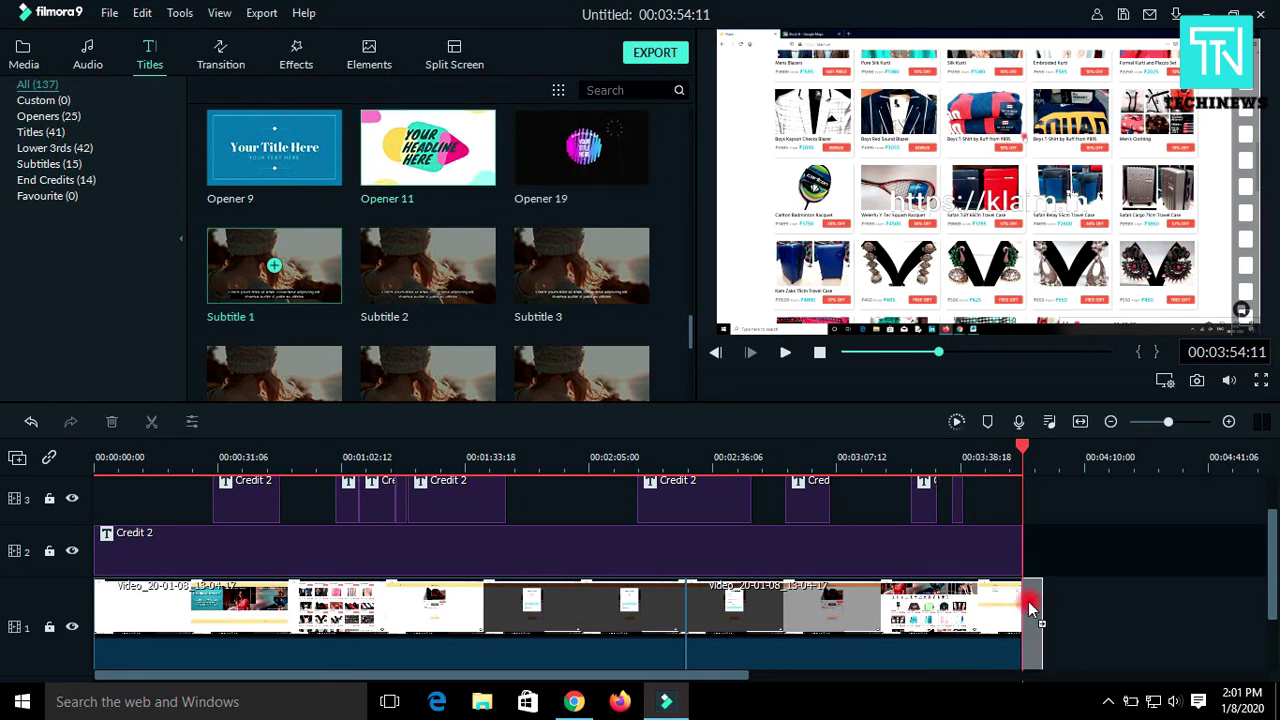
# - Place Opener 11 after the video, preview its animation, then return the playhead to the start
pyautogui.moveTo(475, 152); pyautogui.dragTo(1030, 607)
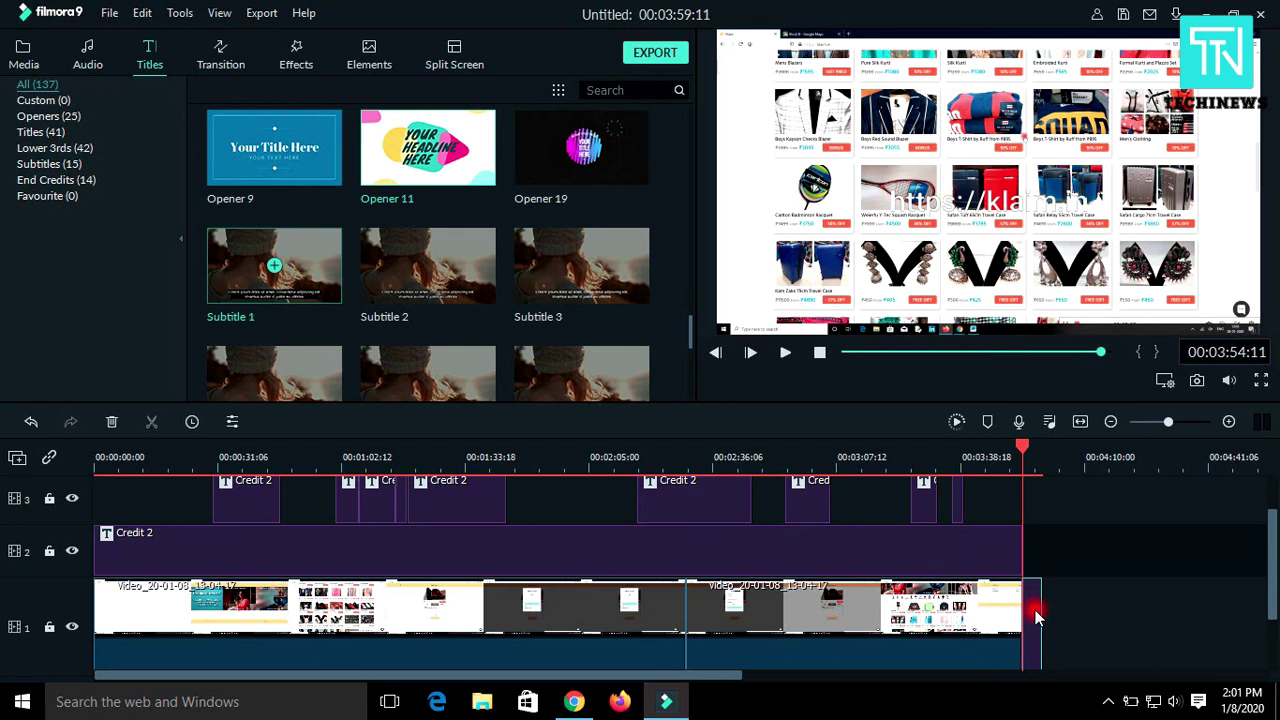
pyautogui.doubleClick(1036, 617)
pyautogui.scroll(2, 551, 310)
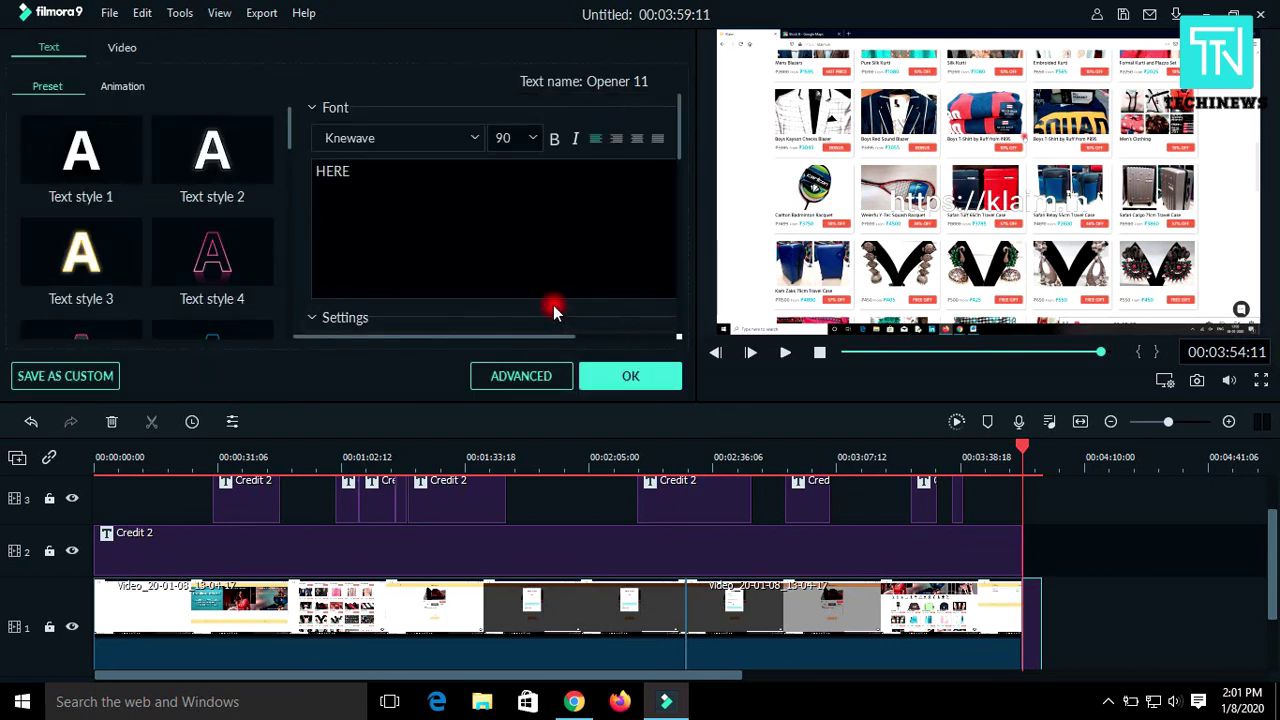
pyautogui.click(789, 352)
pyautogui.click(920, 228)
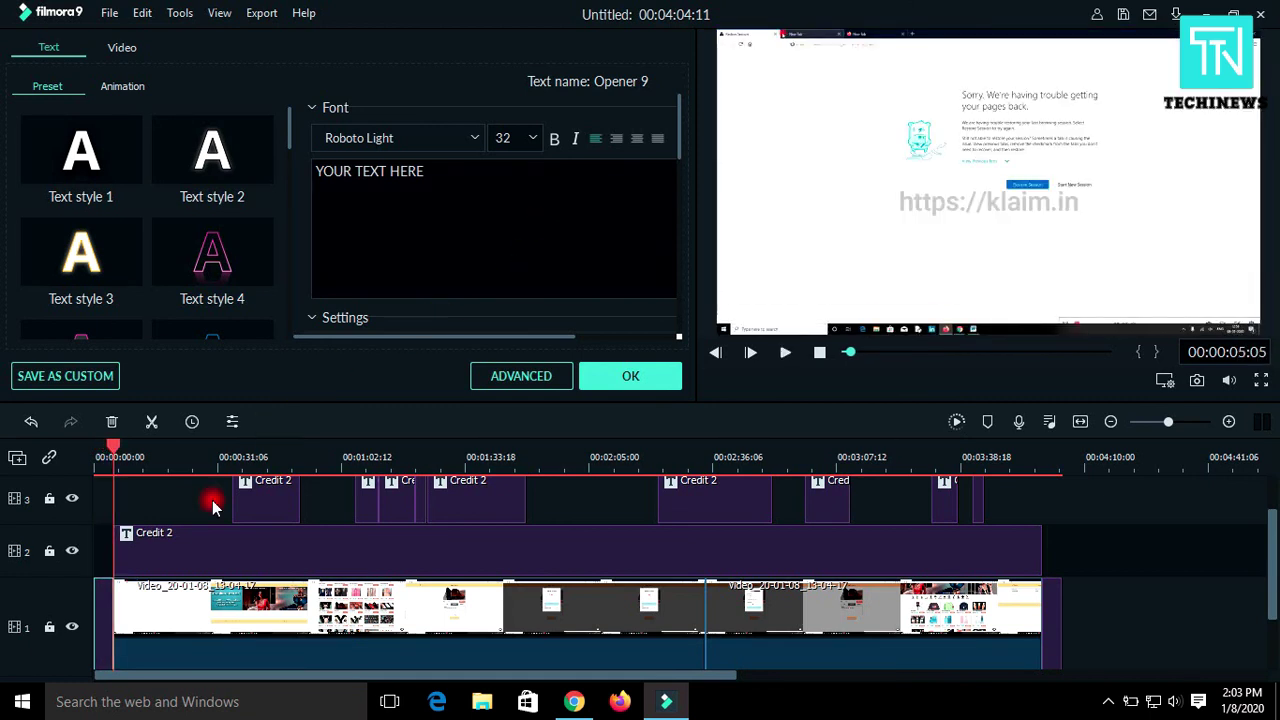
pyautogui.click(97, 614)
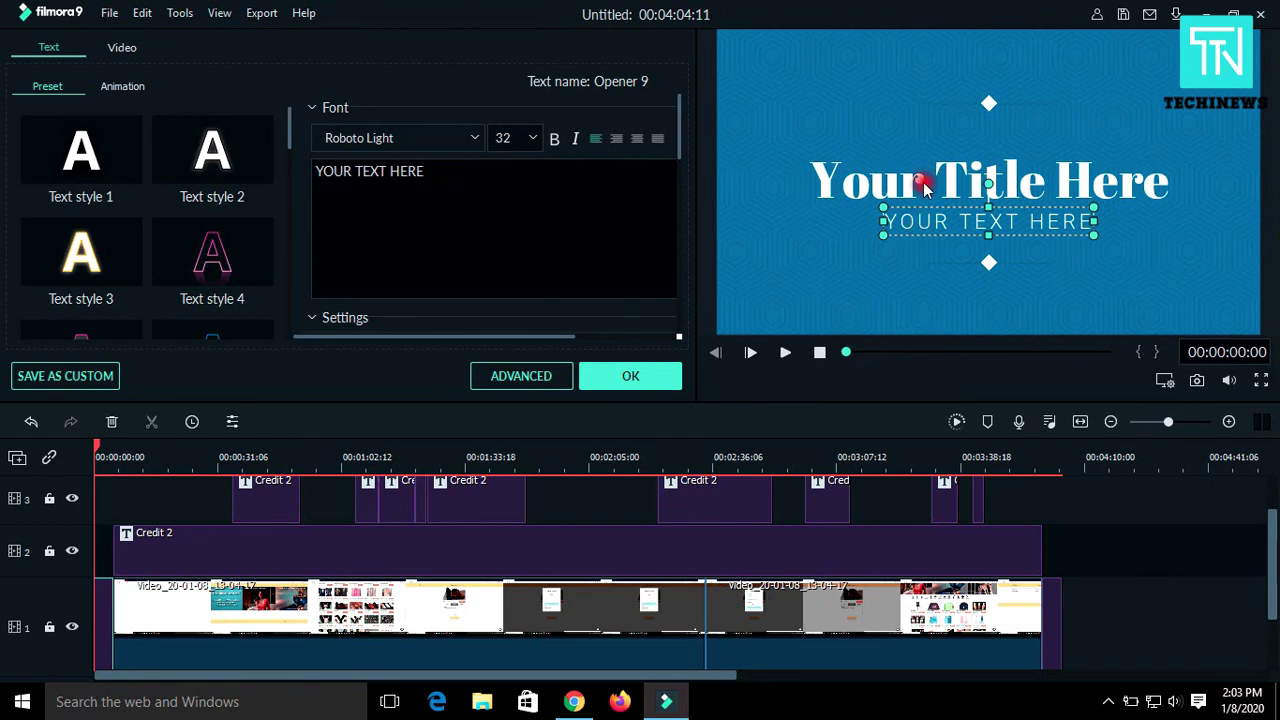
# - Change the opener heading to 'How To Klaim On'
pyautogui.click(922, 186)
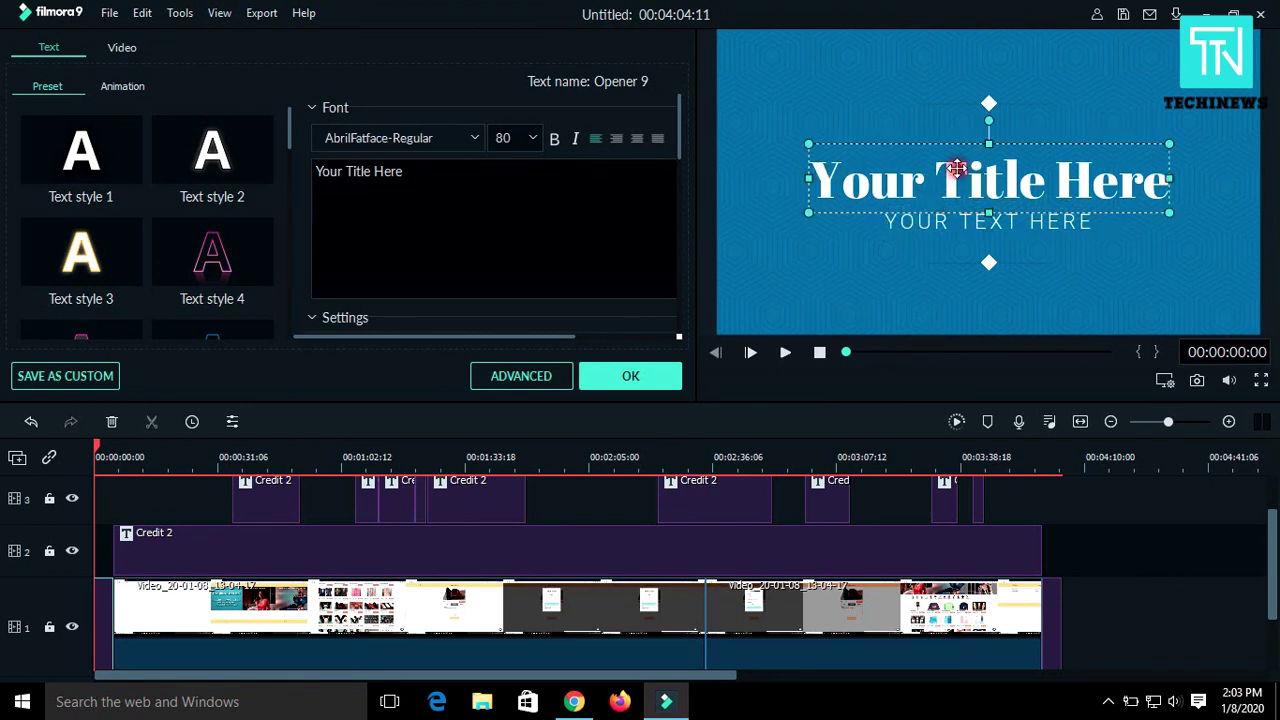
pyautogui.click(906, 90)
pyautogui.click(952, 188)
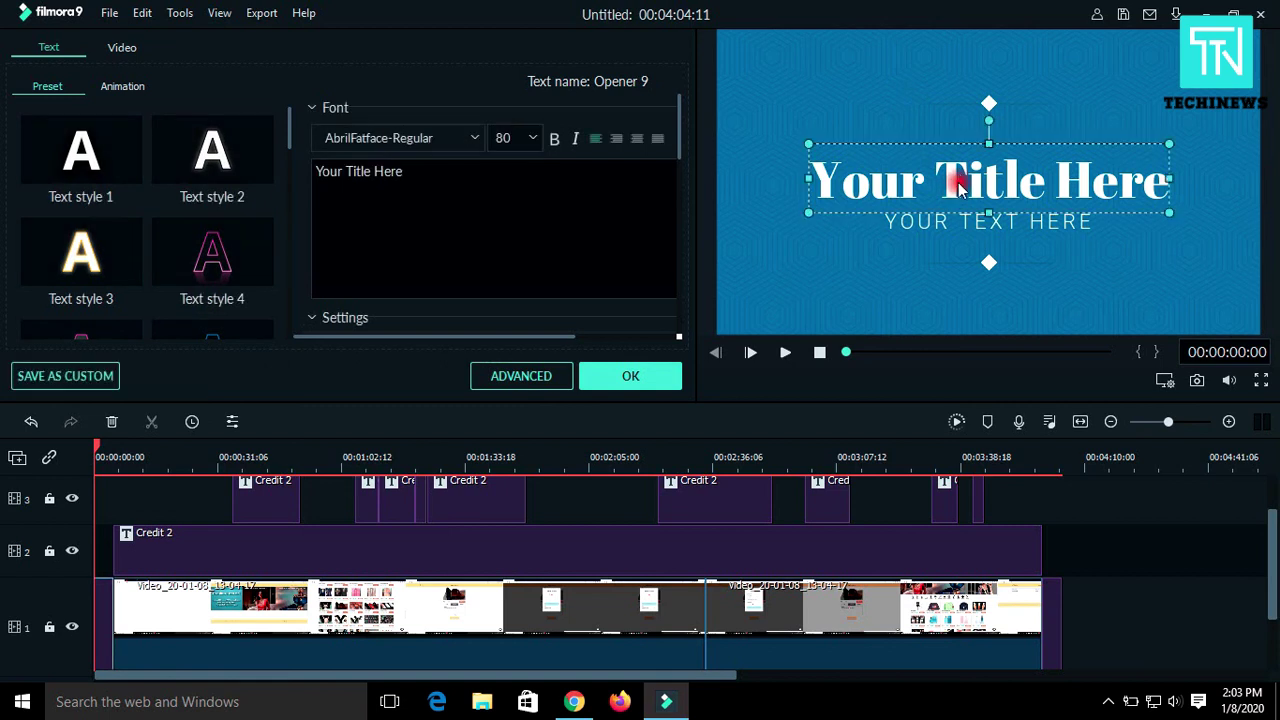
pyautogui.hotkey('ctrl', 'a')
pyautogui.write('H')
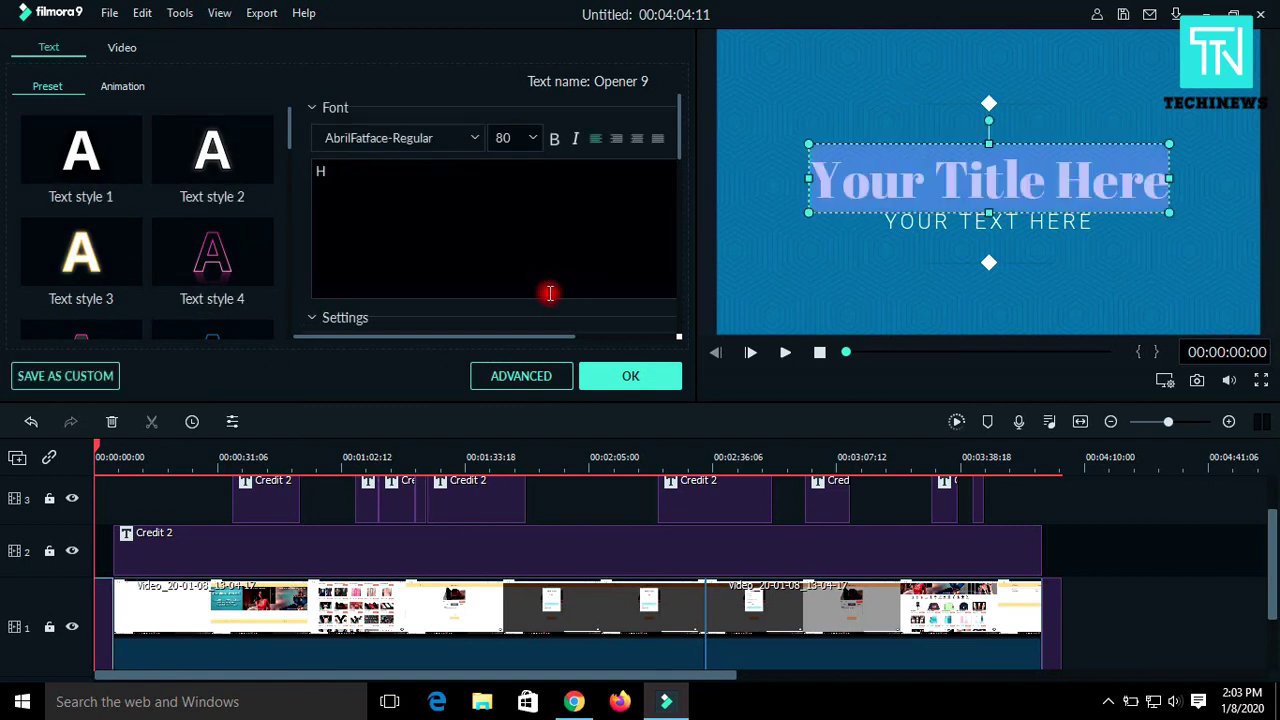
pyautogui.write('ow T')
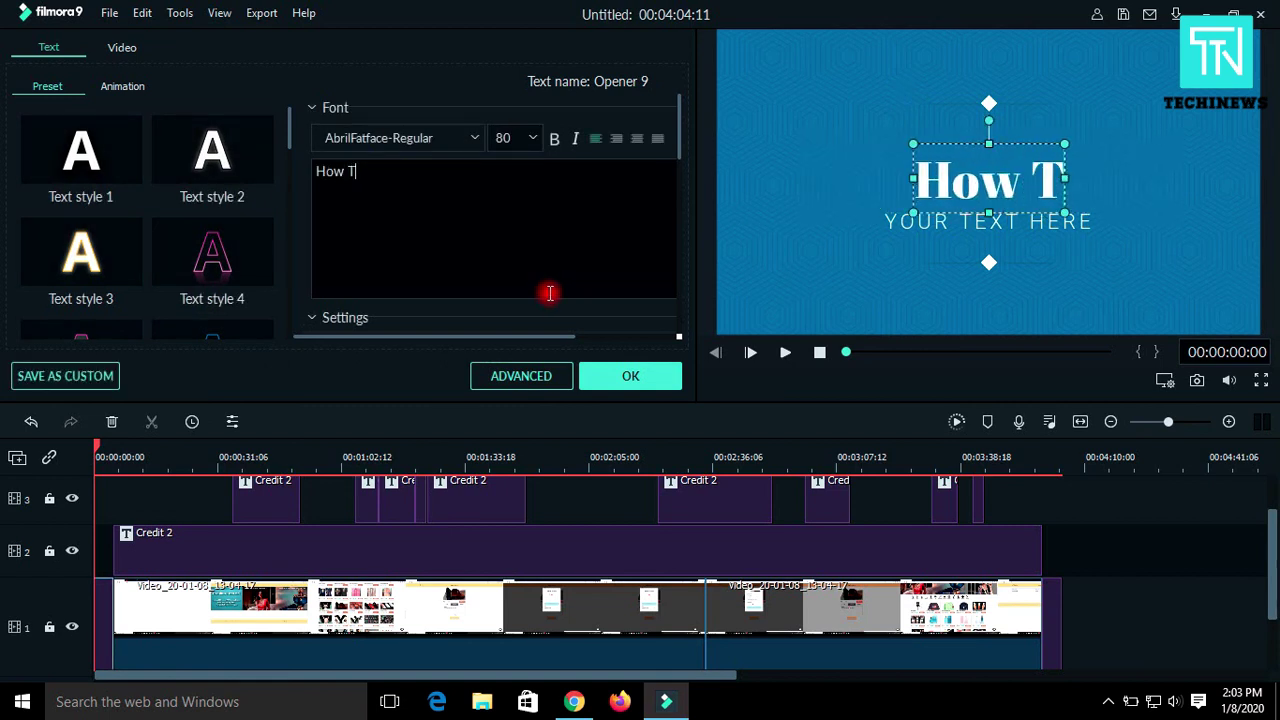
pyautogui.write('o Kla')
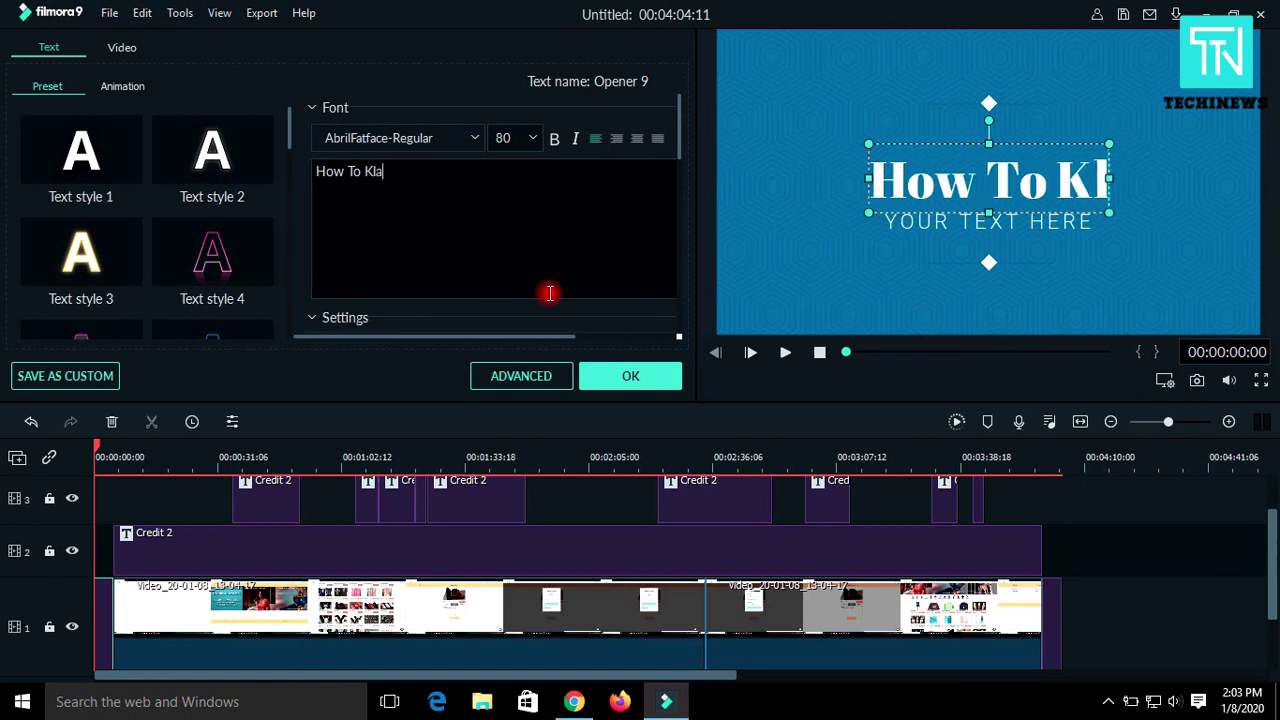
pyautogui.write('im')
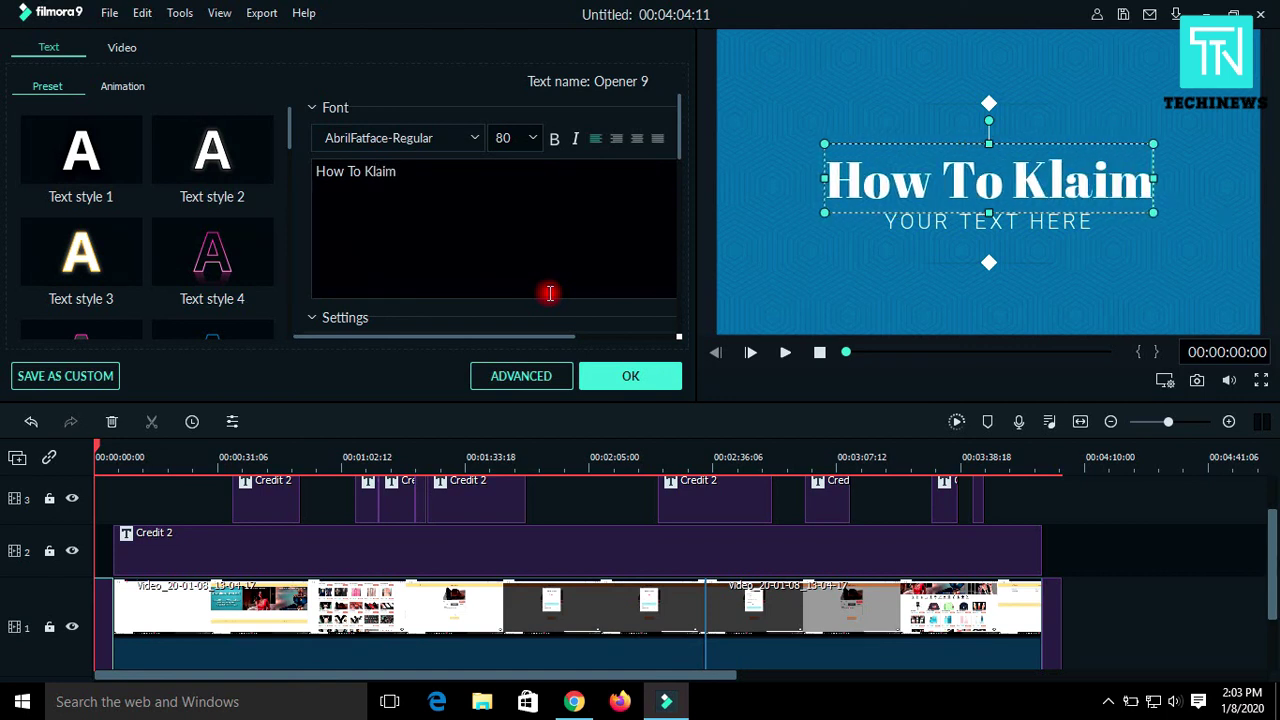
pyautogui.write(' On')
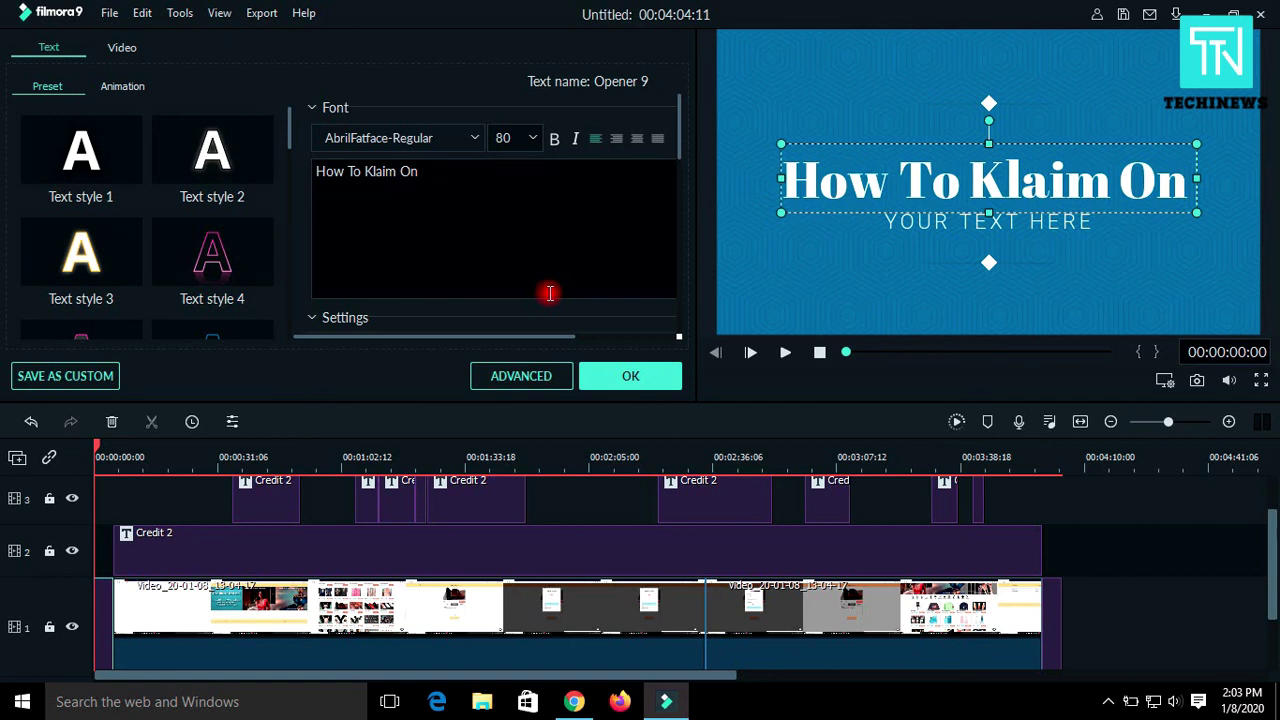
pyautogui.click(890, 218)
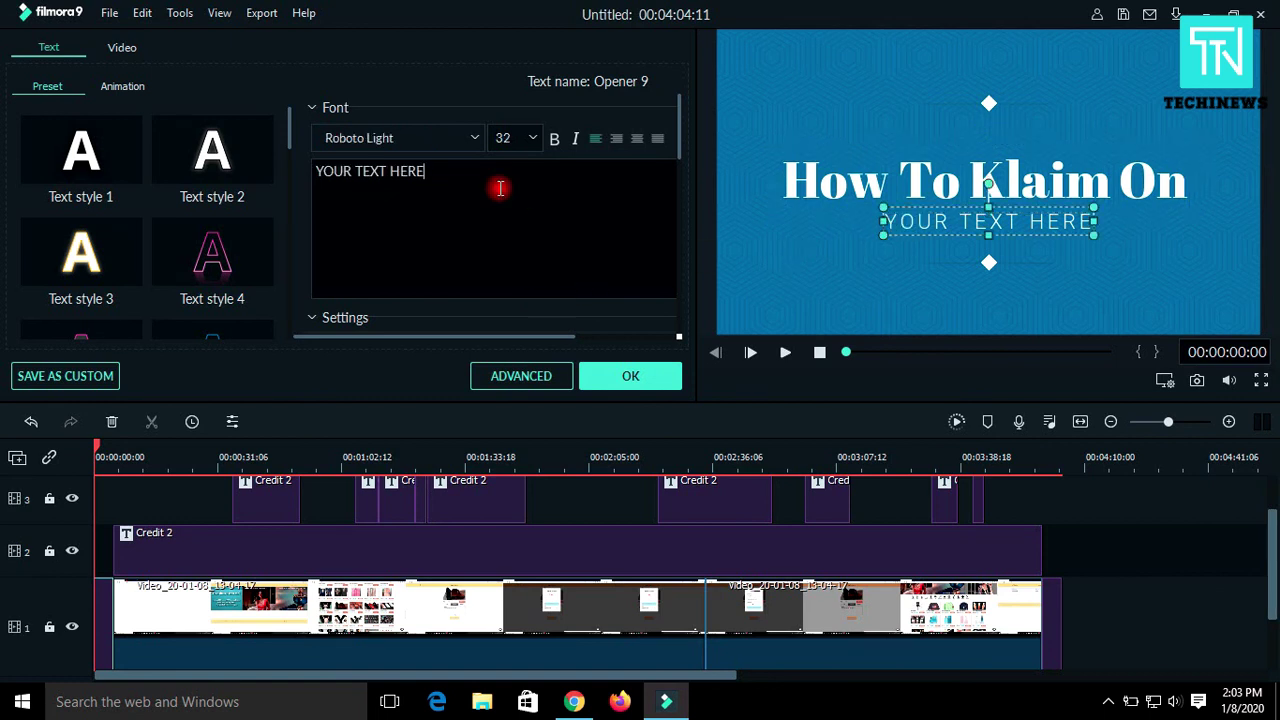
pyautogui.hotkey('ctrl', 'a')
pyautogui.write('https://klaim.in/')
pyautogui.click(829, 272)
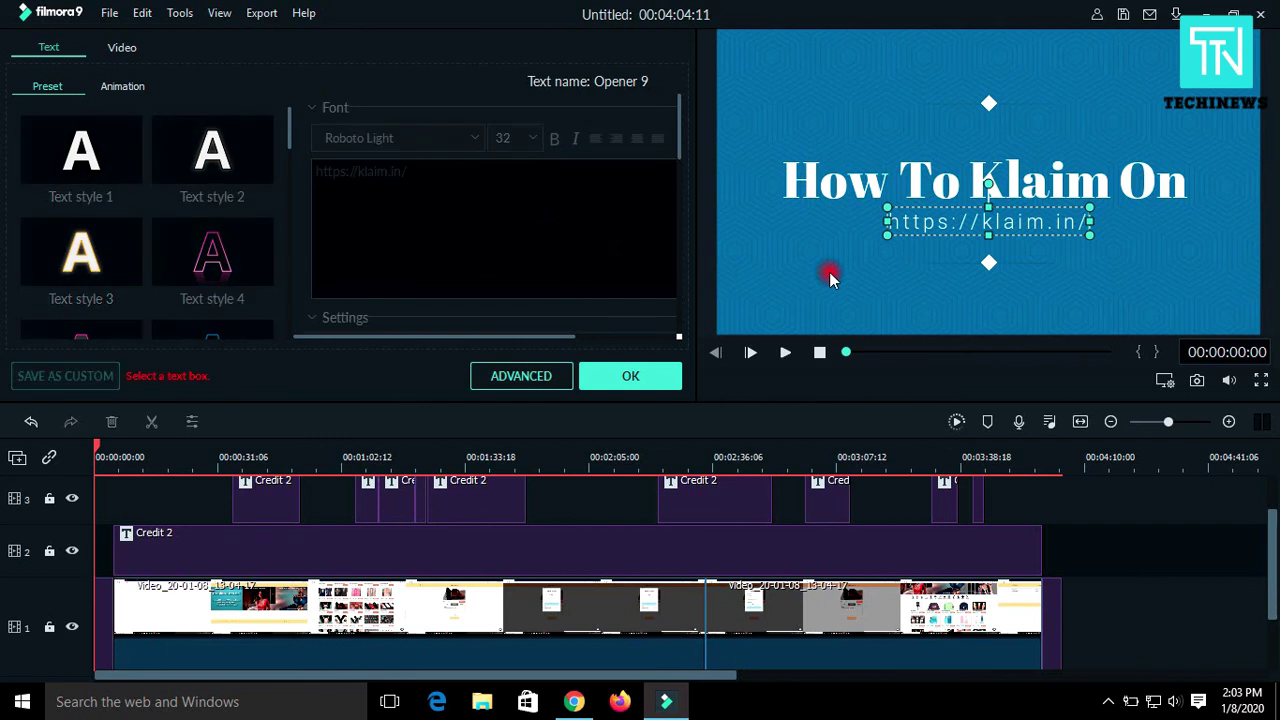
pyautogui.click(653, 378)
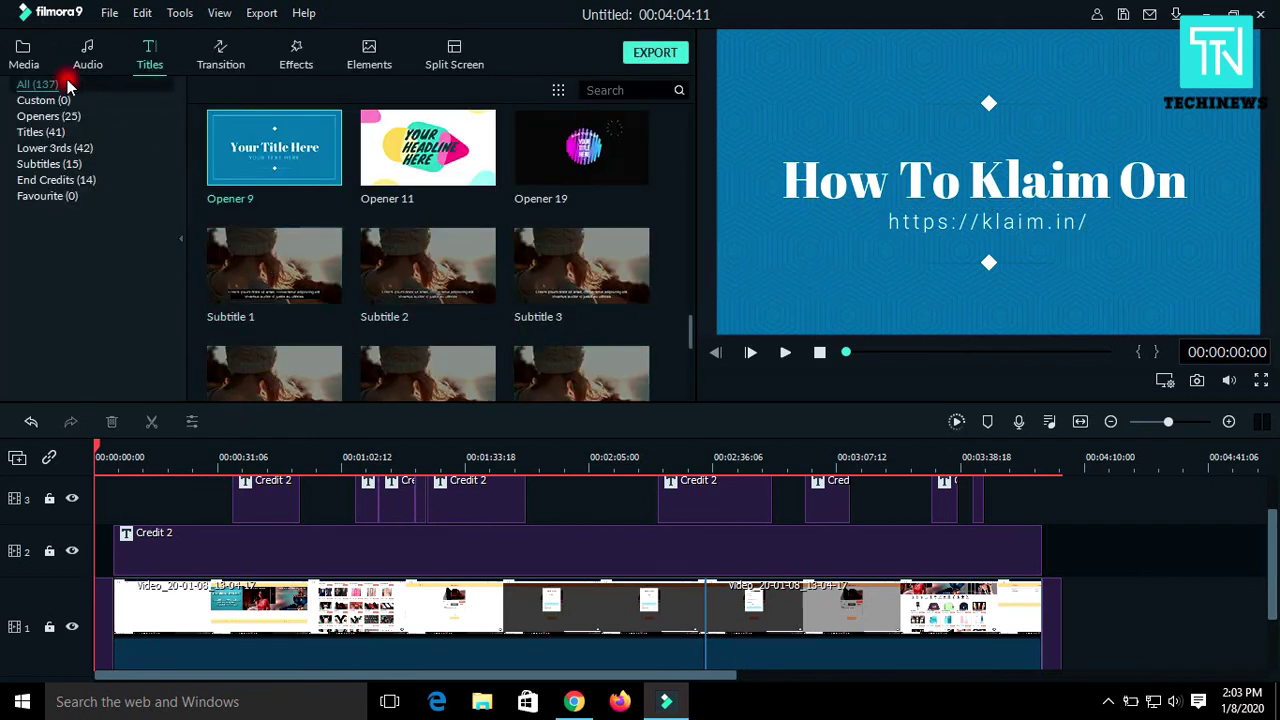
# - Drop the klaim logo image at the video start and shrink it into the top-left corner
pyautogui.click(23, 55)
pyautogui.moveTo(290, 175); pyautogui.dragTo(108, 502)
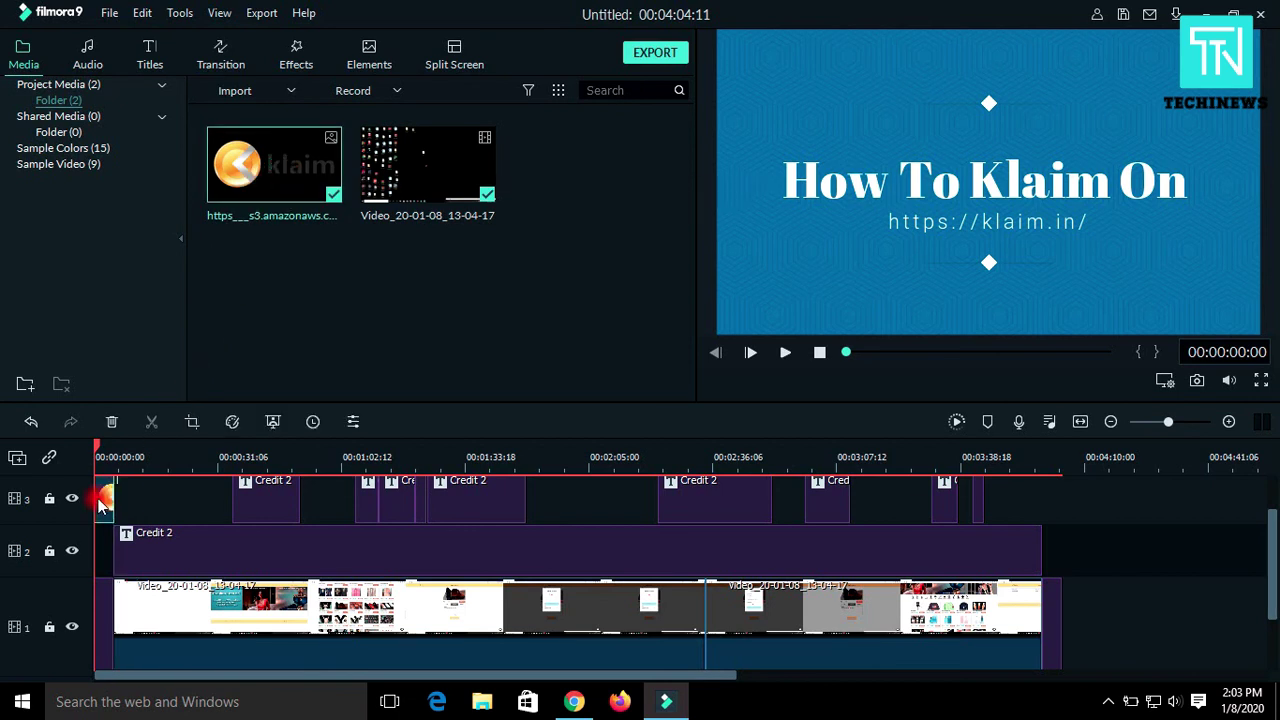
pyautogui.click(840, 290)
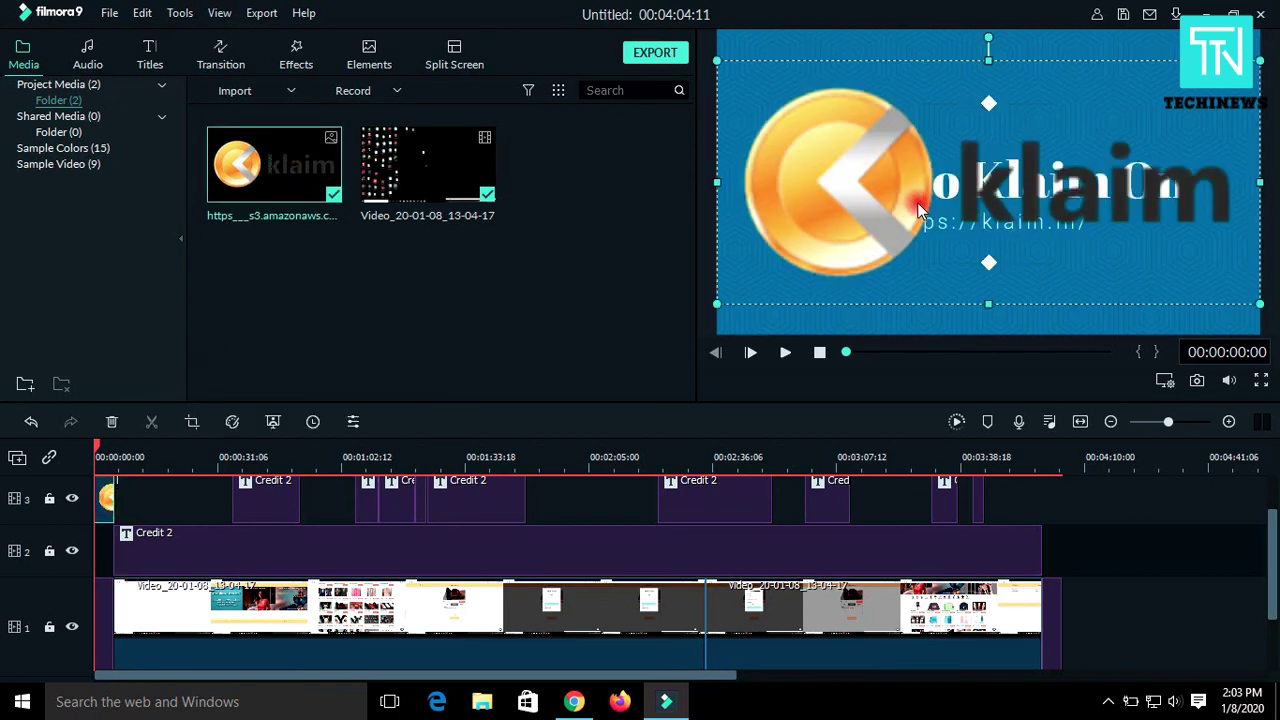
pyautogui.moveTo(1255, 306)
pyautogui.mouseDown()
pyautogui.moveTo(897, 141)
pyautogui.moveTo(860, 86)
pyautogui.mouseUp()
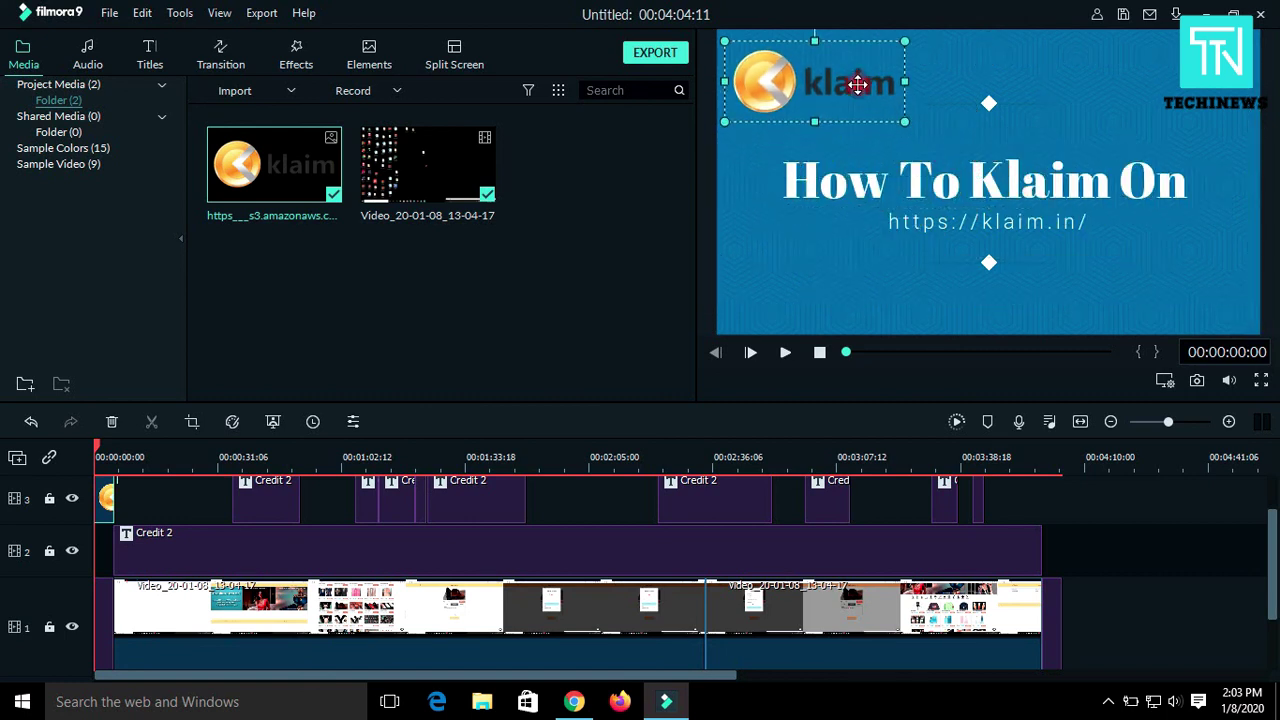
pyautogui.click(980, 85)
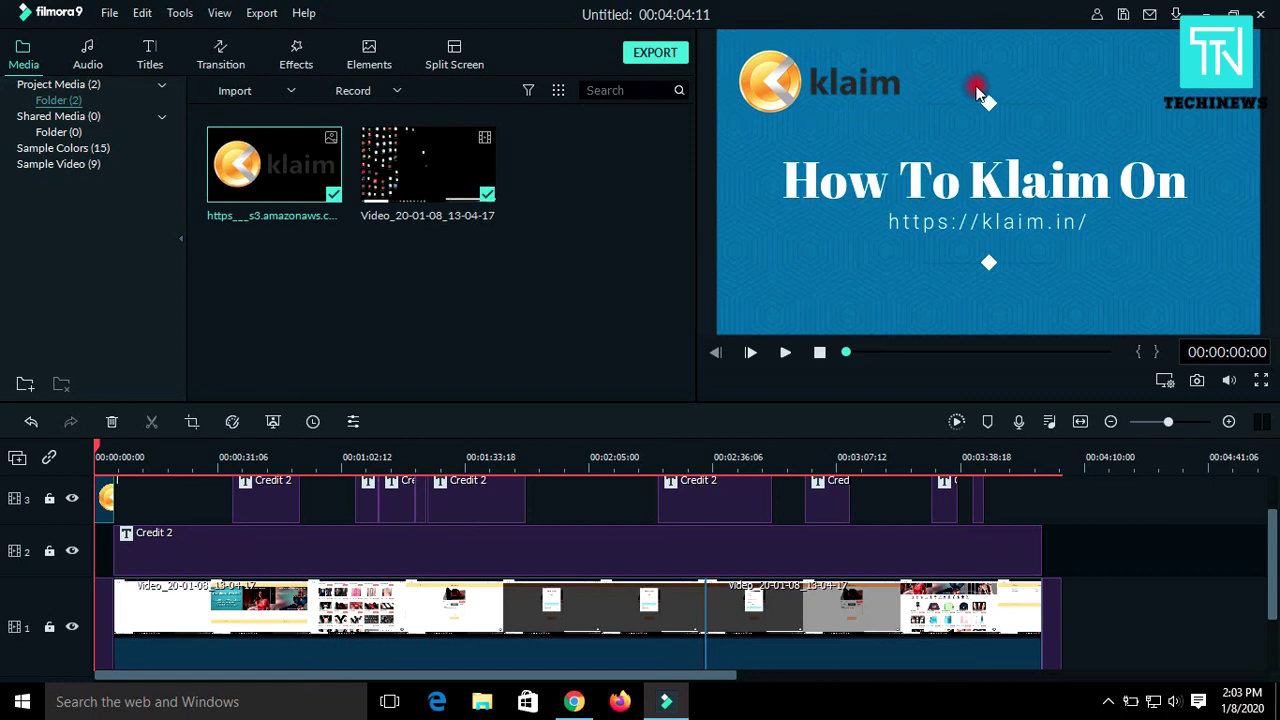
pyautogui.scroll(-2, 1198, 593)
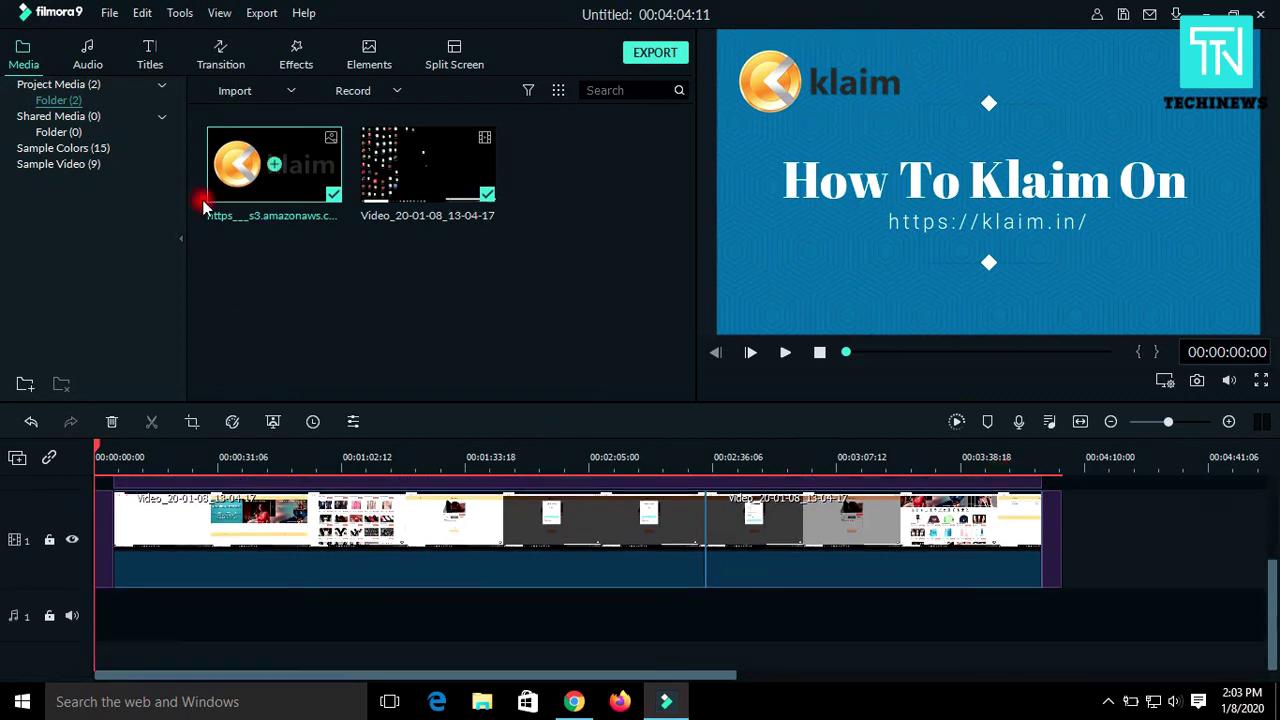
# - Filter the music library to the Rock category
pyautogui.click(95, 57)
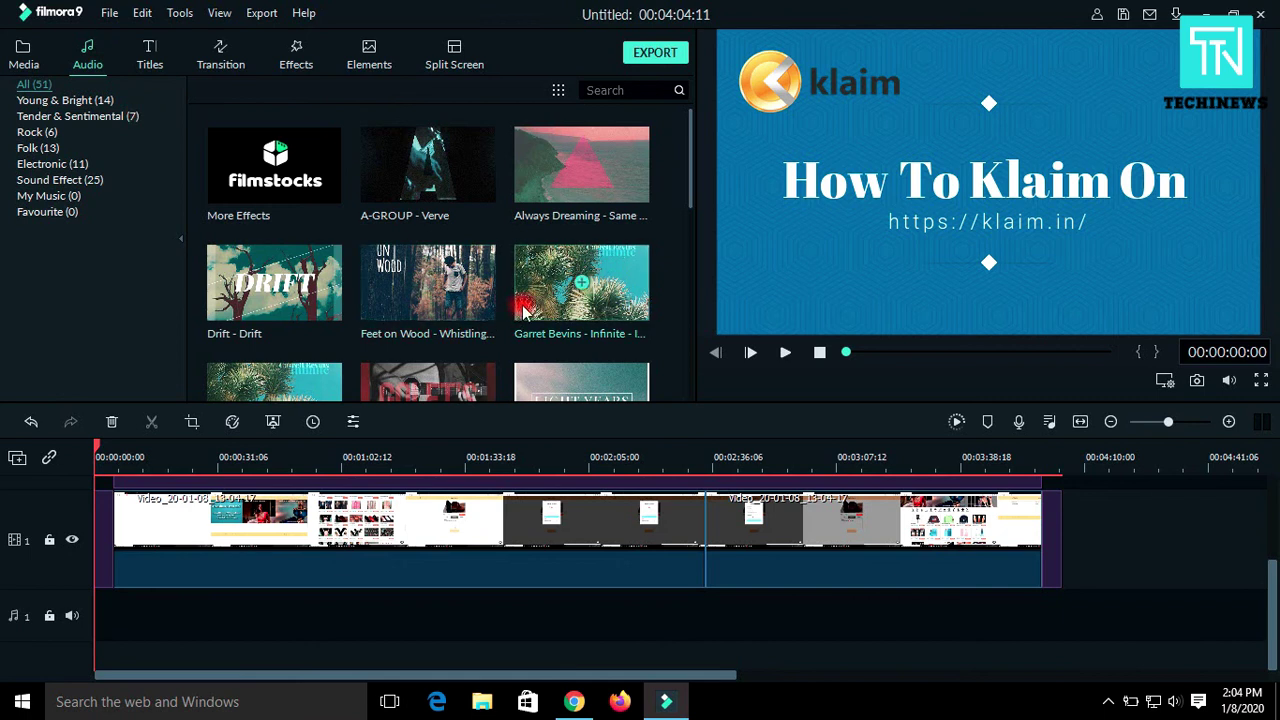
pyautogui.scroll(-5, 312, 300)
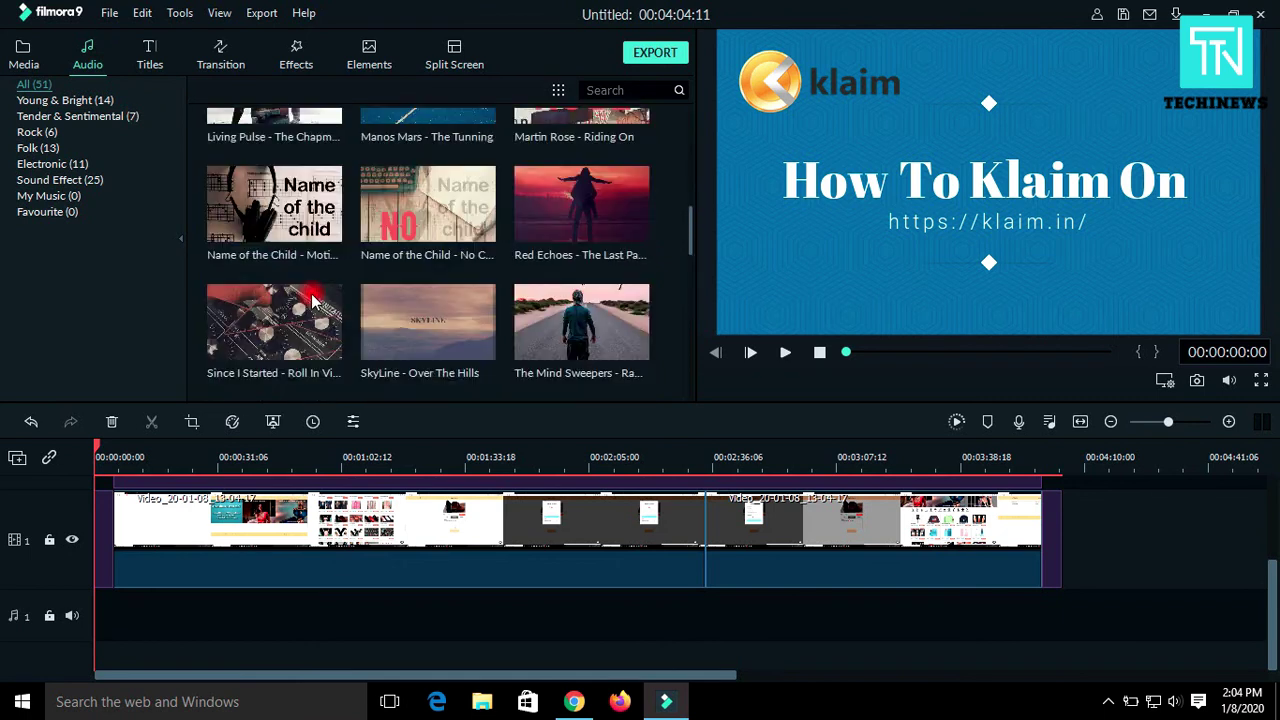
pyautogui.scroll(3, 312, 300)
pyautogui.scroll(3, 312, 300)
pyautogui.scroll(3, 312, 300)
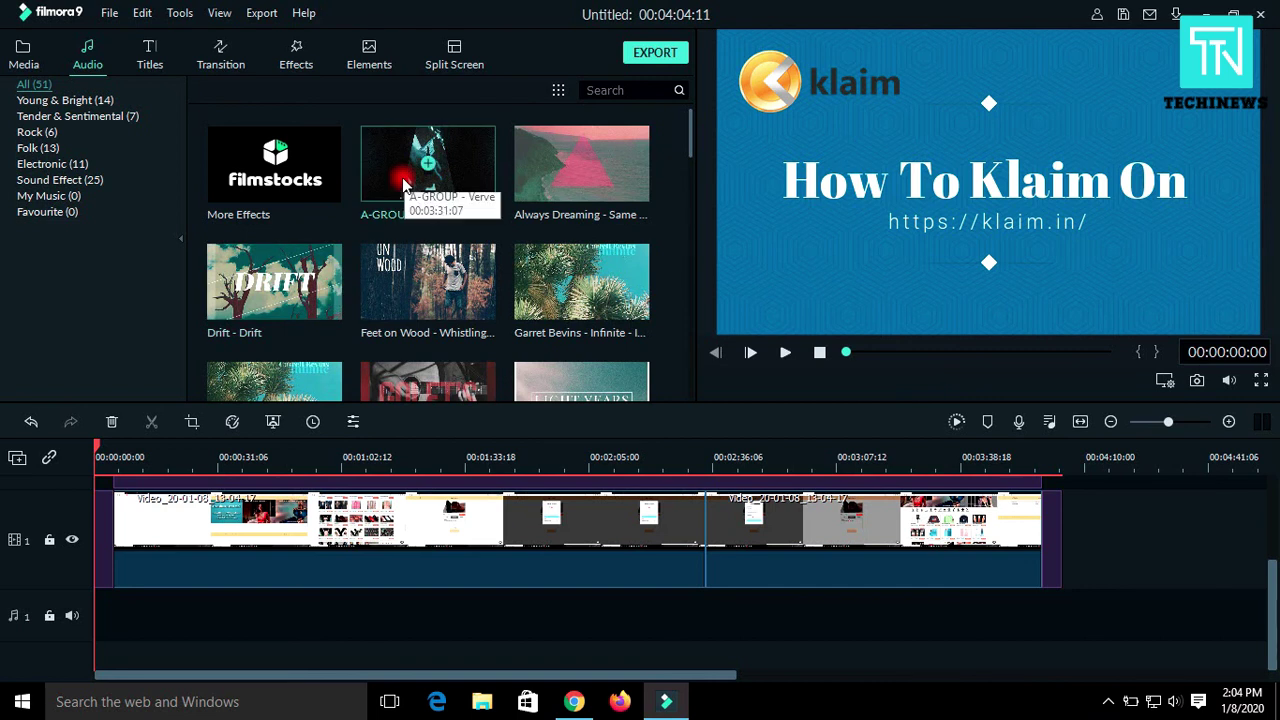
pyautogui.click(40, 134)
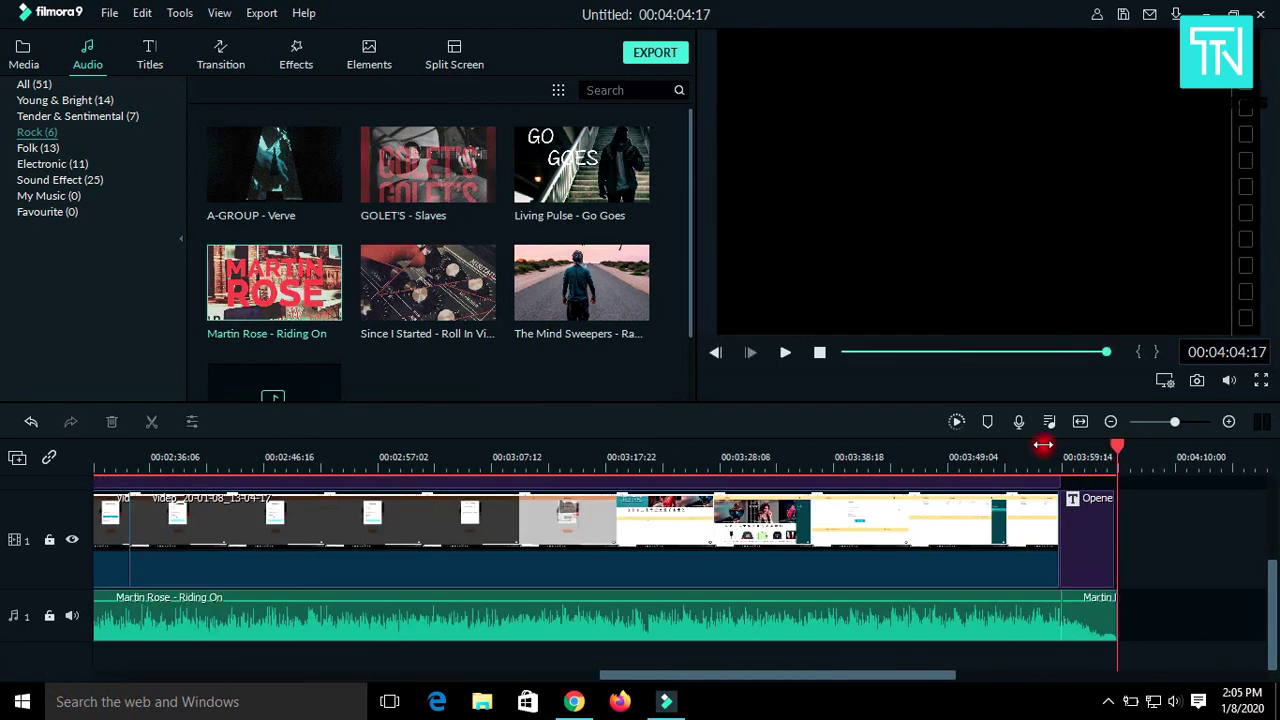
# - Return the playhead to the very start and zoom the timeline out to show the whole project
pyautogui.moveTo(1120, 445); pyautogui.dragTo(49, 478)
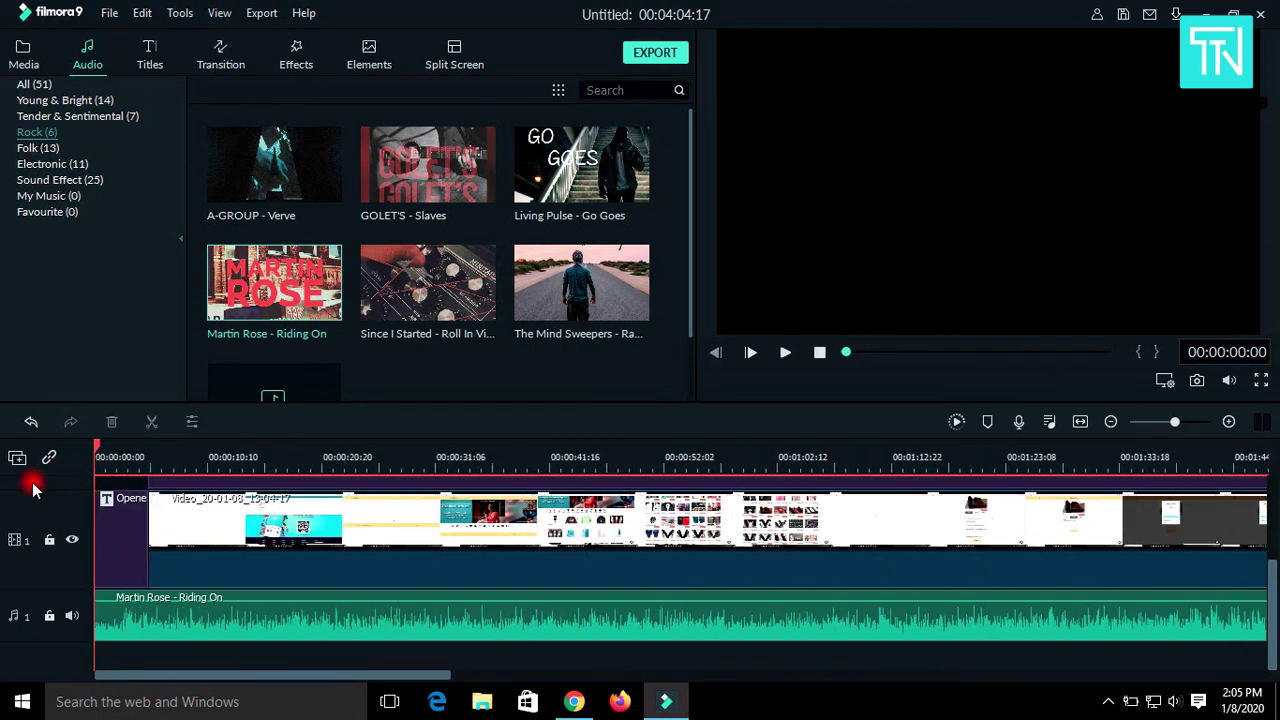
pyautogui.moveTo(49, 475); pyautogui.dragTo(35, 480)
pyautogui.moveTo(453, 457); pyautogui.dragTo(229, 452)
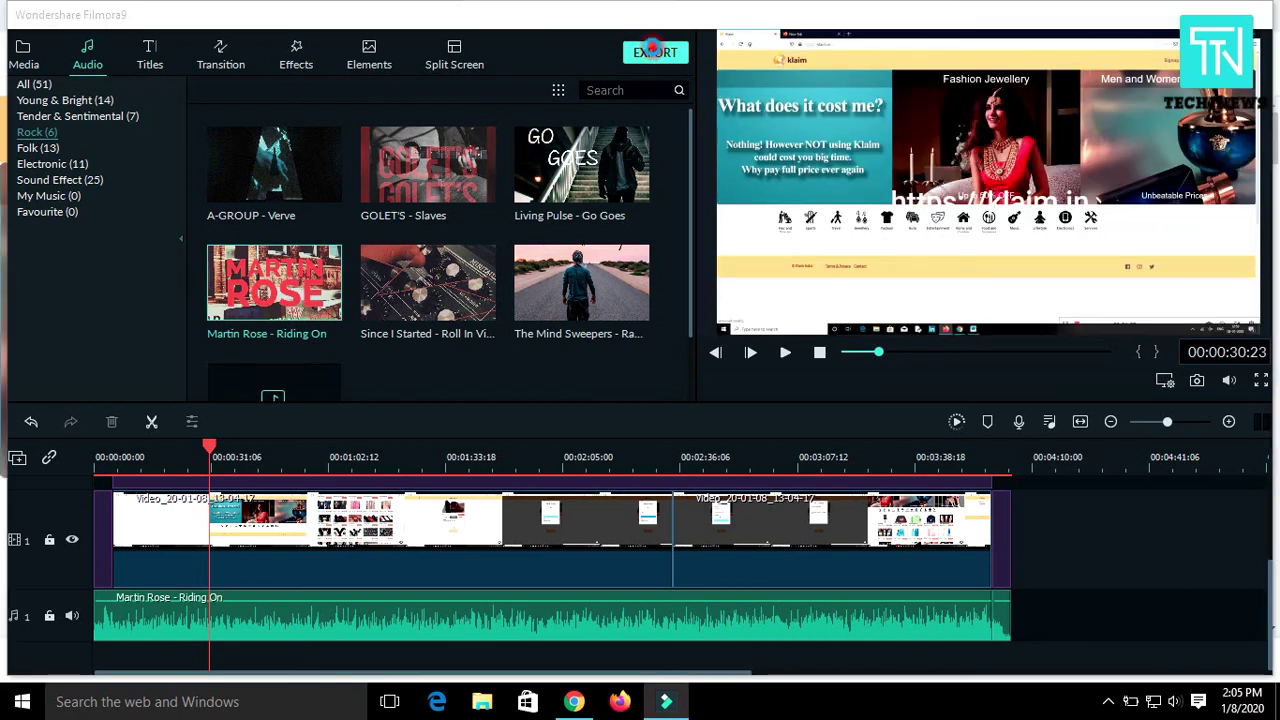
# - Set up the export as a local MP4 file named 'Klaim' at 1920x1080, 24 fps
pyautogui.click(648, 54)
pyautogui.click(675, 190)
pyautogui.write('Klaim')
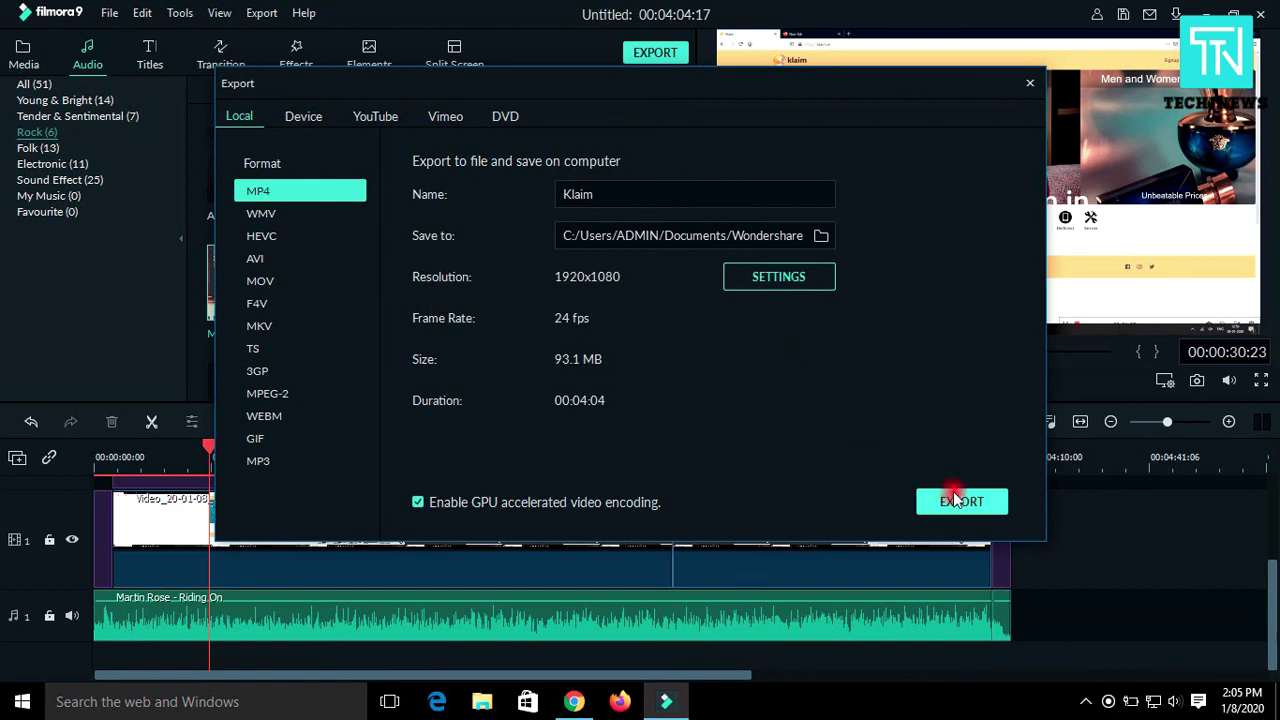
pyautogui.click(270, 612)
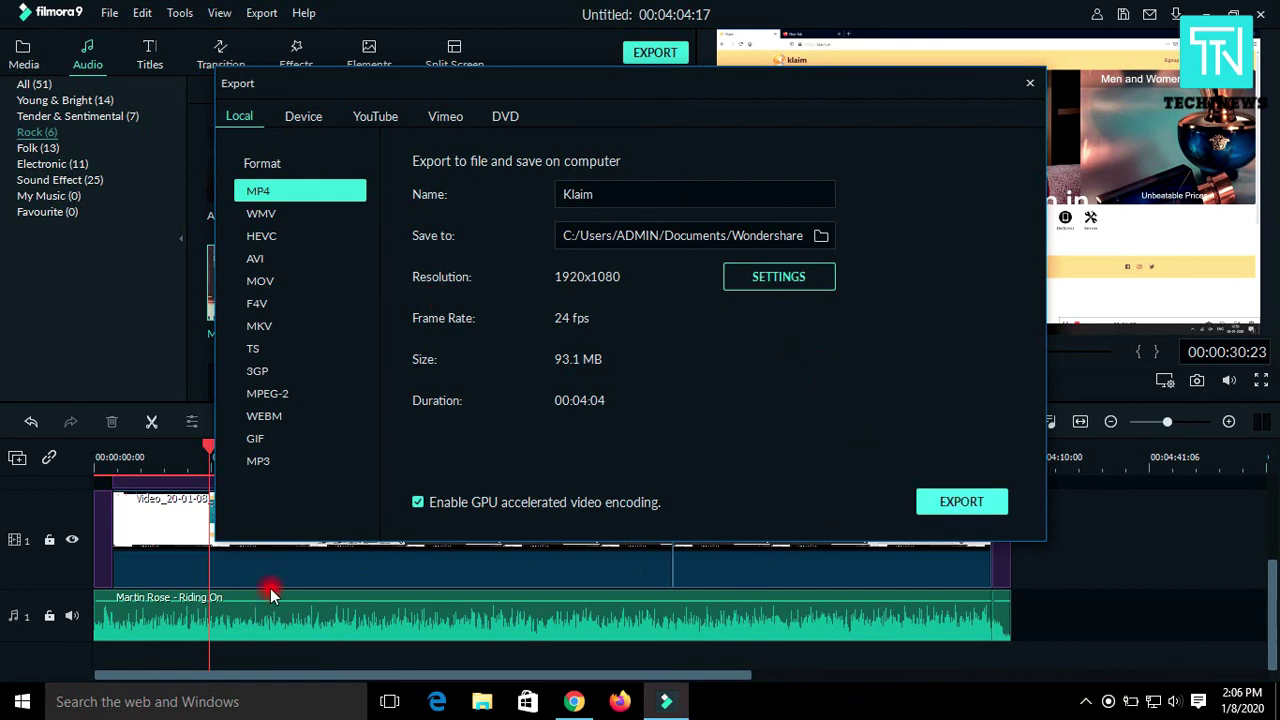